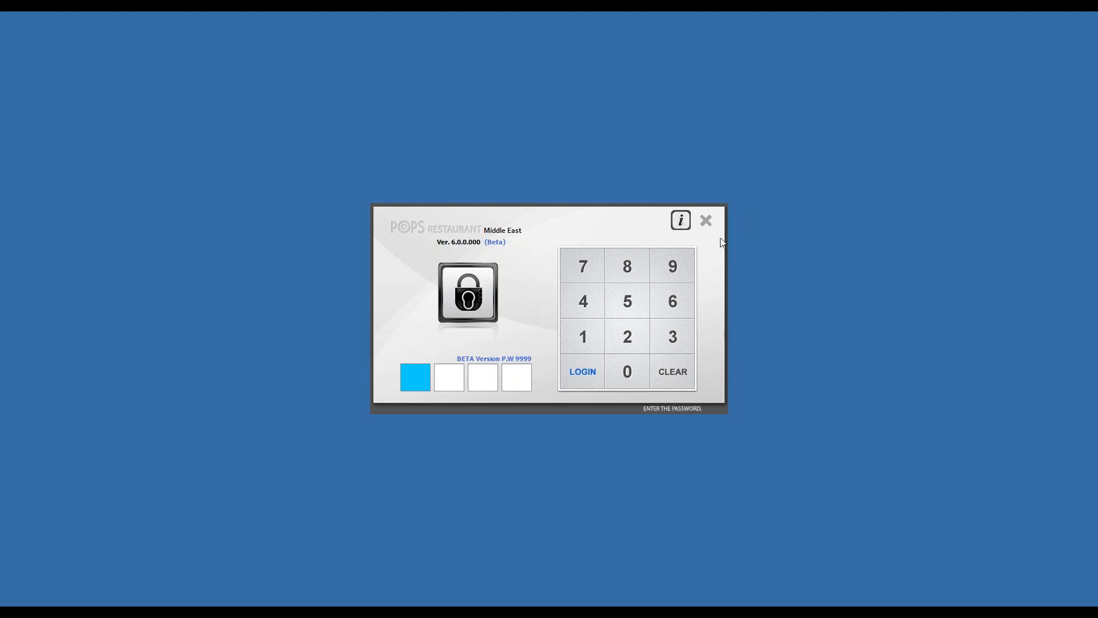
- Enter the login PIN and sign in to the beta version with the remembered tester credentials
left_click(685, 267)
left_click(686, 266)
left_click(686, 266)
left_click(686, 267)
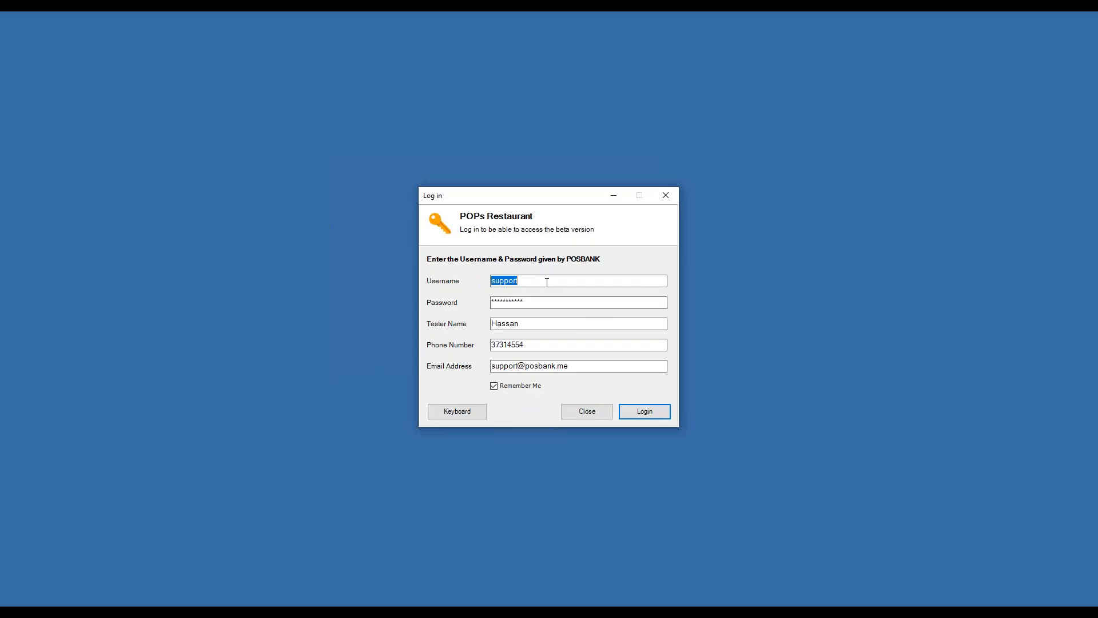
double_click(540, 302)
left_click(590, 345)
left_click(648, 416)
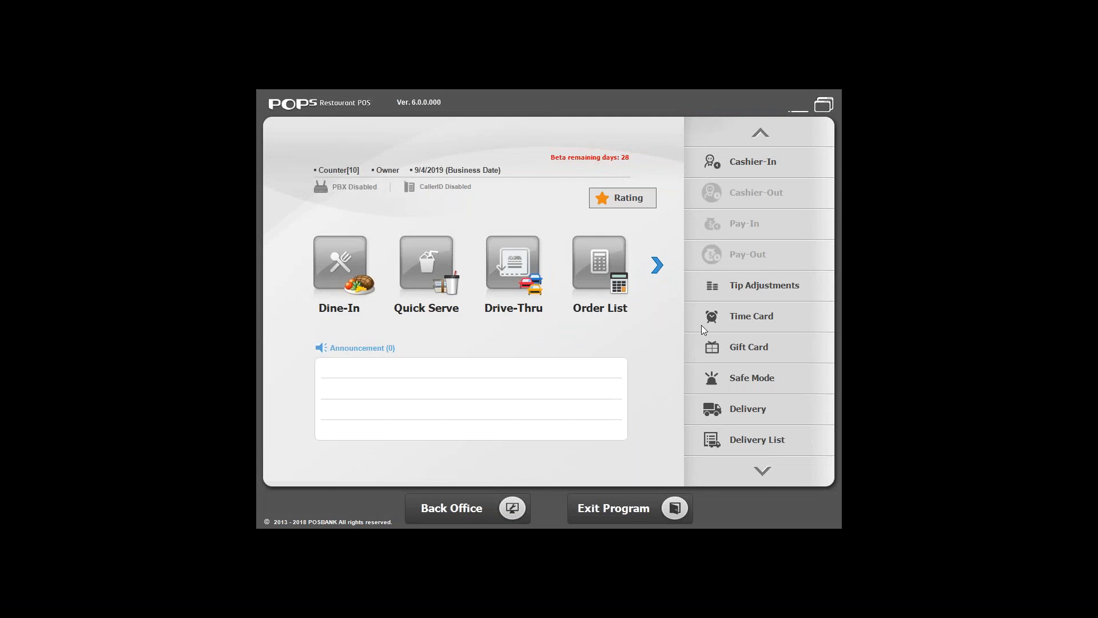
- Leave full-screen mode and cashier in on Cash Tray 1 with no cash quantities entered
left_click(824, 105)
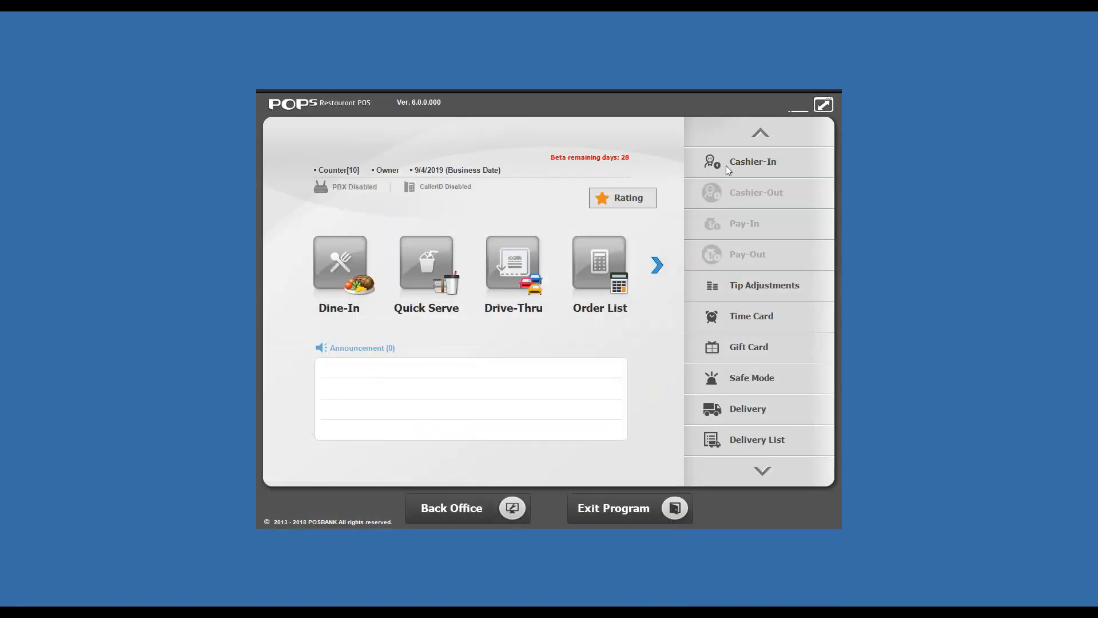
left_click(726, 166)
left_click(410, 157)
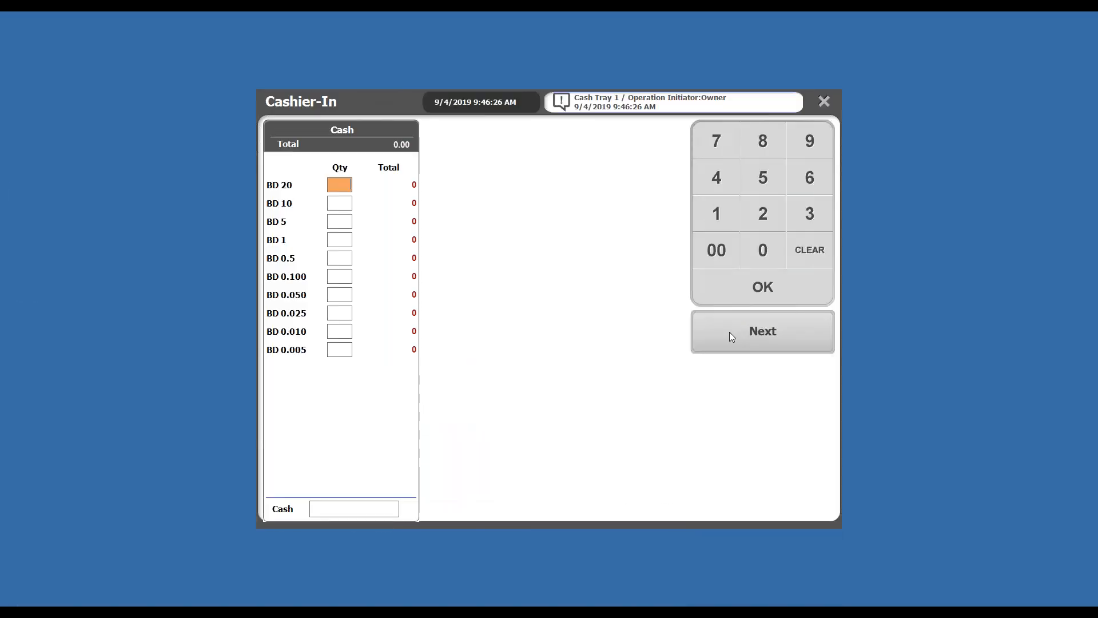
left_click(729, 331)
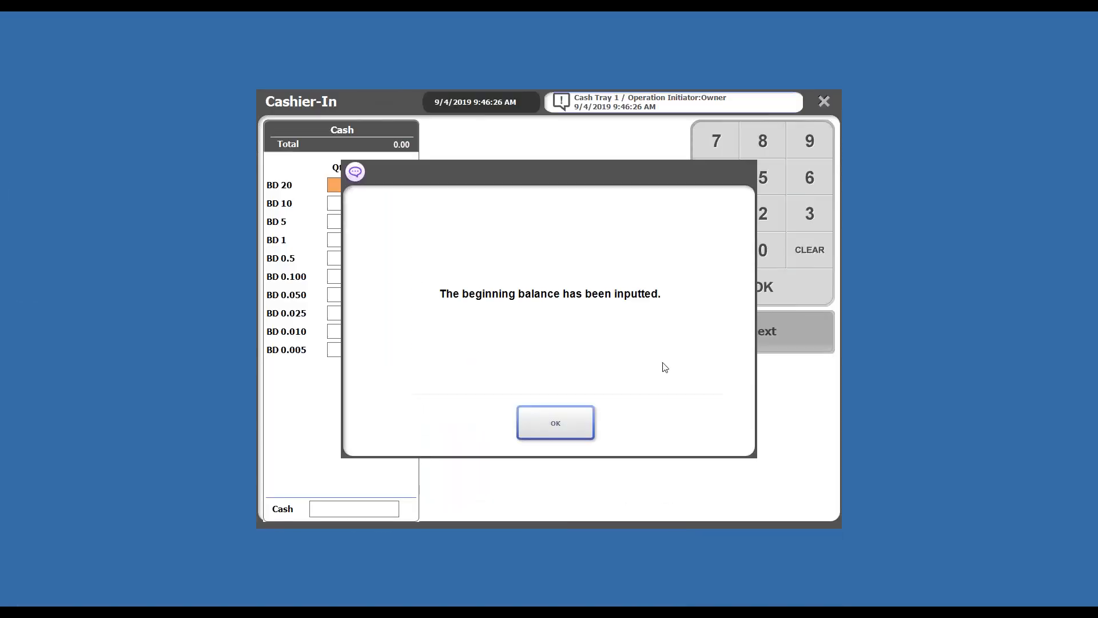
left_click(565, 418)
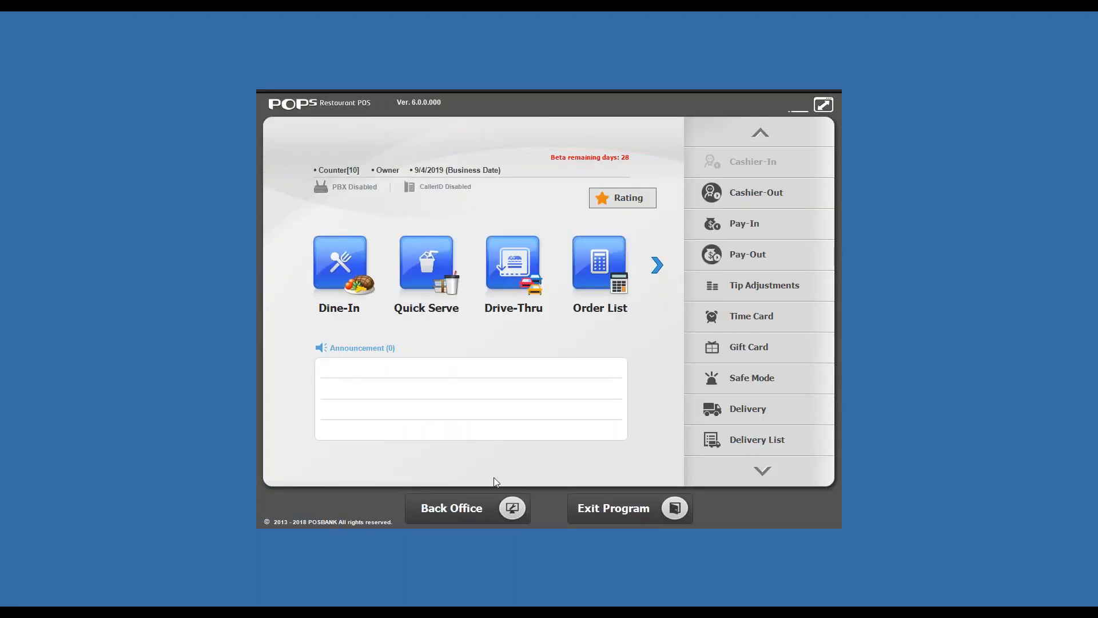
- Review the receipt, customer order and kitchen order options in the Back Office store's Printing Options
left_click(501, 495)
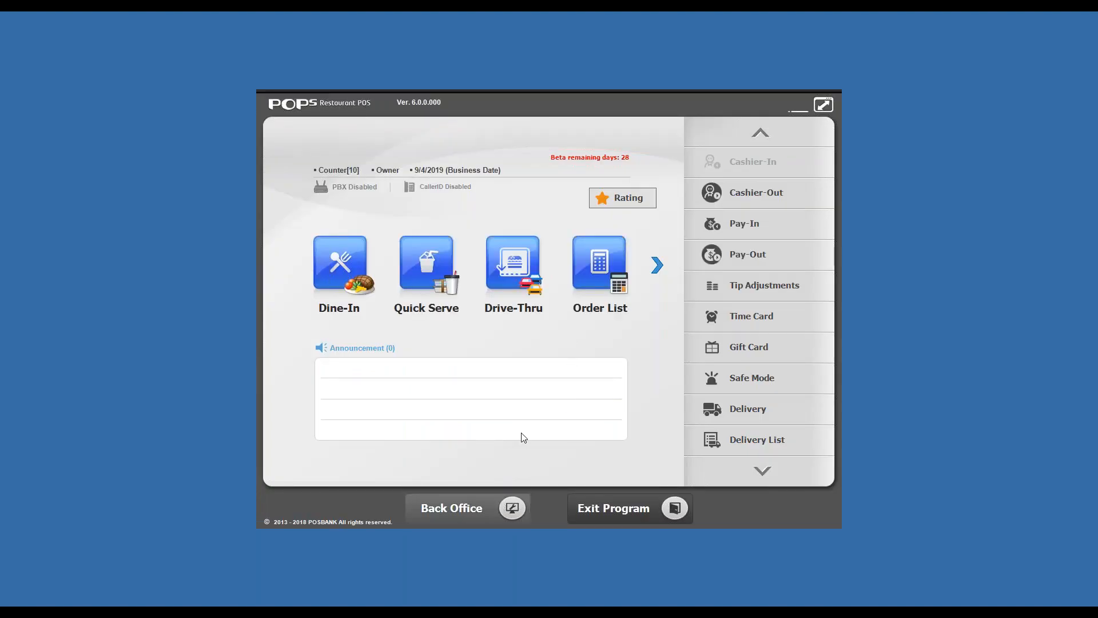
left_click(289, 447)
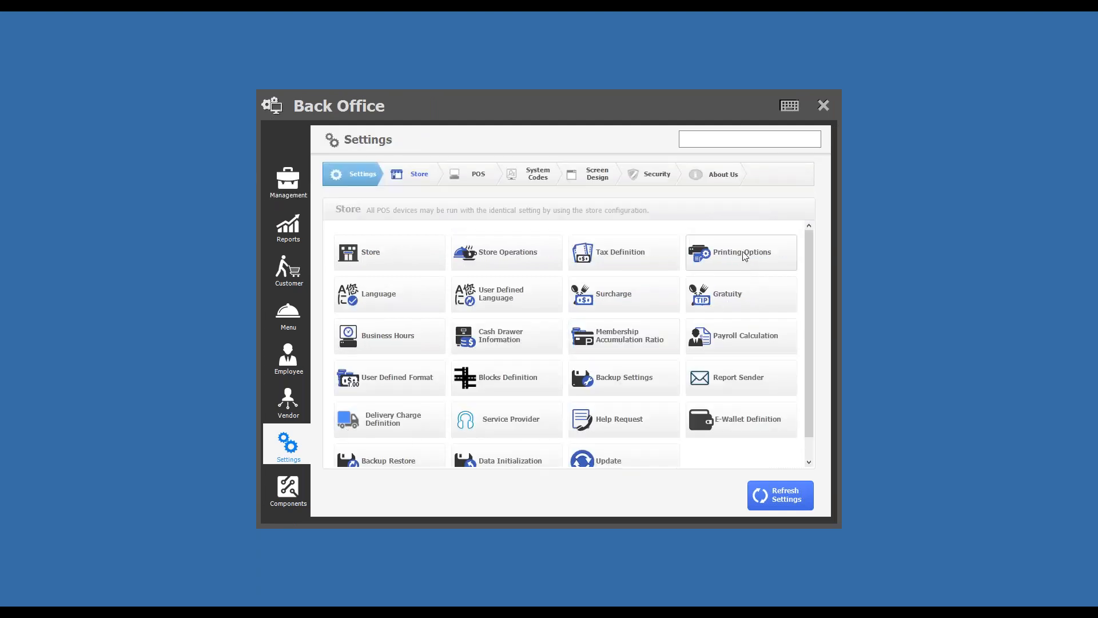
left_click(745, 256)
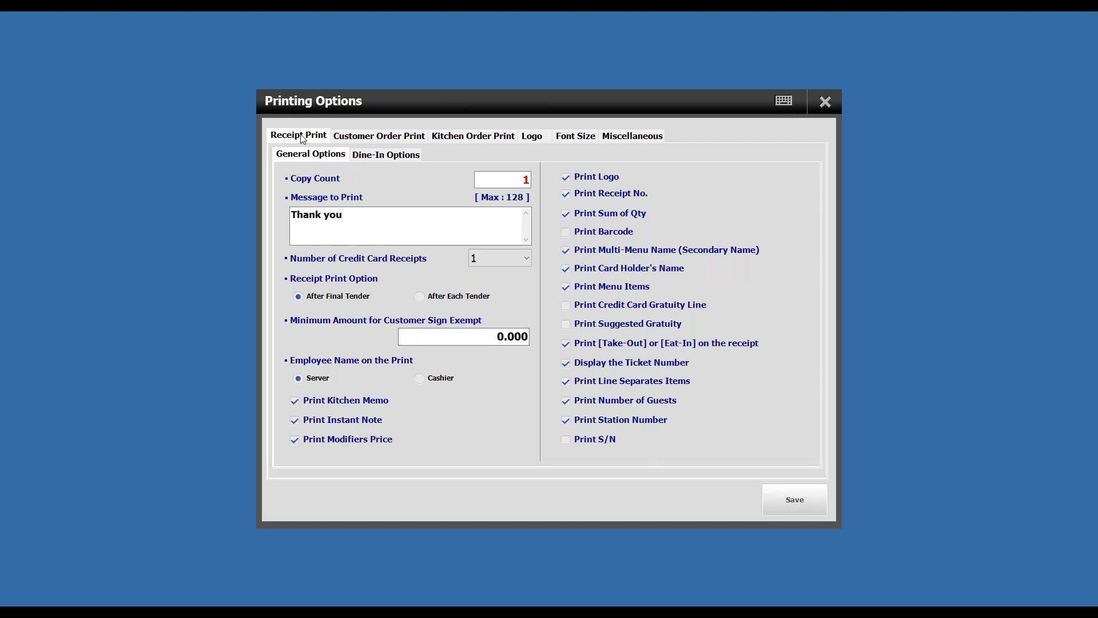
left_click(359, 139)
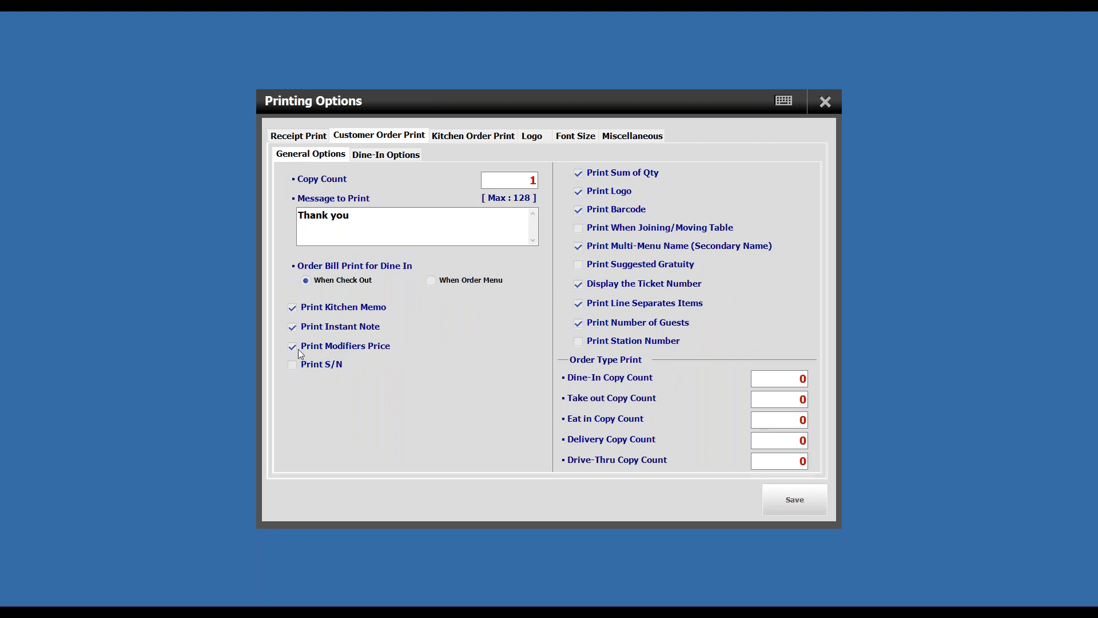
left_click(459, 140)
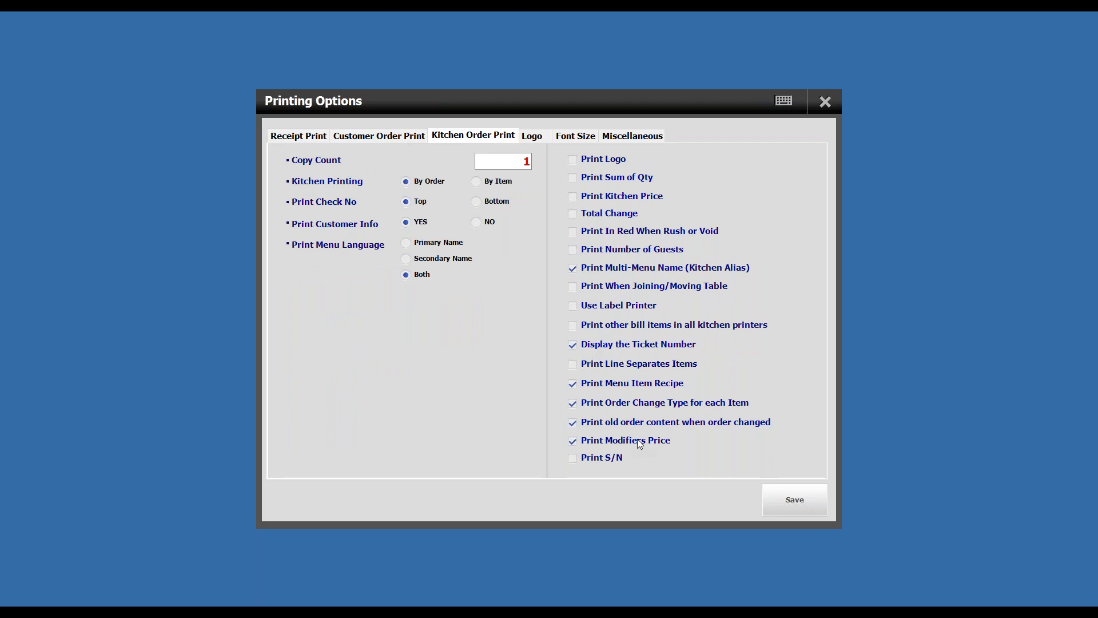
left_click(366, 136)
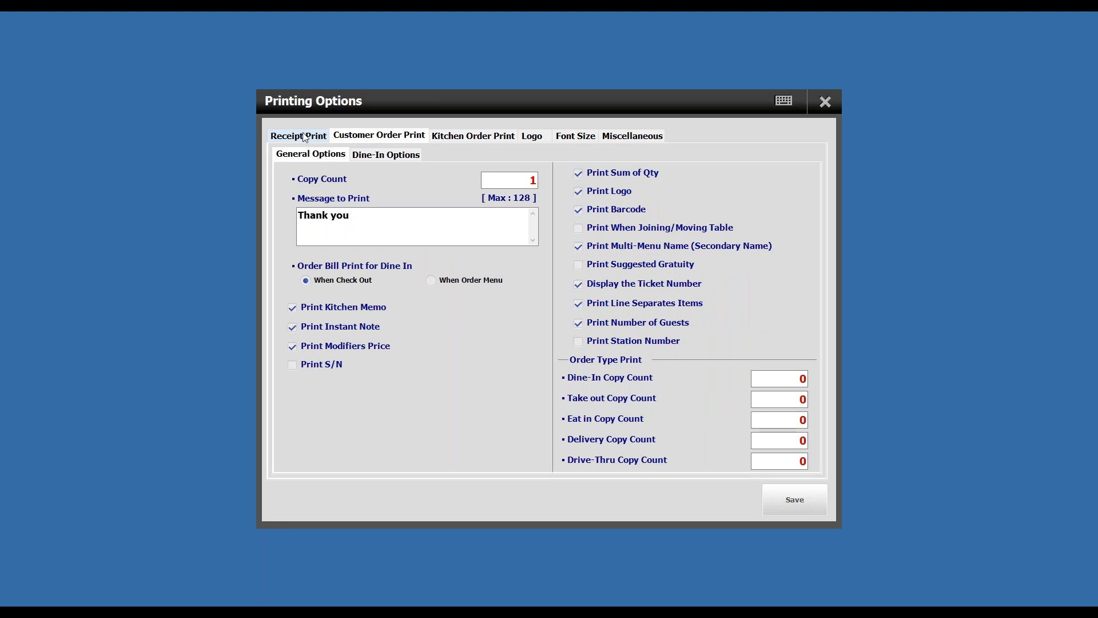
left_click(302, 136)
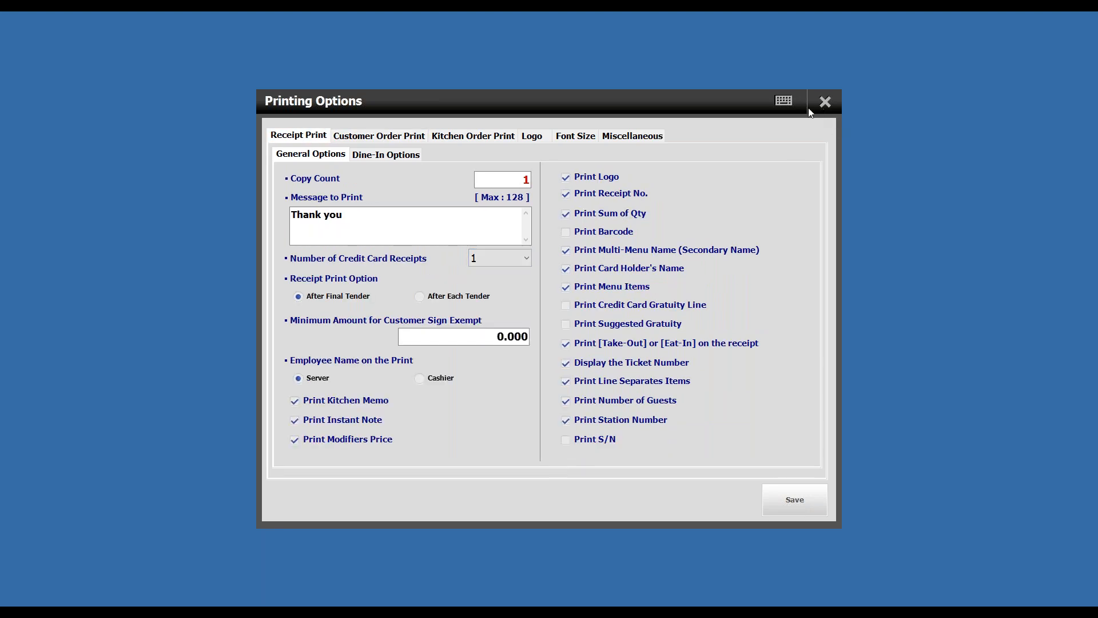
- Enable Print Kitchen Price for kitchen order prints, save the printing options and leave the Back Office
left_click(388, 139)
left_click(459, 137)
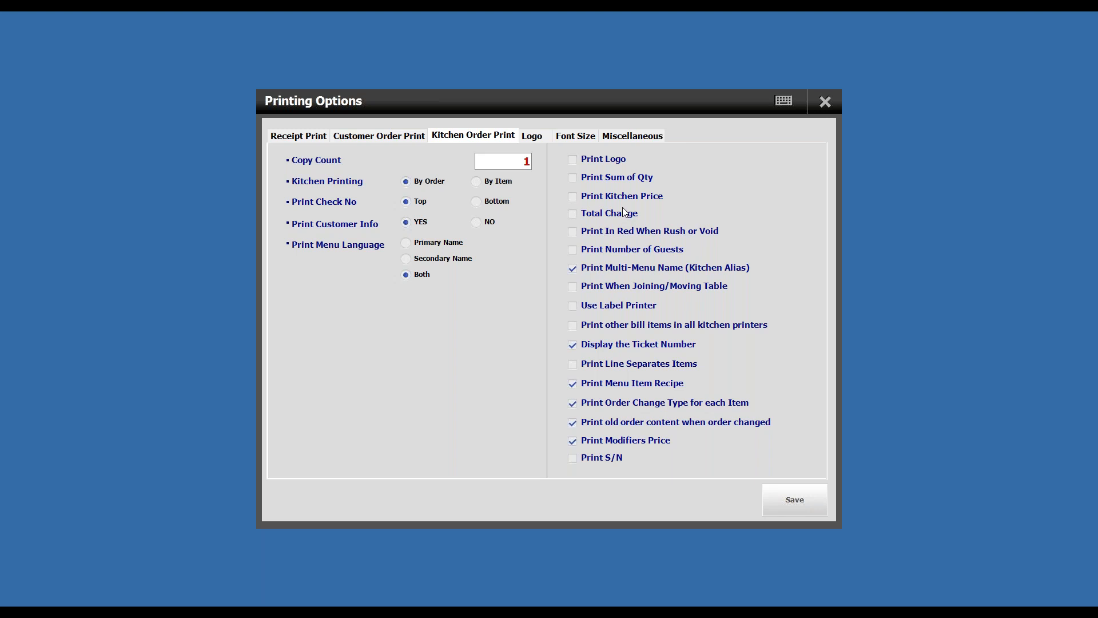
left_click(641, 197)
left_click(801, 498)
left_click(824, 102)
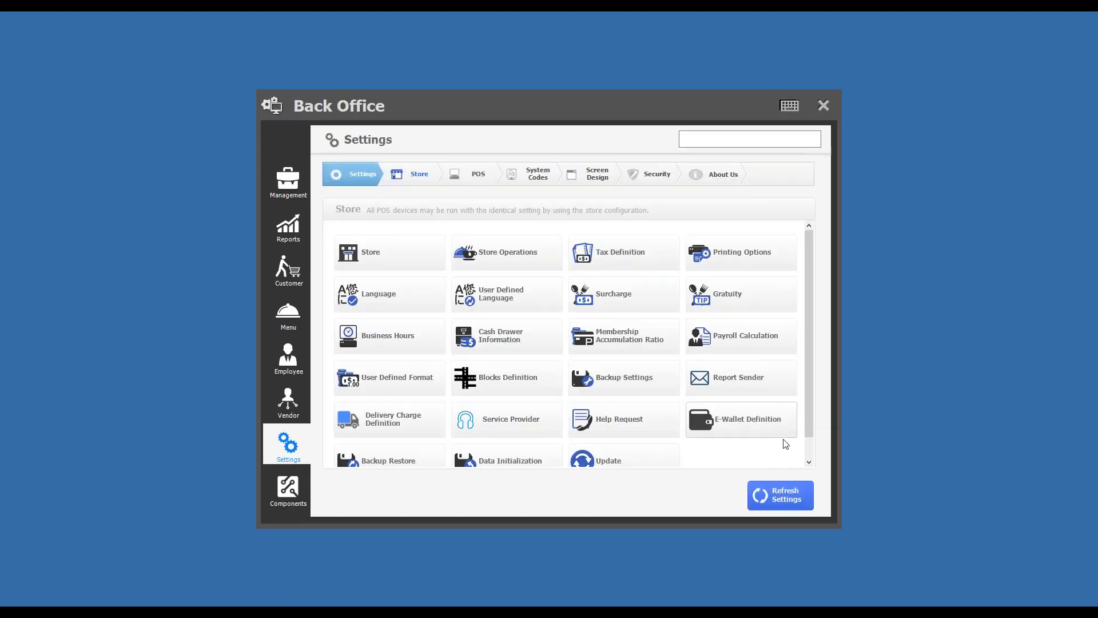
left_click(824, 105)
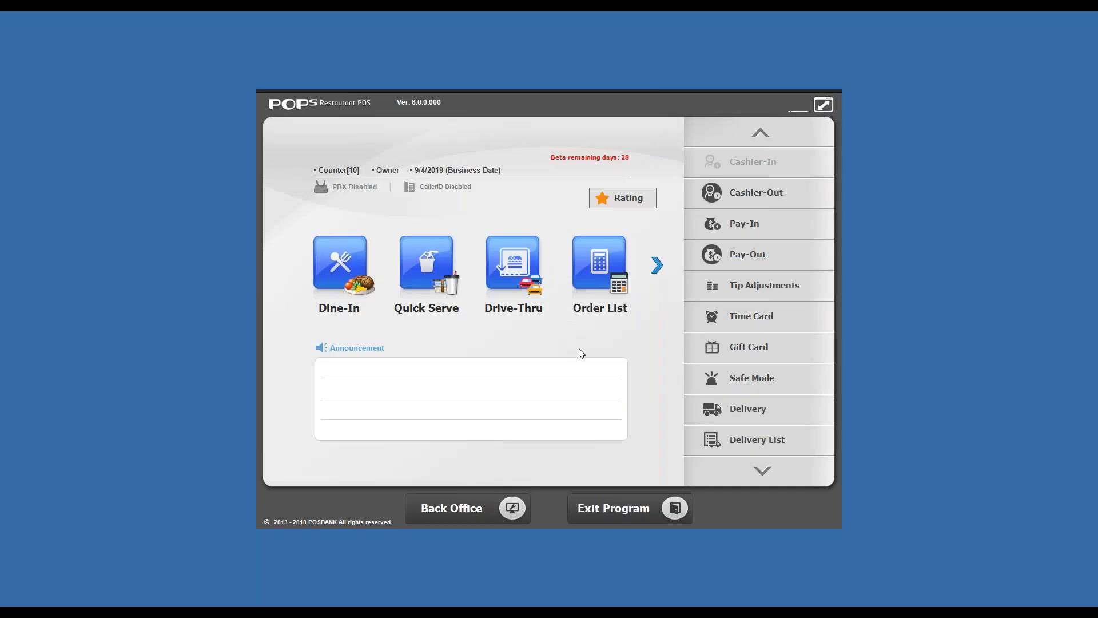
- In the Back Office POS printer settings, set the Receipt printer's Network / USB device to Microsoft Print to PDF
left_click(483, 496)
left_click(306, 456)
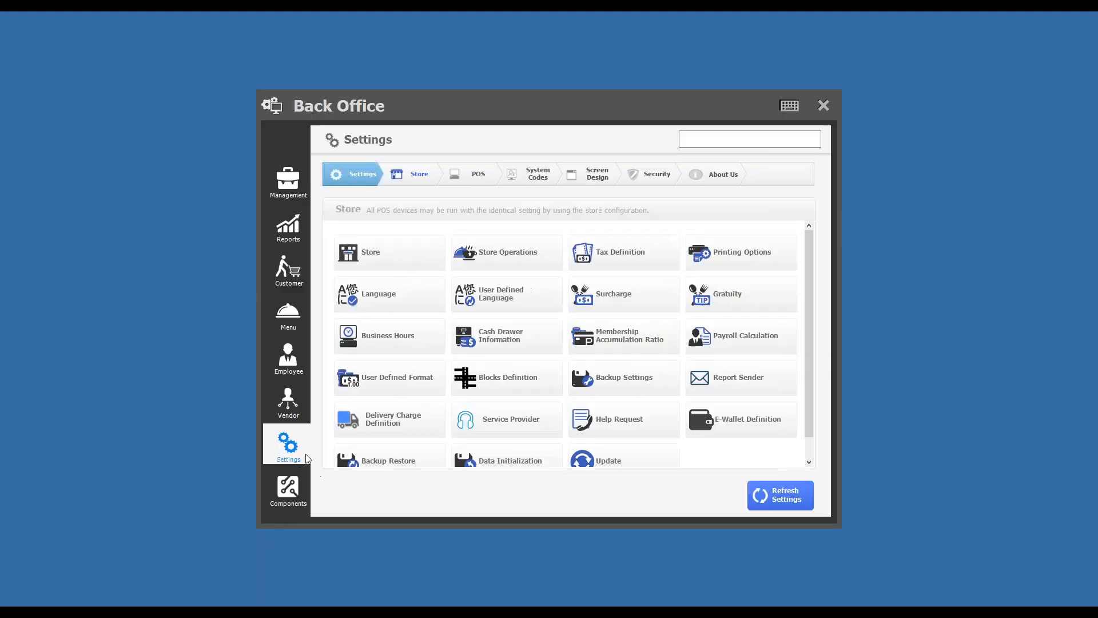
left_click(460, 174)
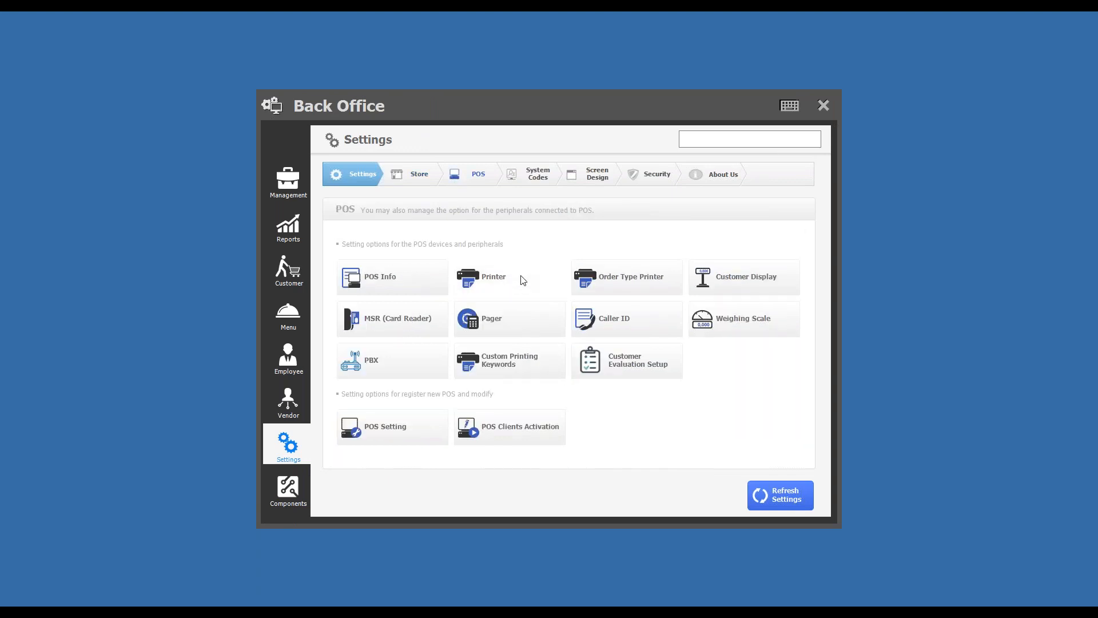
left_click(522, 279)
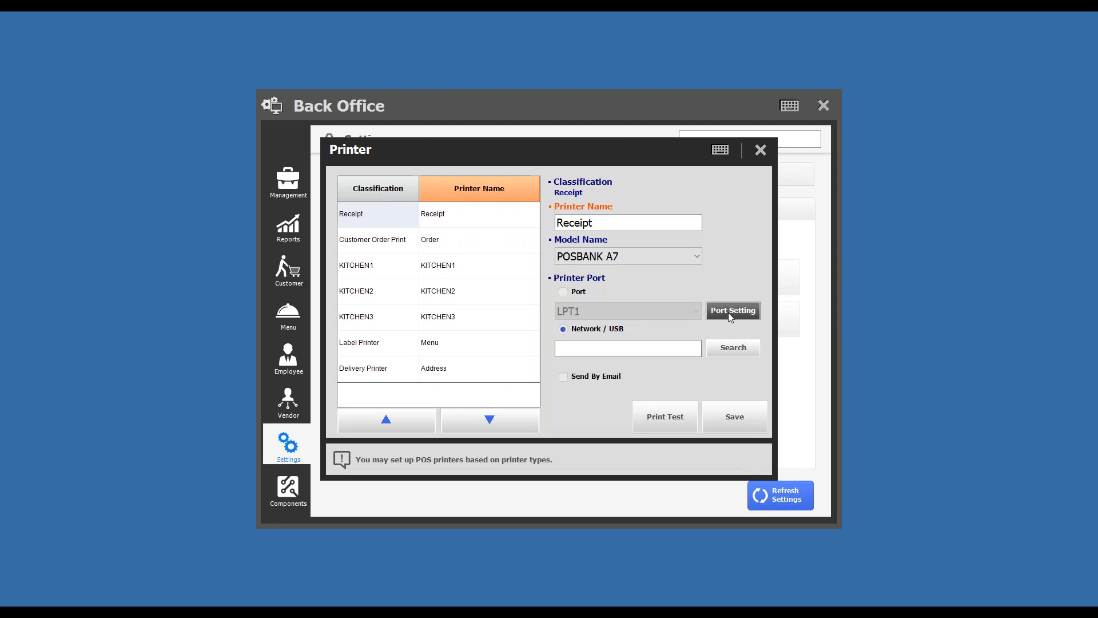
left_click(679, 348)
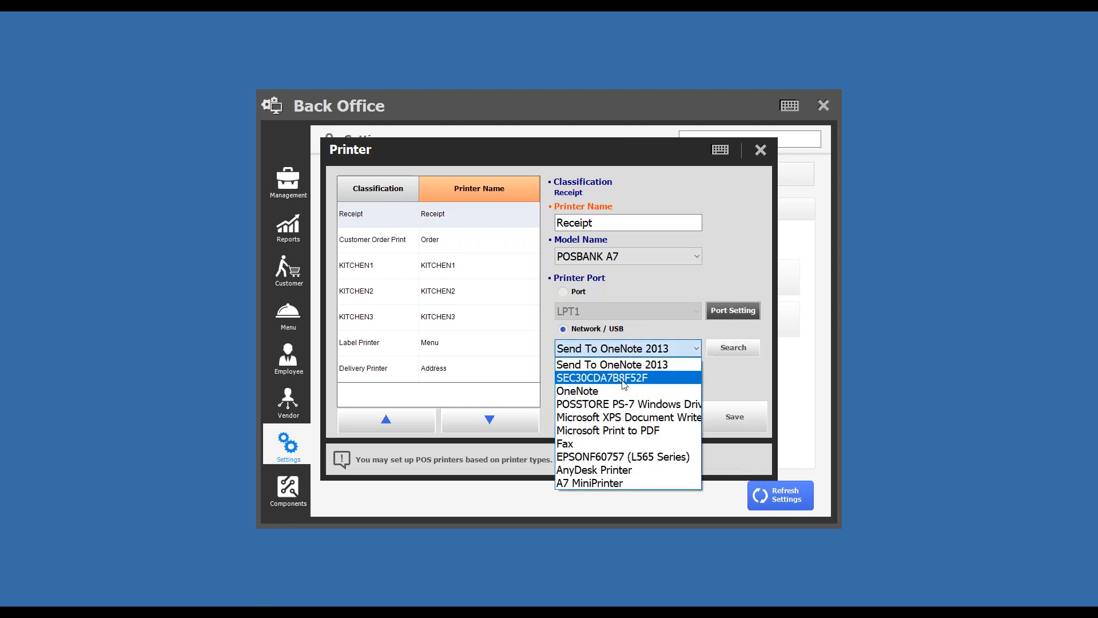
left_click(619, 431)
- Set the Customer Order Print printer's Network / USB device to Microsoft Print to PDF
left_click(448, 240)
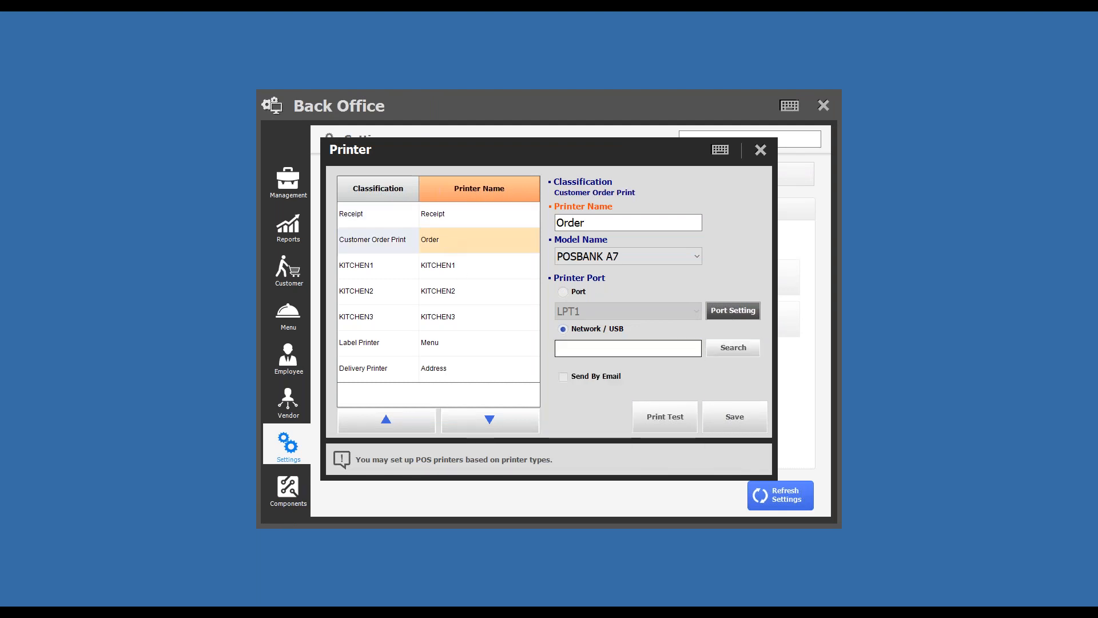
left_click(723, 349)
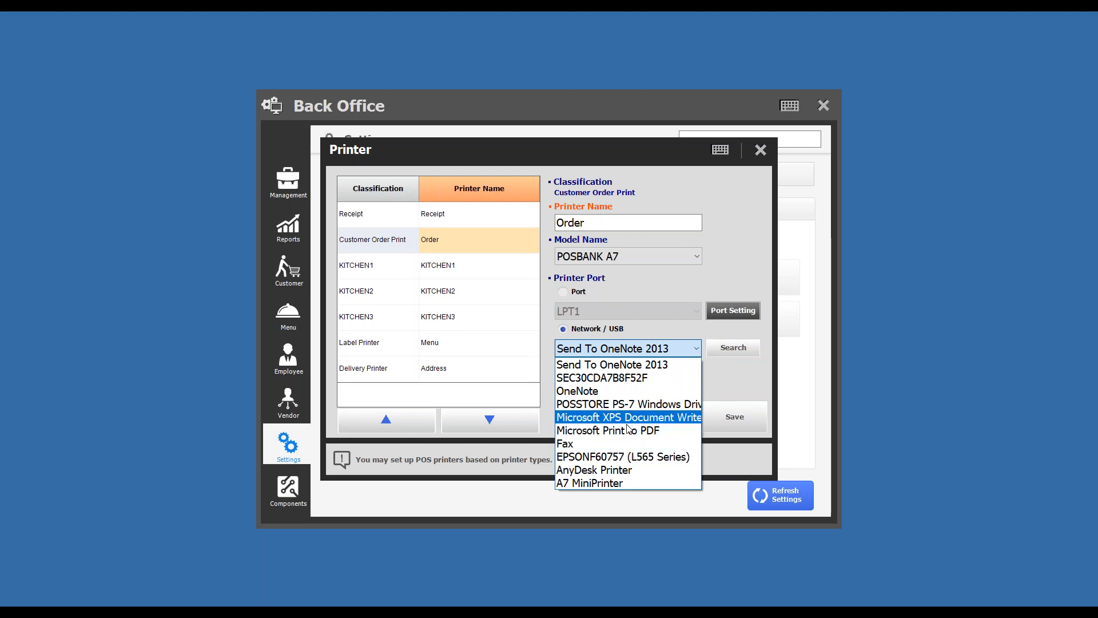
left_click(620, 433)
- Set the KITCHEN1 printer's Network / USB device to Microsoft Print to PDF, save it and close the printer settings
left_click(479, 277)
left_click(723, 350)
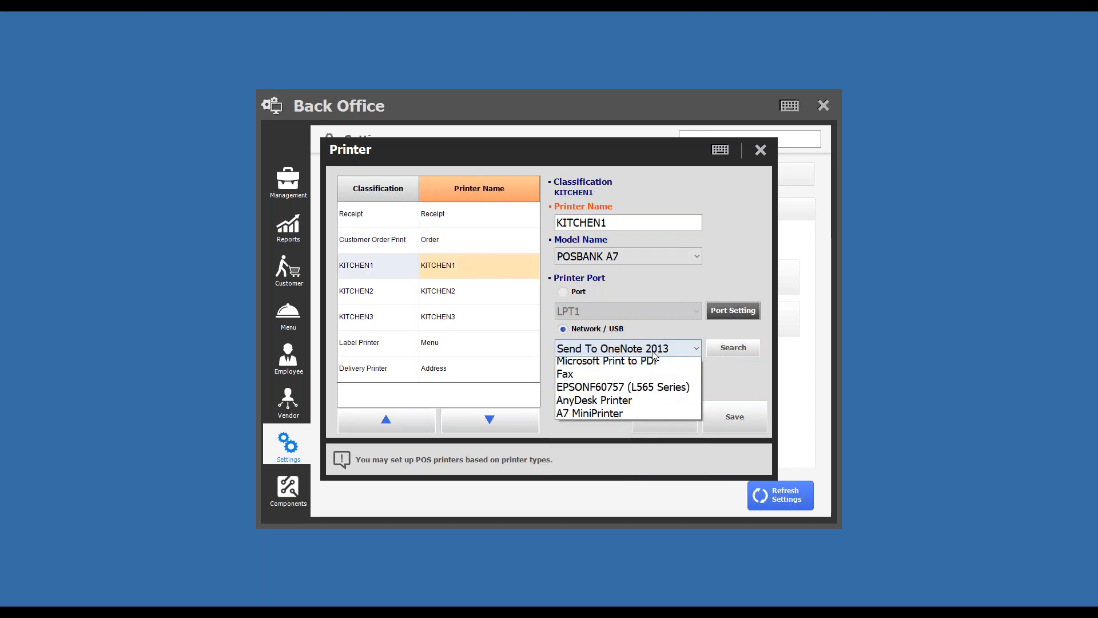
left_click(627, 430)
left_click(733, 419)
left_click(589, 422)
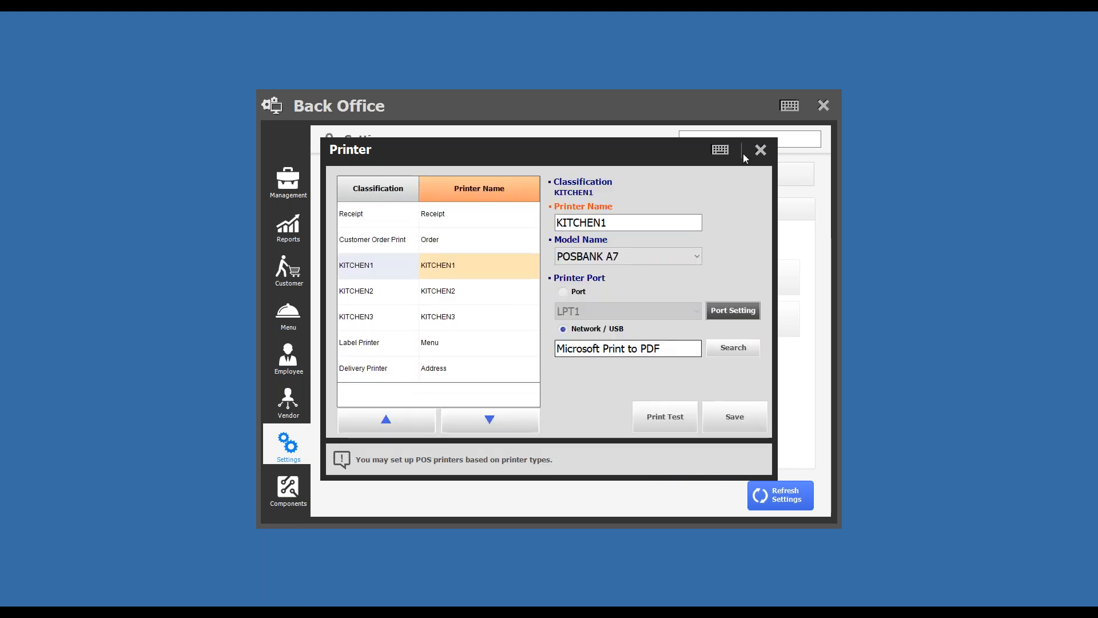
left_click(756, 153)
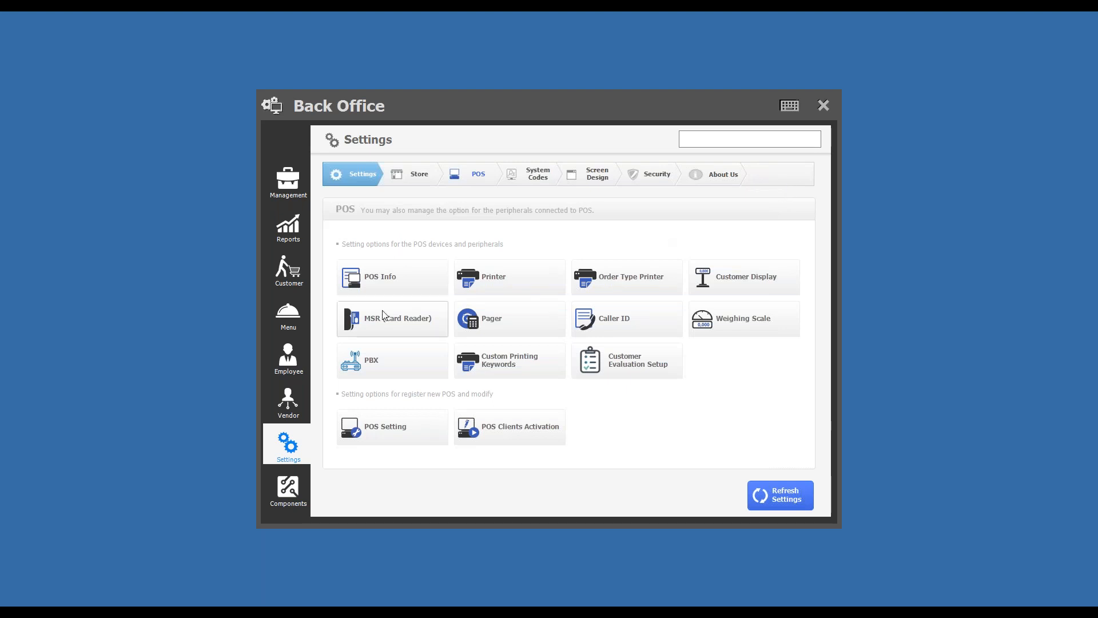
- In Kitchen Printer Assignment, assign all Appetizers & Salads menu items to KITCHEN1
left_click(287, 329)
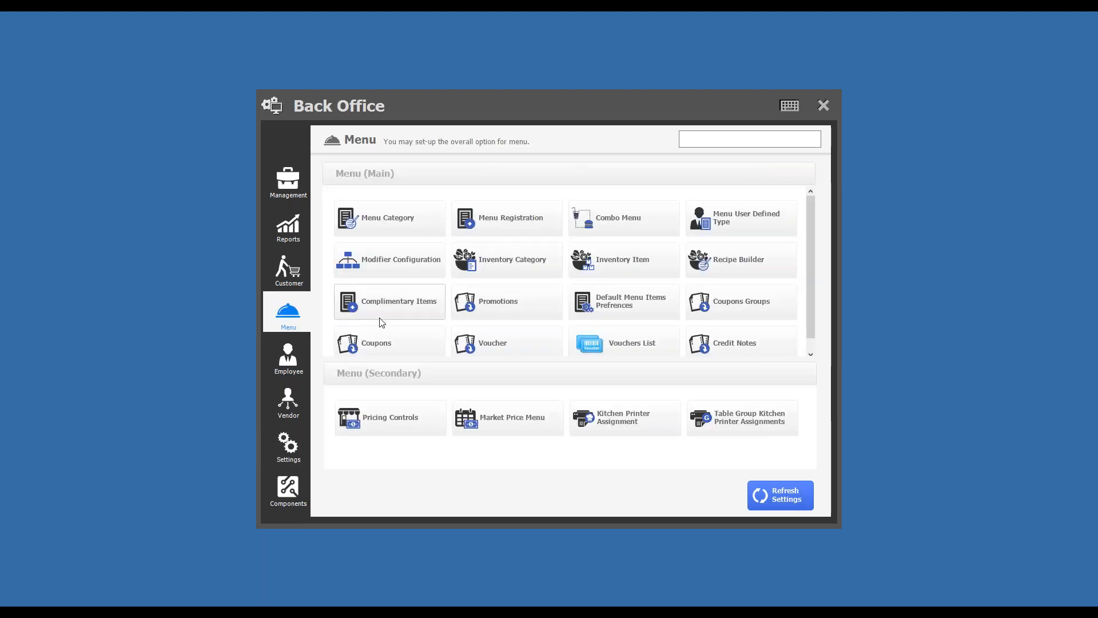
left_click(622, 419)
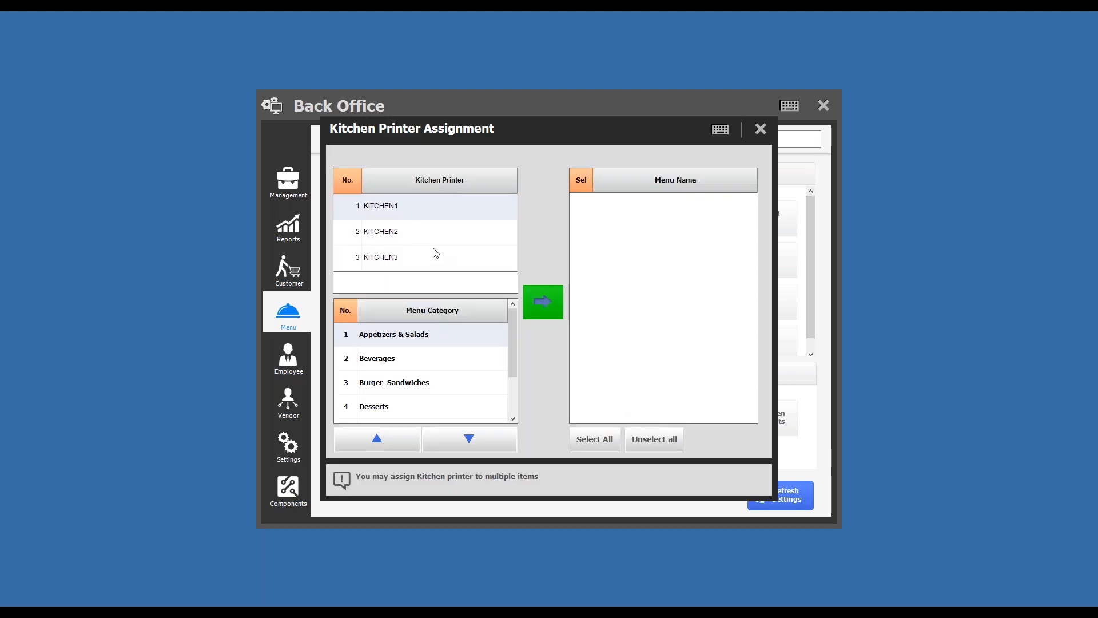
left_click(421, 216)
left_click(583, 440)
left_click(546, 305)
left_click(552, 427)
- Assign the Beverages and Burger_Sandwiches menu items to the KITCHEN1 printer
left_click(436, 360)
left_click(532, 314)
left_click(554, 422)
left_click(401, 382)
left_click(546, 302)
left_click(554, 422)
- Assign the Desserts and Entrees menu items to the KITCHEN1 printer
left_click_drag(513, 352, 514, 383)
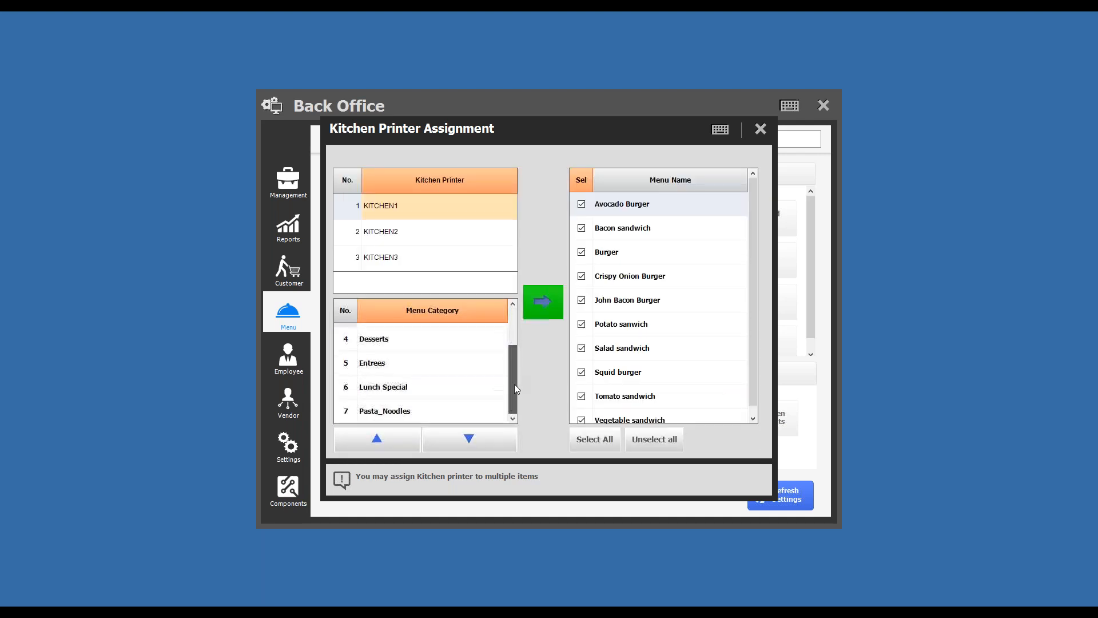
left_click(424, 341)
left_click(549, 312)
left_click(552, 428)
left_click(431, 366)
left_click(595, 439)
left_click(546, 309)
left_click(554, 422)
- Assign all Lunch Special and Pasta_Noodles menu items to KITCHEN1 and close the kitchen printer assignment
left_click(447, 397)
left_click(595, 440)
left_click(540, 302)
left_click(552, 424)
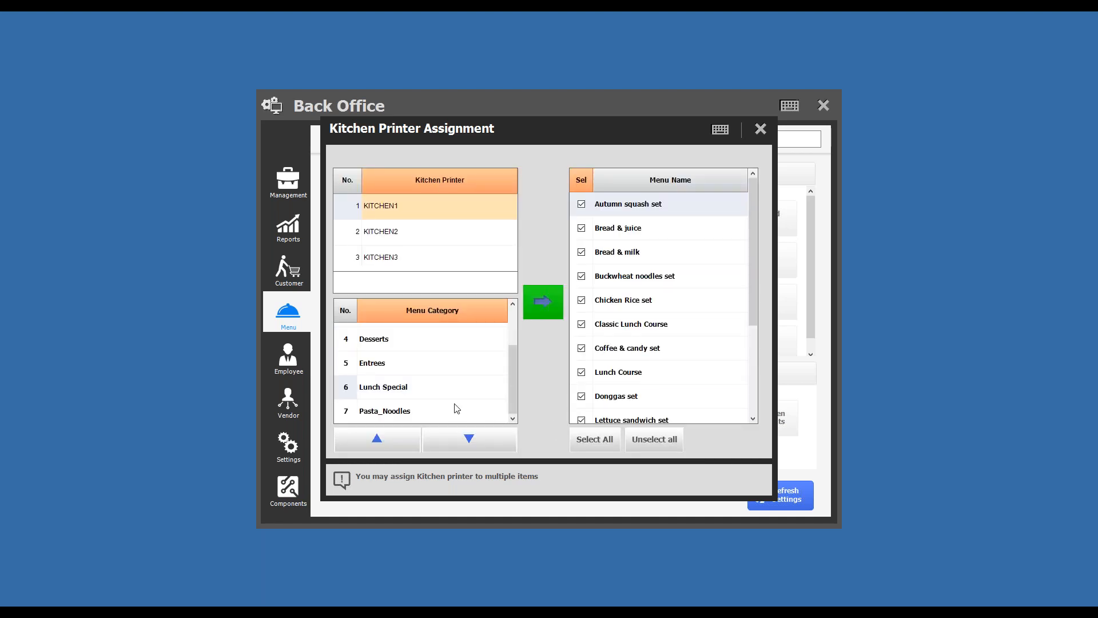
left_click(453, 411)
left_click(595, 440)
left_click(542, 302)
left_click(554, 423)
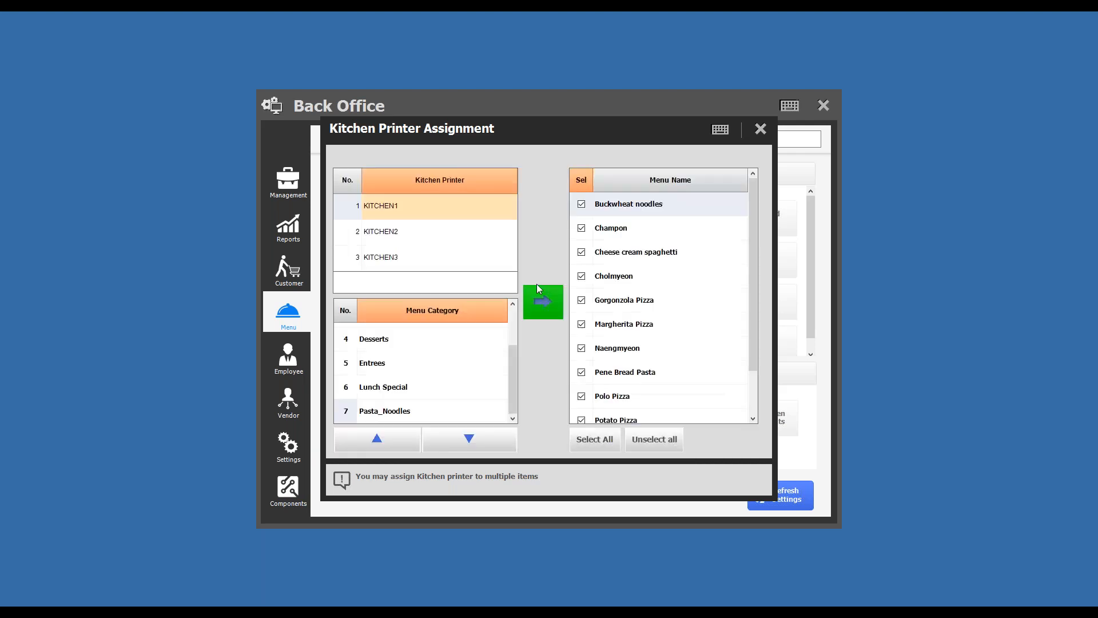
left_click(760, 130)
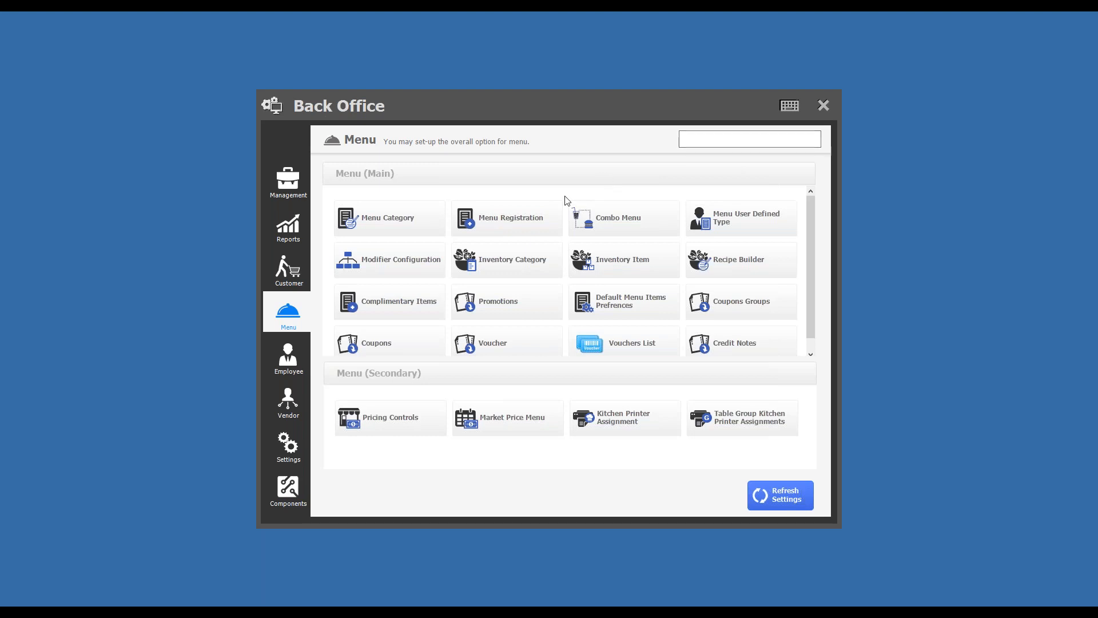
- Create and save a modifier group named Salads in the Modifier Setting of the menu's modifier configuration
left_click(399, 262)
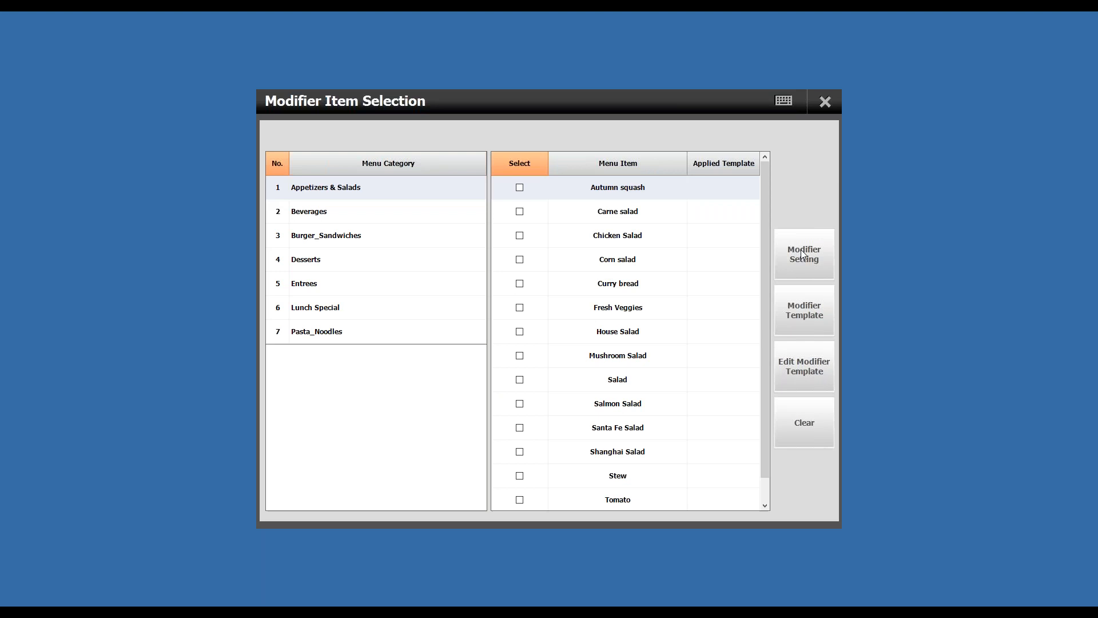
left_click(803, 255)
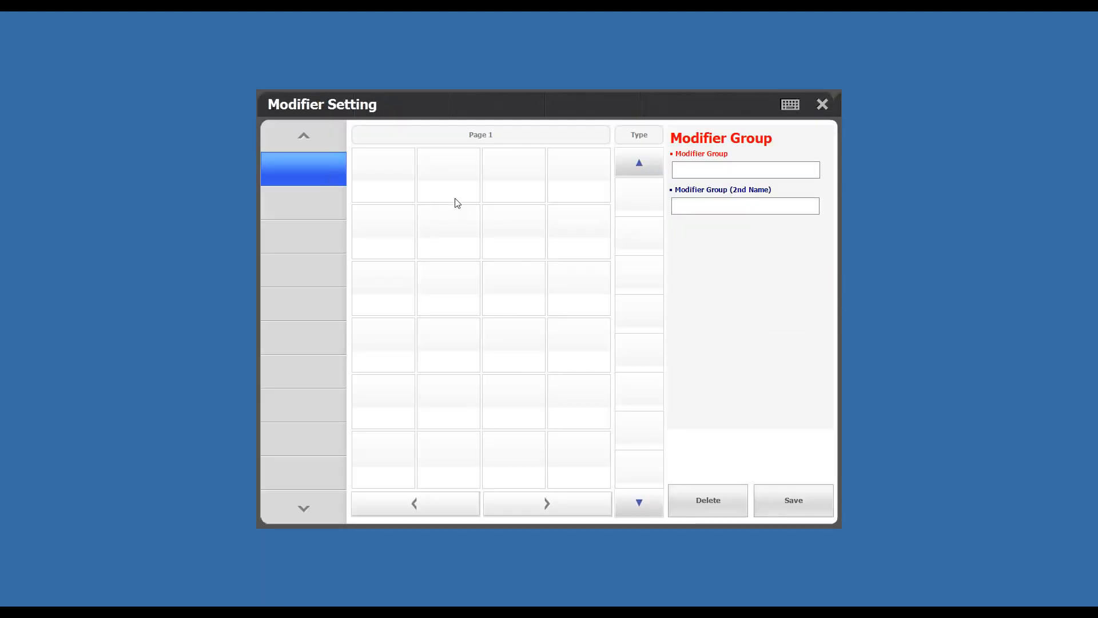
left_click(755, 169)
type("Salad")
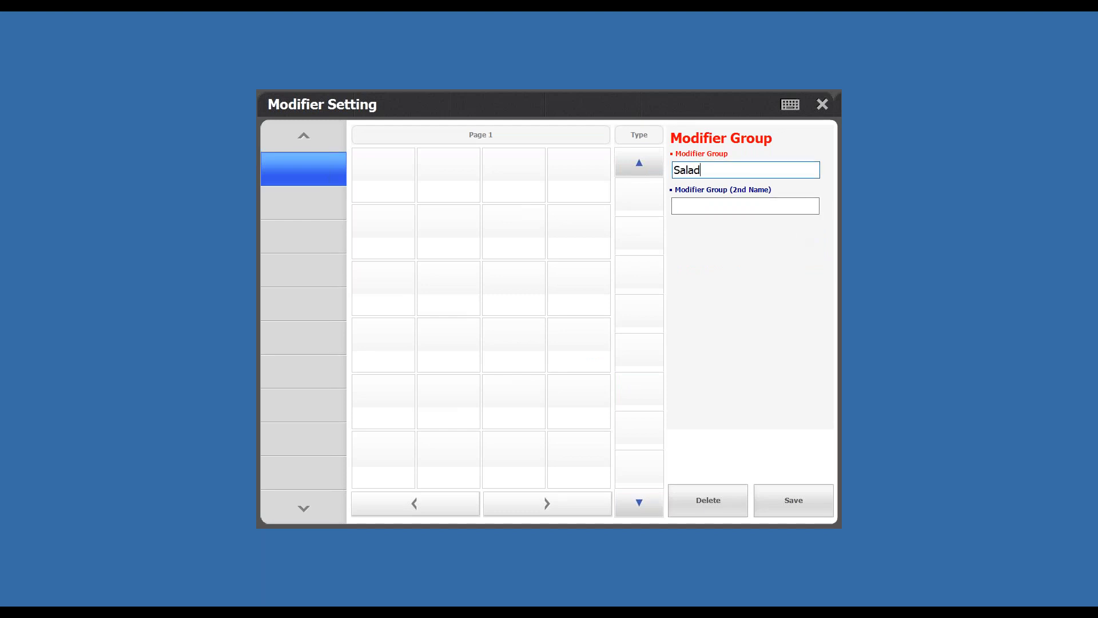
left_click(793, 508)
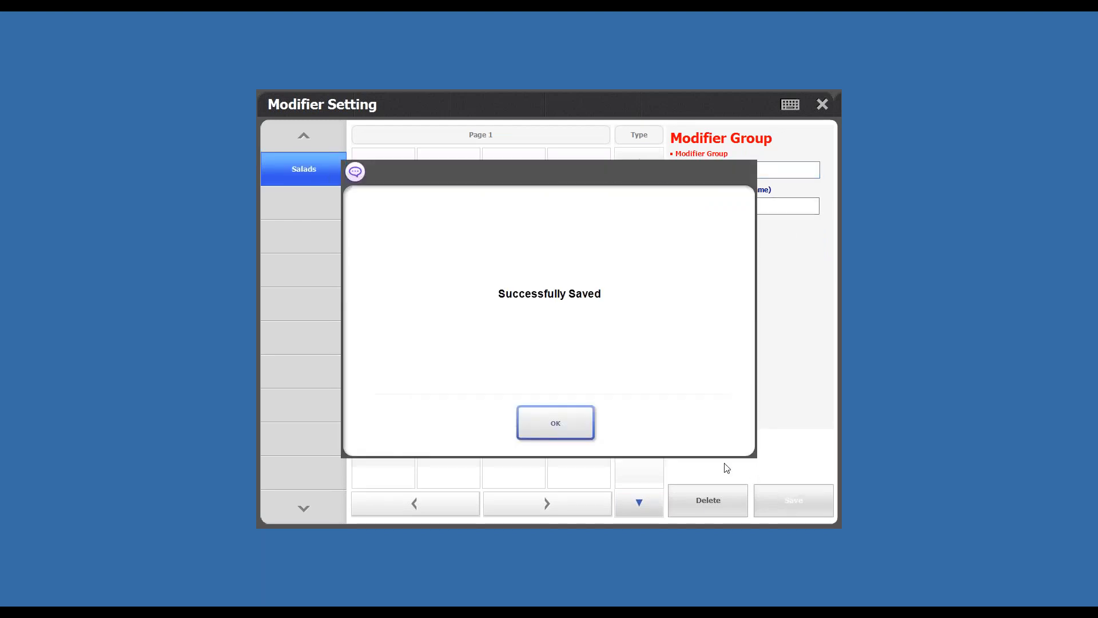
- Register a new modifier item named Olive in the first slot of the Salads group and save it
left_click(584, 426)
left_click(322, 172)
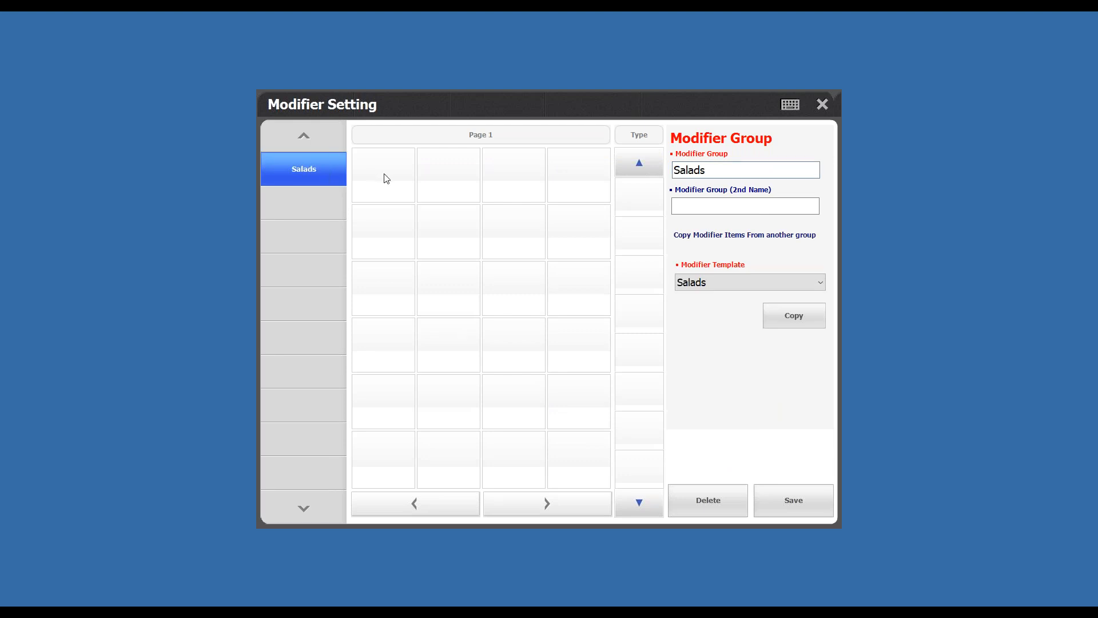
left_click(384, 178)
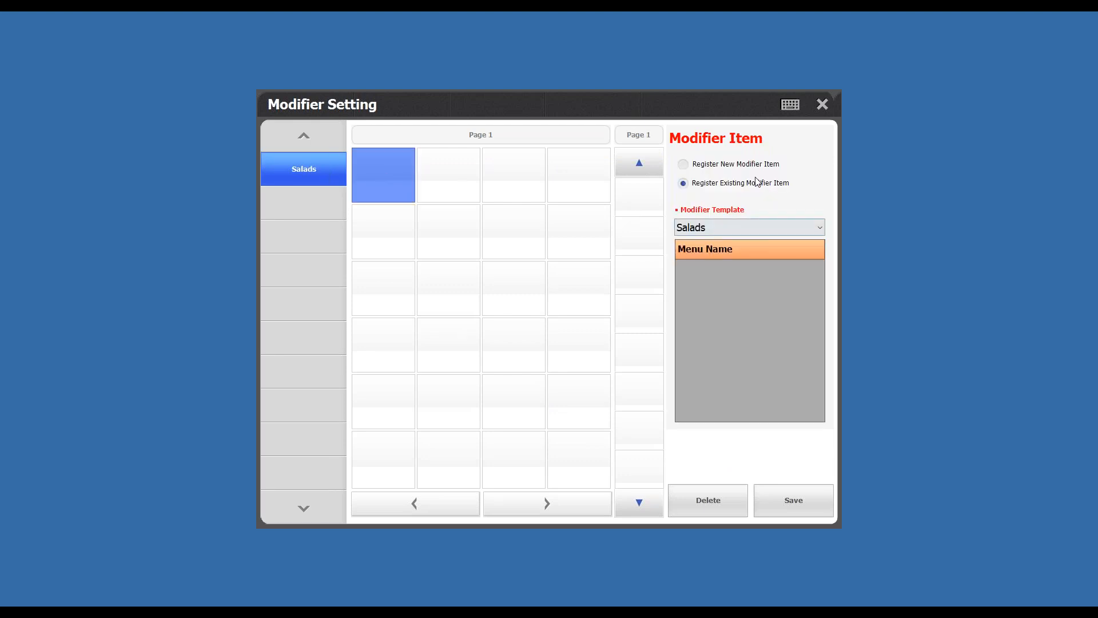
left_click(741, 167)
left_click(724, 231)
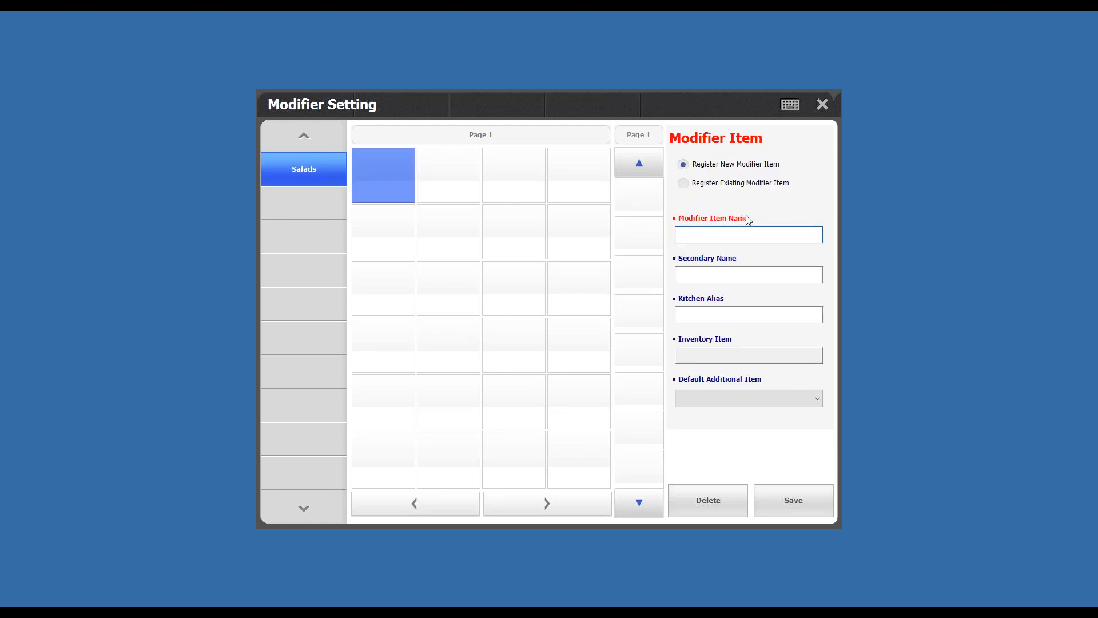
type("Olive")
left_click(788, 493)
left_click(562, 428)
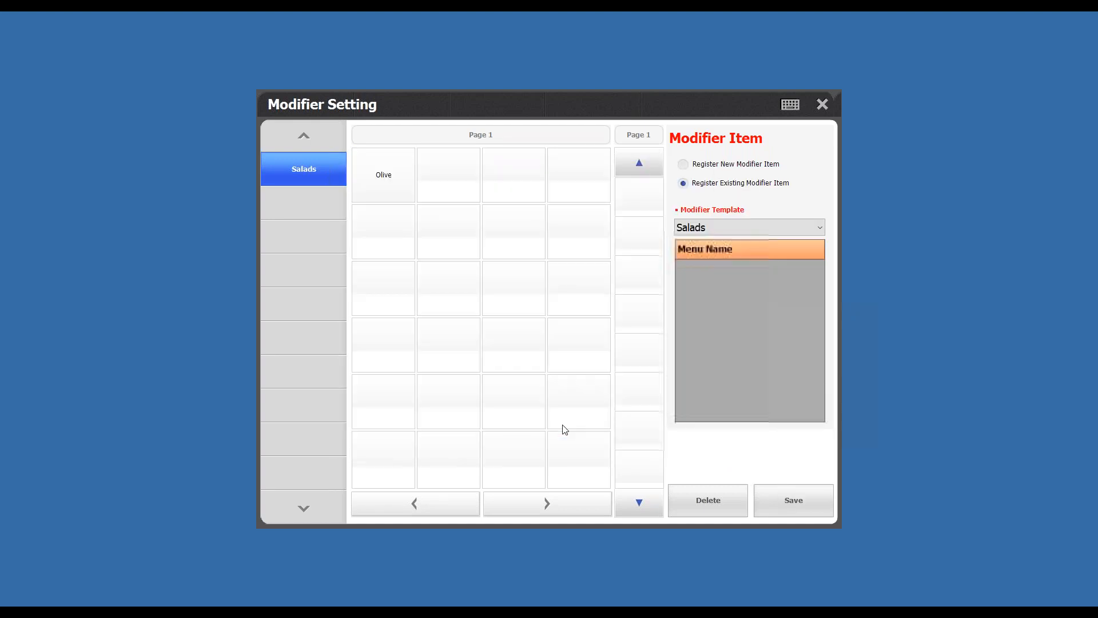
- Attach the Add modifier to the Olive item with a default price of 0.200 and save it
left_click(400, 178)
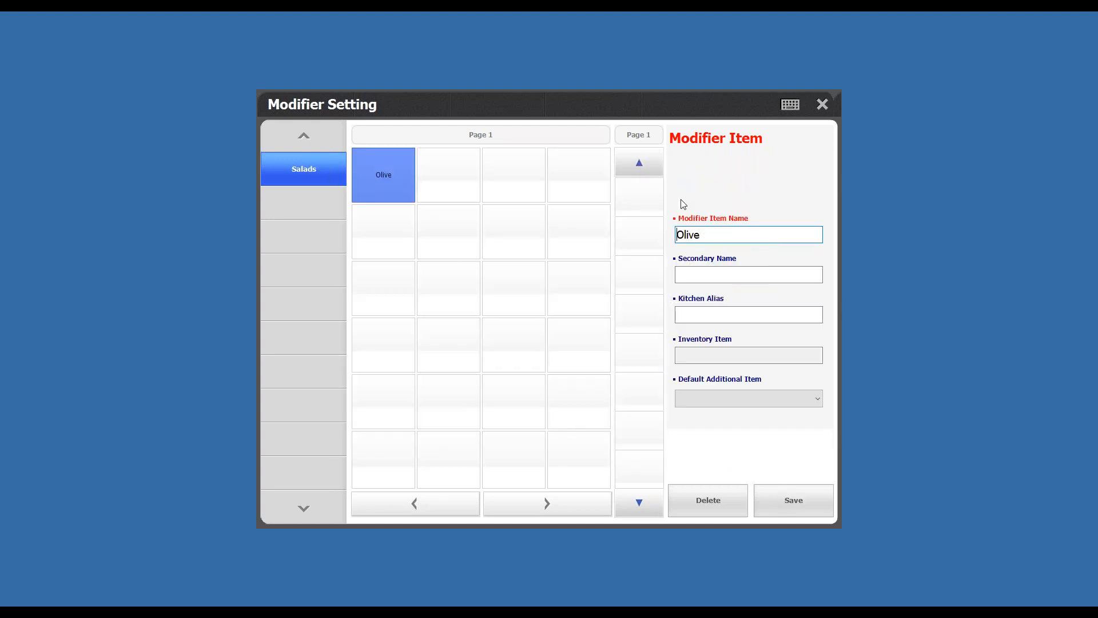
left_click(643, 196)
left_click(722, 179)
left_click(493, 240)
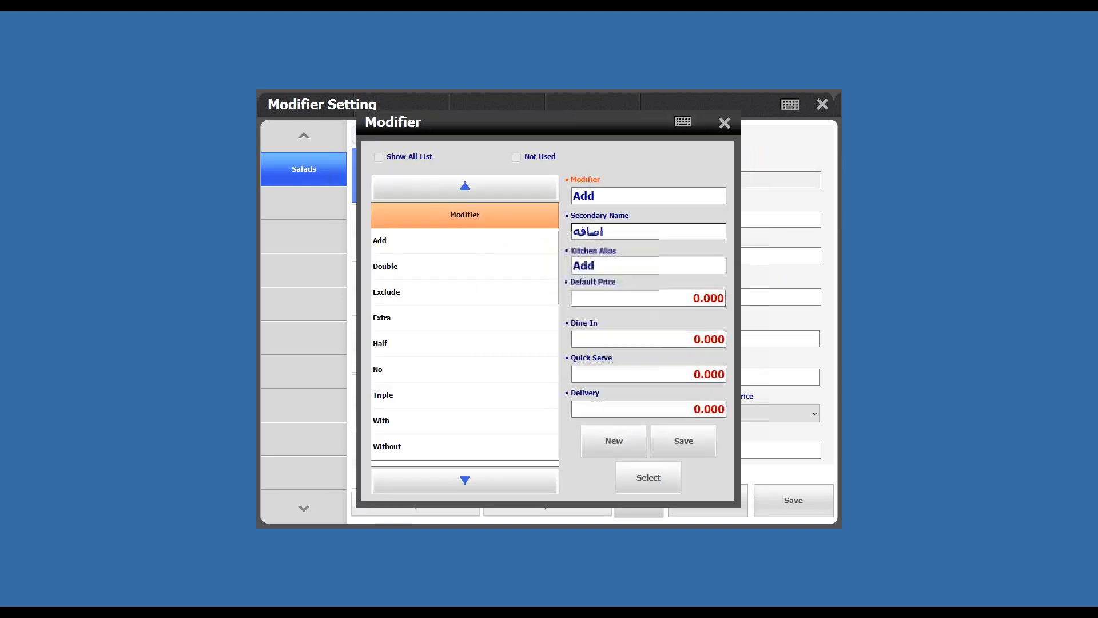
left_click(654, 489)
left_click(755, 219)
type("200")
left_click(792, 502)
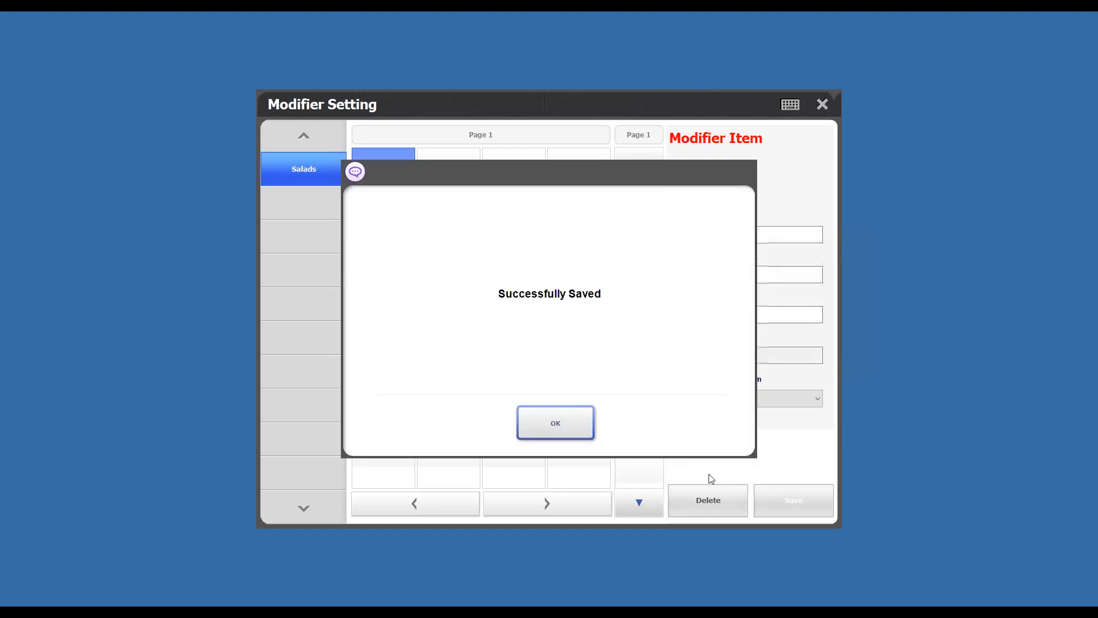
left_click(549, 409)
- Register a new modifier item named Cheese in the slot next to Olive and save it
left_click(433, 187)
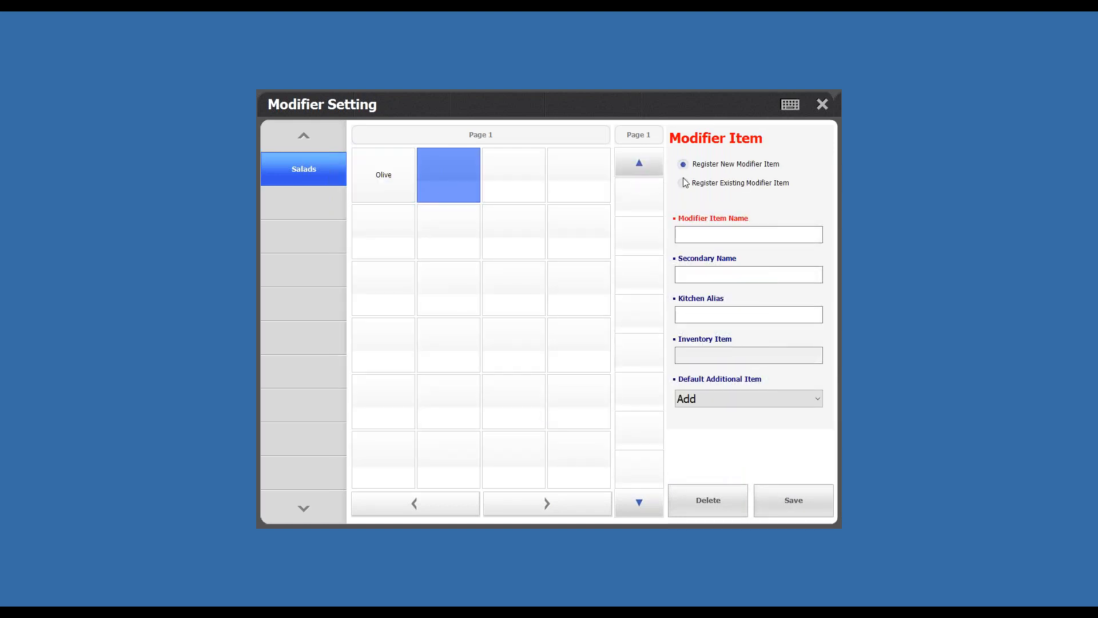
left_click(708, 233)
type("Cheese")
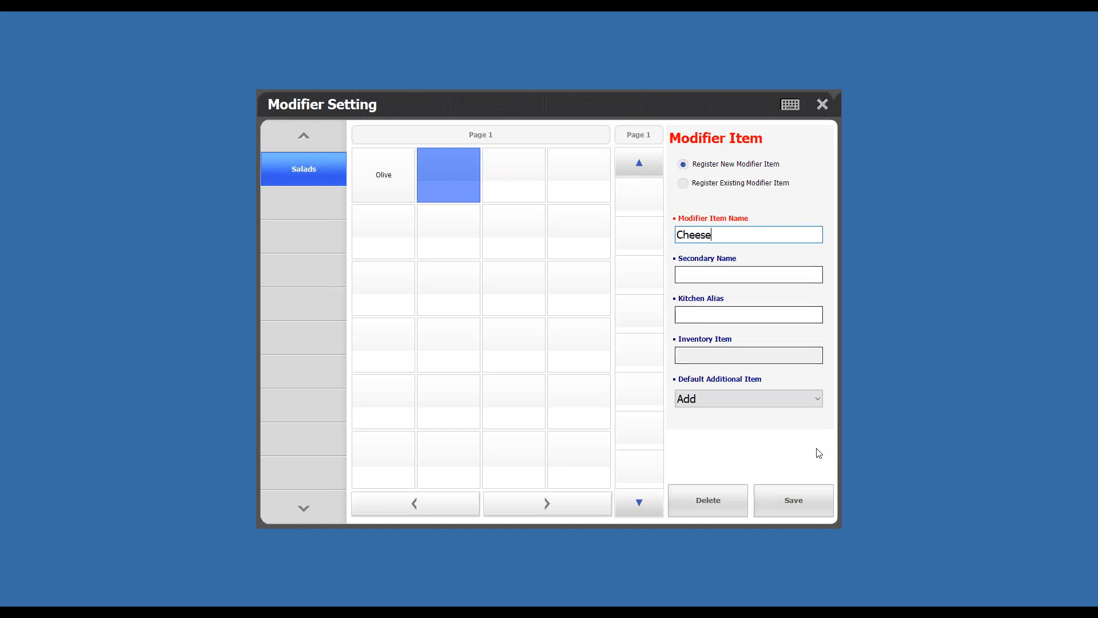
left_click(773, 498)
left_click(579, 433)
- Attach the Add modifier to the Cheese item with a default price of 0.300 and save it
left_click(466, 174)
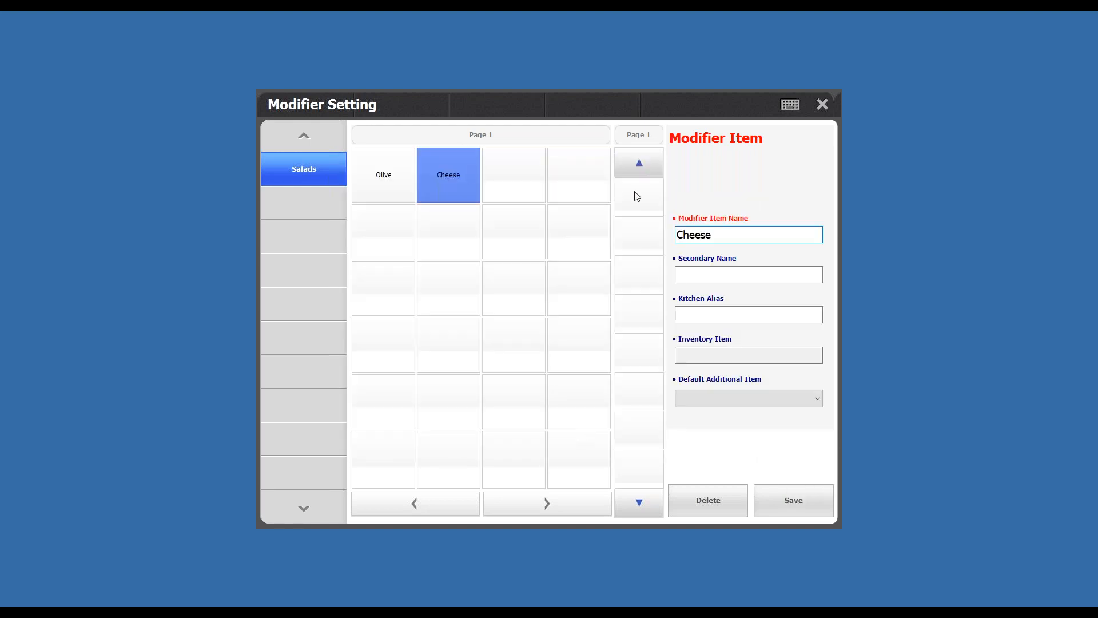
left_click(634, 196)
left_click(703, 175)
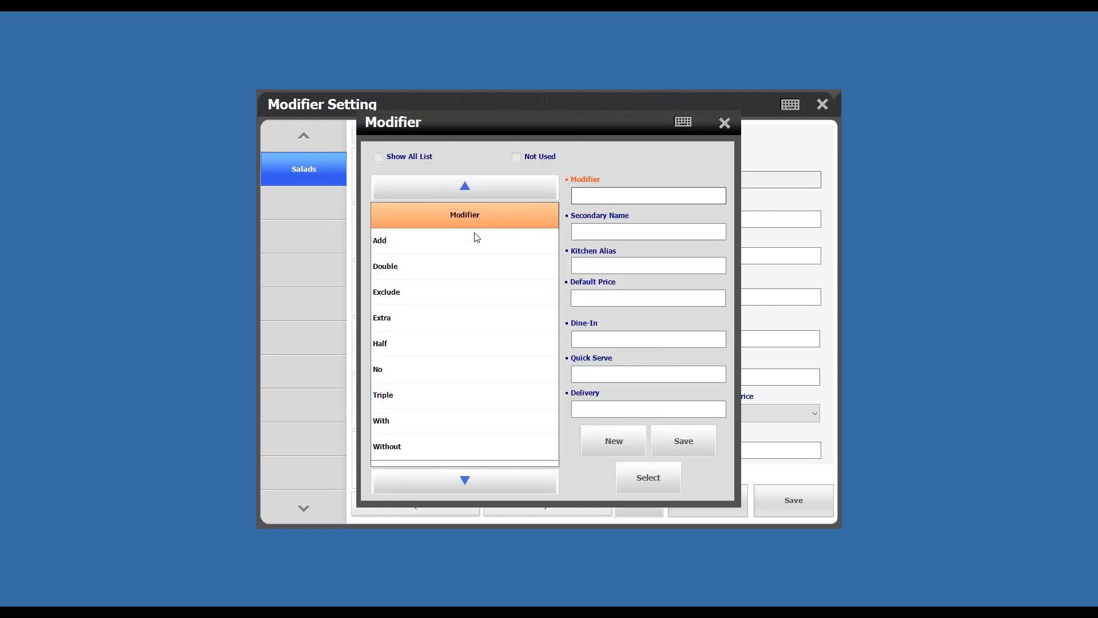
left_click(475, 238)
left_click(655, 473)
left_click(729, 219)
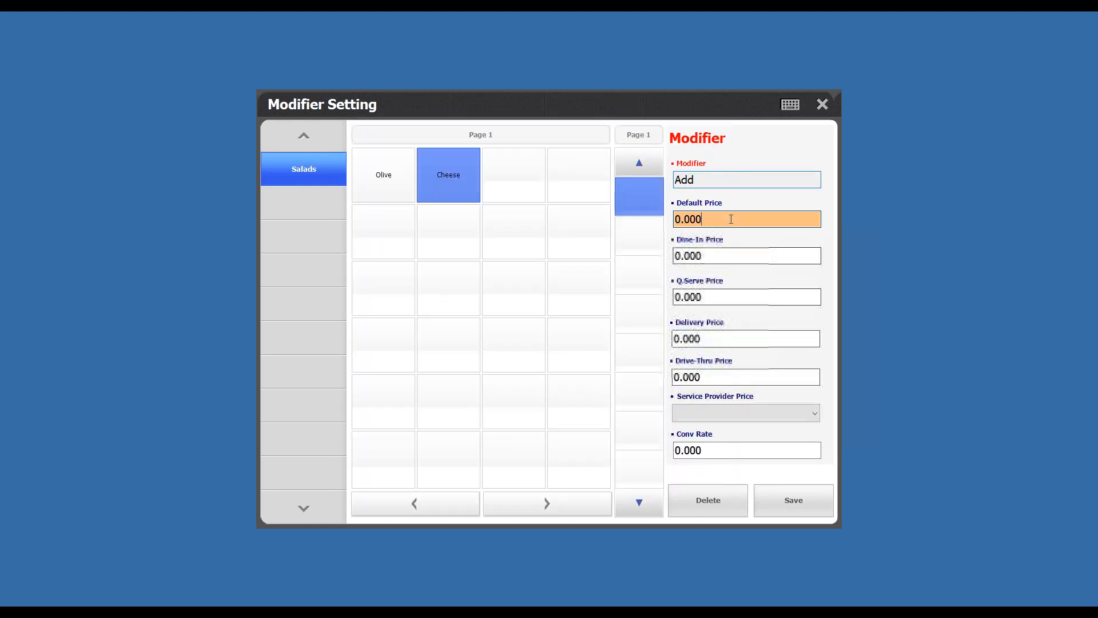
left_click(793, 500)
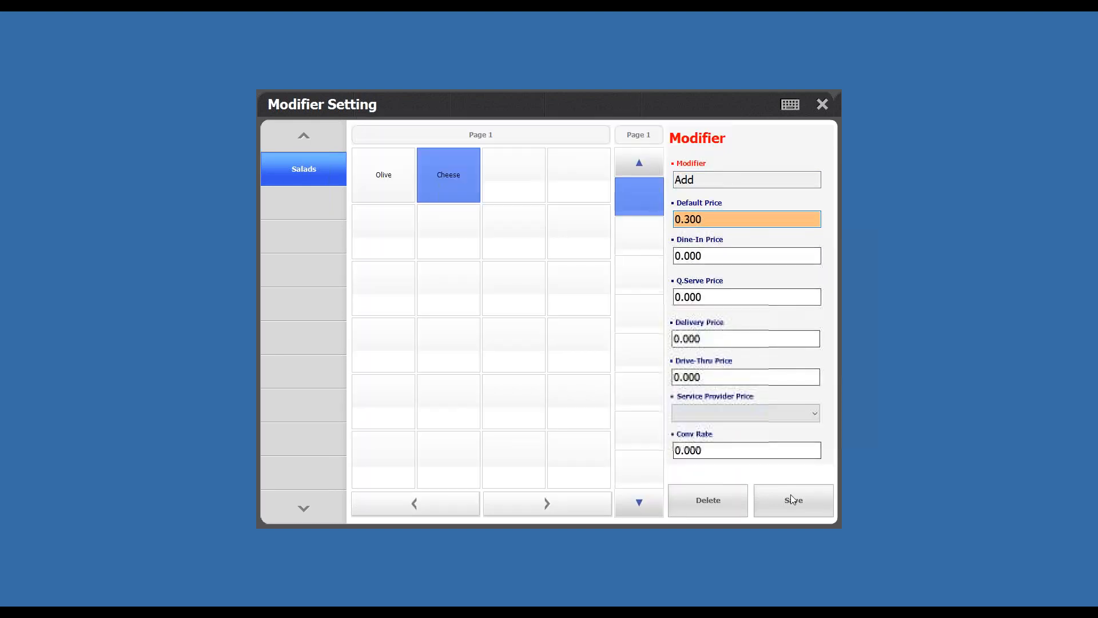
left_click(546, 422)
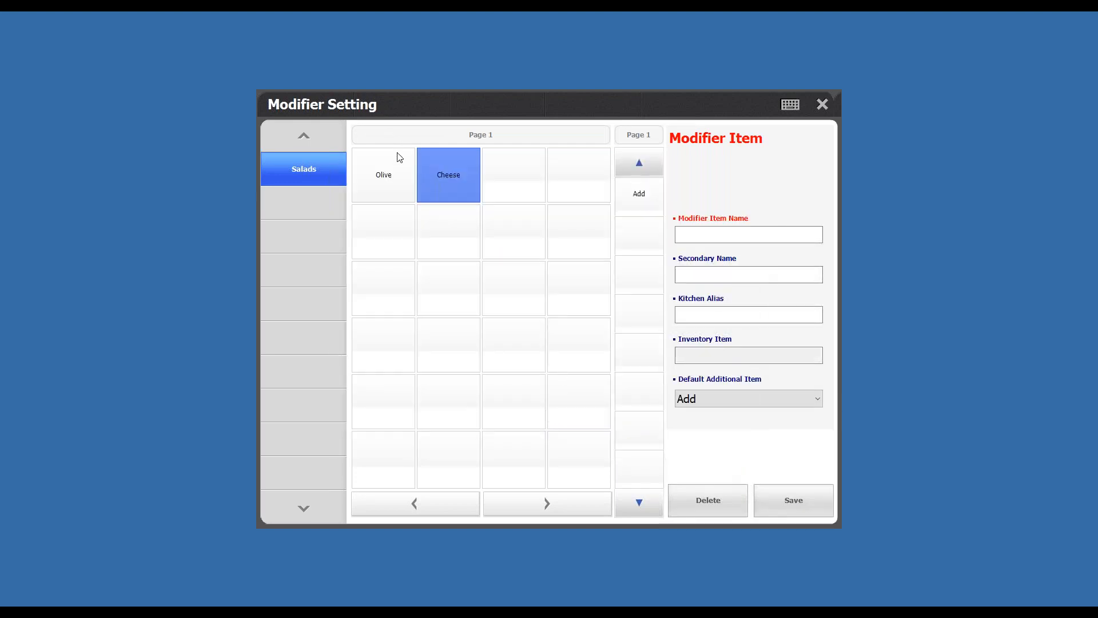
- Check the Olive and Cheese modifier items, and exit the modifier setup and Back Office to the main screen
left_click(379, 175)
left_click(424, 181)
left_click(824, 103)
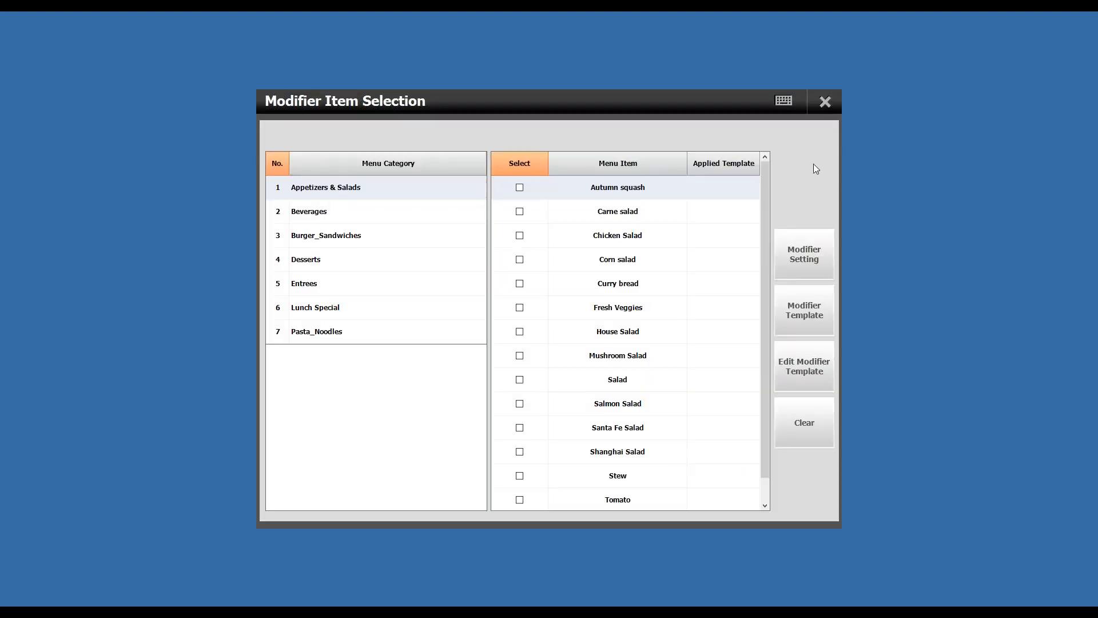
left_click(825, 112)
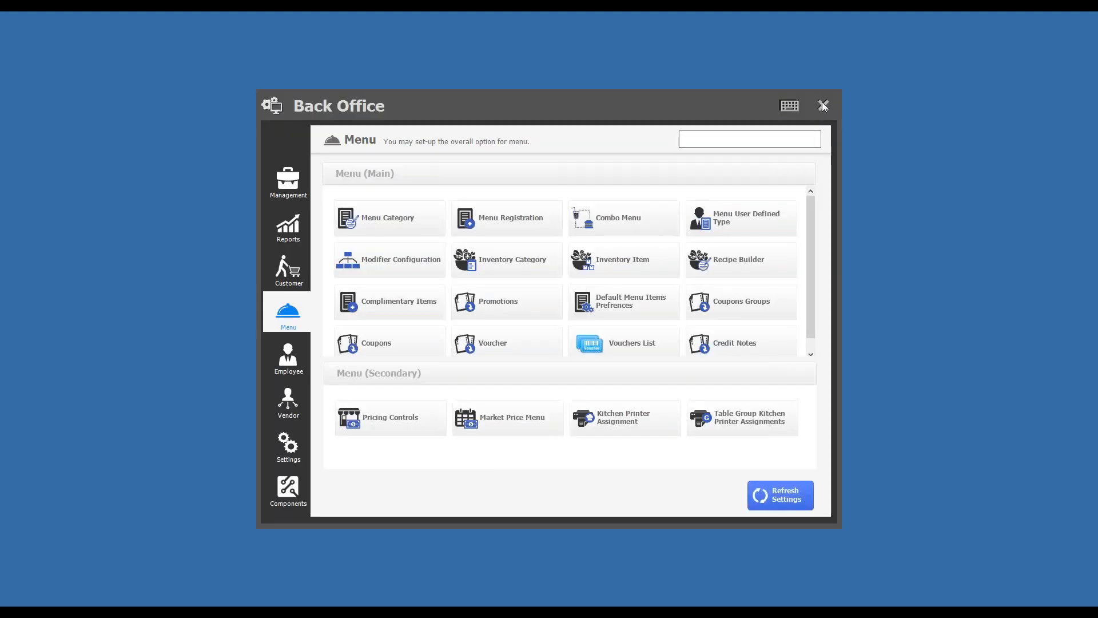
left_click(824, 107)
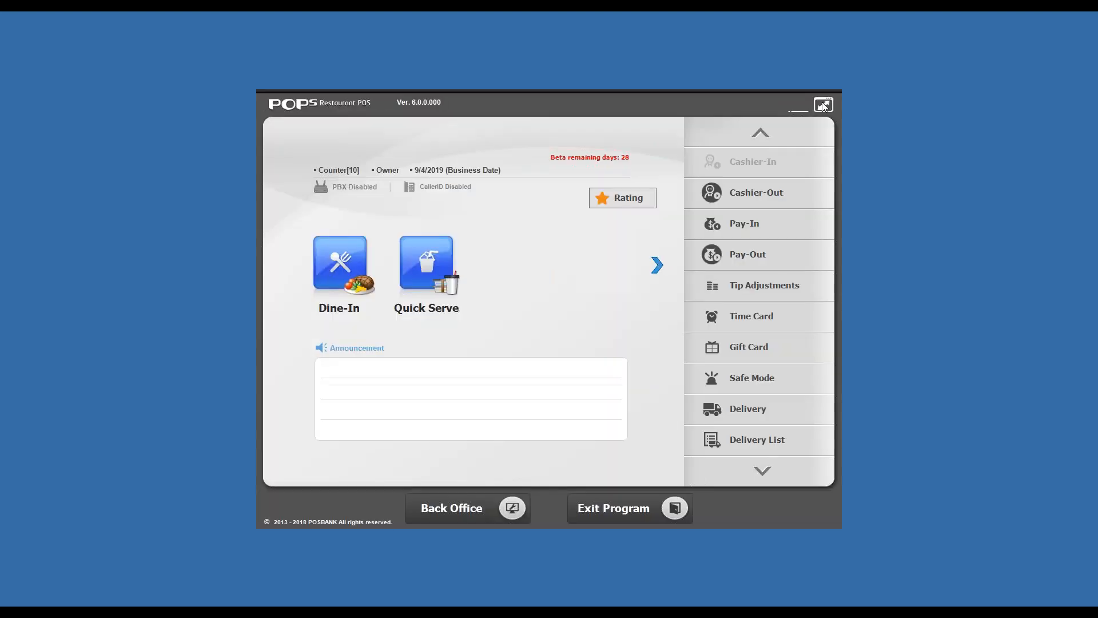
- Start a Quick Serve order with a House Salad and a Santa Fe Salad, and apply the Add Olive modifier to the House Salad
left_click(425, 259)
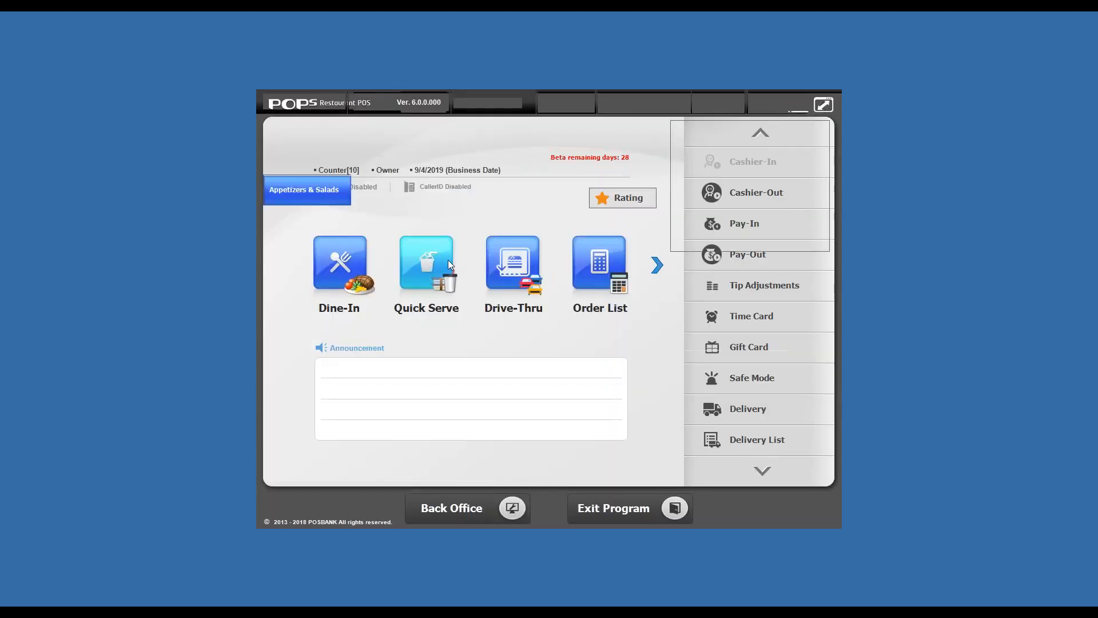
left_click(517, 378)
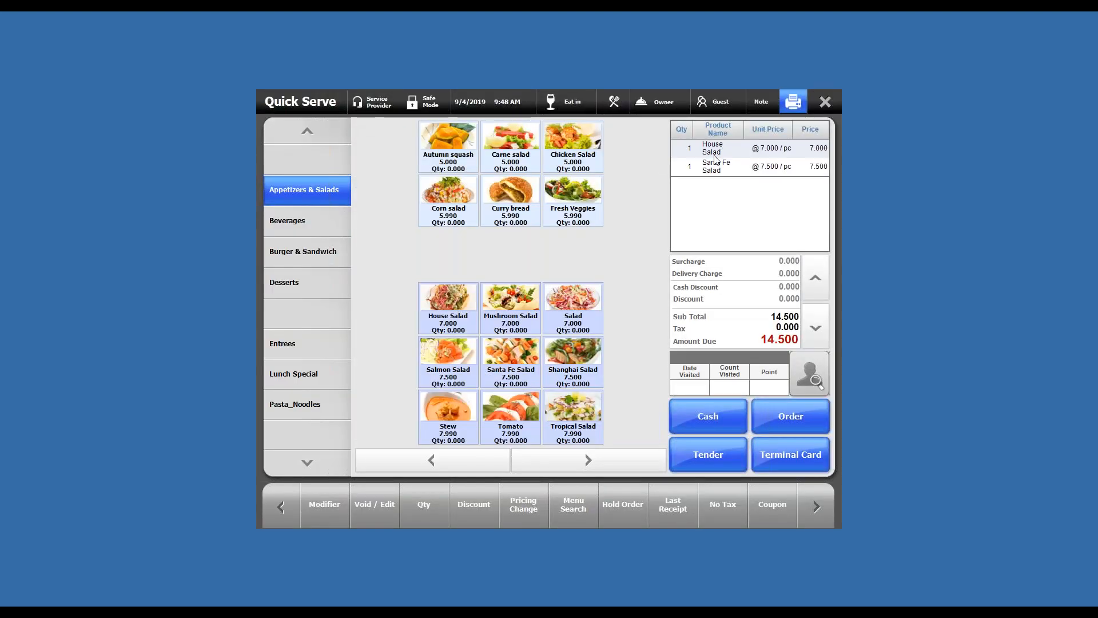
left_click(335, 506)
left_click(401, 163)
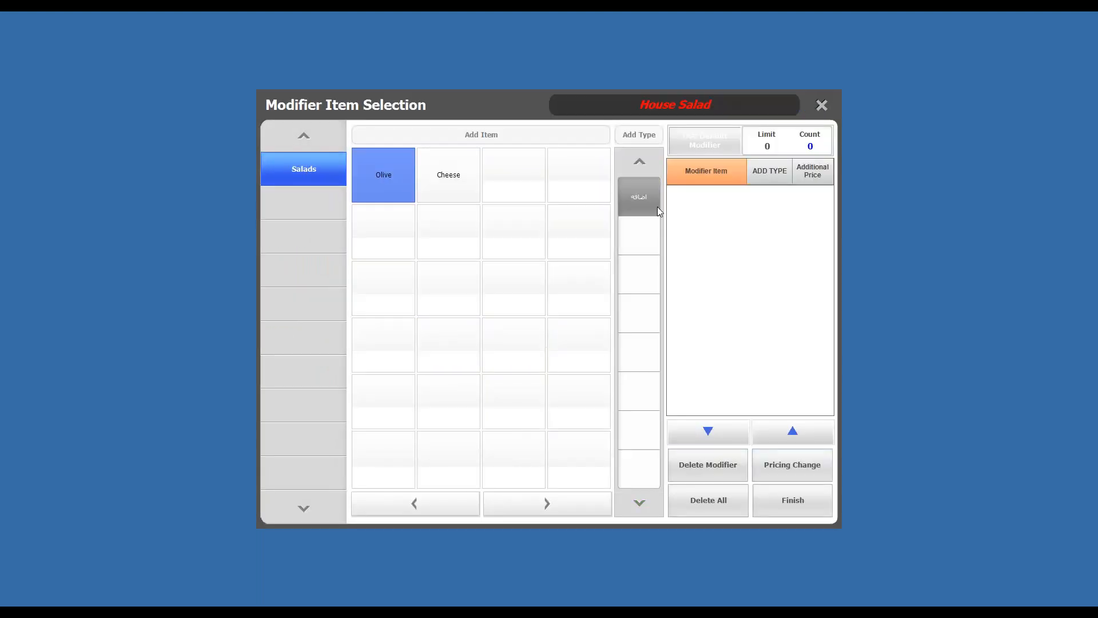
left_click(657, 208)
left_click(804, 502)
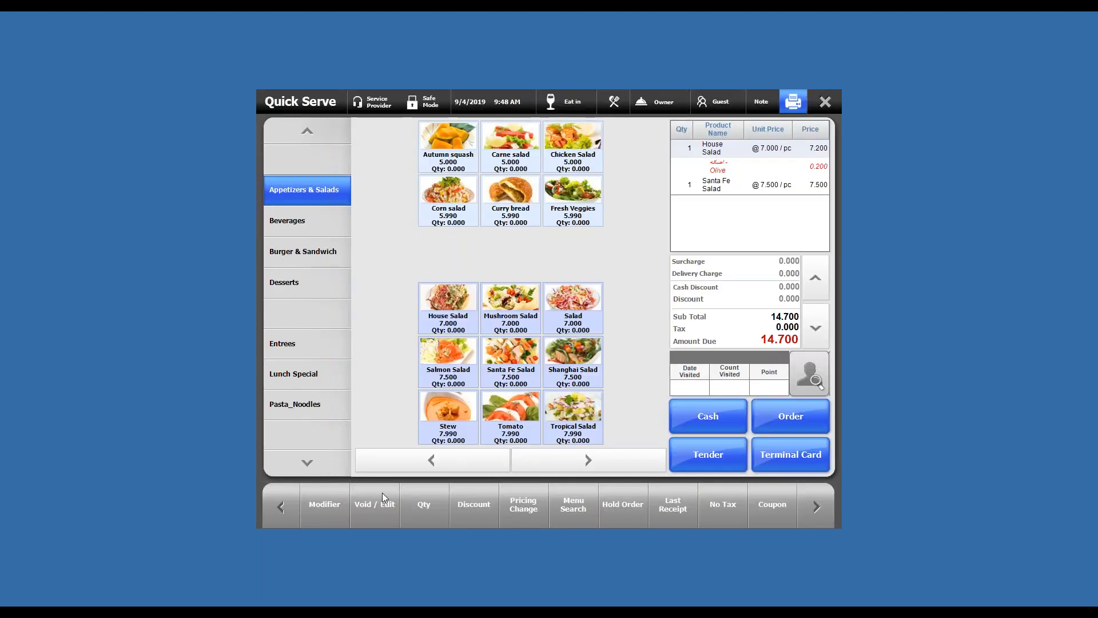
- Apply the Add Cheese modifier to the Santa Fe Salad in the order
left_click(314, 510)
left_click(545, 171)
left_click(436, 184)
left_click(639, 196)
left_click(796, 506)
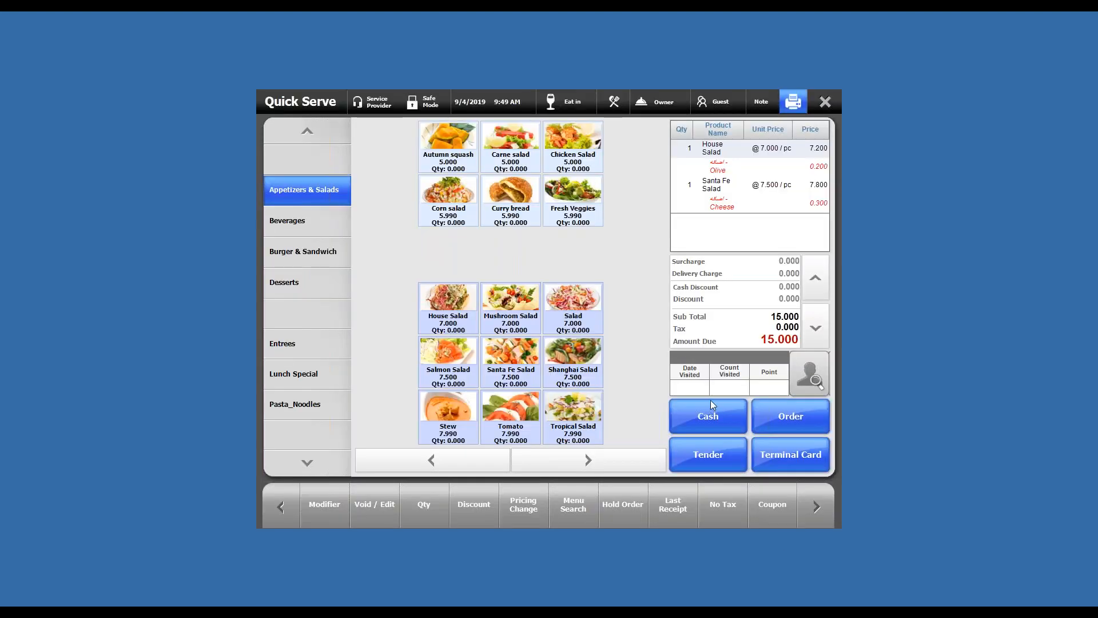
- Place the order and save its two print outputs on the Desktop as PDF files named tst and k
left_click(791, 413)
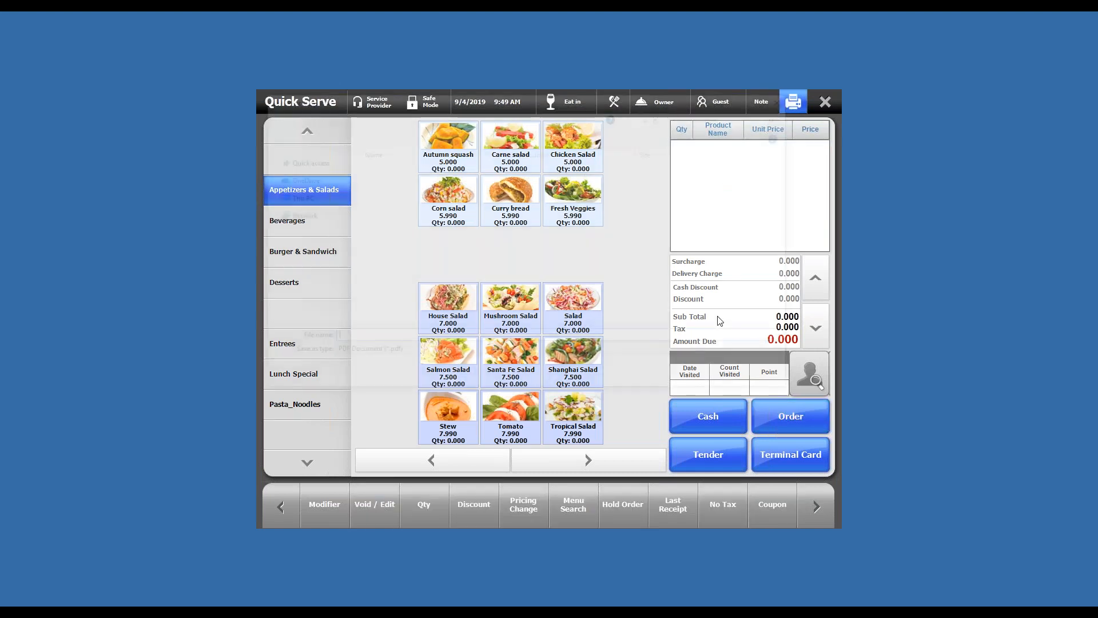
type("tst")
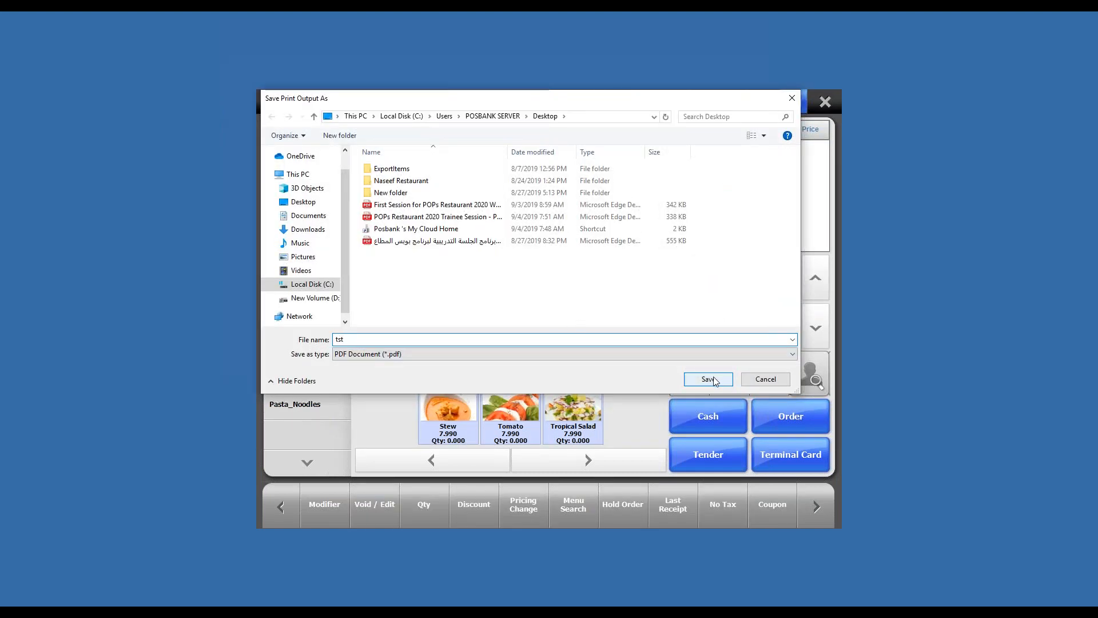
left_click(716, 381)
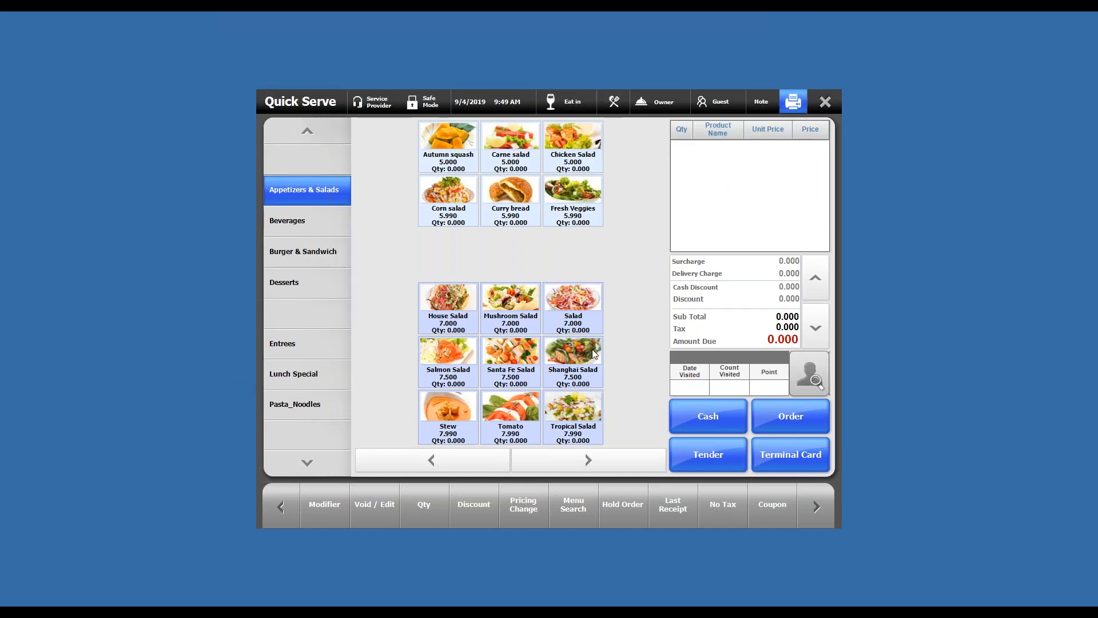
type("k")
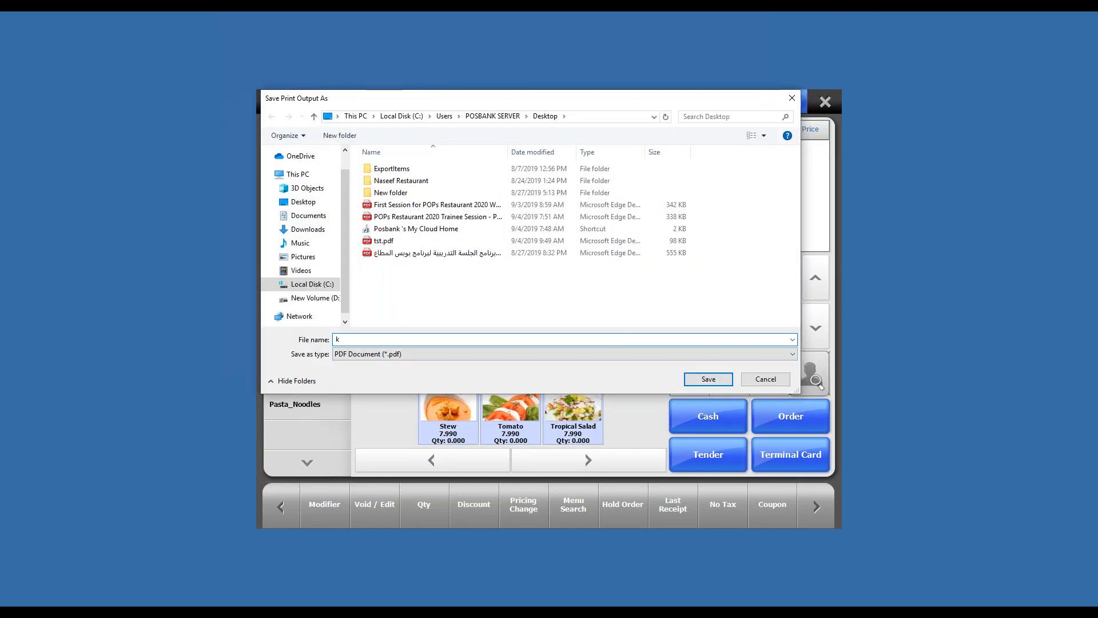
key("Return")
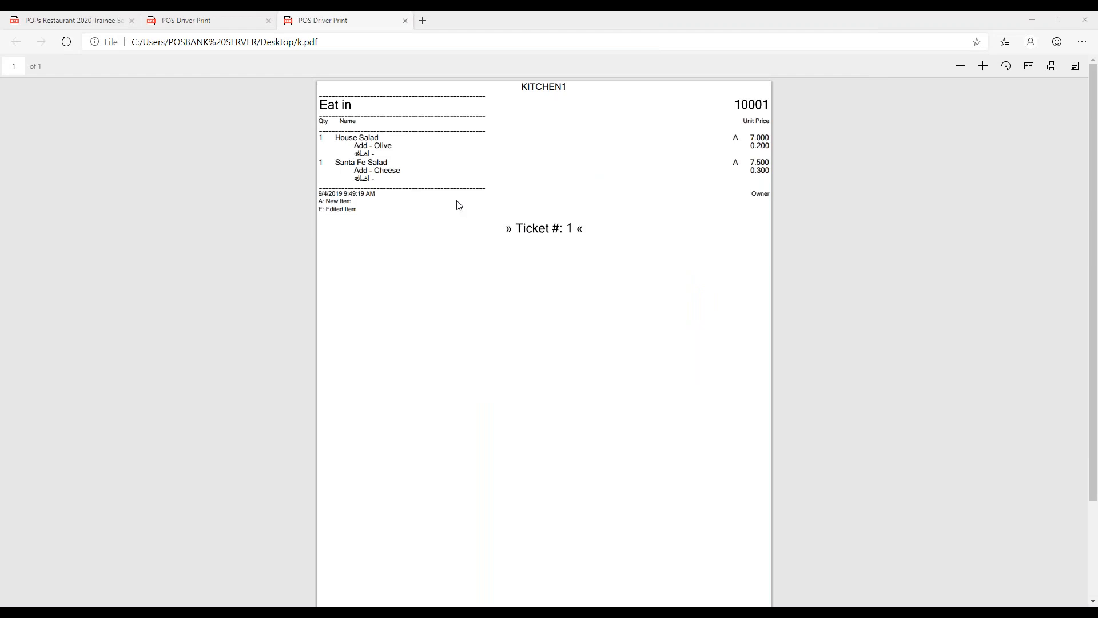
- Switch to Microsoft Edge and examine the modifier lines and their prices on the KITCHEN1 ticket in k.pdf
left_click_drag(335, 137, 439, 152)
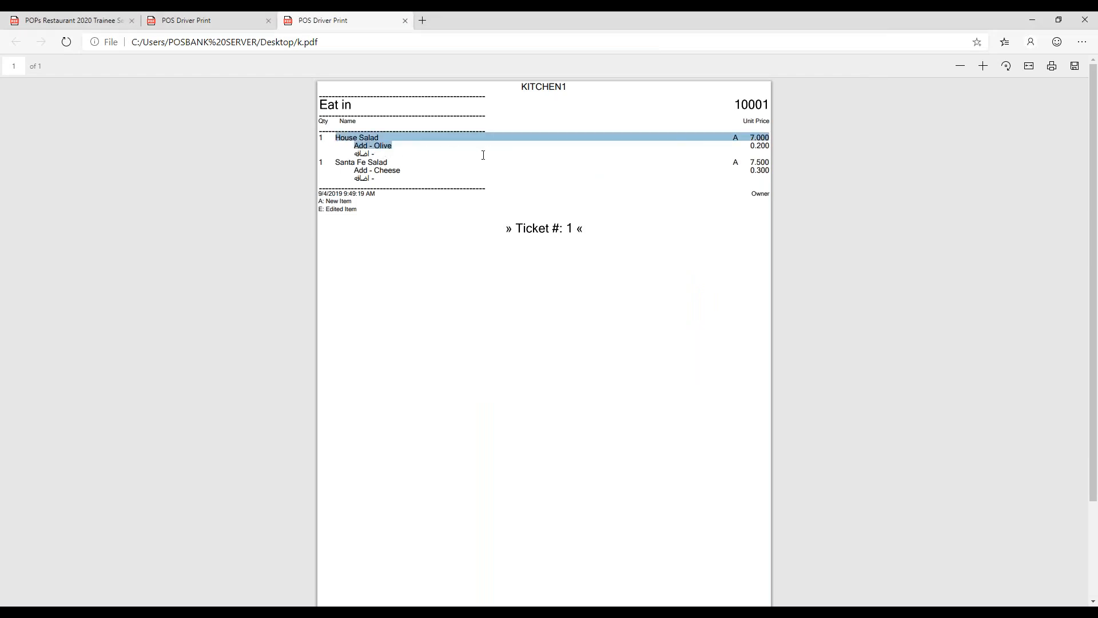
left_click(362, 149)
left_click_drag(354, 145, 421, 152)
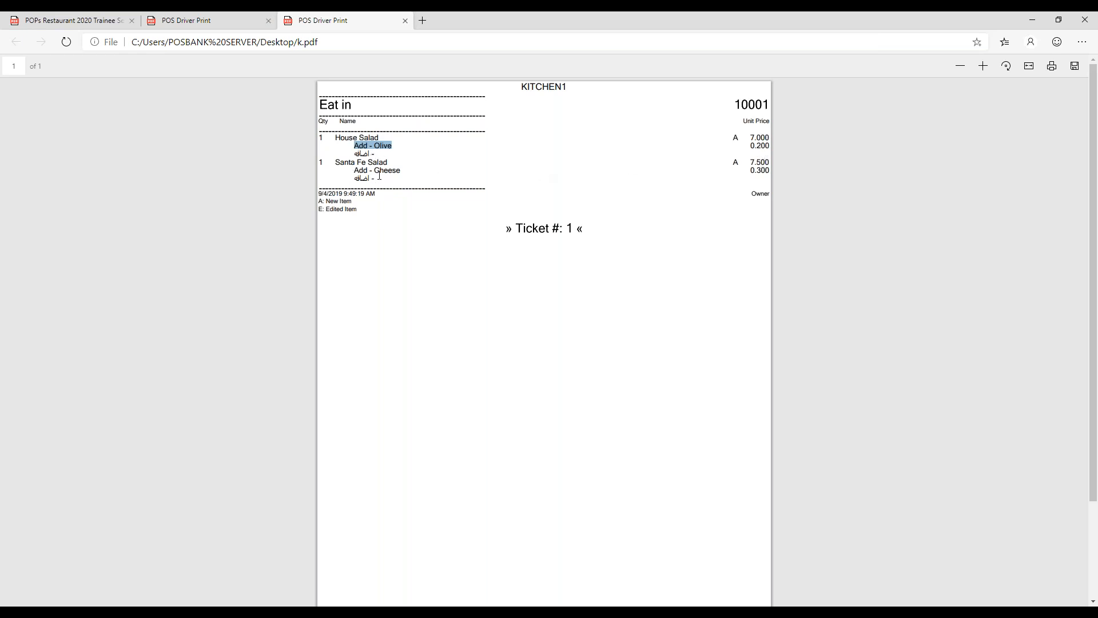
left_click_drag(346, 138, 478, 148)
left_click_drag(770, 146, 758, 145)
double_click(387, 170)
left_click_drag(770, 171, 739, 165)
- Examine the Olive and Cheese modifier lines and their prices on the customer receipt in tst.pdf
left_click(203, 20)
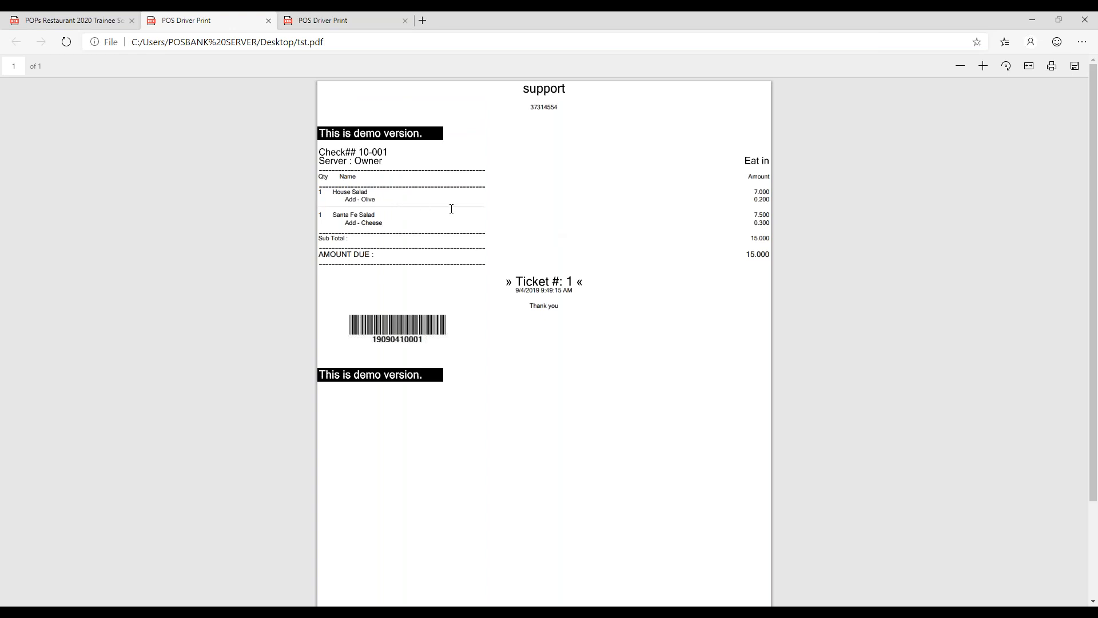
left_click_drag(345, 199, 543, 195)
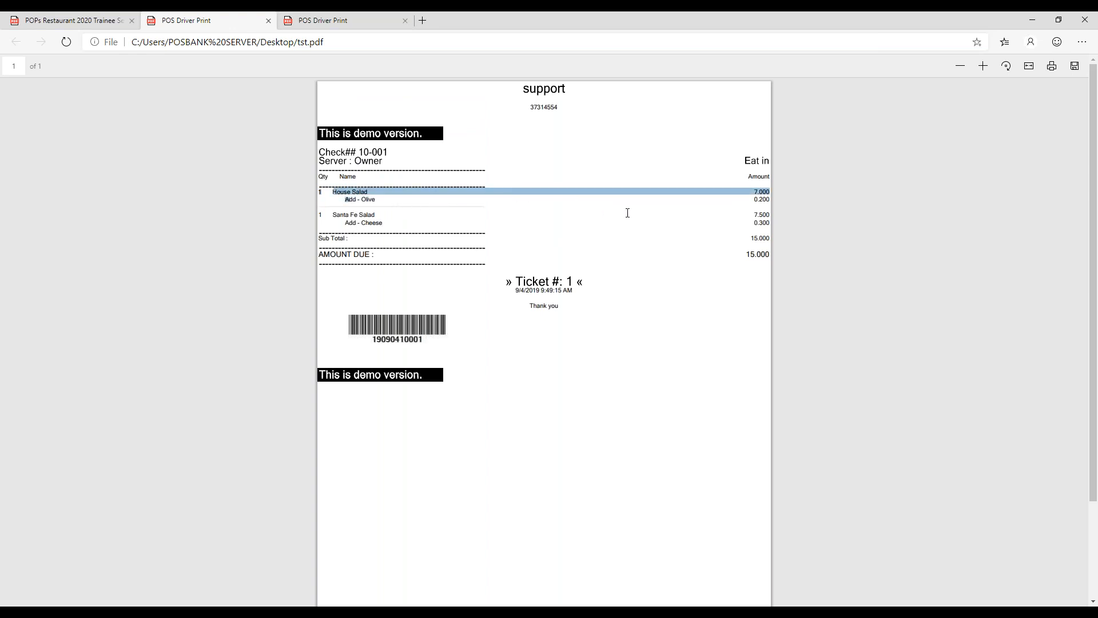
left_click_drag(344, 223, 461, 222)
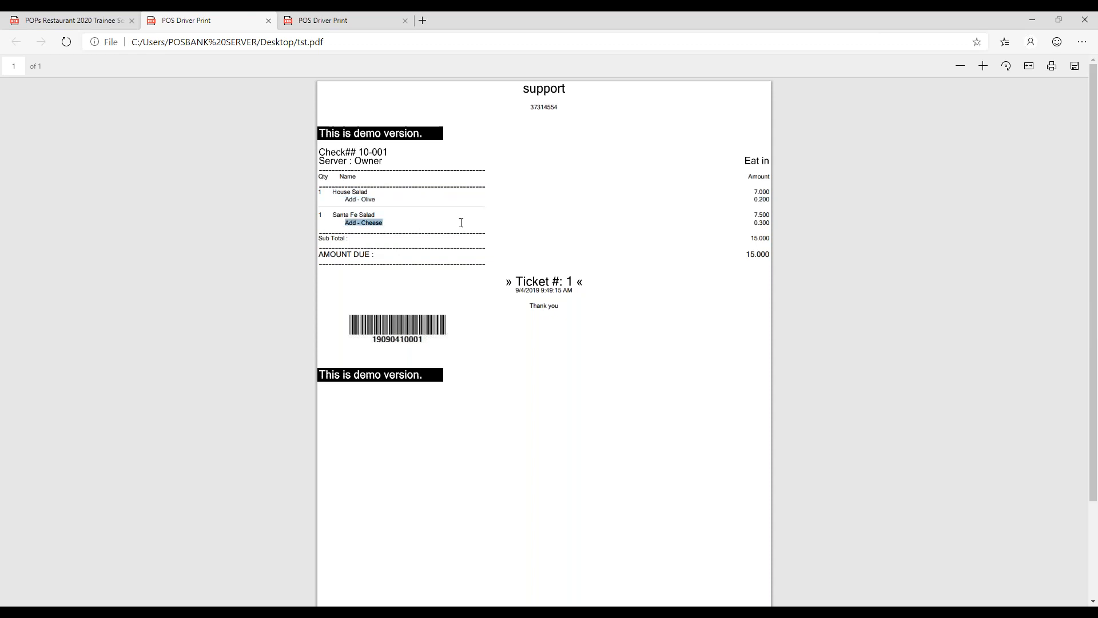
left_click_drag(725, 221, 764, 223)
left_click(764, 224)
- Return to POPS Restaurant POS, minimizing the browser window, and close the Quick Serve screen
key("alt+Tab")
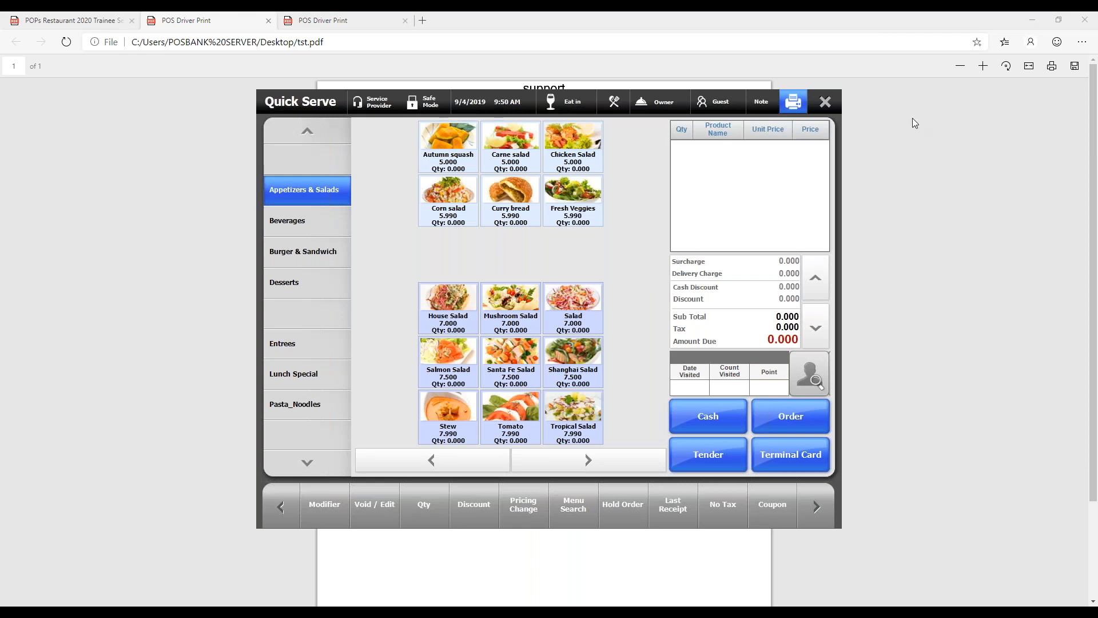
left_click(1033, 20)
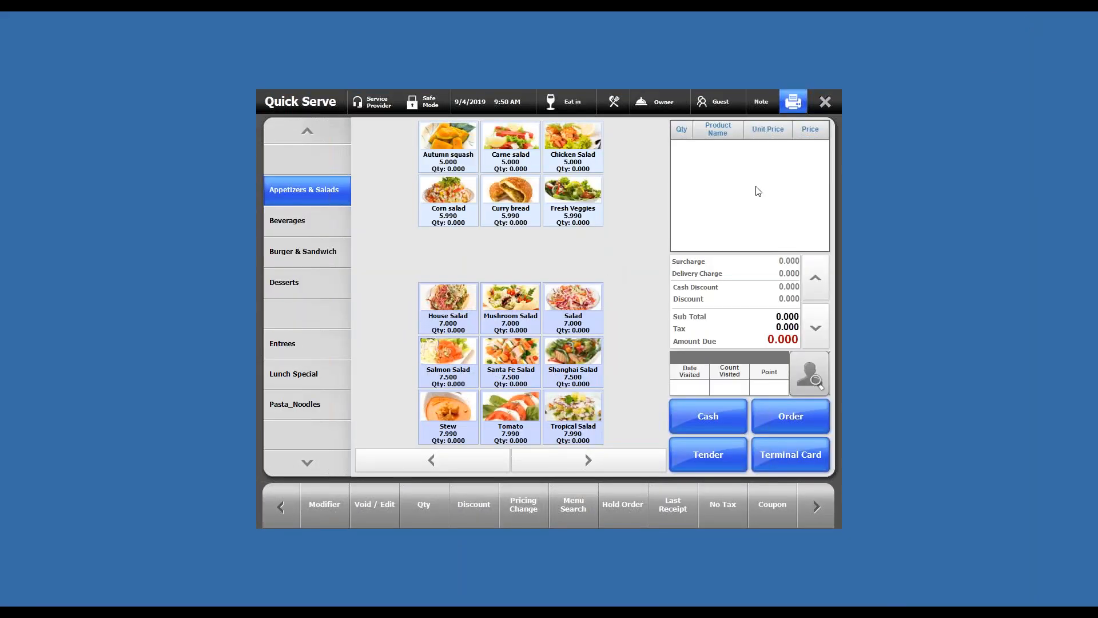
left_click(825, 102)
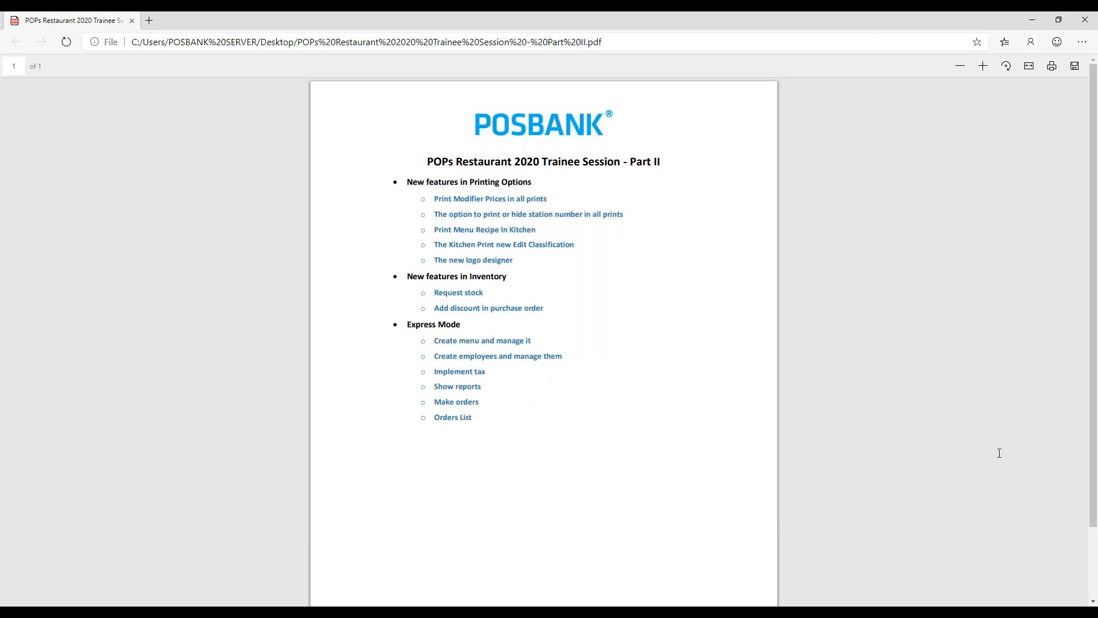
- Switch to POPS Restaurant POS and open the store's Printing Options from the Back Office settings
left_click(1010, 479)
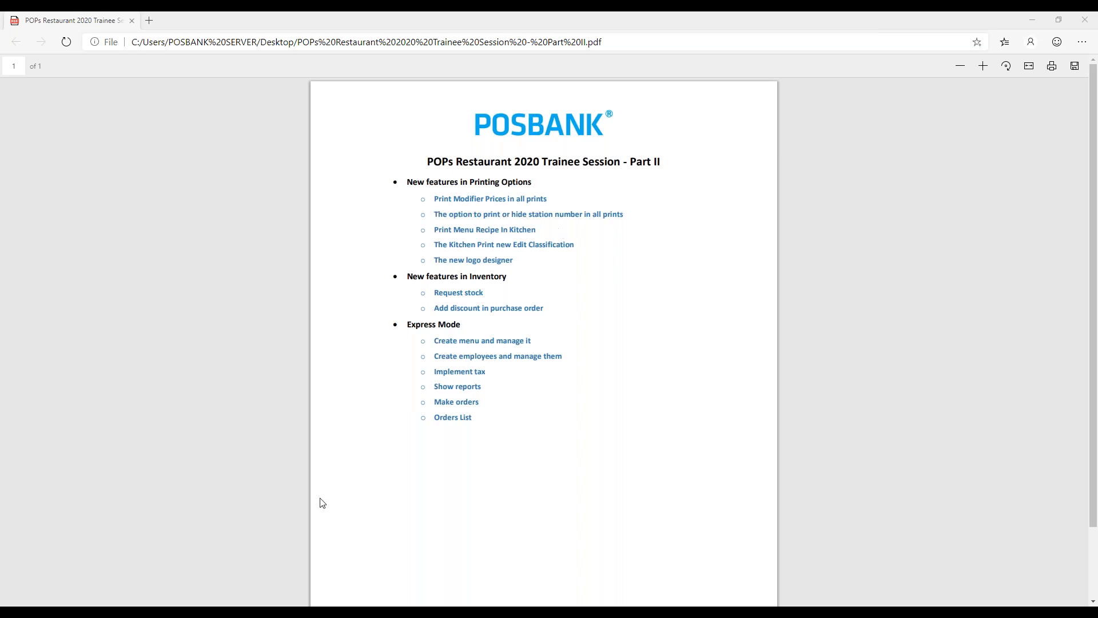
key("alt+Tab")
left_click(424, 505)
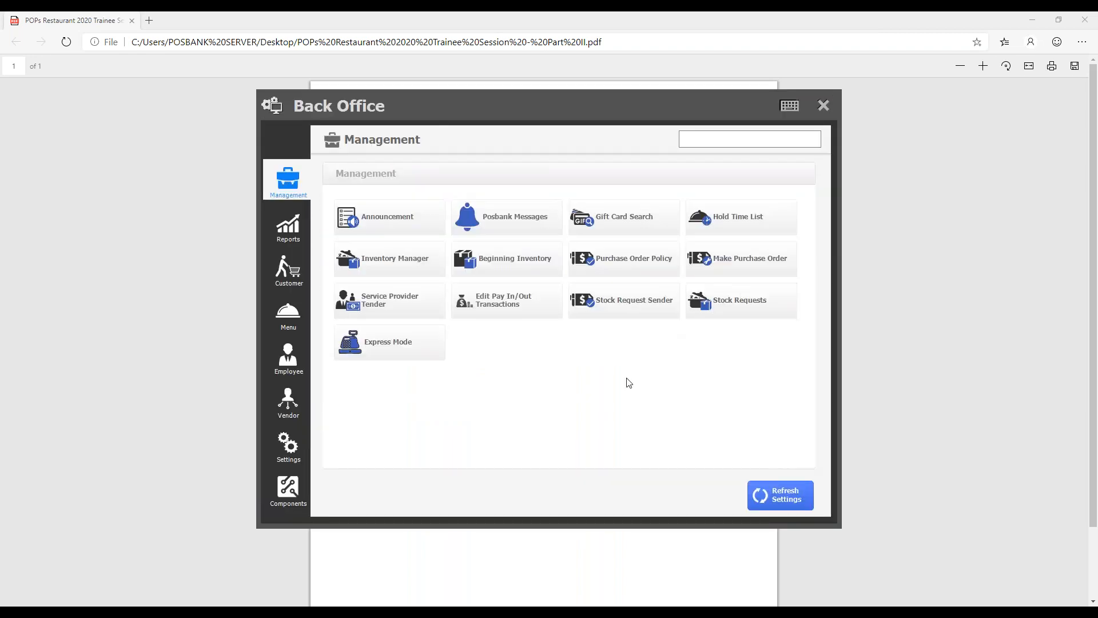
left_click(288, 455)
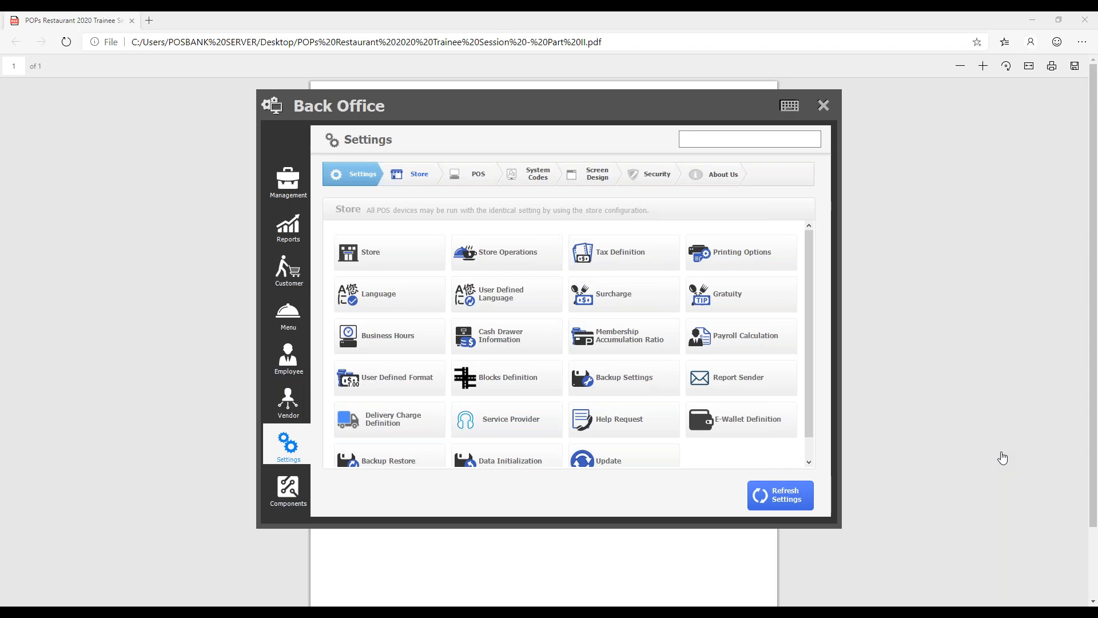
left_click(756, 260)
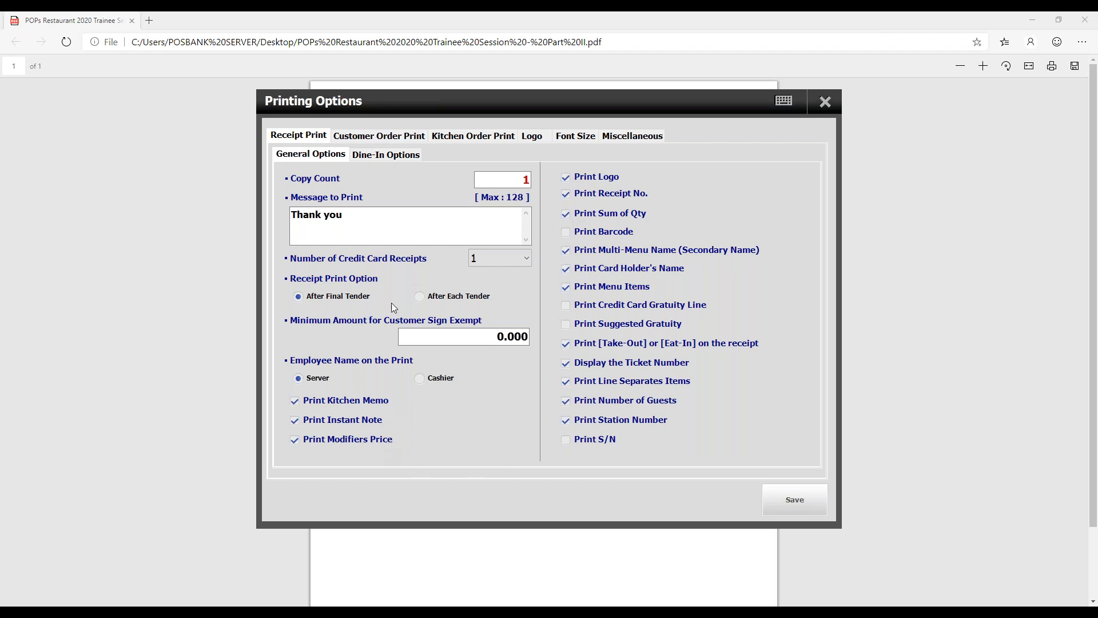
- Disable Print Modifiers Price for the customer order, receipt and kitchen order prints, and save the printing options
left_click(383, 140)
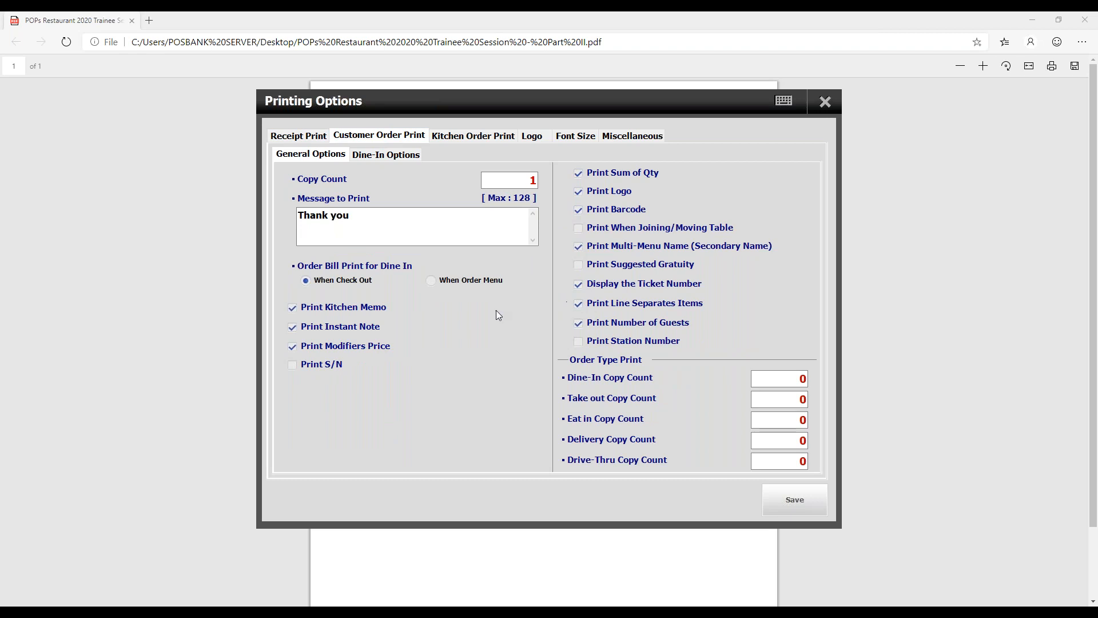
left_click(348, 345)
left_click(323, 135)
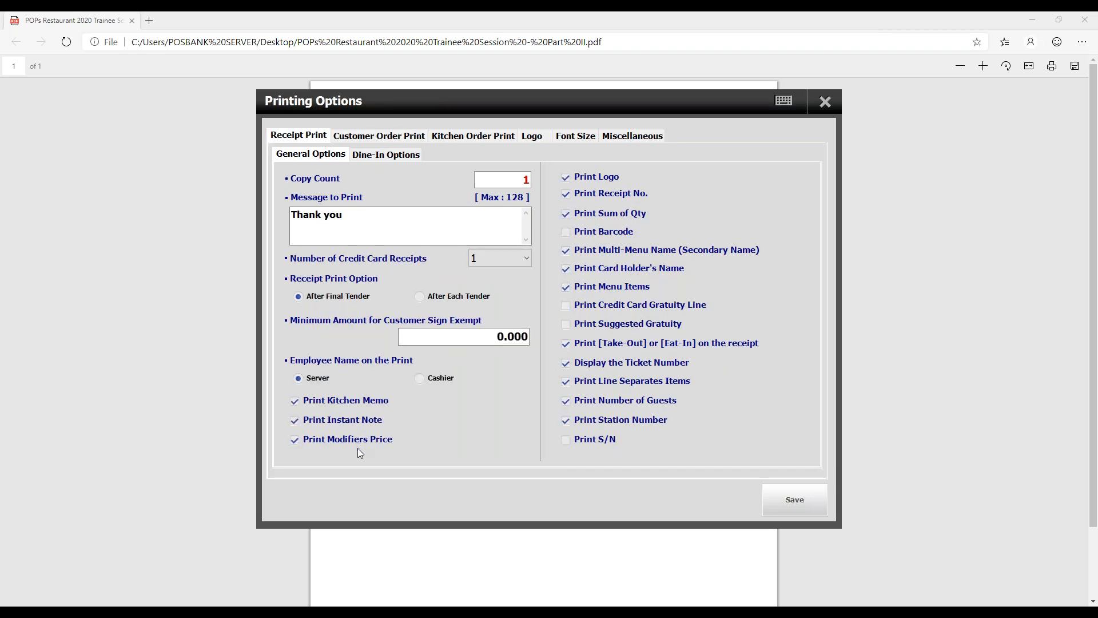
left_click(461, 135)
left_click(610, 441)
left_click(813, 508)
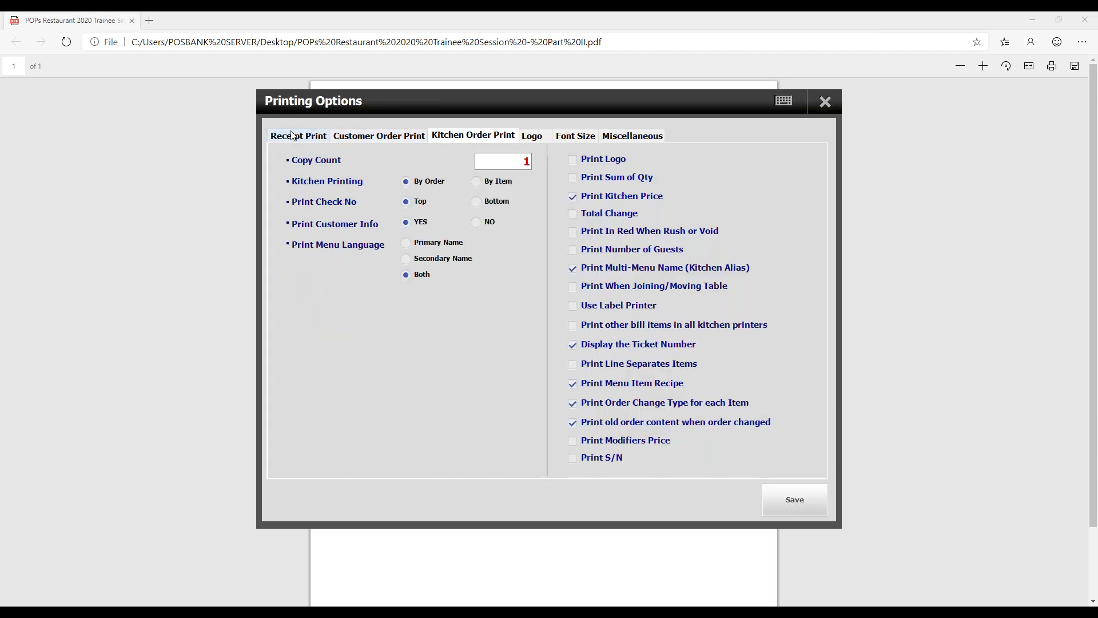
- Enable Print Station Number for the customer order print, disable it for the receipt print, then save and close Printing Options
left_click(293, 135)
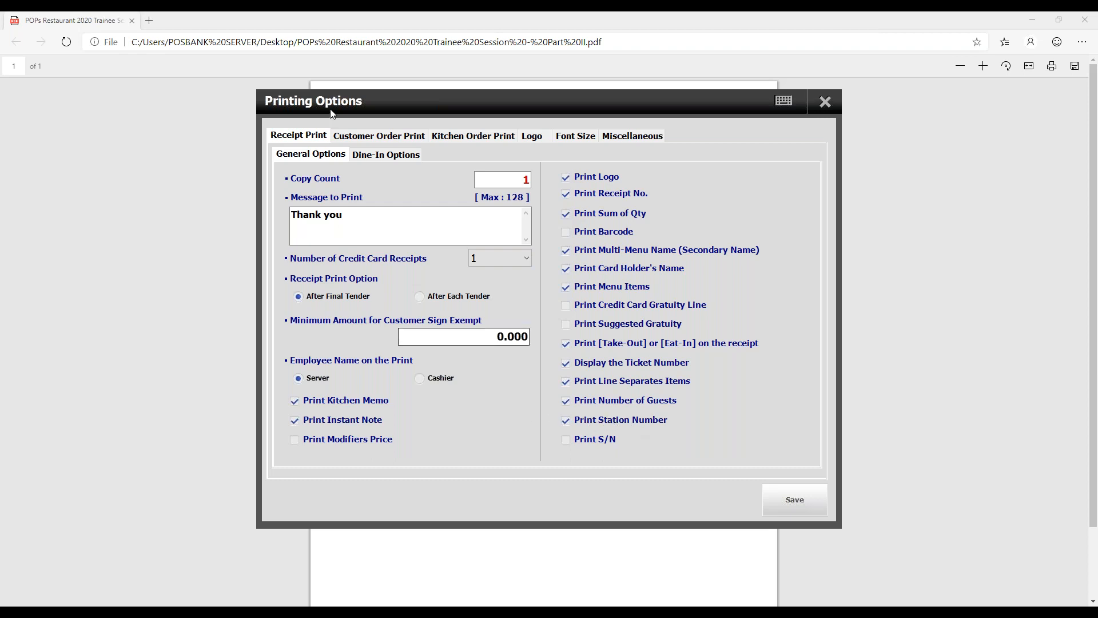
left_click(366, 136)
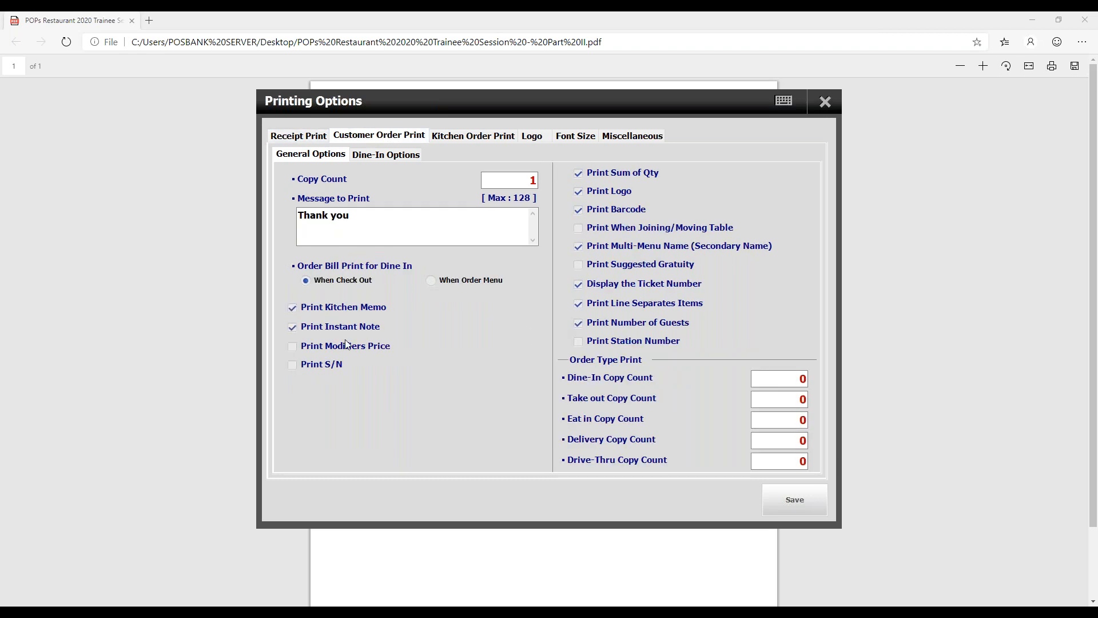
left_click(606, 342)
left_click(792, 499)
left_click(572, 426)
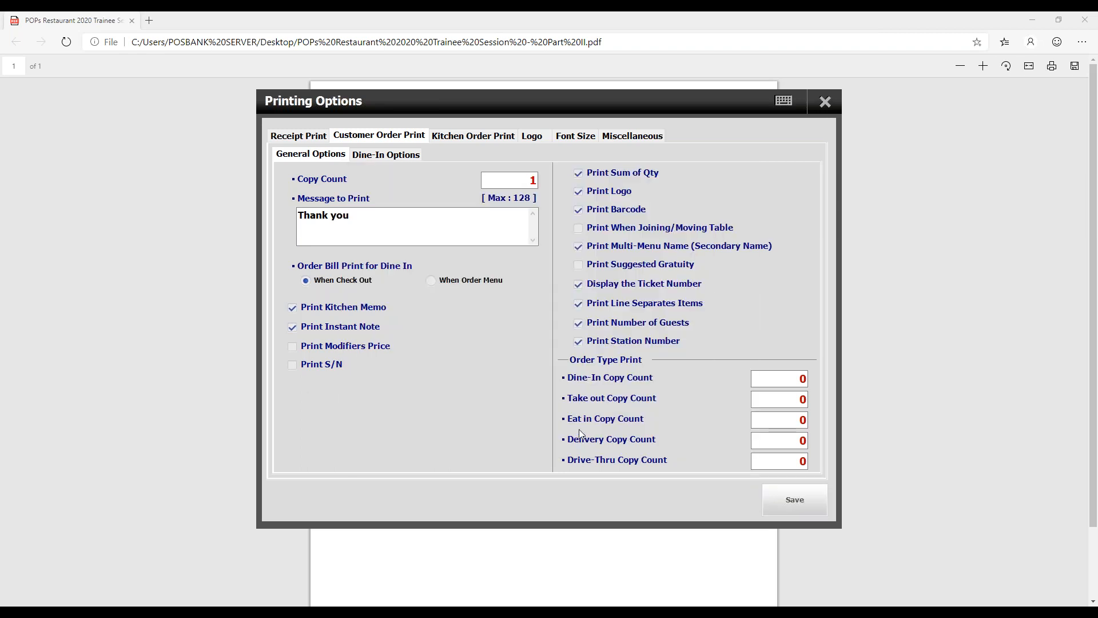
left_click(309, 136)
left_click(628, 421)
left_click(777, 496)
key("Return")
left_click(824, 102)
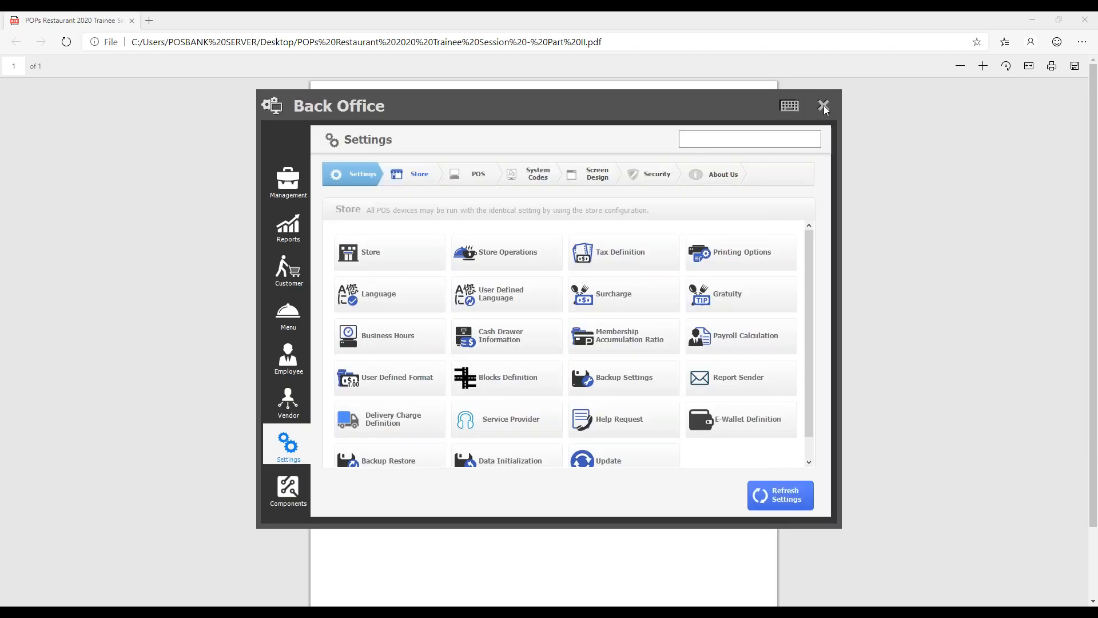
- Close the Back Office and start a Quick Serve order with House Salad, Mushroom Salad and Santa Fe Salad
left_click(823, 106)
left_click(427, 245)
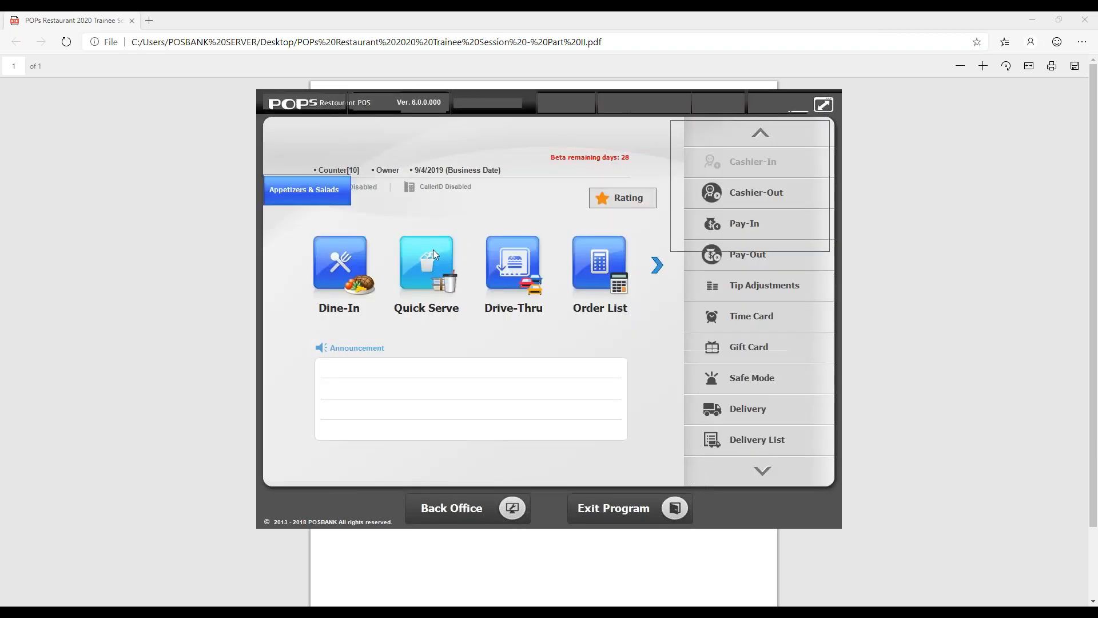
left_click(504, 351)
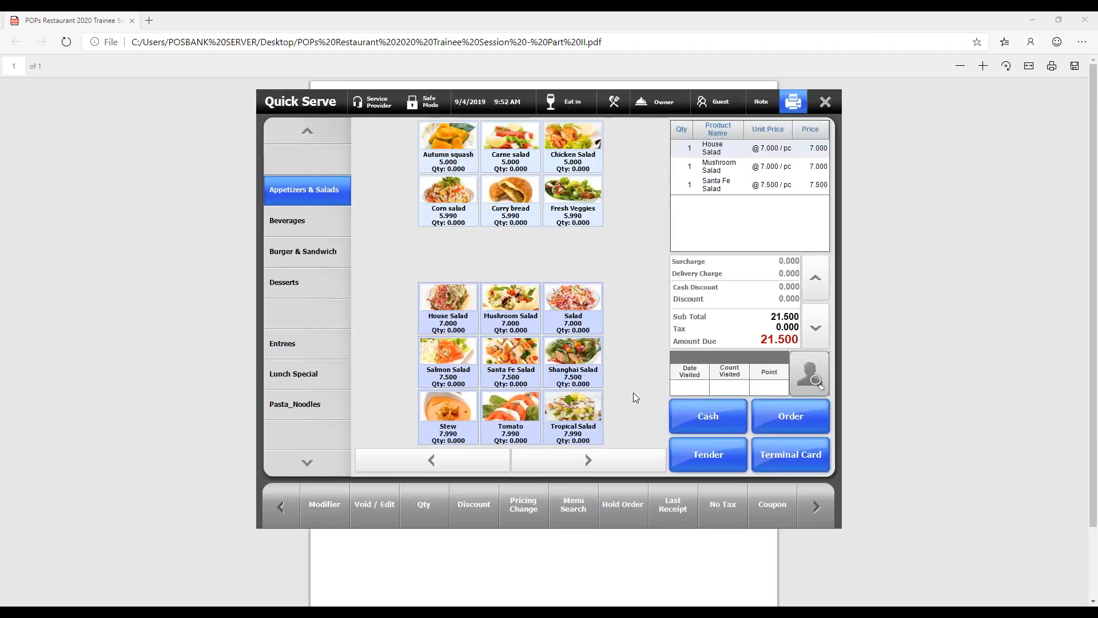
- Start the cash payment of the order and save its first print output on the Desktop as tst, replacing the existing file
left_click(722, 425)
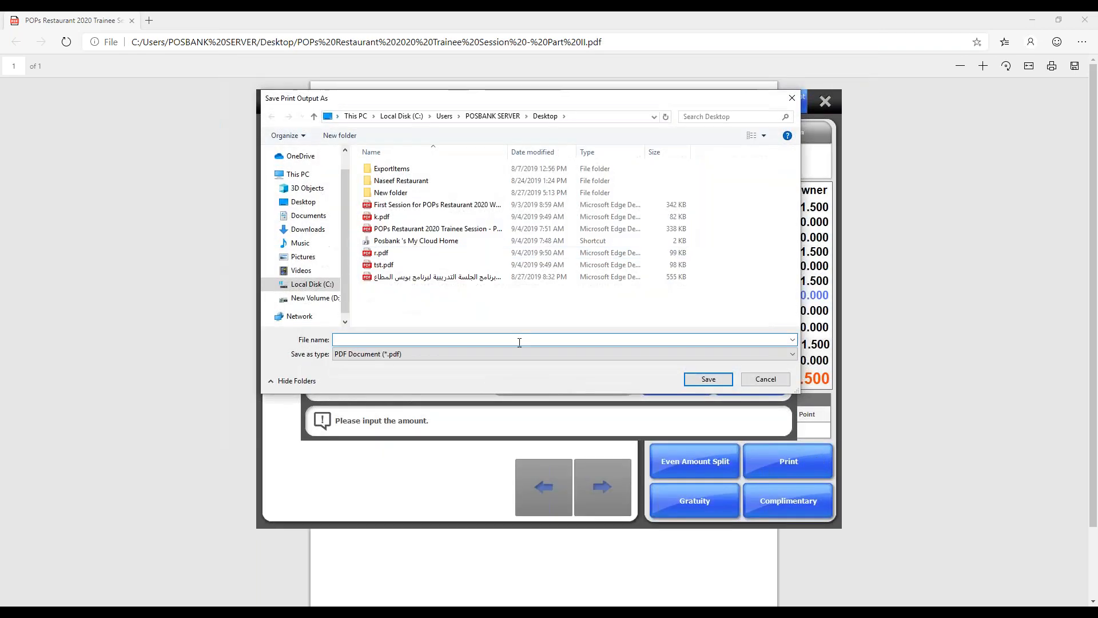
type("tst")
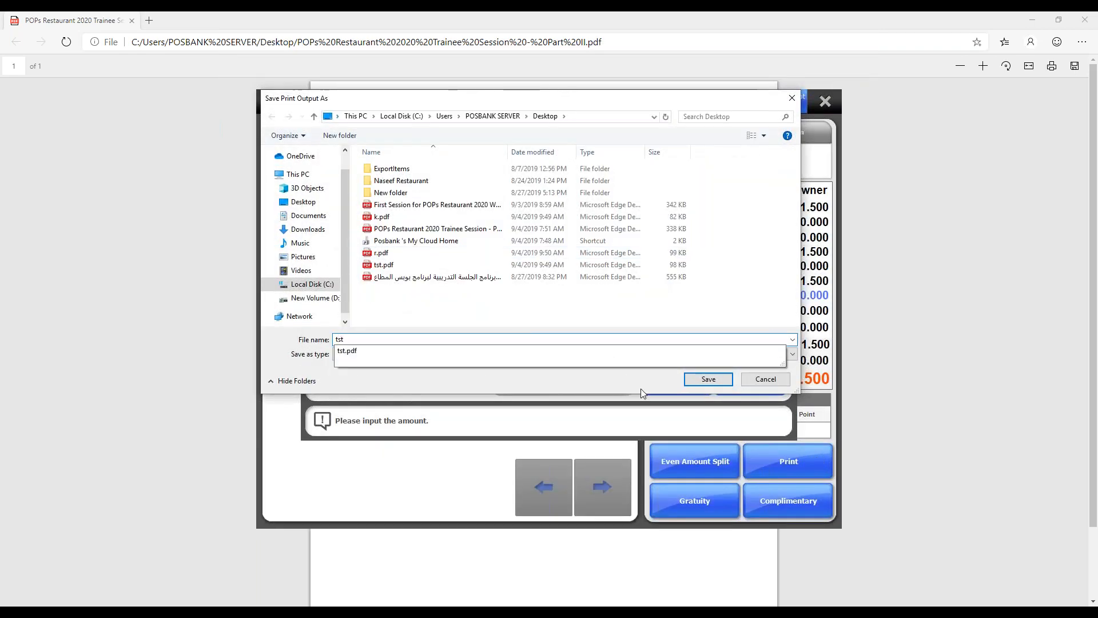
left_click(708, 379)
left_click(582, 321)
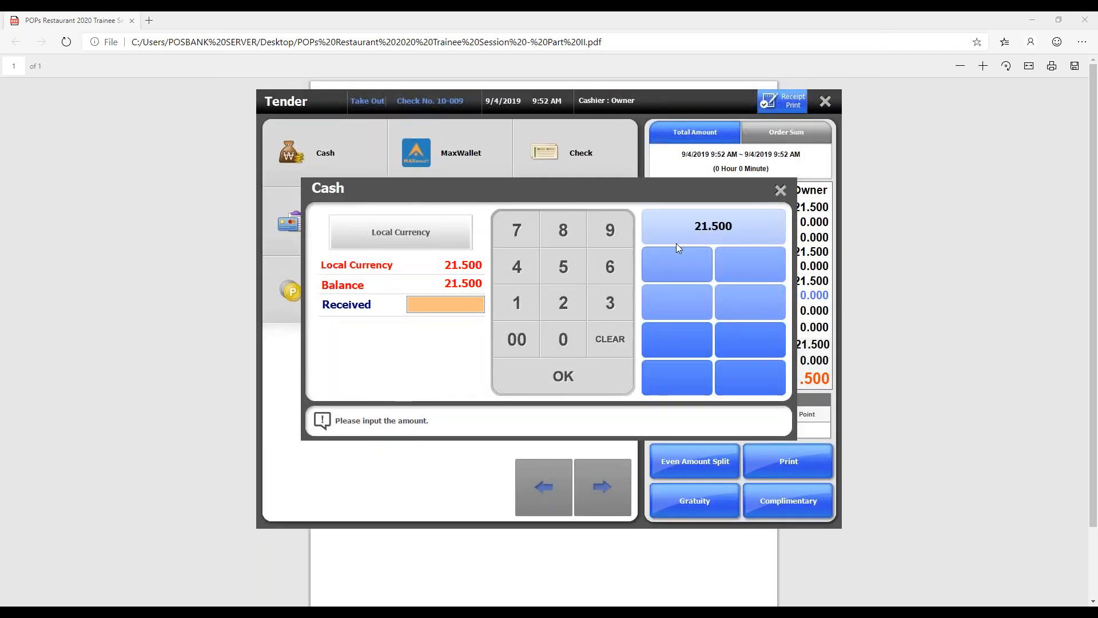
- Pay the exact 21.500 in cash and save the kitchen print on the Desktop as k, replacing the existing file
left_click(691, 229)
type("tst")
key("ctrl+a")
type("k")
key("Return")
left_click(577, 315)
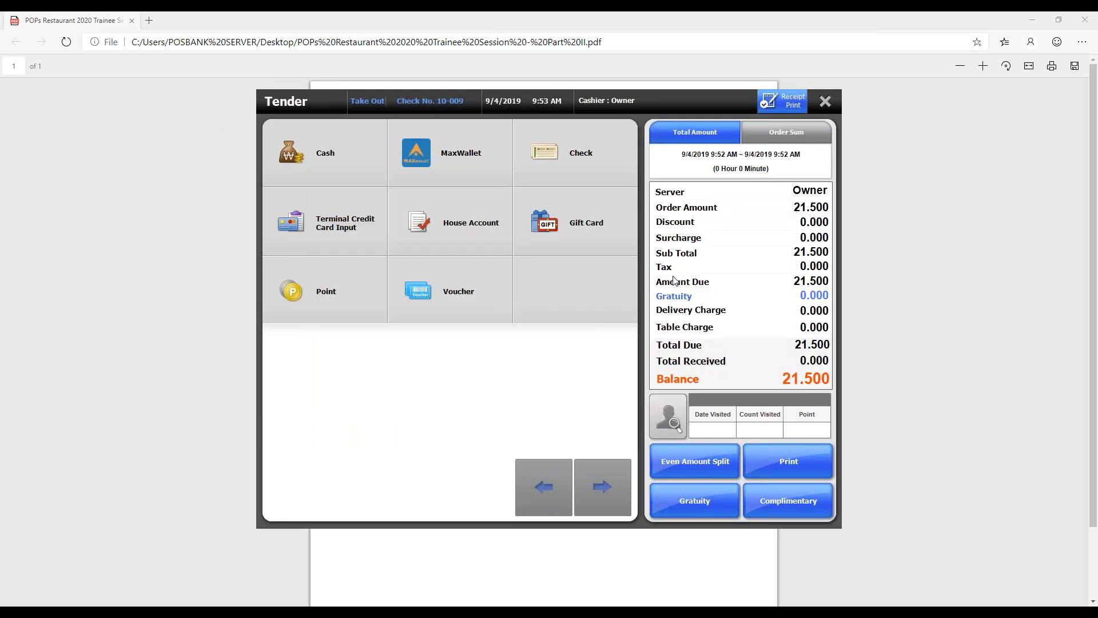
- Complete the payment and save the receipt print on the Desktop as r, replacing the existing file
left_click(566, 422)
type("r")
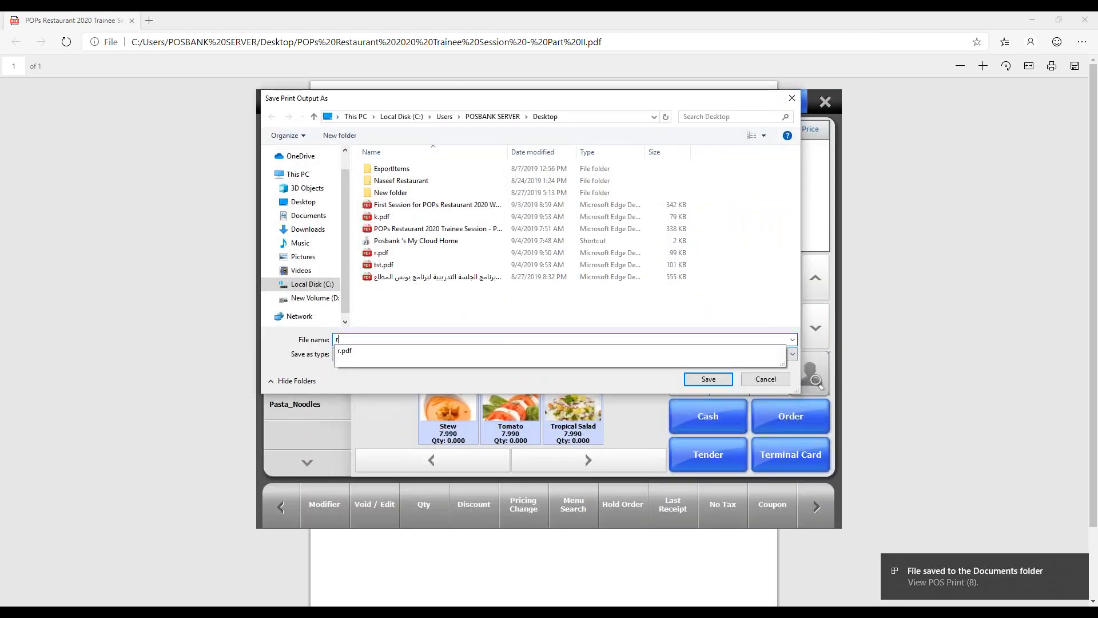
key("Return")
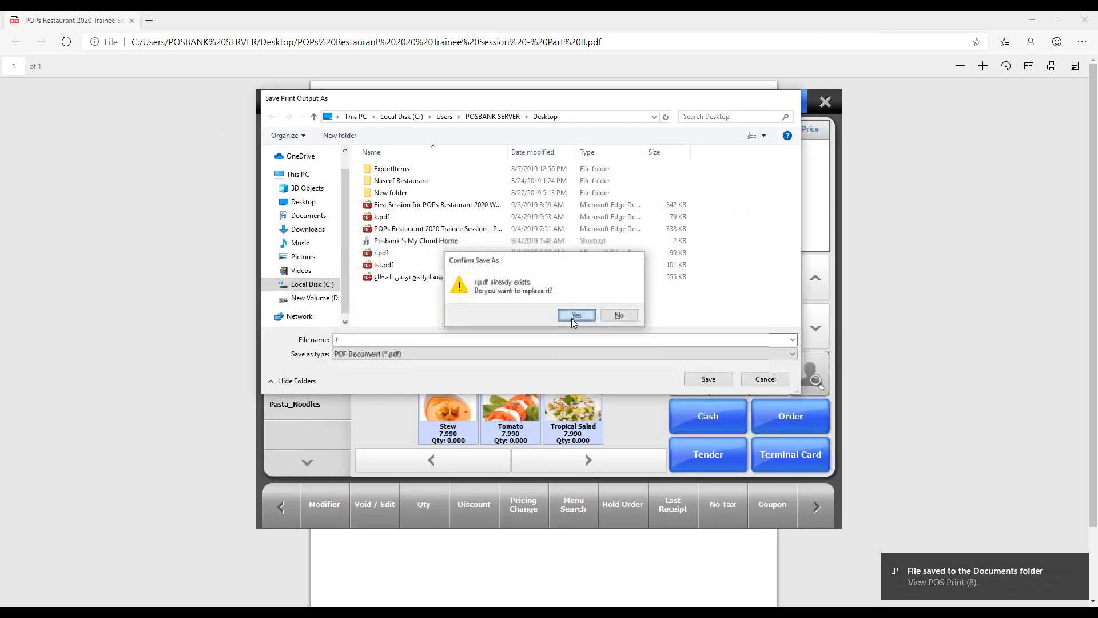
left_click(571, 318)
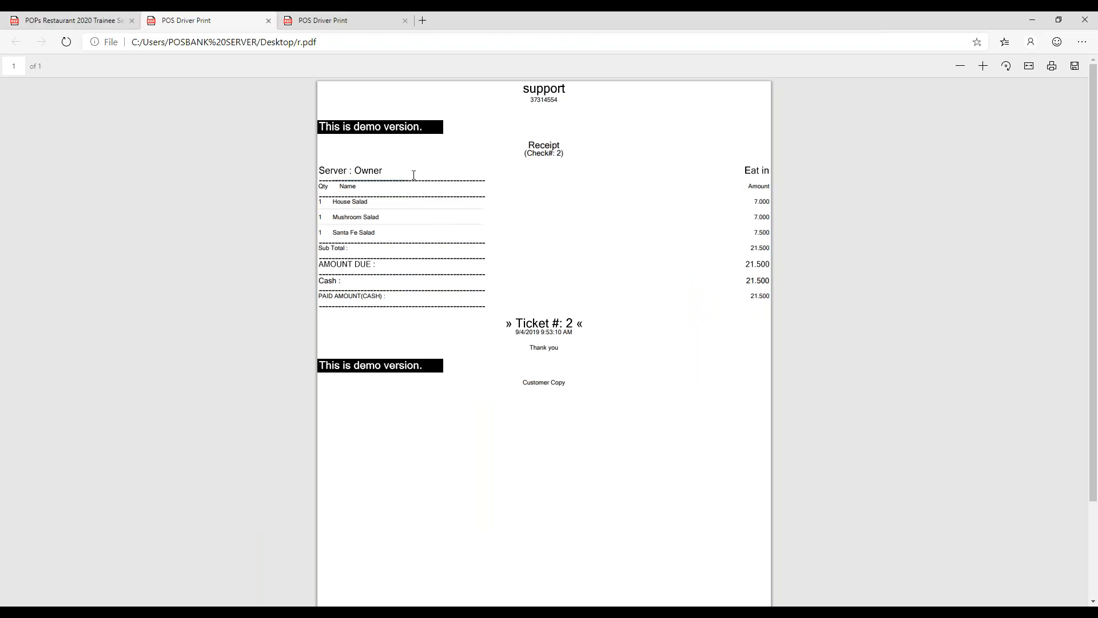
- Check r.pdf and tst.pdf in Microsoft Edge for the station number line, and close both files
left_click(338, 14)
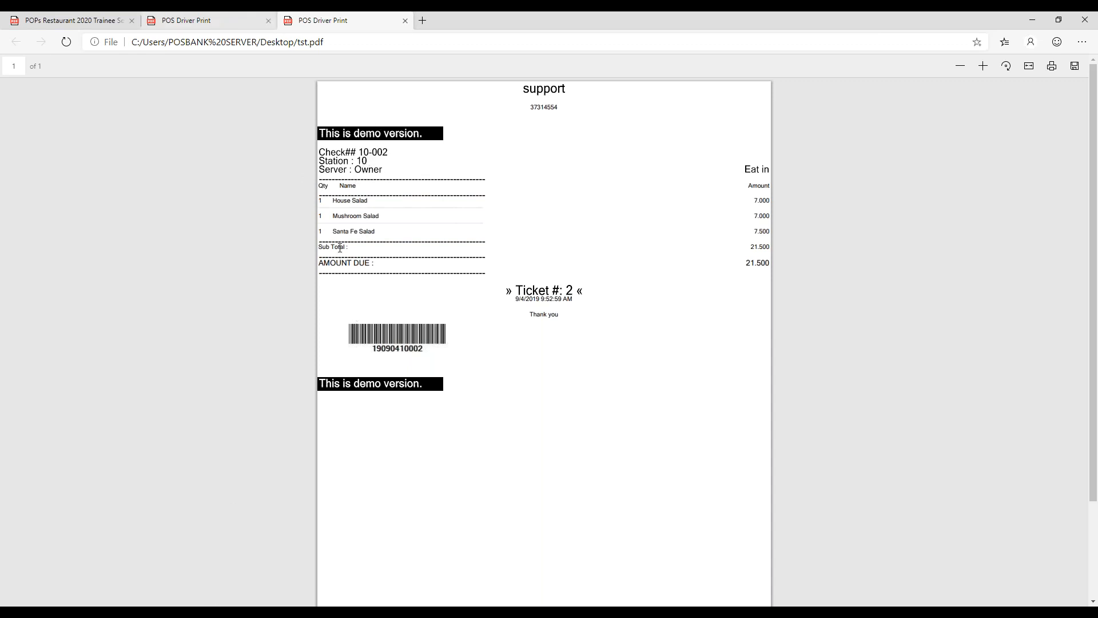
key("ctrl+w")
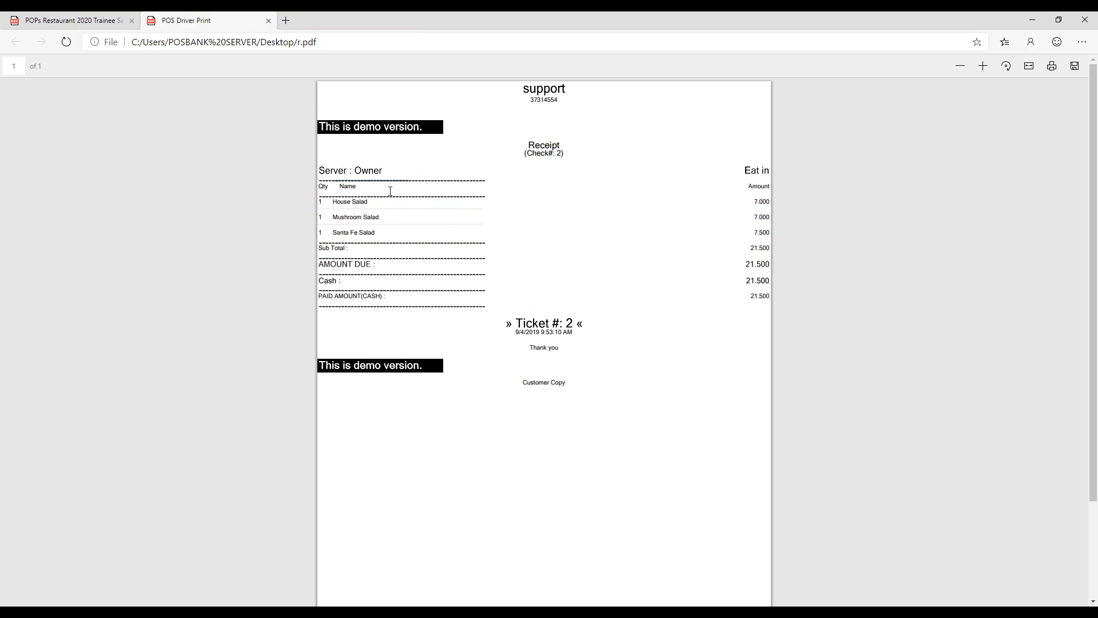
key("ctrl+w")
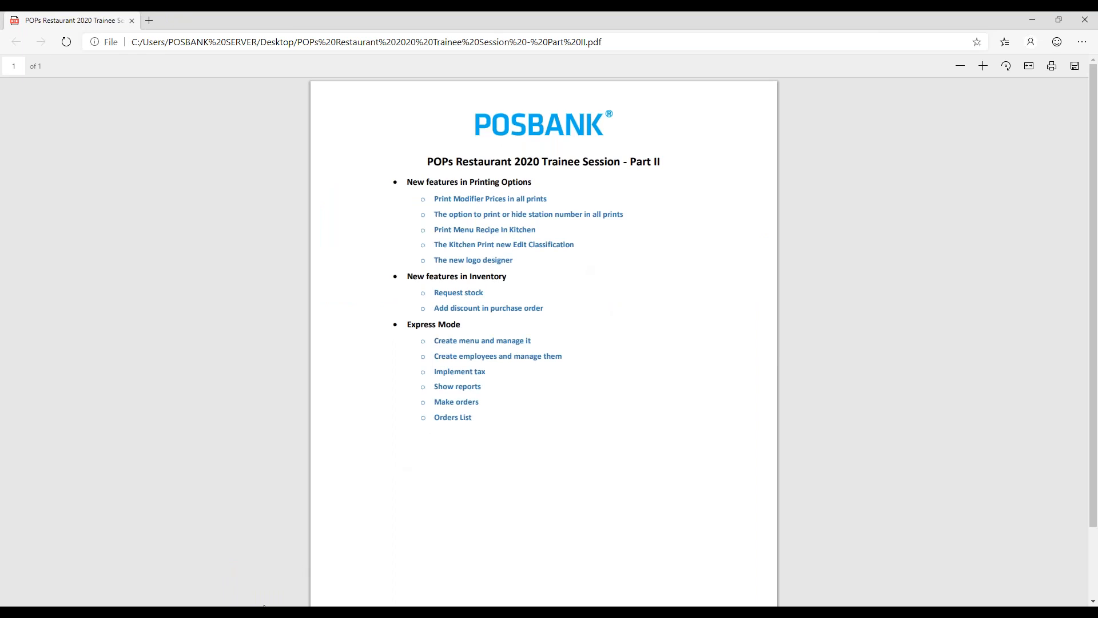
- Return to POPS Restaurant POS, leave Quick Serve and place a Dine-In order of Salad, Santa Fe Salad and Shanghai Salad for table M-6
left_click(244, 610)
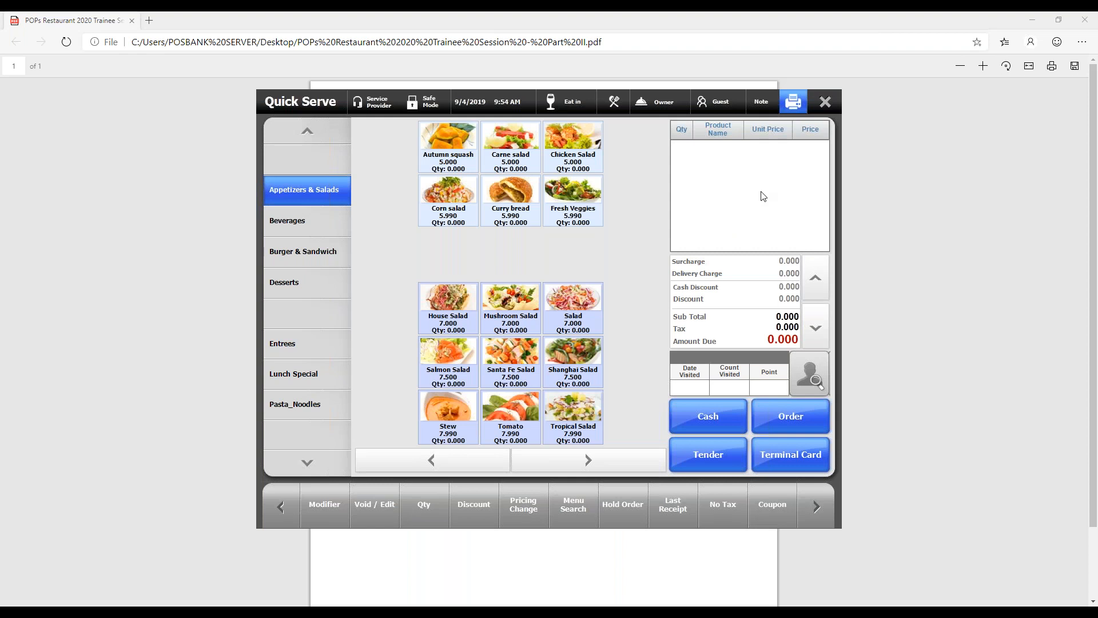
left_click(826, 105)
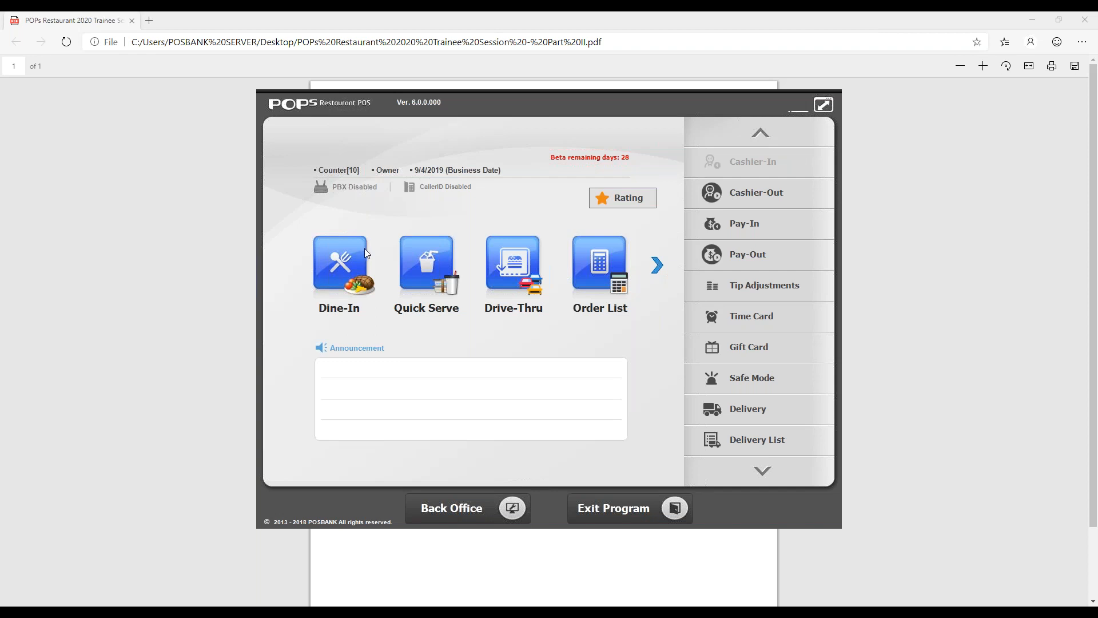
left_click(365, 249)
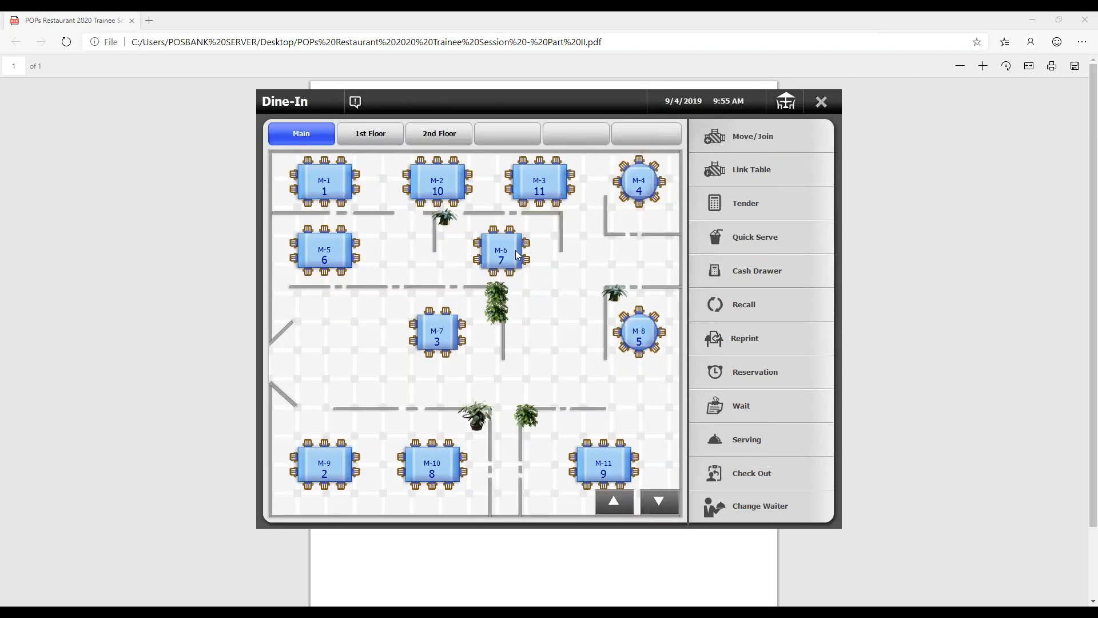
left_click(513, 254)
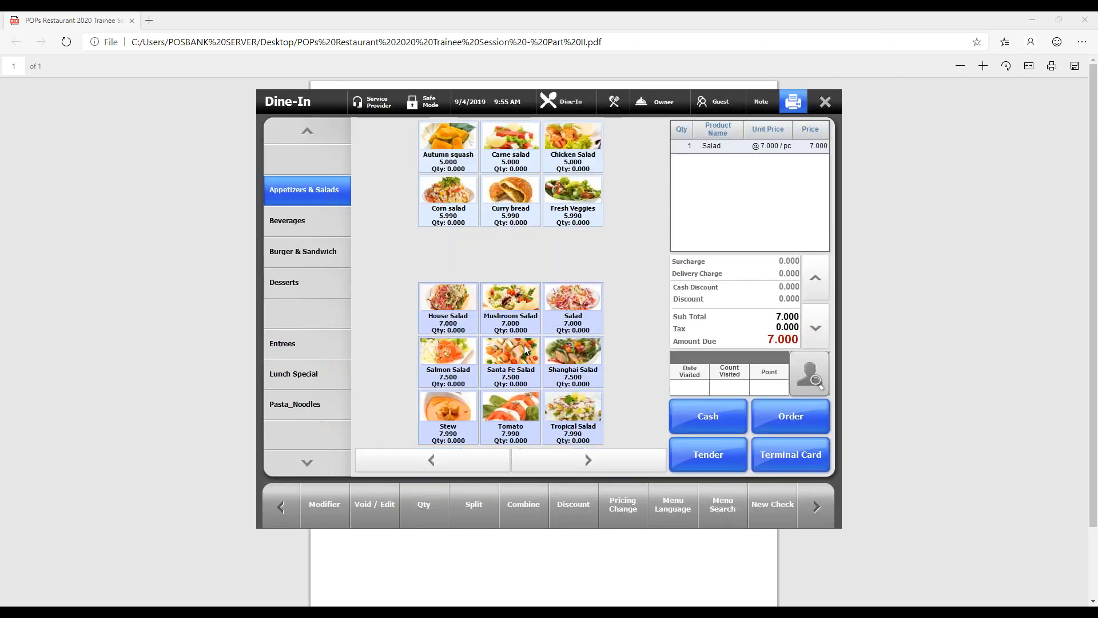
left_click(572, 363)
left_click(804, 420)
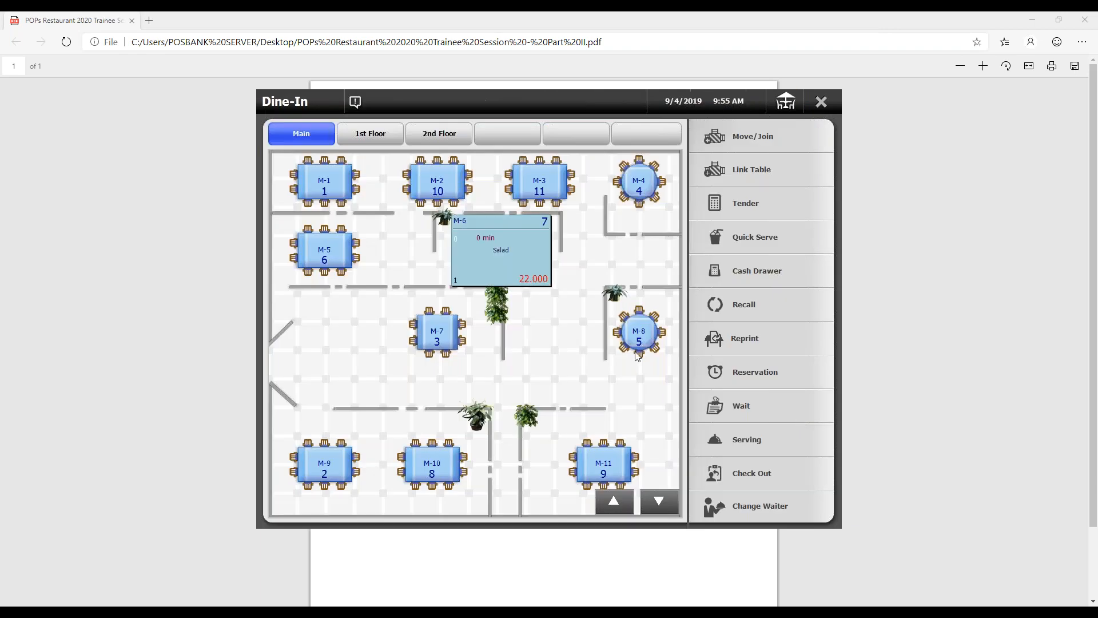
- Check out table M-6 and save its print output on the Desktop as c
left_click(754, 472)
left_click(504, 233)
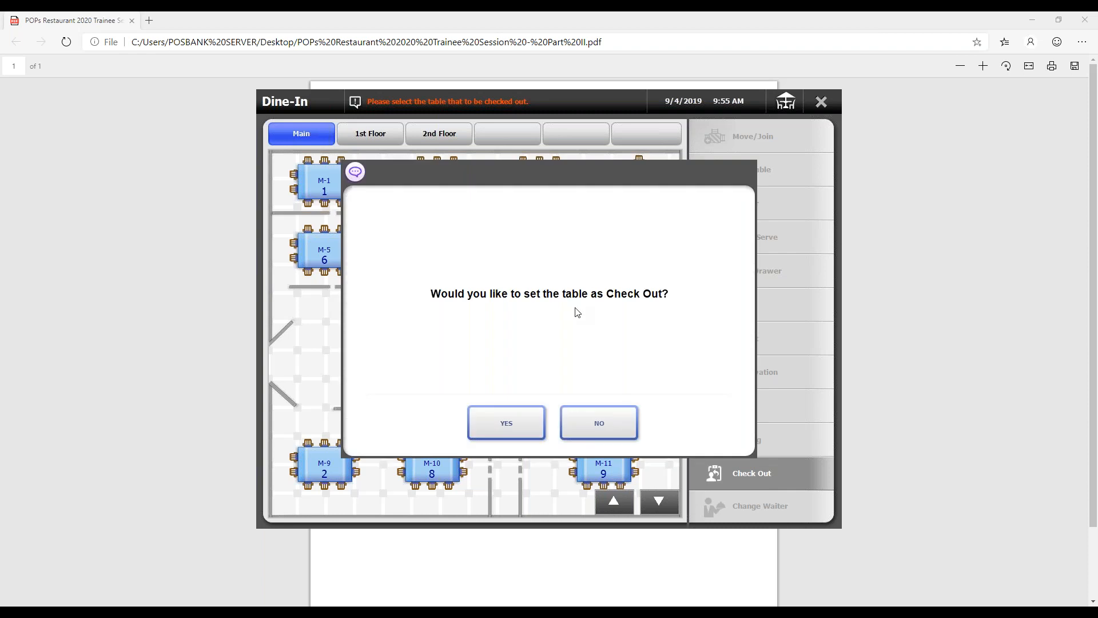
left_click(520, 423)
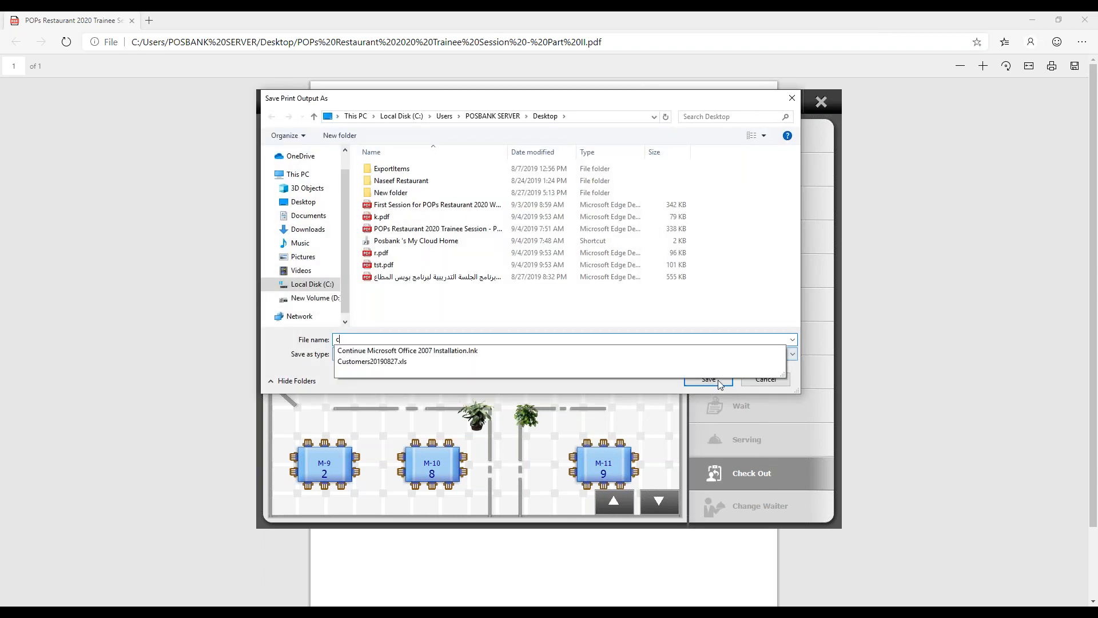
key("Escape")
left_click(707, 379)
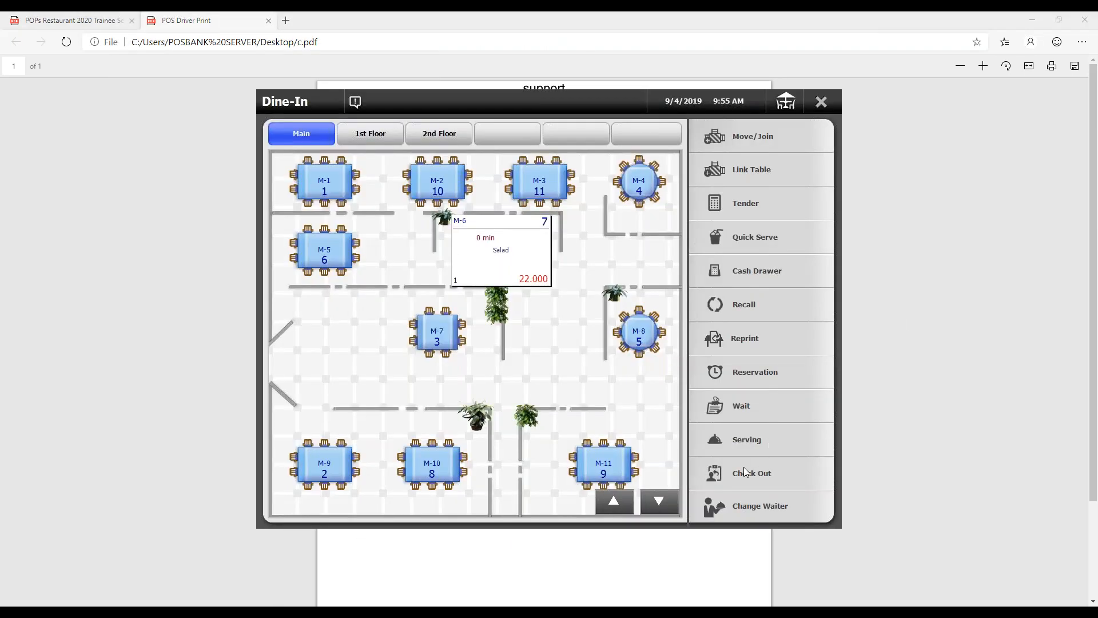
left_click(744, 473)
left_click(523, 247)
left_click(555, 419)
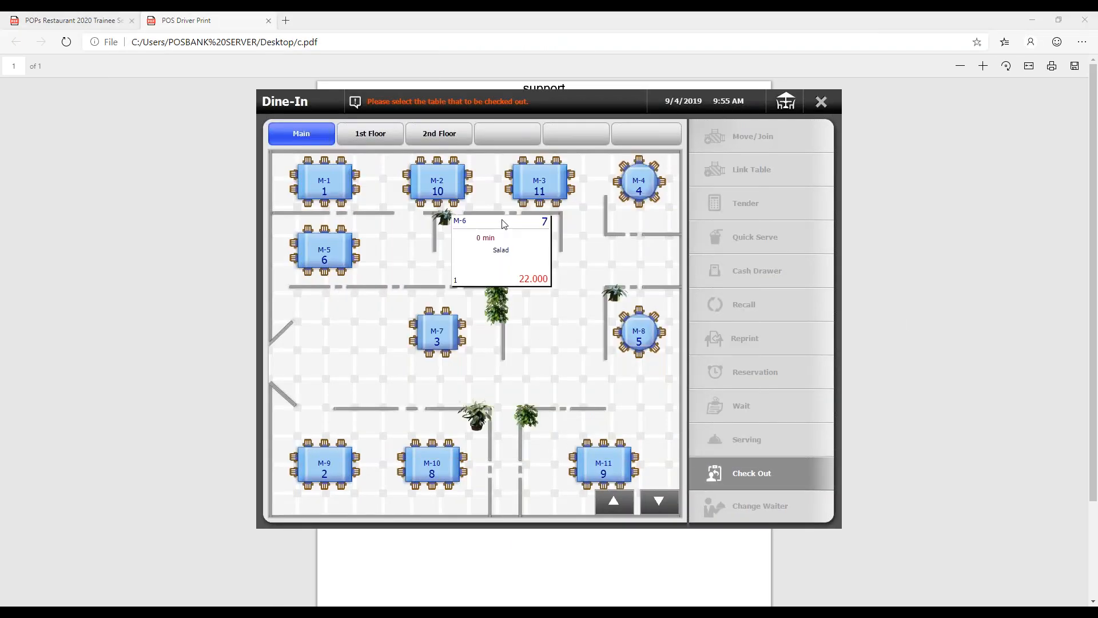
left_click(739, 477)
left_click(512, 246)
left_click(823, 102)
- Tender table M-6, save its printed bill on the Desktop as ss, and leave the Dine-In screen
left_click(764, 206)
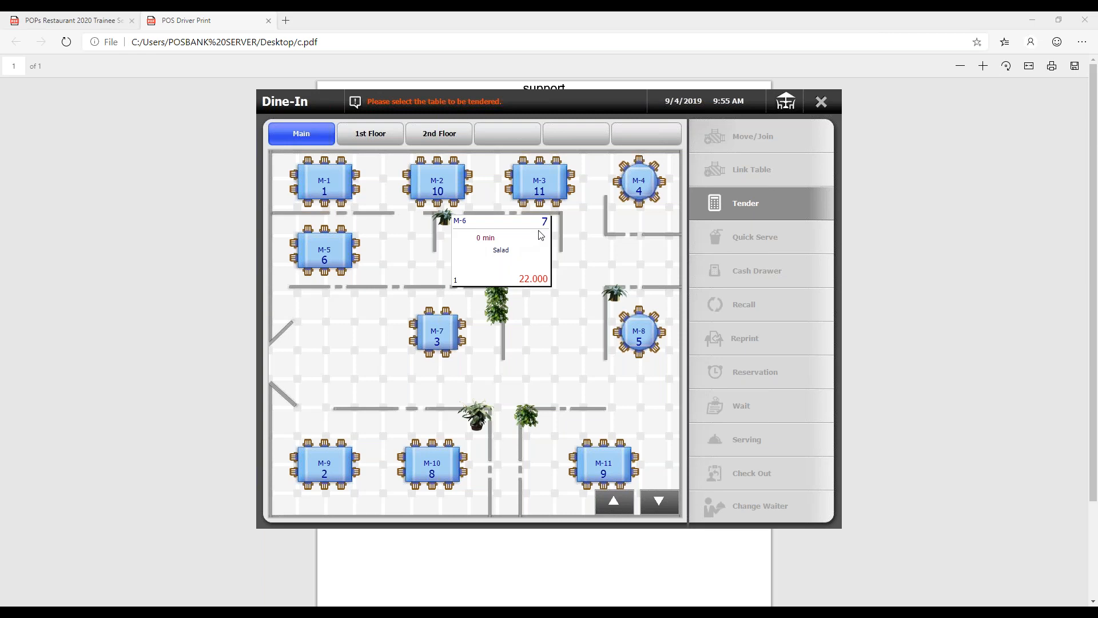
left_click(519, 252)
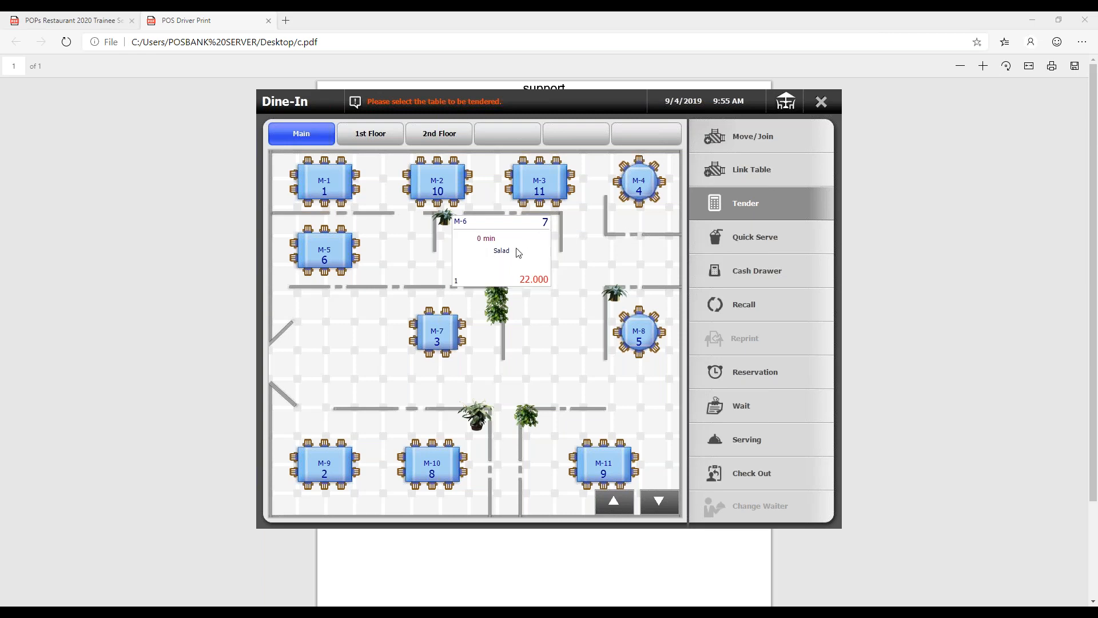
left_click(798, 460)
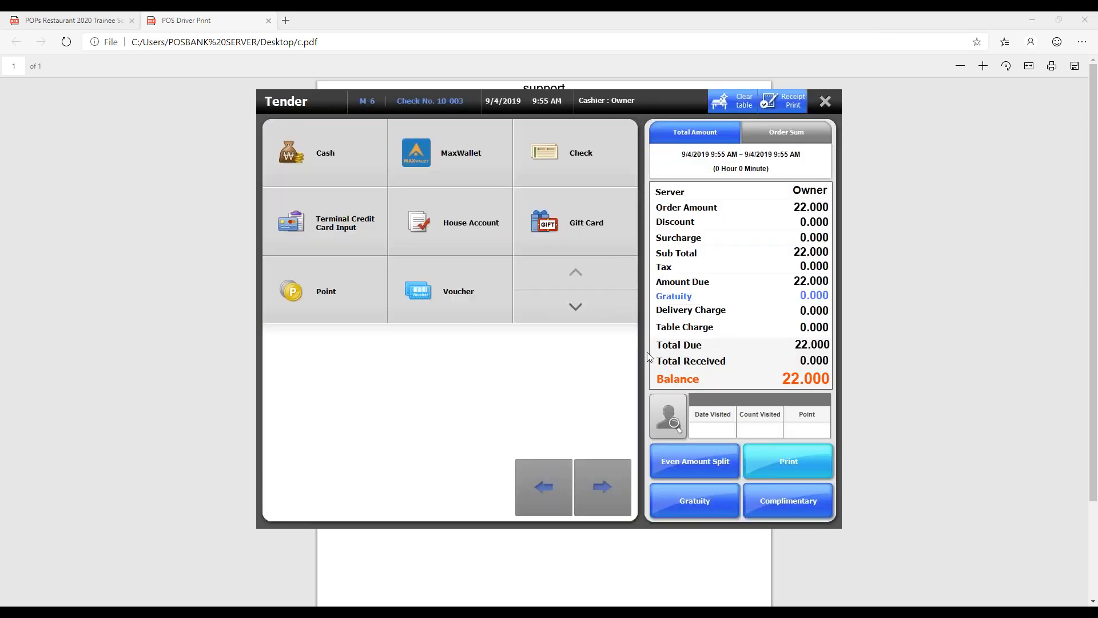
type("c")
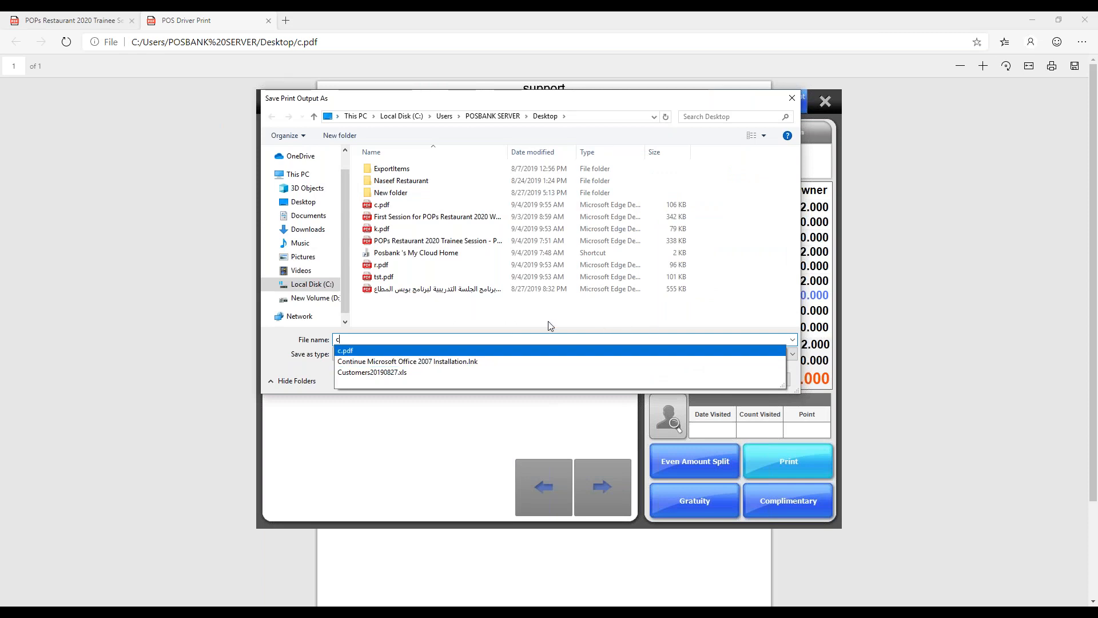
key("BackSpace")
type("ss")
left_click(699, 383)
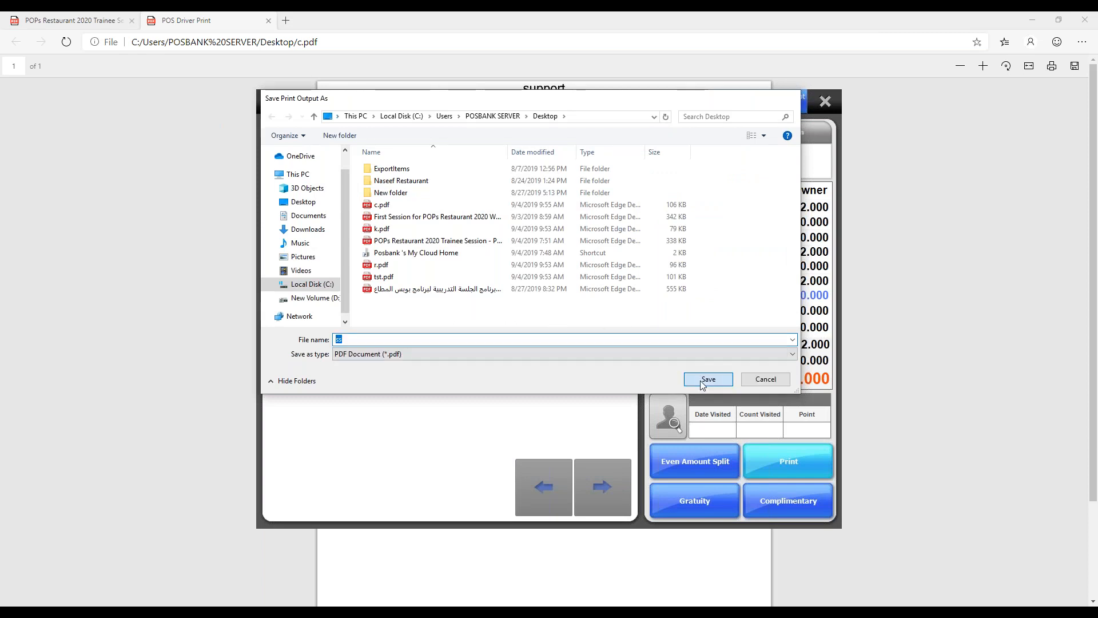
left_click(825, 103)
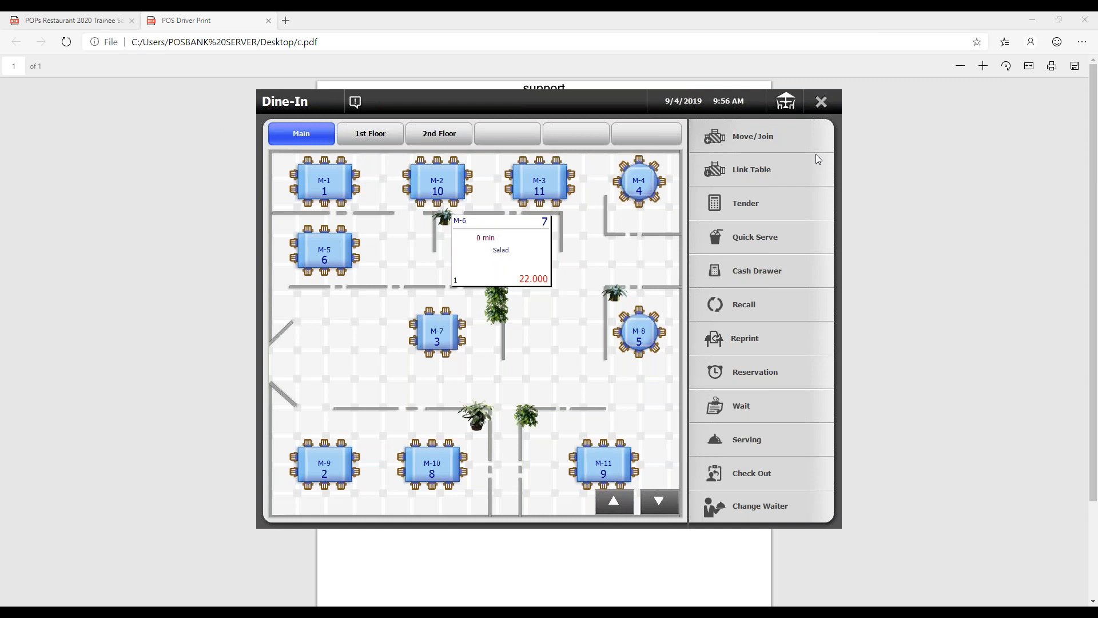
left_click(823, 103)
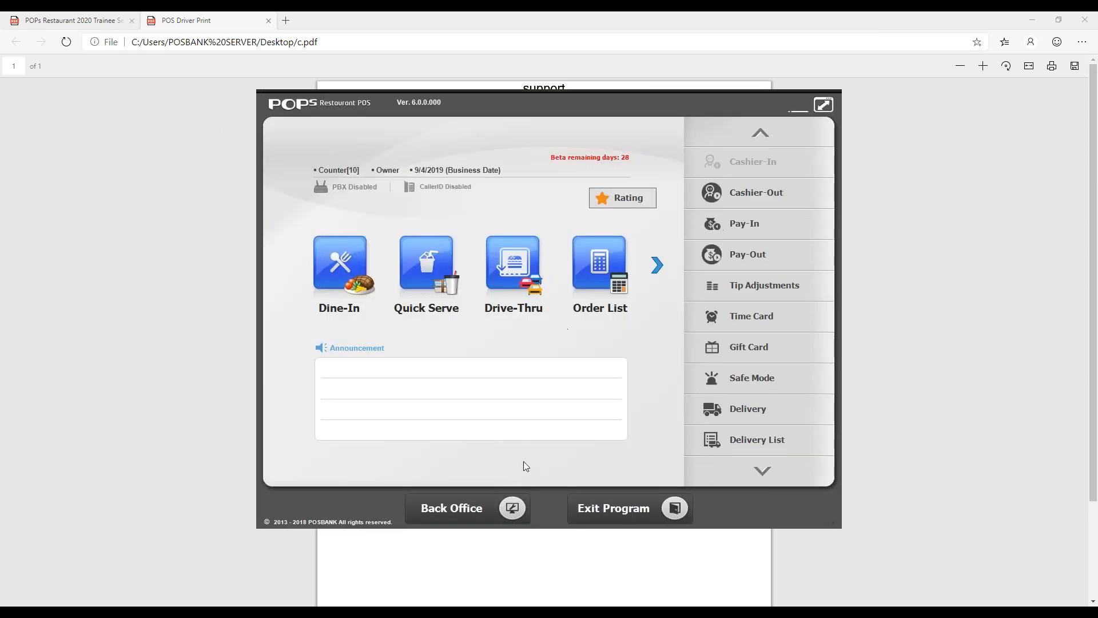
- Examine the When Check Out and When Order Menu choices for the dine-in order bill in the customer order printing options
left_click(495, 512)
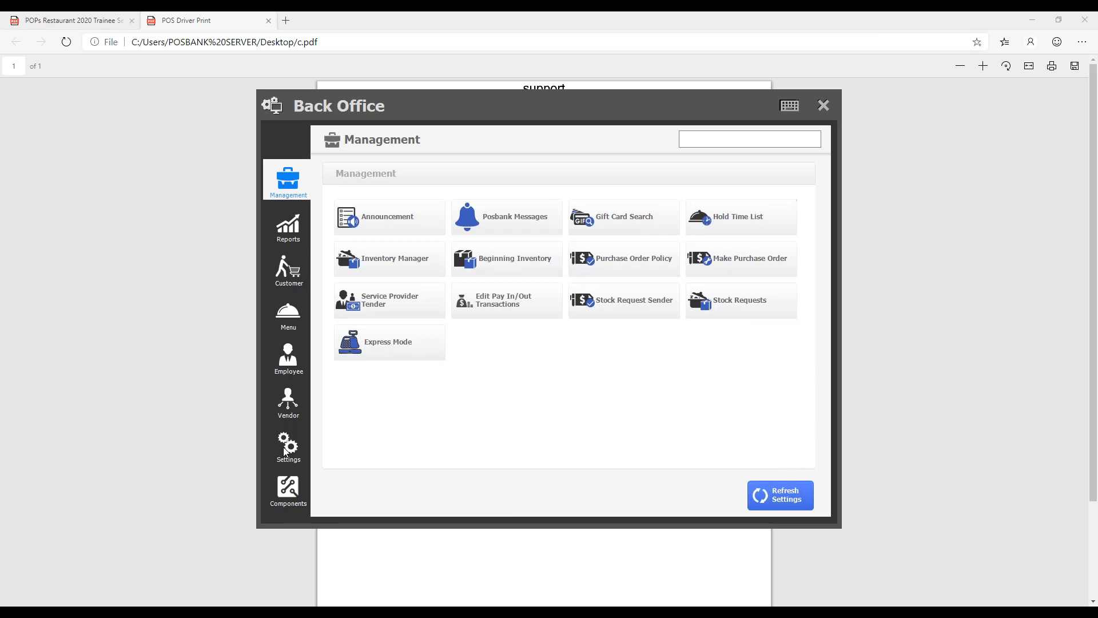
left_click(287, 445)
left_click(712, 258)
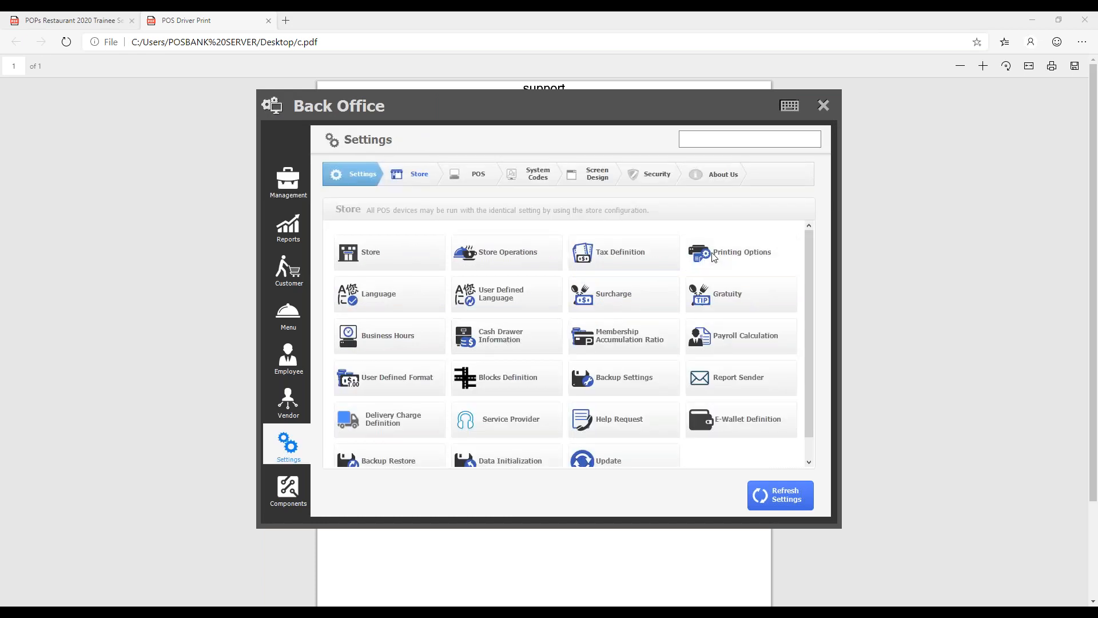
left_click(373, 136)
left_click(470, 281)
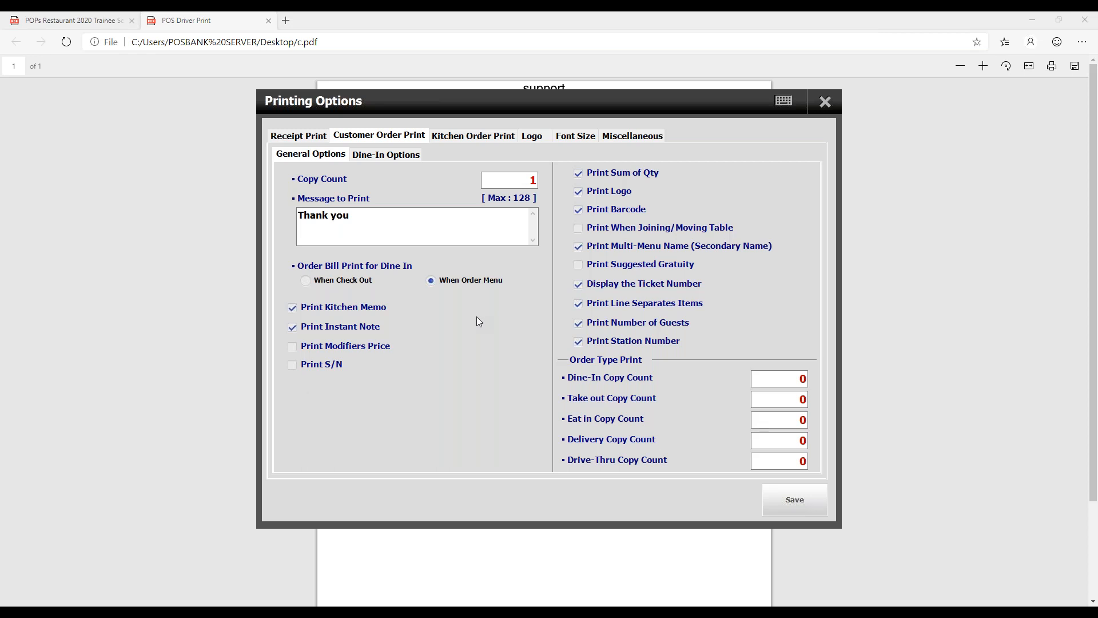
left_click(351, 283)
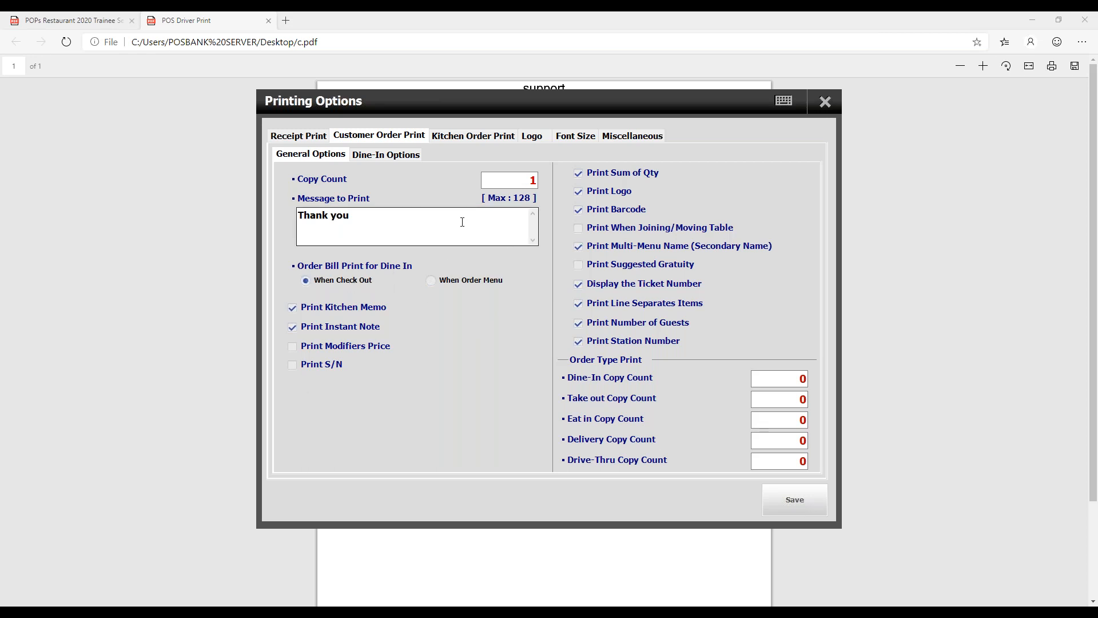
left_click(824, 101)
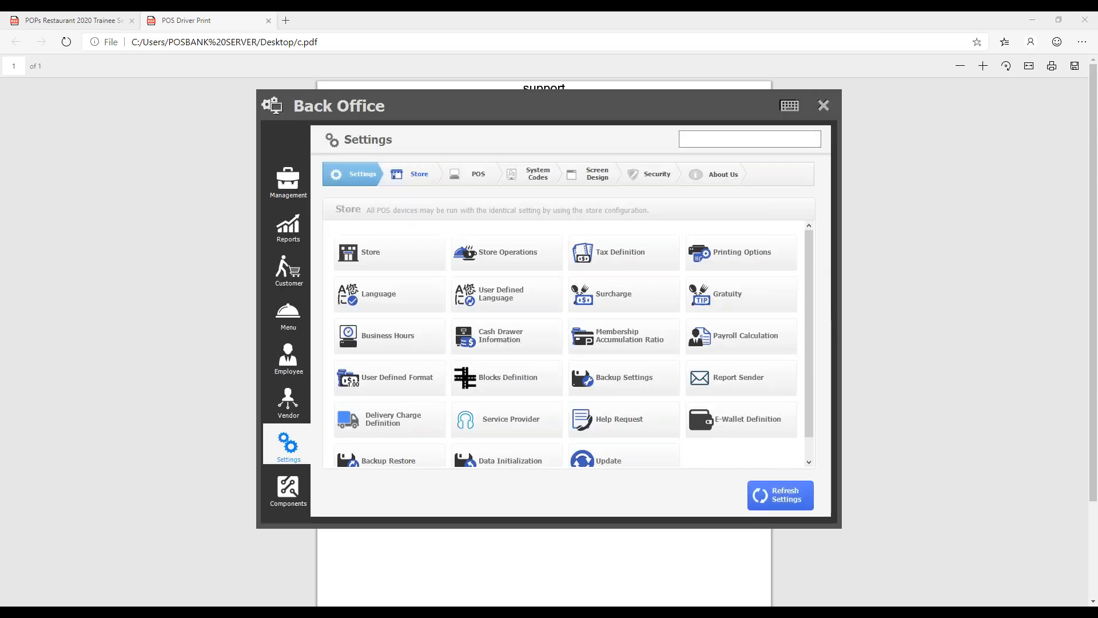
- Review the Dine in Printer's model, port and Network / USB settings in the POS Order Type Printer setup
left_click(467, 183)
left_click(628, 278)
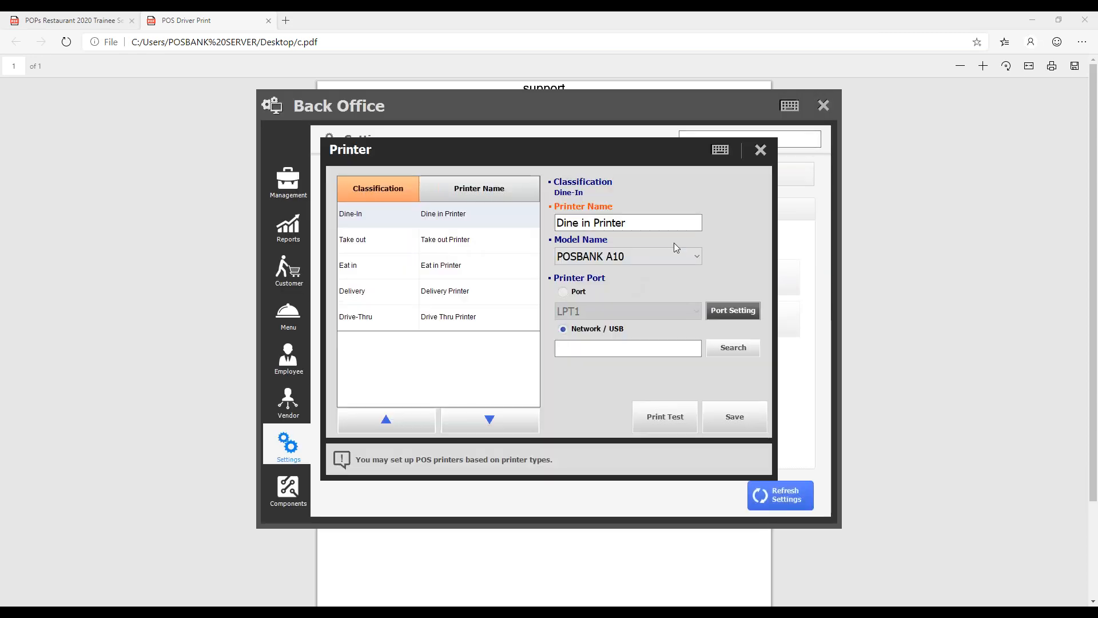
left_click(757, 154)
left_click(618, 280)
left_click(471, 220)
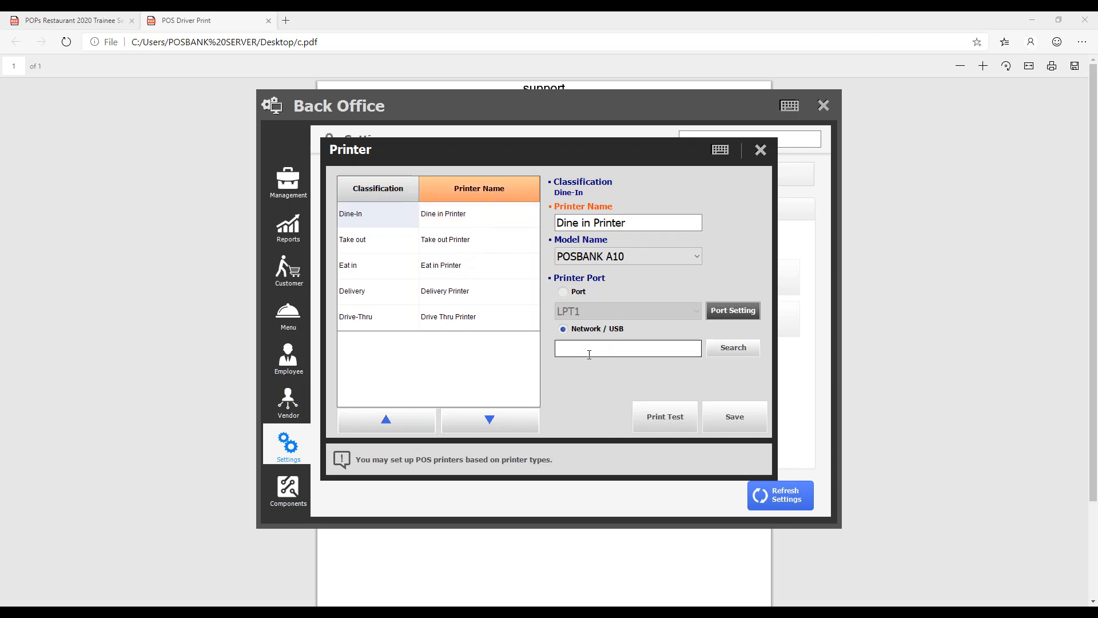
left_click(620, 348)
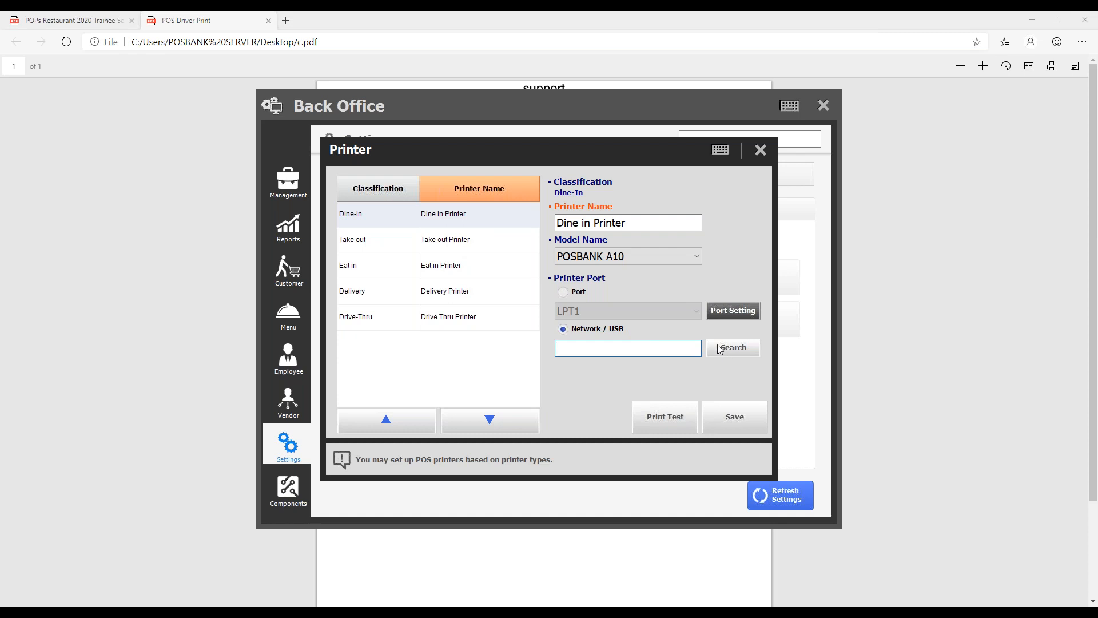
left_click(447, 223)
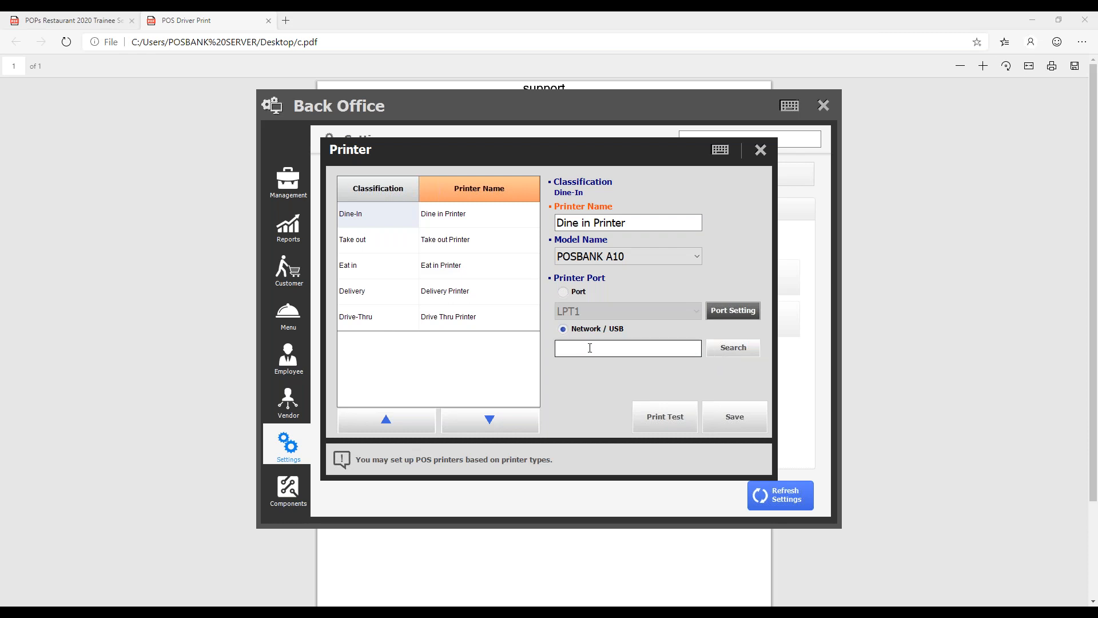
left_click(761, 150)
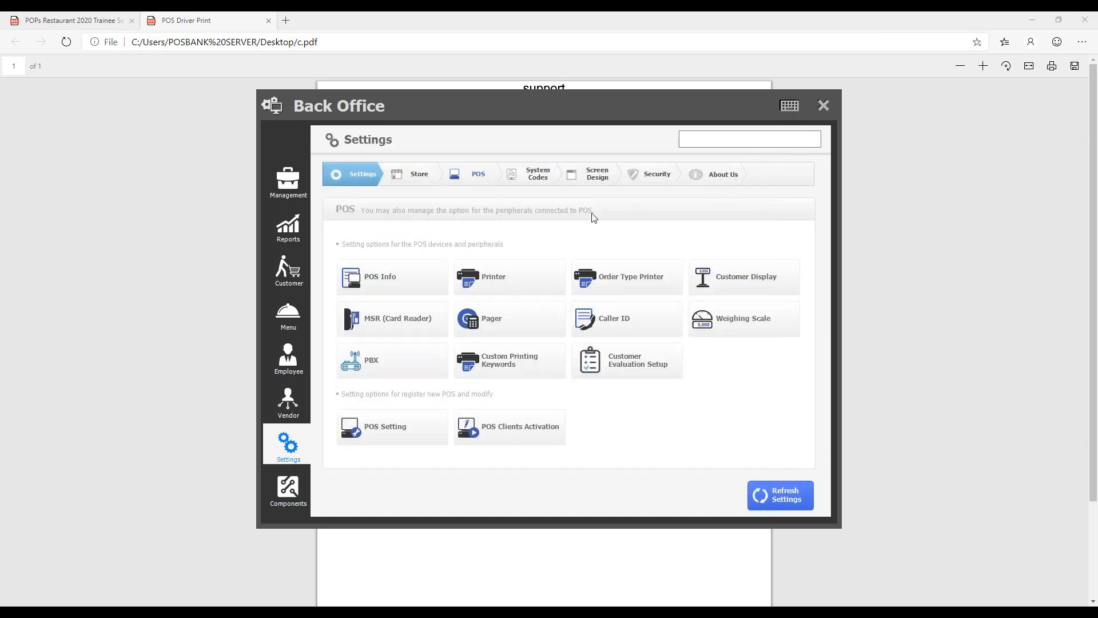
left_click(609, 276)
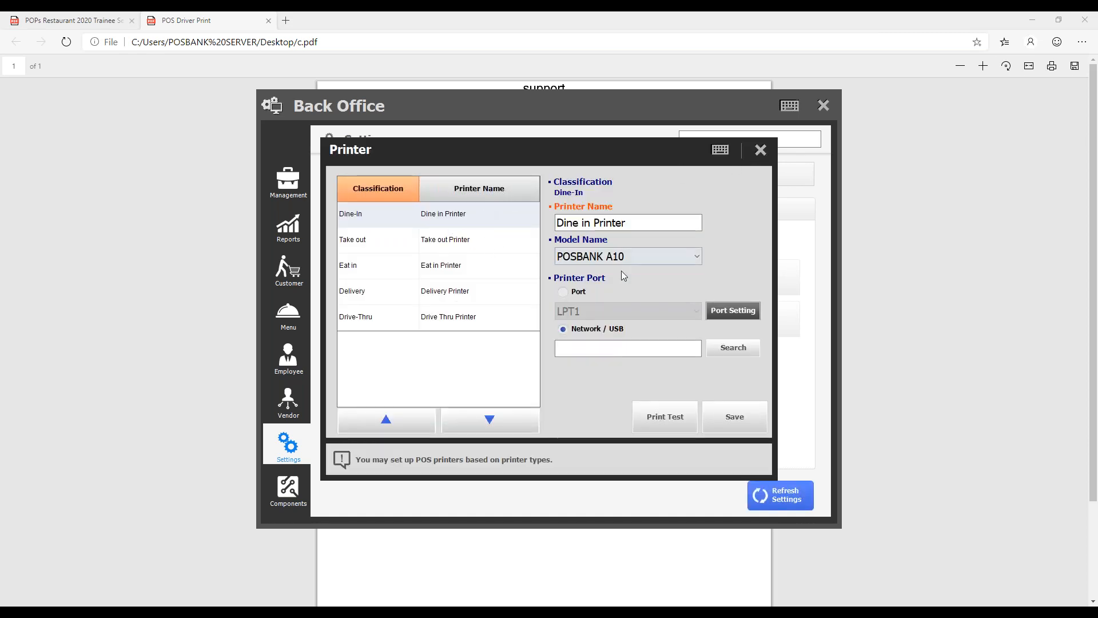
left_click(760, 151)
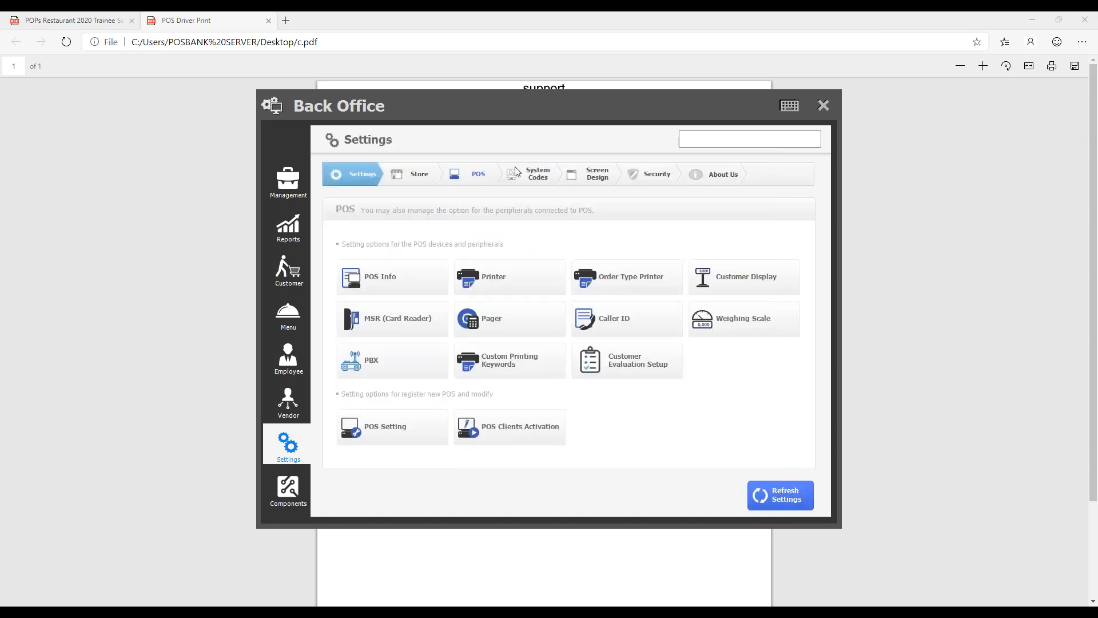
- Review the order type copy counts, dine-in options and receipt options in the store's Printing Options, and leave Back Office
left_click(415, 176)
left_click(705, 254)
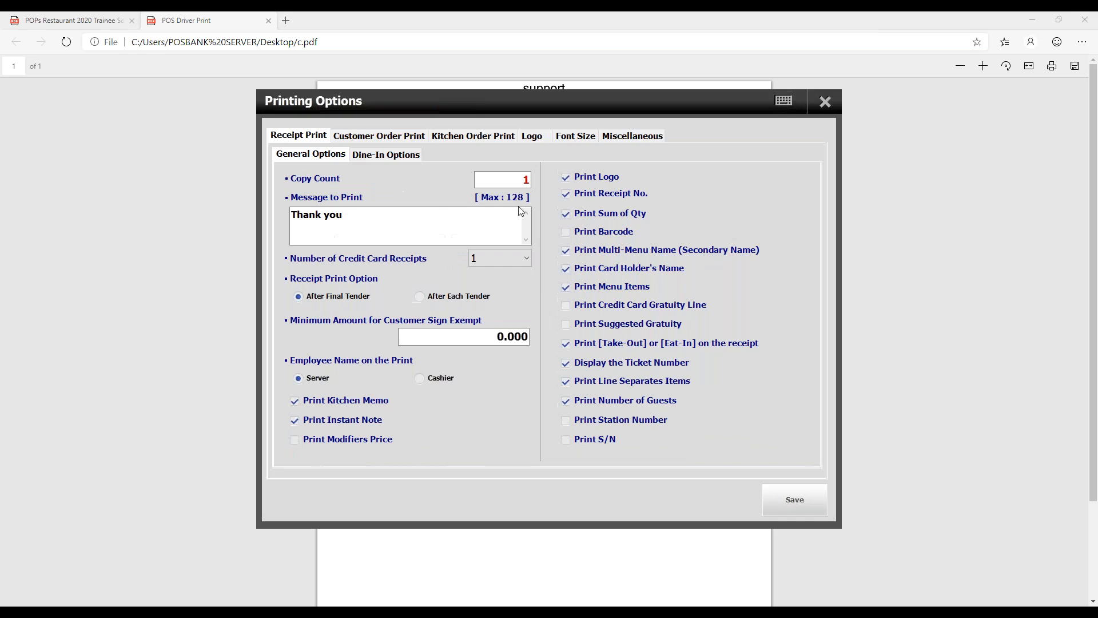
left_click(406, 139)
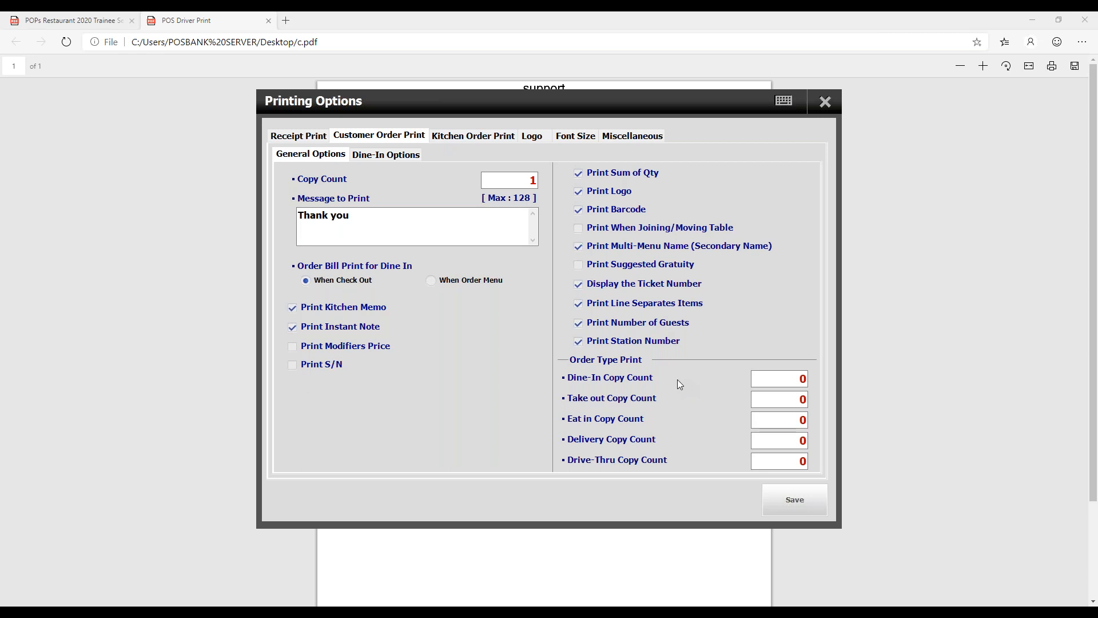
left_click(386, 156)
left_click(340, 155)
left_click(329, 137)
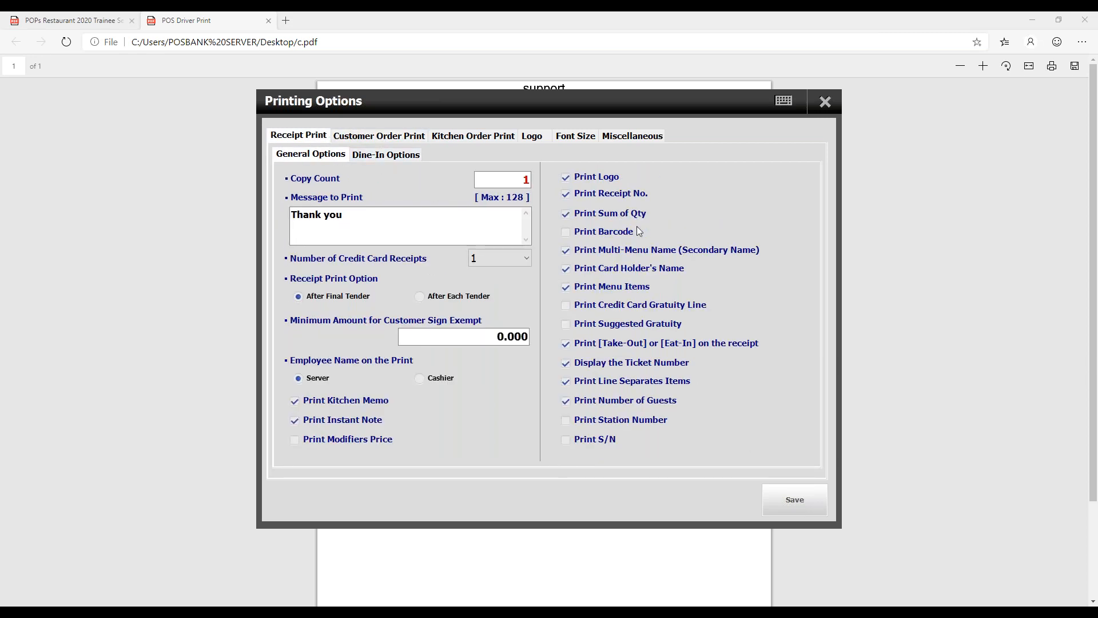
left_click(827, 106)
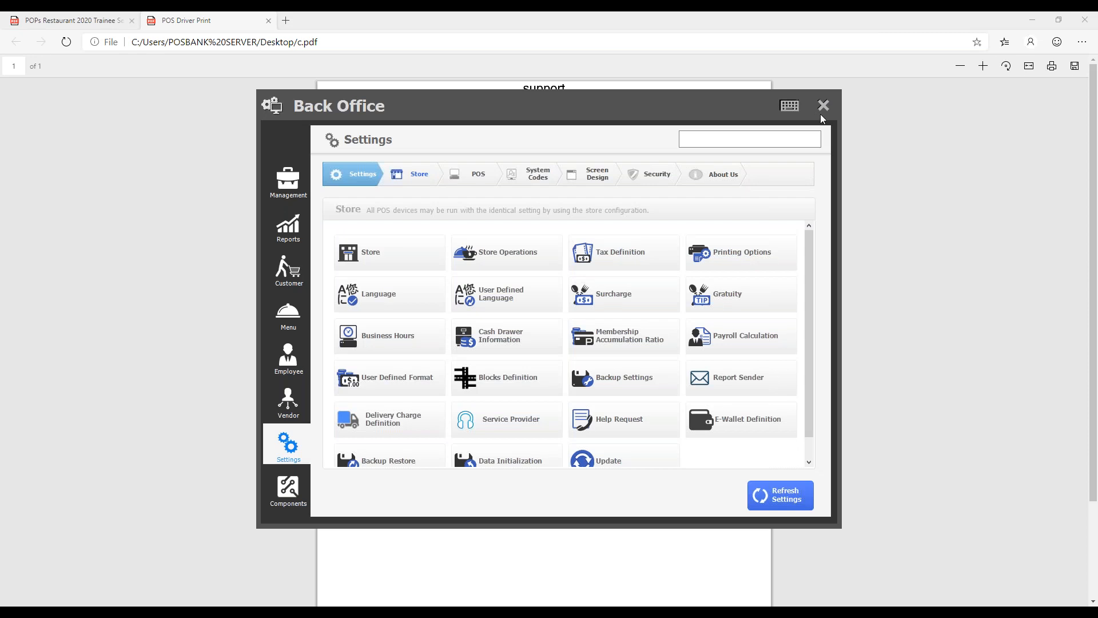
left_click(823, 105)
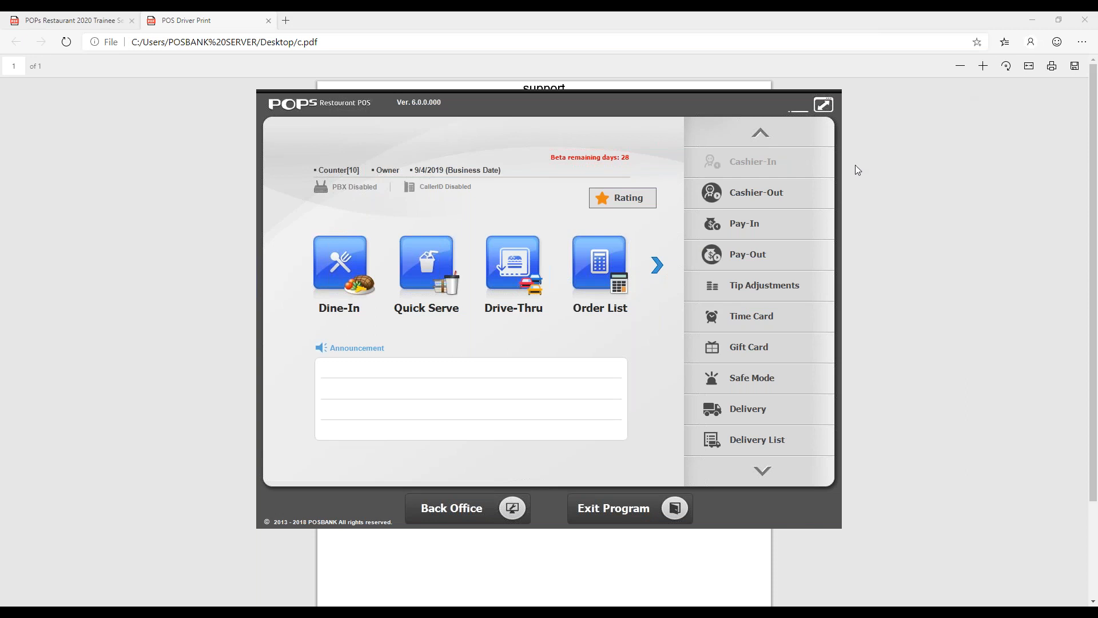
- Switch to Microsoft Edge and close the c.pdf print
left_click(773, 20)
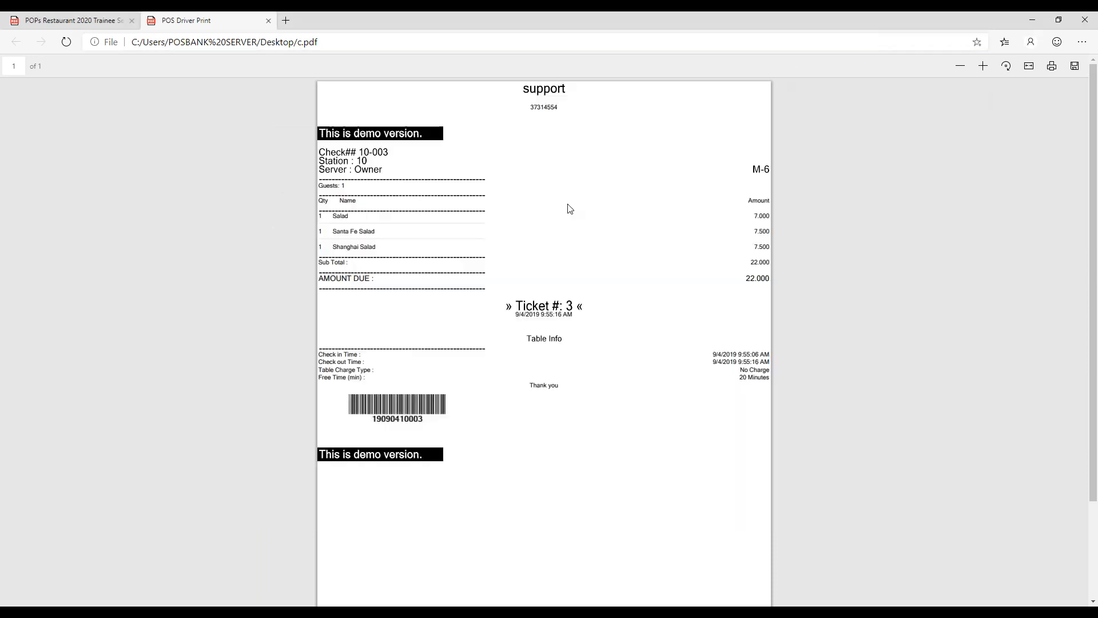
key("ctrl+w")
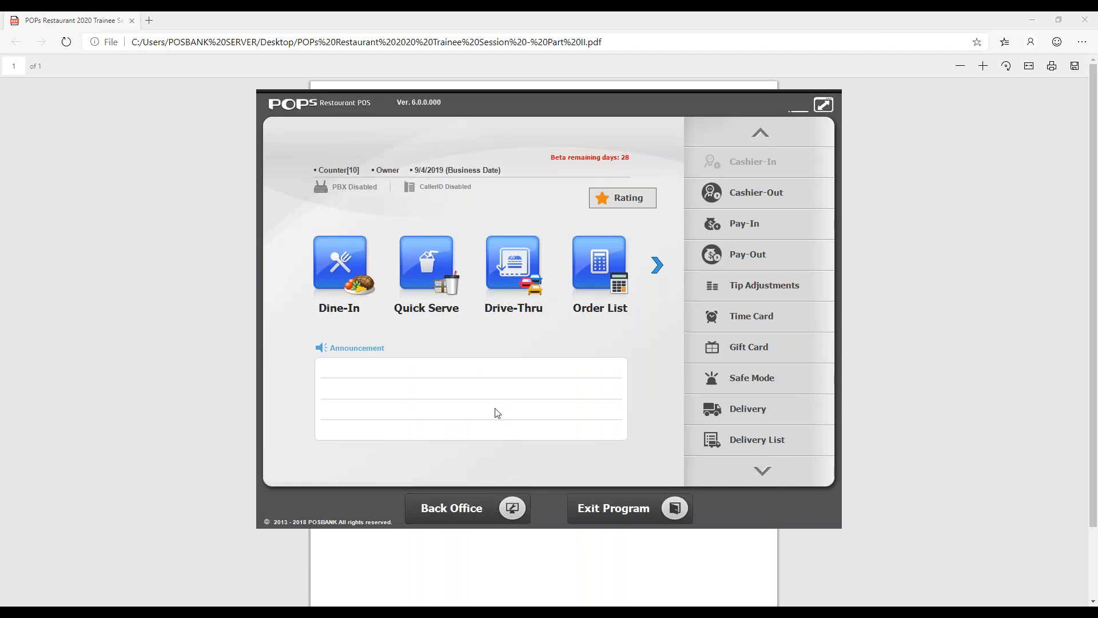
- View the Appetizers & Salads menu items in the Back Office Recipe Builder, and close it
left_click(496, 494)
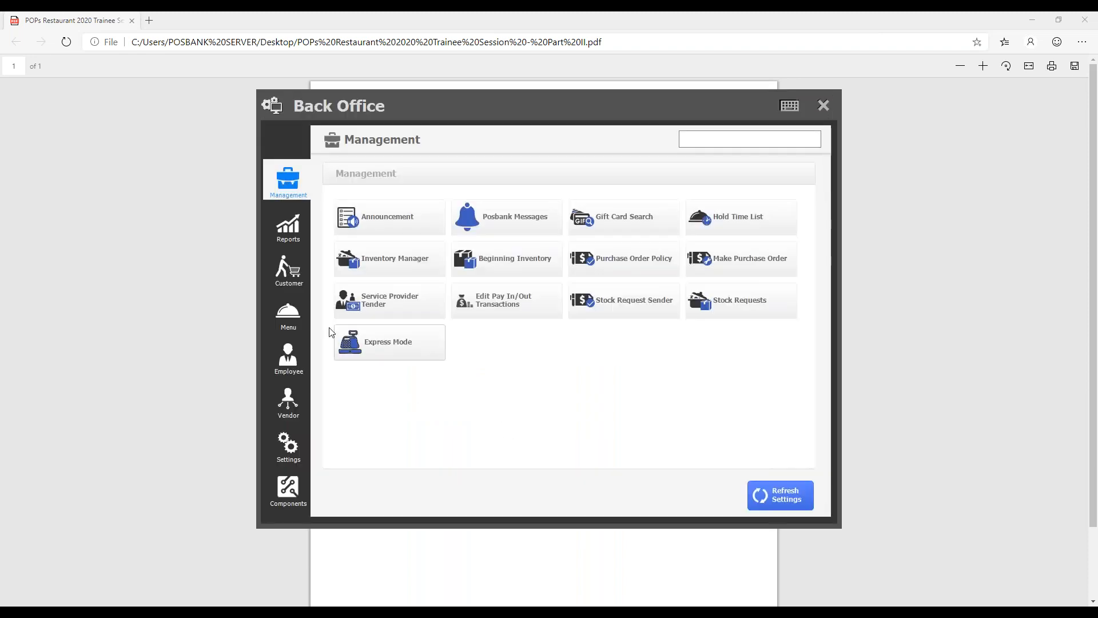
left_click(306, 317)
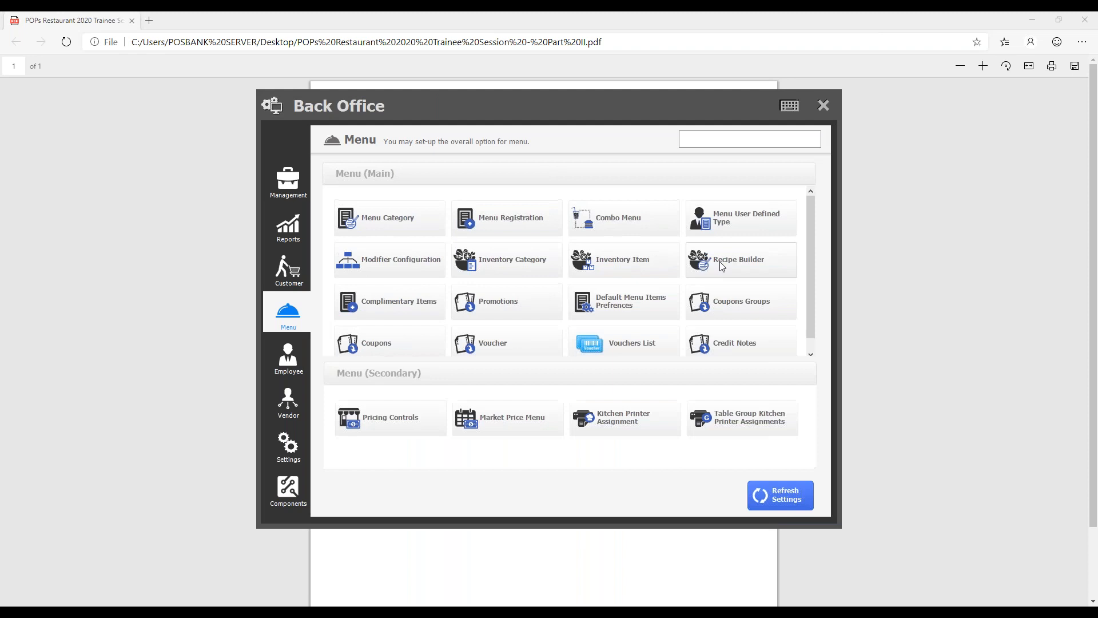
left_click(722, 266)
left_click(376, 149)
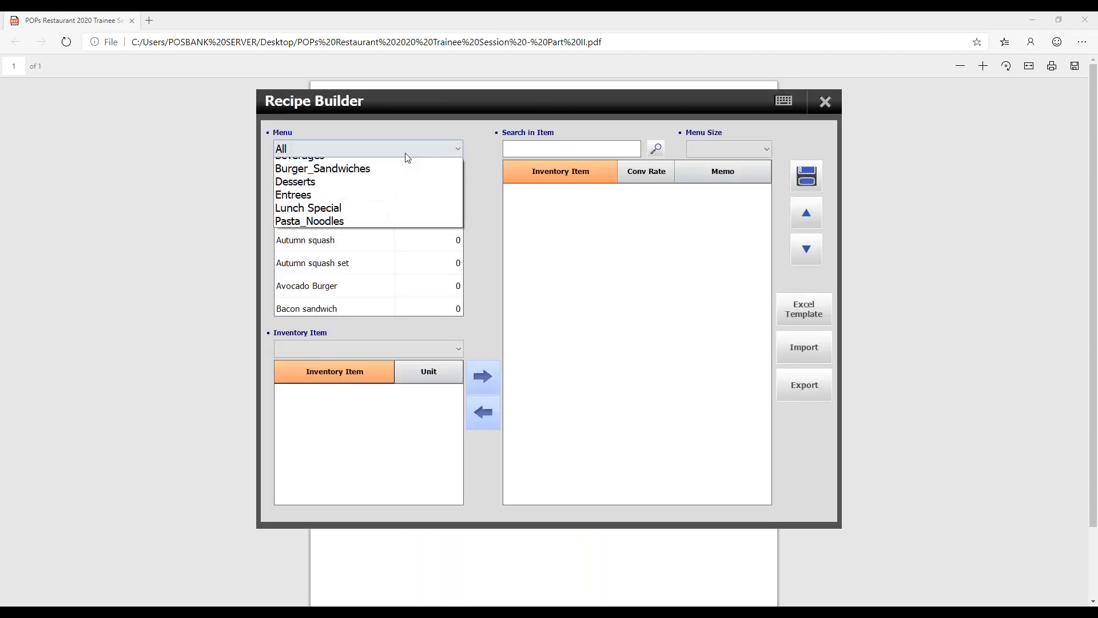
left_click(377, 176)
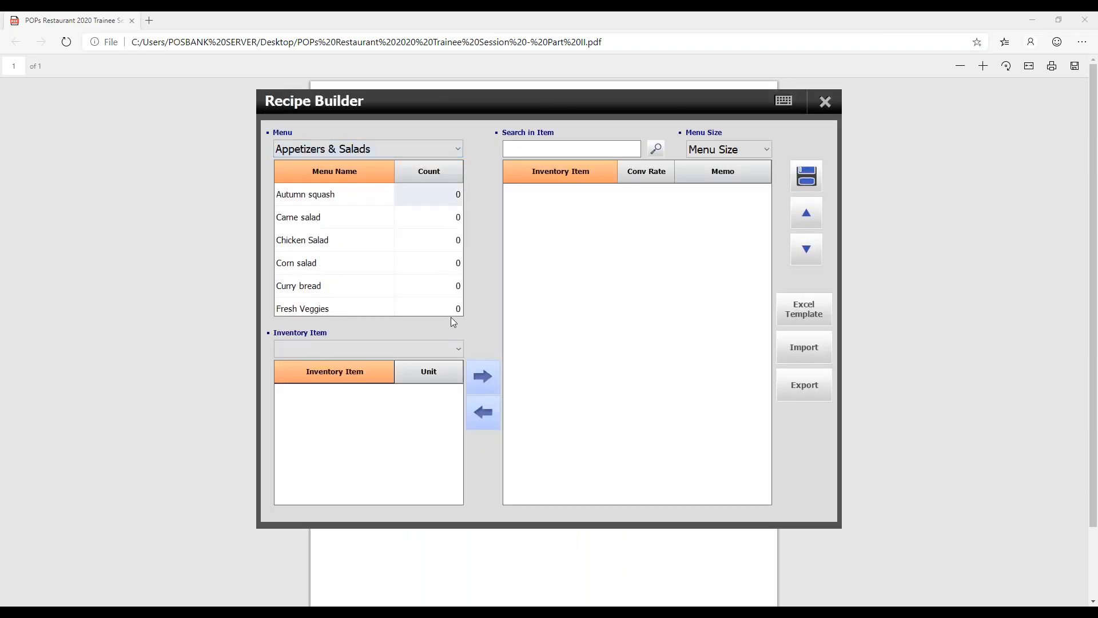
left_click(825, 102)
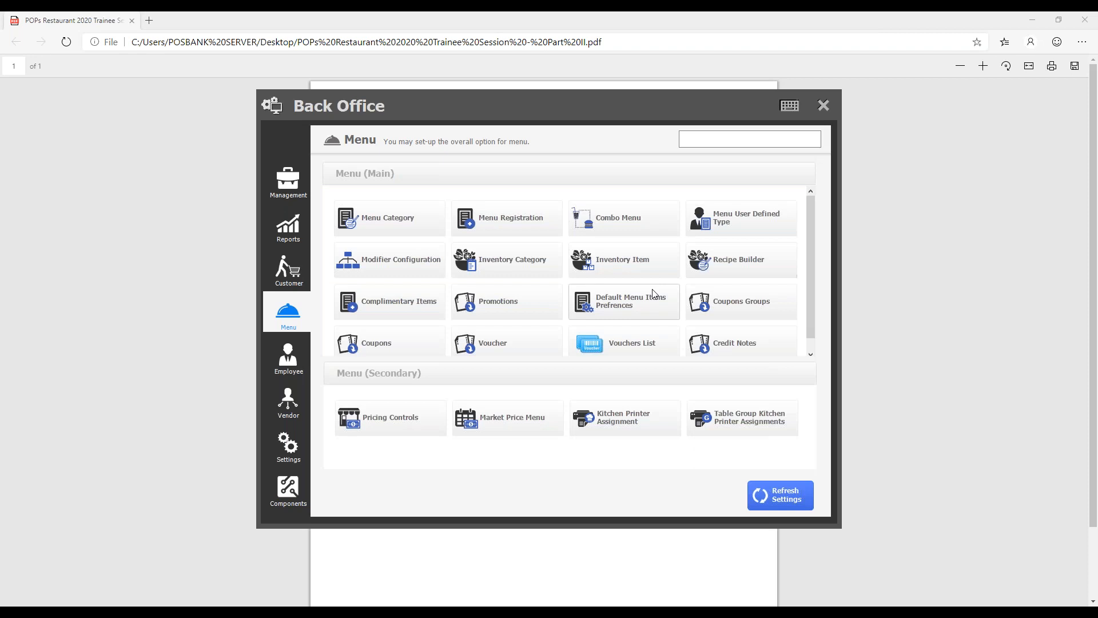
- Add and save an inventory category named Raw Materials
left_click(508, 261)
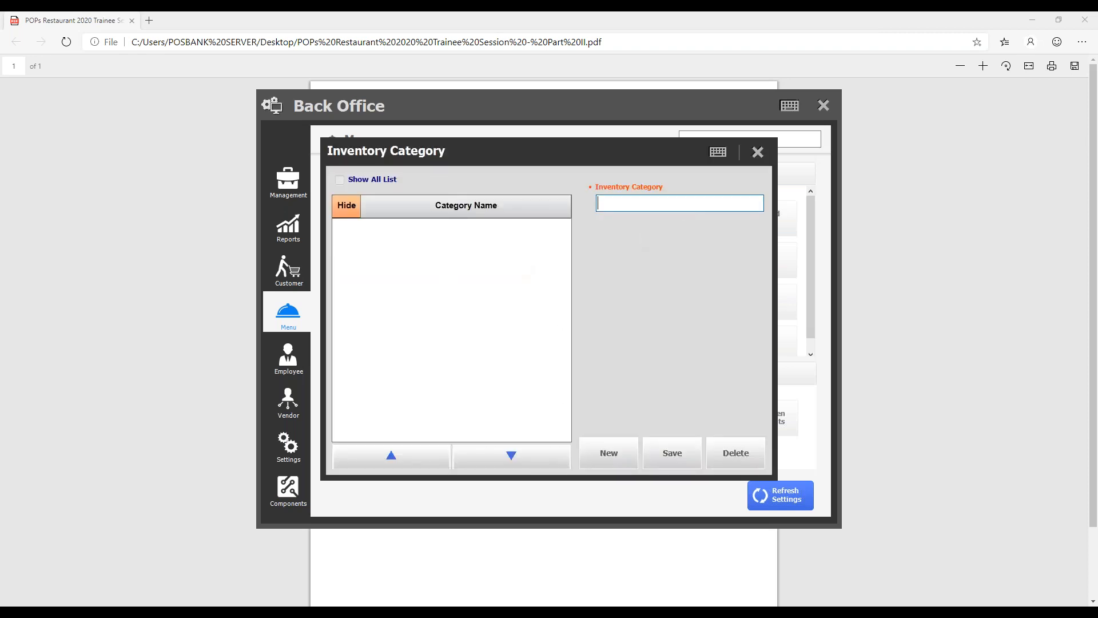
type("Raw Materials")
left_click(675, 451)
left_click(556, 426)
left_click(758, 151)
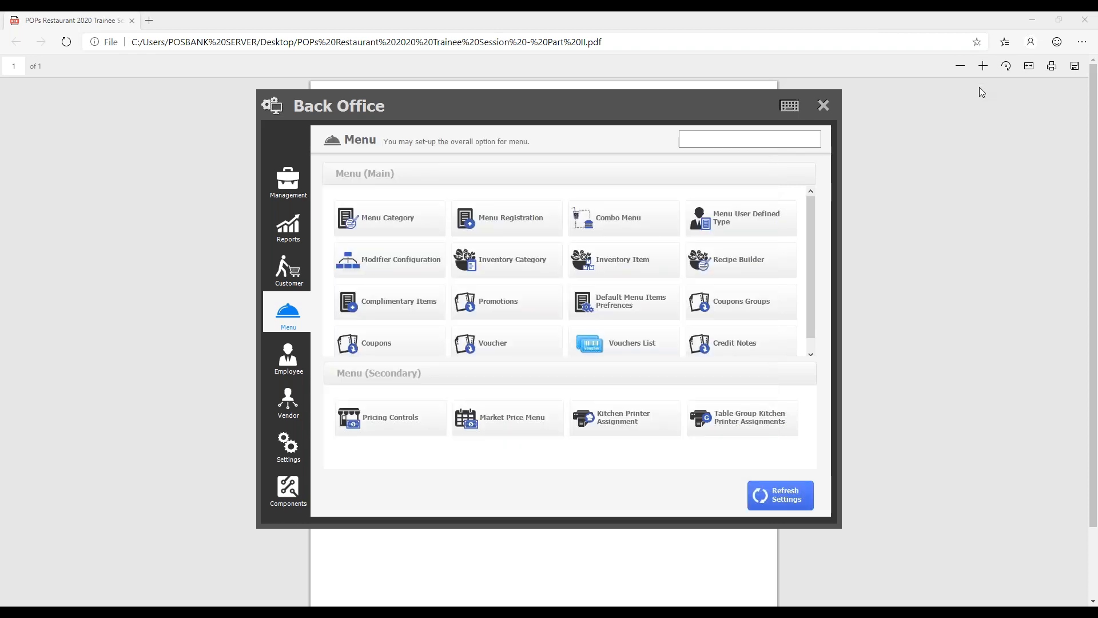
- Add and save a non-salable inventory item Potato under Raw Materials with unit price 0.100 and unit g
left_click(623, 259)
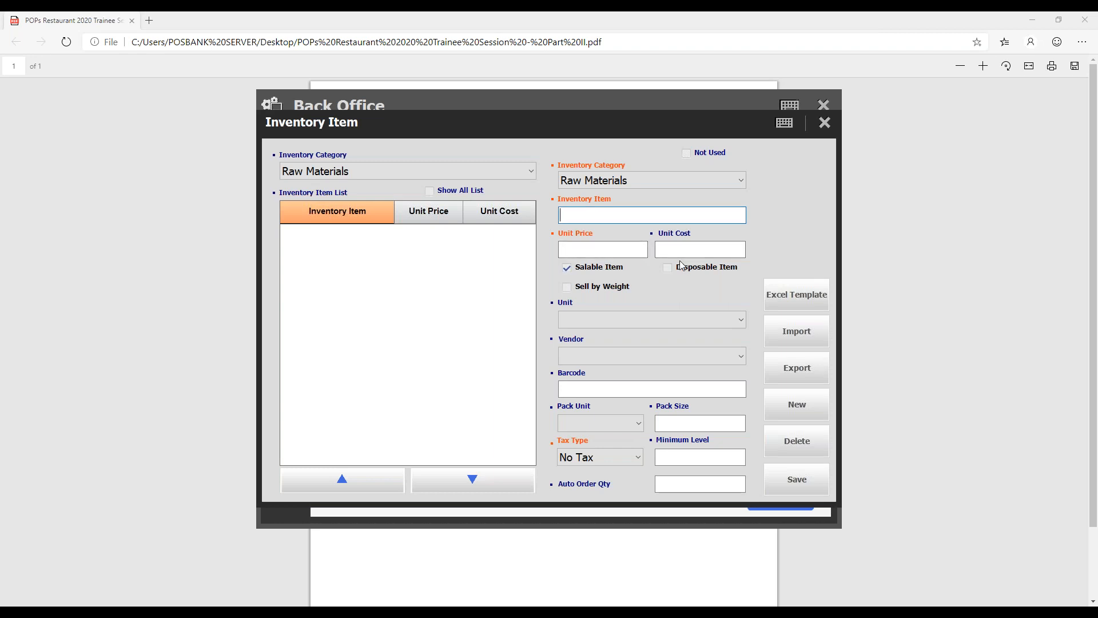
type("Potato")
key("Tab")
type("100")
key("Tab")
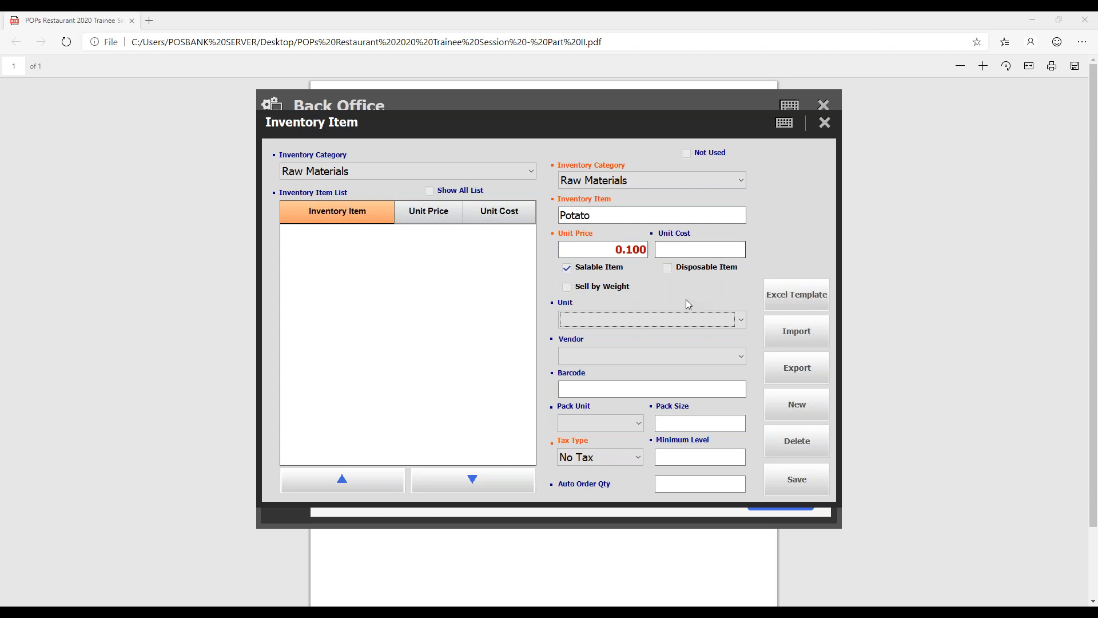
left_click(597, 268)
left_click(662, 320)
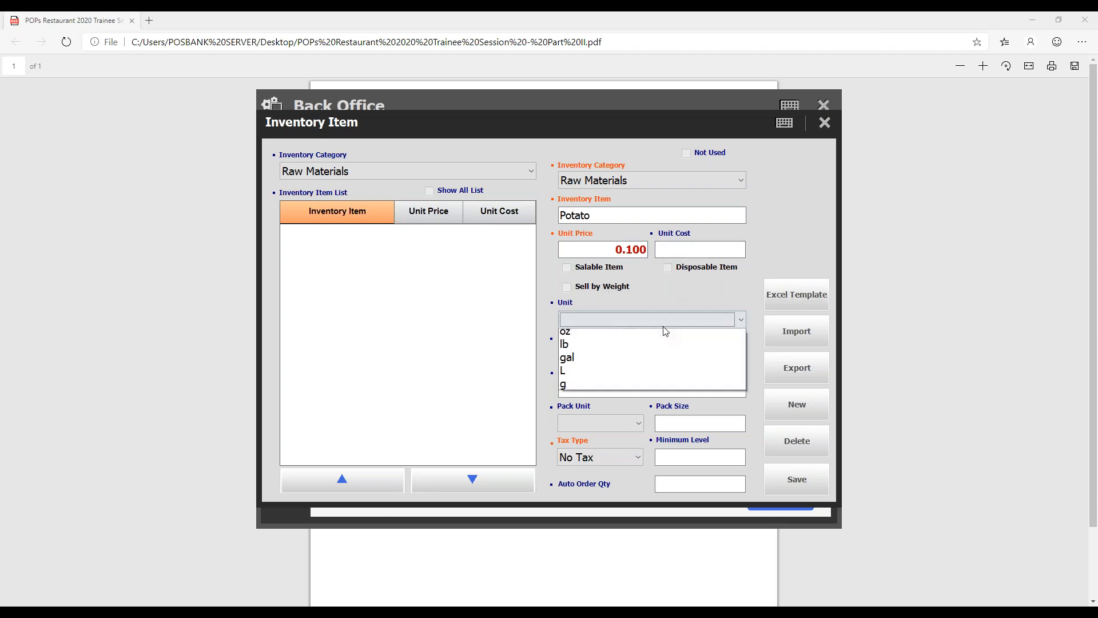
left_click(629, 402)
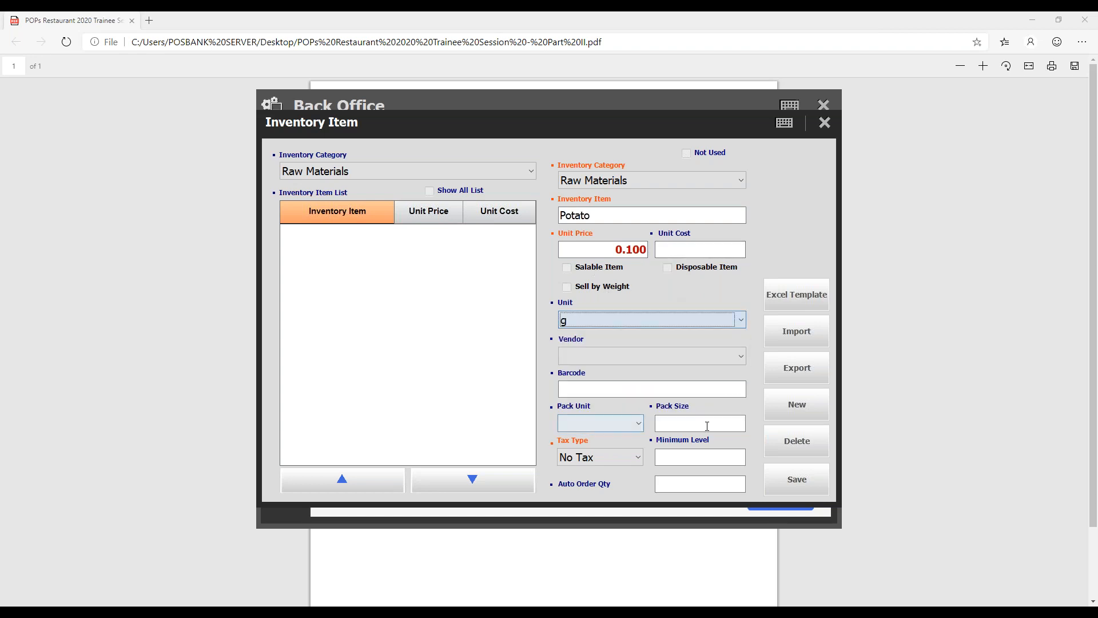
left_click(786, 468)
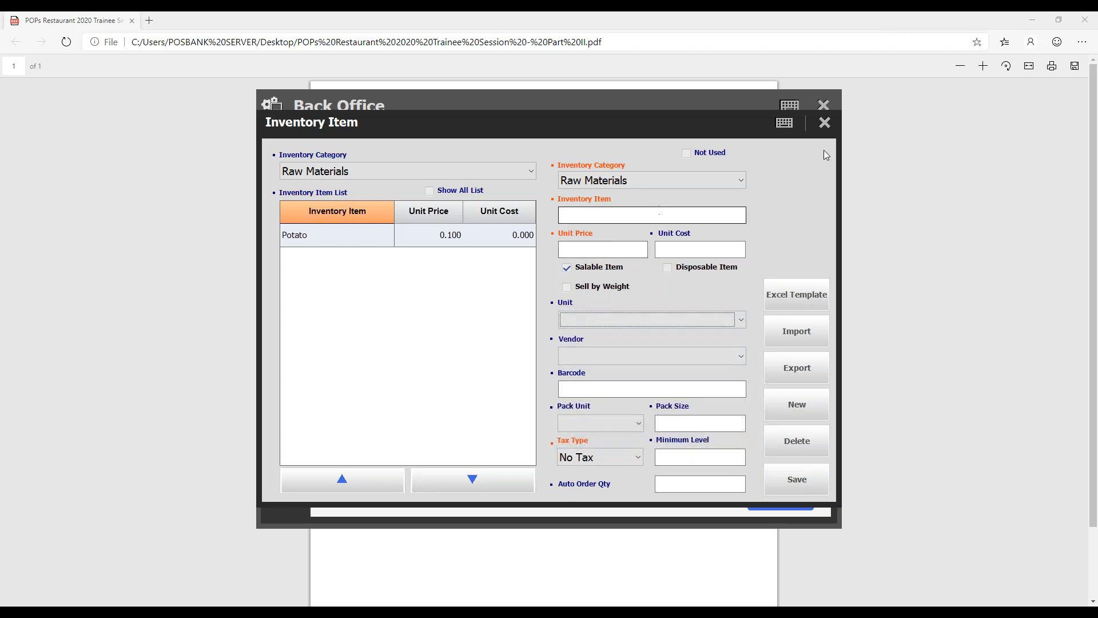
- Enter a non-salable Raw Materials item Salad with unit price 0.100 and unit g, and try to save it
left_click(620, 216)
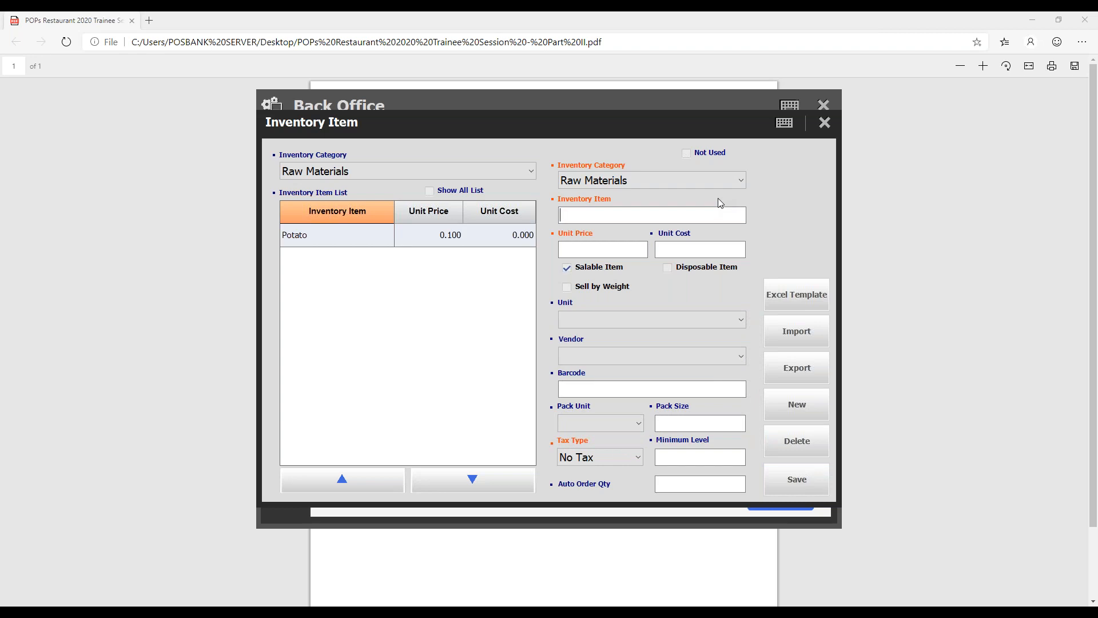
type("Salads")
key("BackSpace")
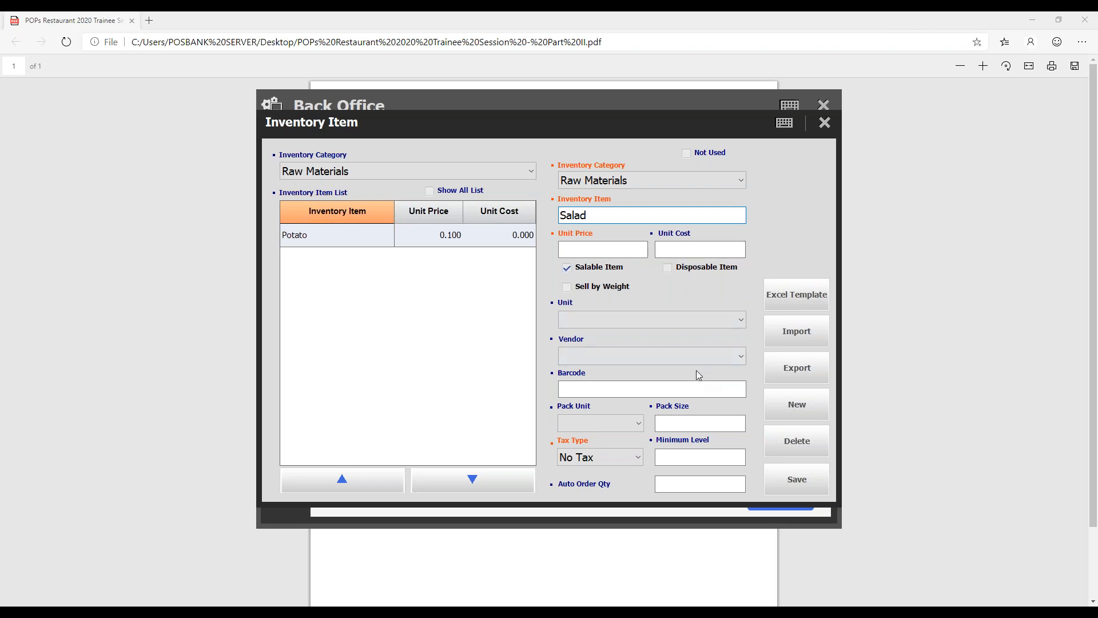
left_click(712, 321)
left_click(617, 414)
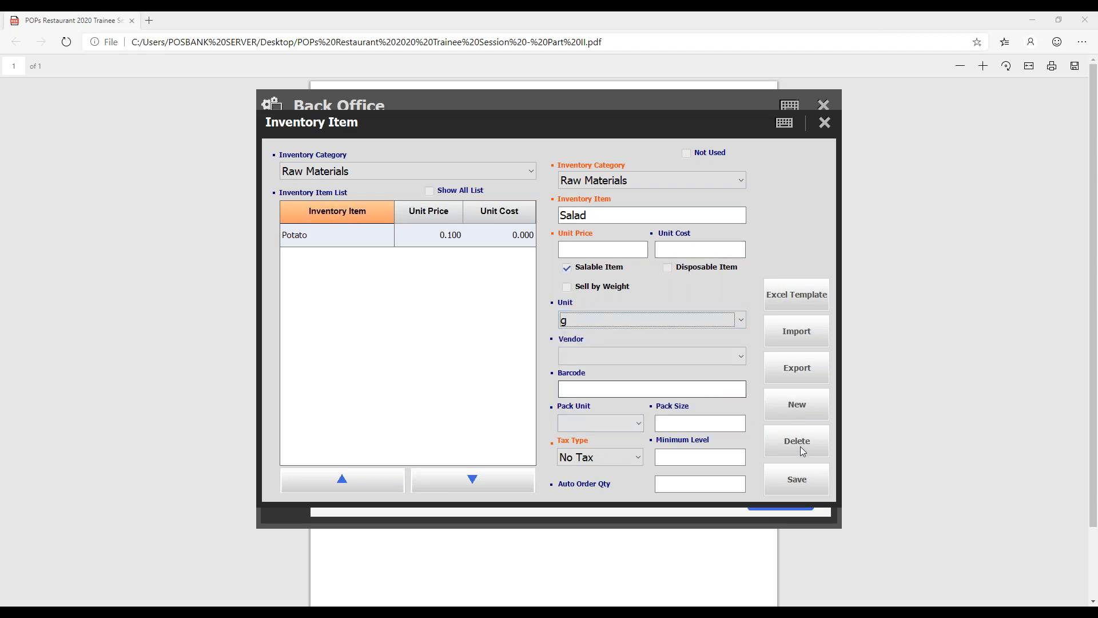
left_click(617, 251)
type("100")
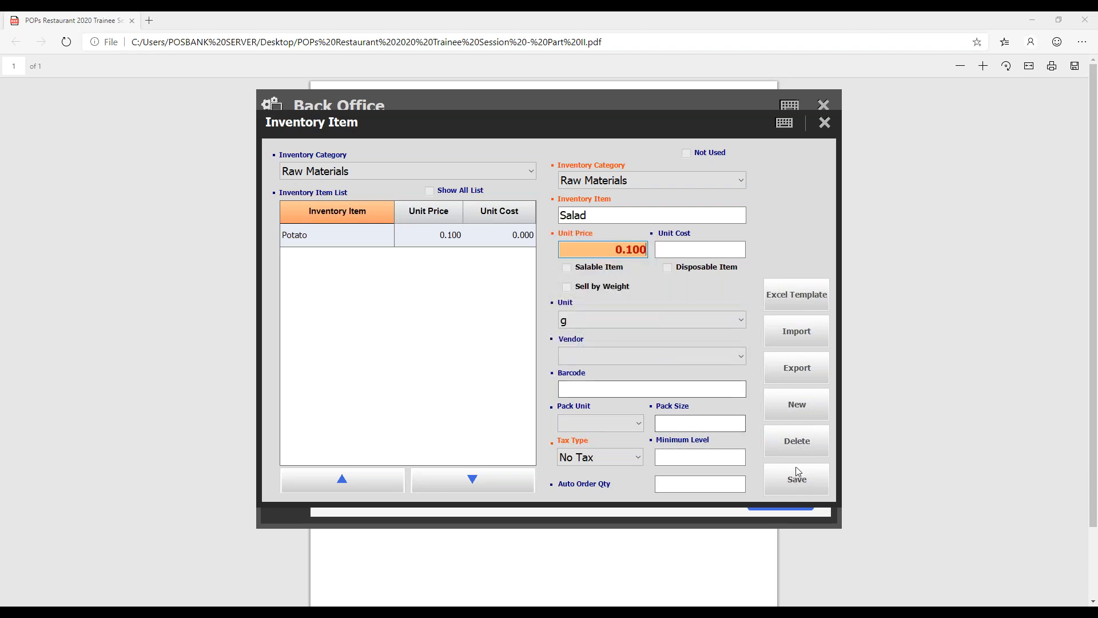
left_click(791, 476)
left_click(576, 412)
- Change the new inventory item's name to Salads, save it, and close Inventory Item
left_click(610, 215)
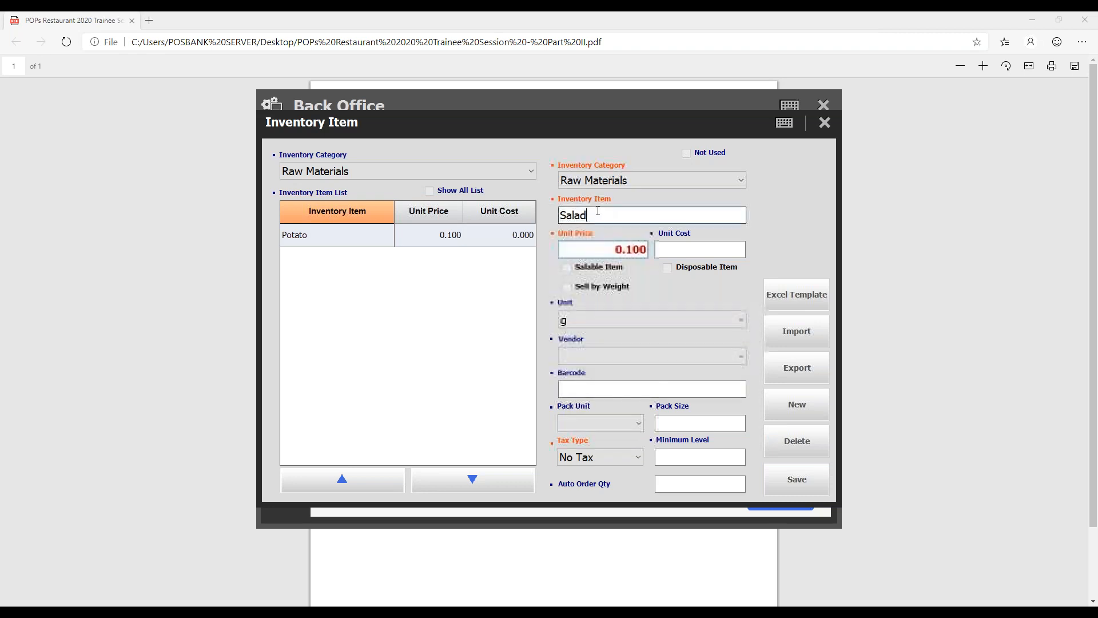
type("ds")
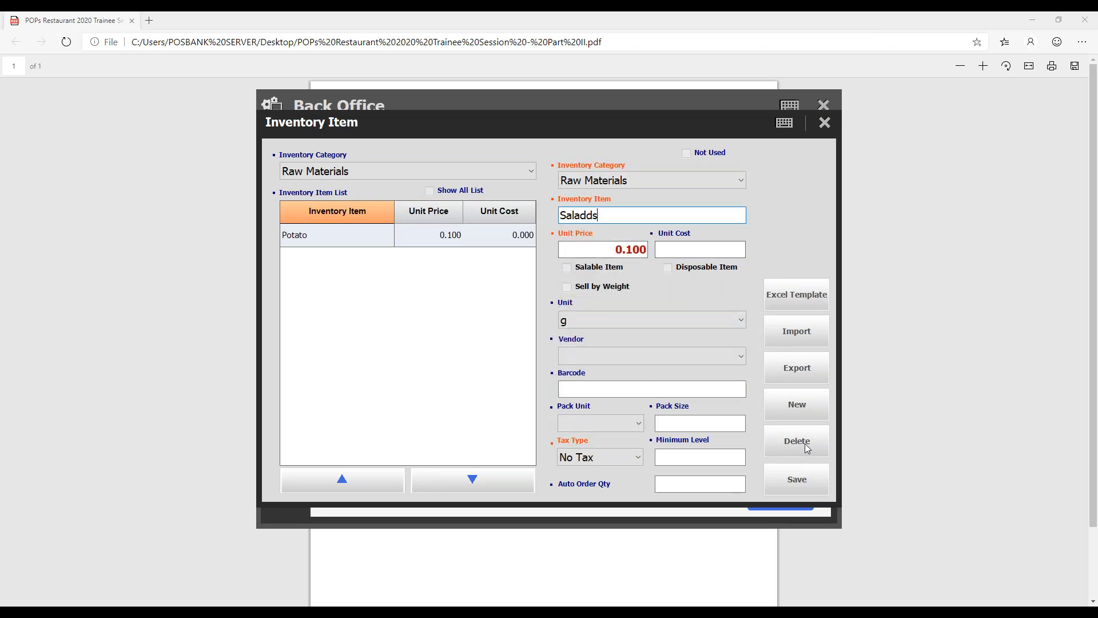
key("BackSpace")
key("BackSpace")
type("s")
left_click(809, 491)
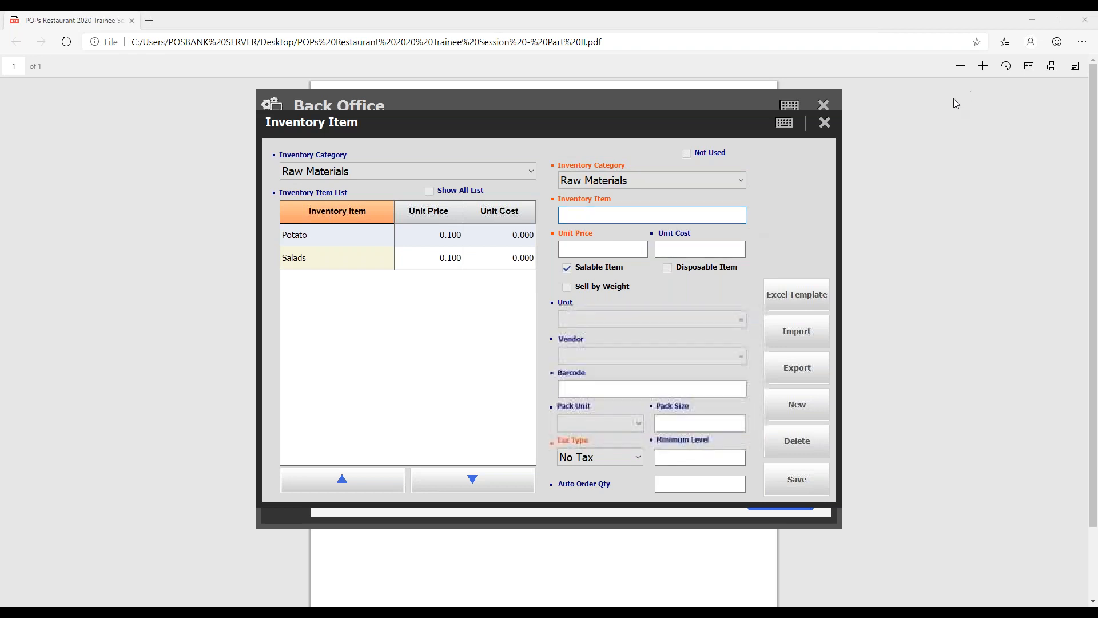
left_click(824, 124)
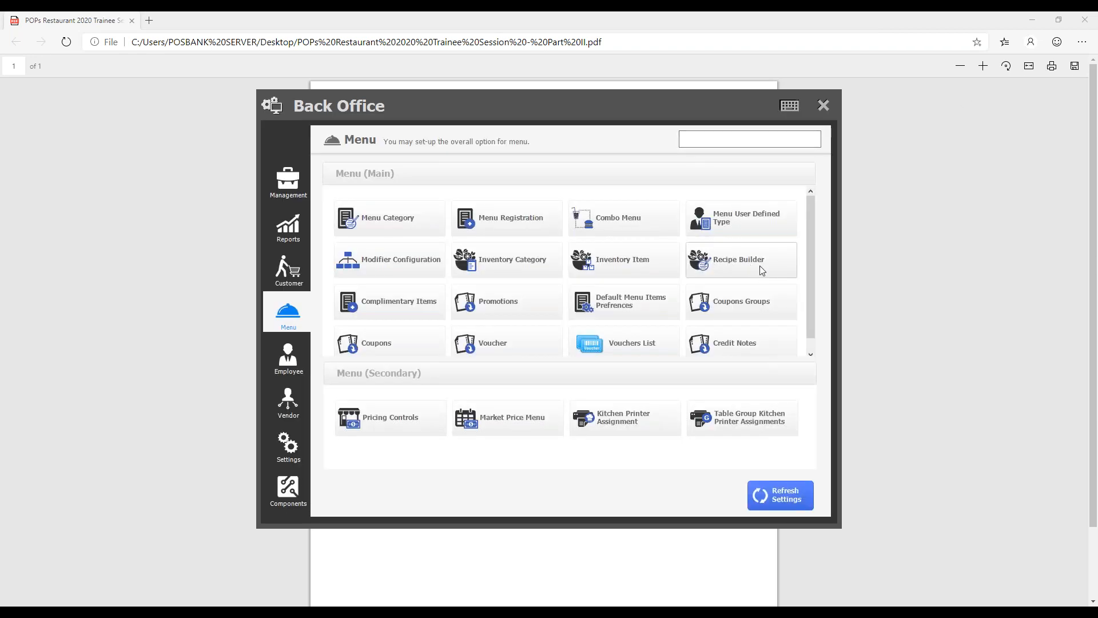
- Add the raw materials Potato and Salads to the Autumn squash recipe under Appetizers & Salads in the Recipe Builder
left_click(762, 270)
left_click(413, 146)
left_click(387, 178)
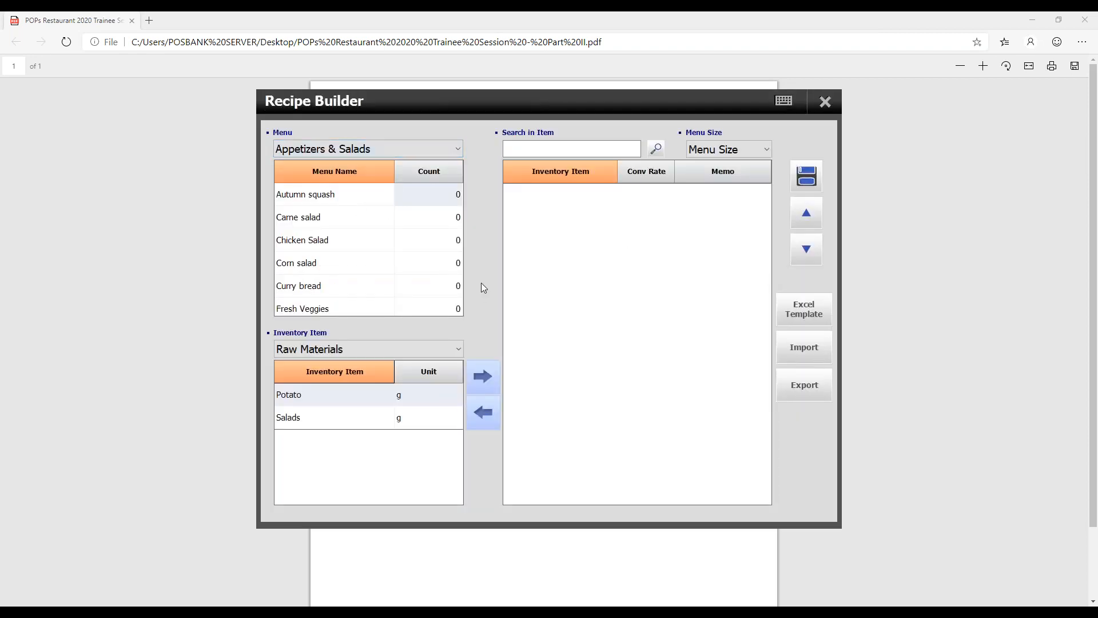
left_click(483, 377)
left_click(438, 423)
left_click(489, 378)
- Set the recipe's conversion rates to 2 for Potato and 10 for Salads, save it, and close the Recipe Builder
left_click(639, 196)
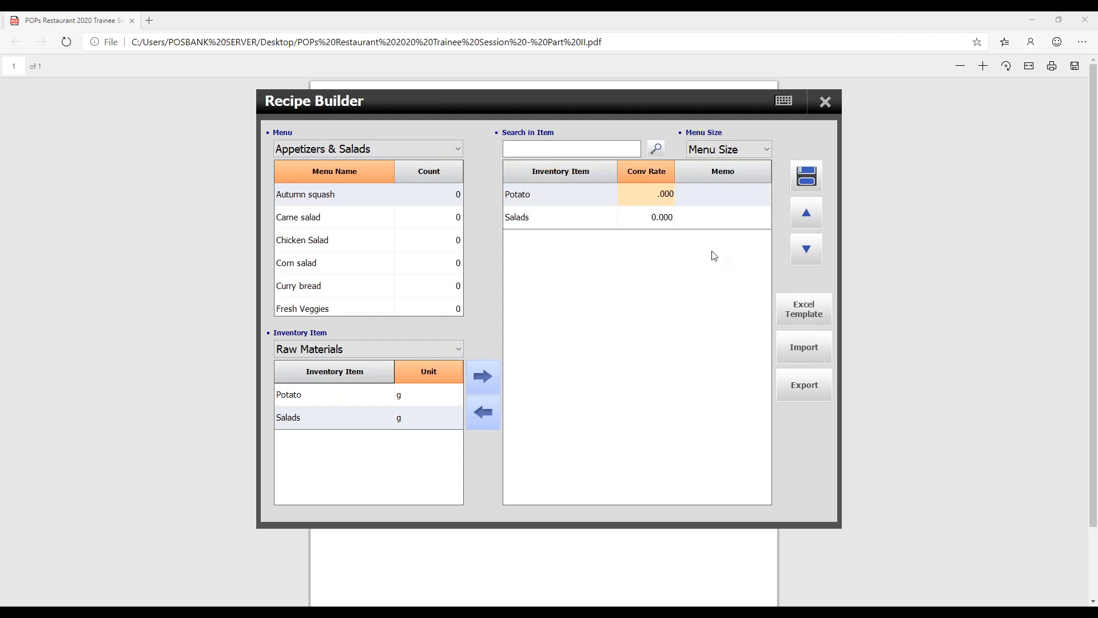
type("2")
left_click(630, 217)
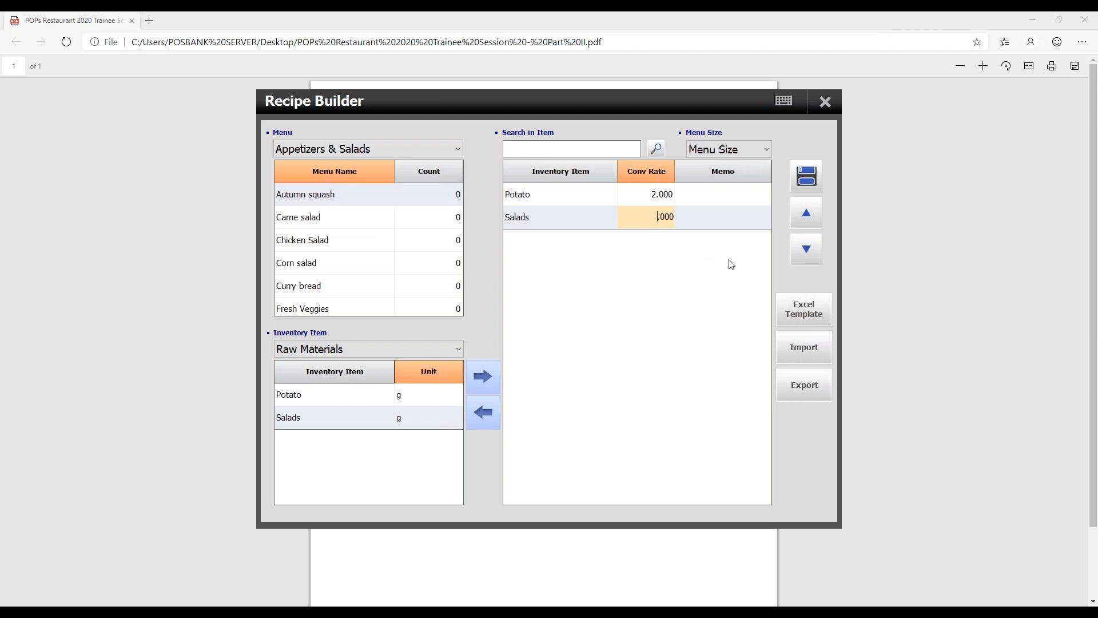
type("10")
left_click(806, 175)
left_click(516, 420)
left_click(515, 422)
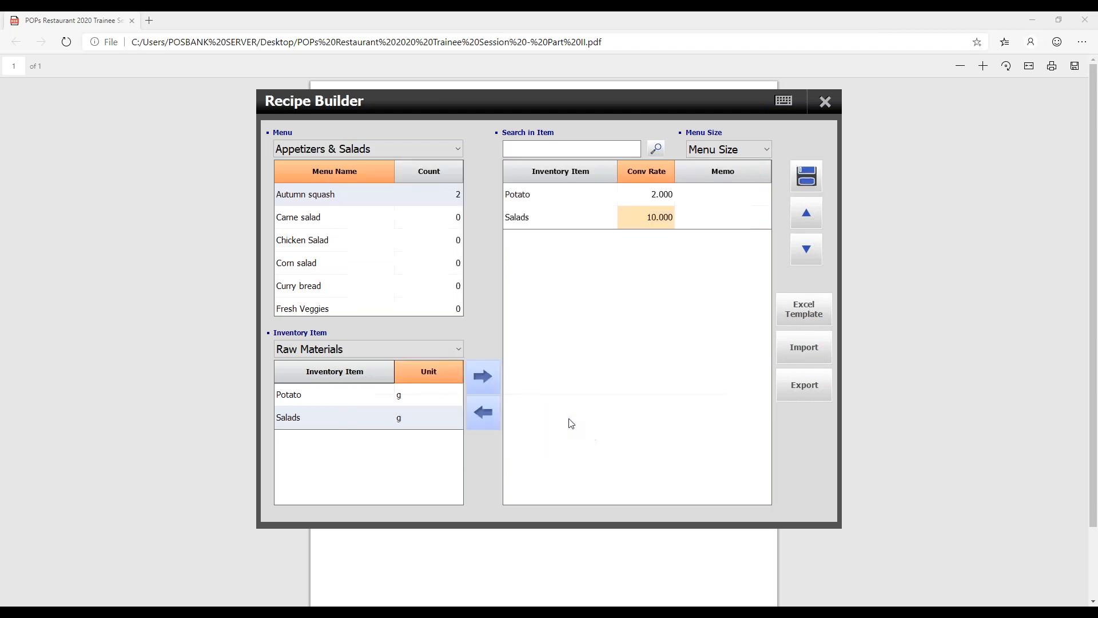
left_click(825, 103)
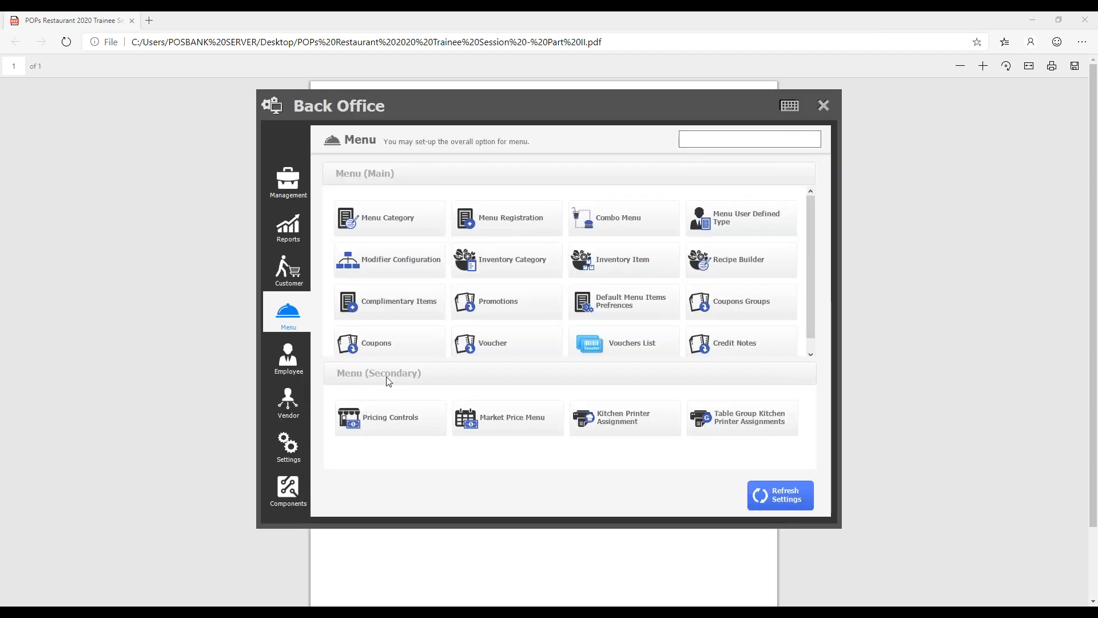
- Check the menu item recipe setting in the store's kitchen order printing options, and leave Back Office
left_click(290, 445)
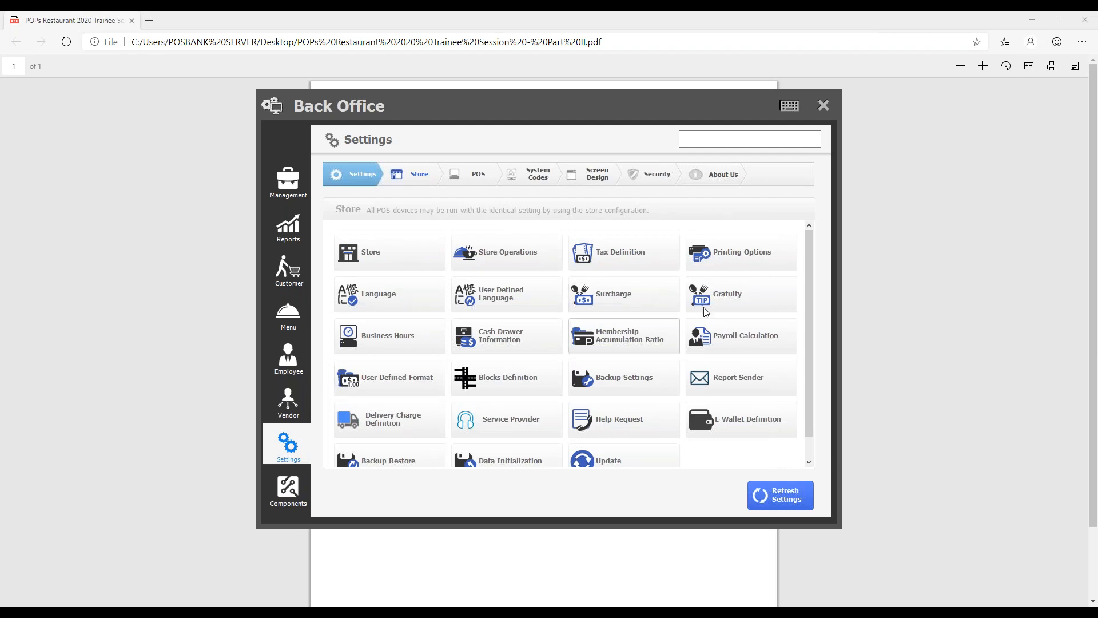
left_click(758, 254)
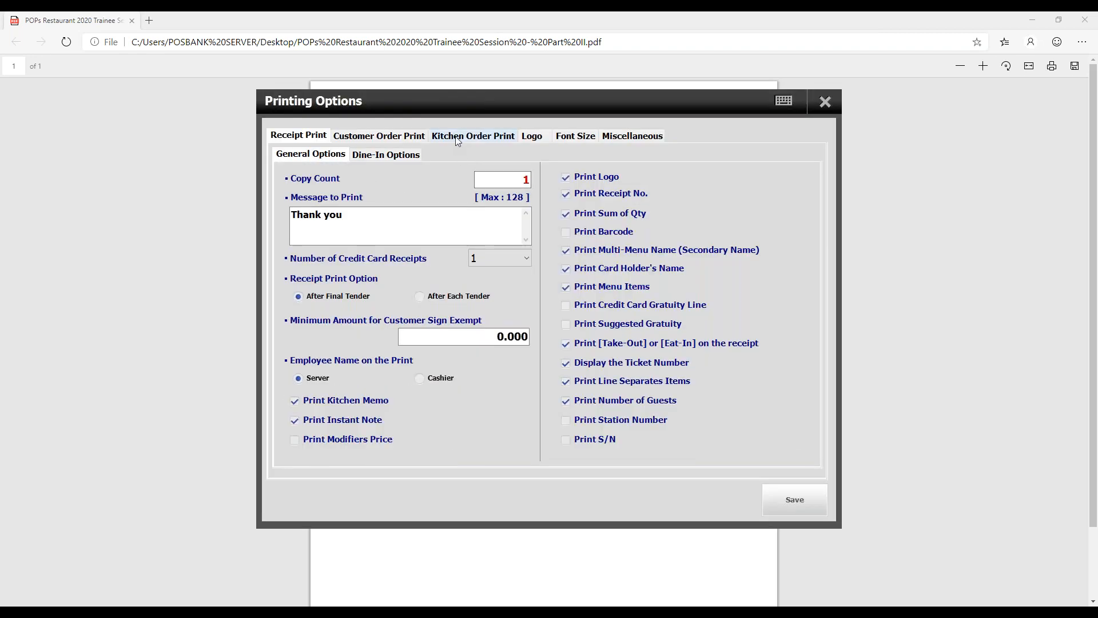
left_click(458, 137)
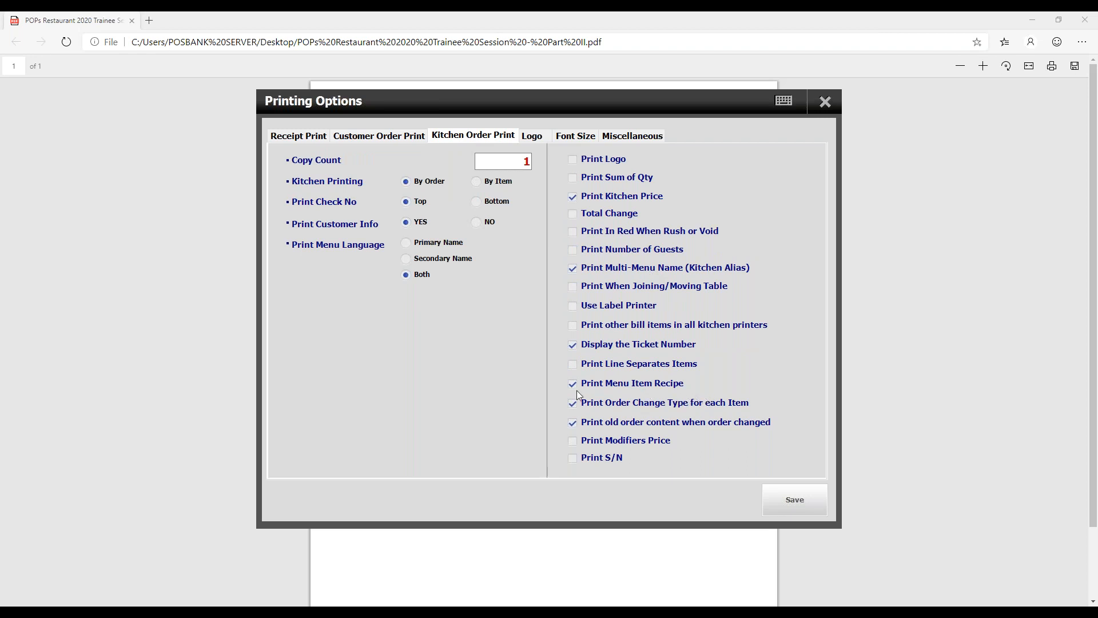
left_click(827, 103)
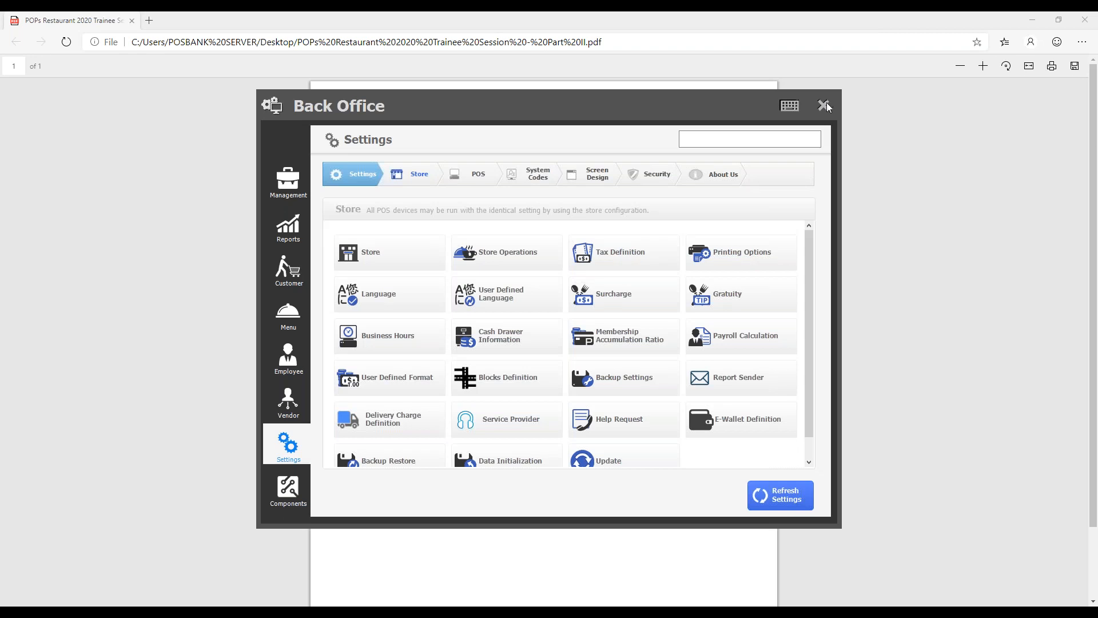
left_click(825, 106)
- Place a Quick Serve order for one Autumn squash and save its two print outputs as 123 and 4321
left_click(443, 287)
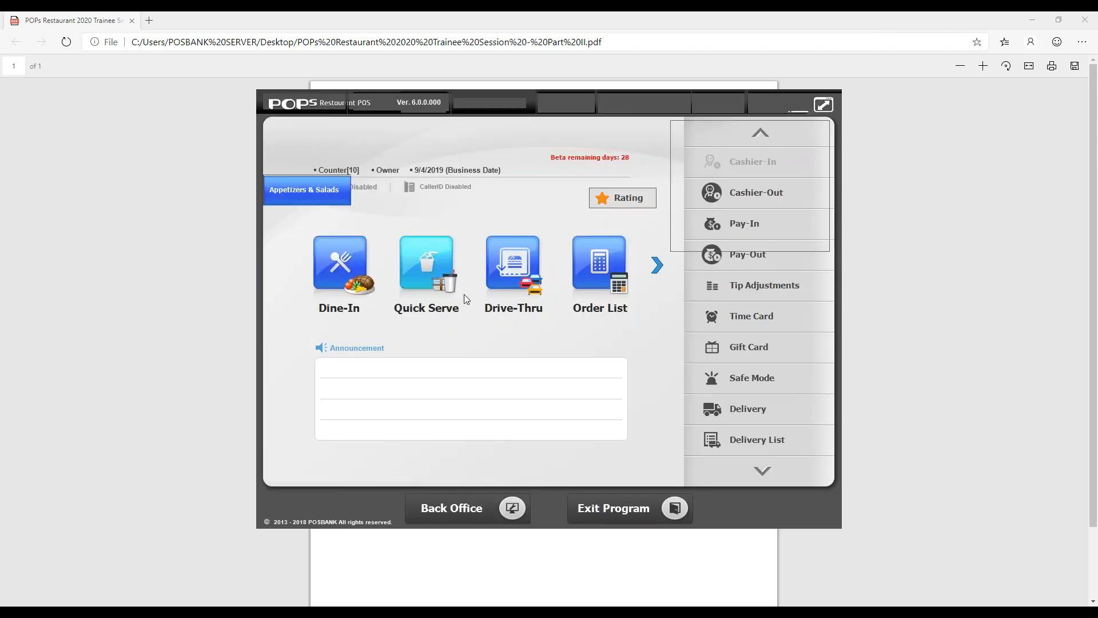
left_click(448, 143)
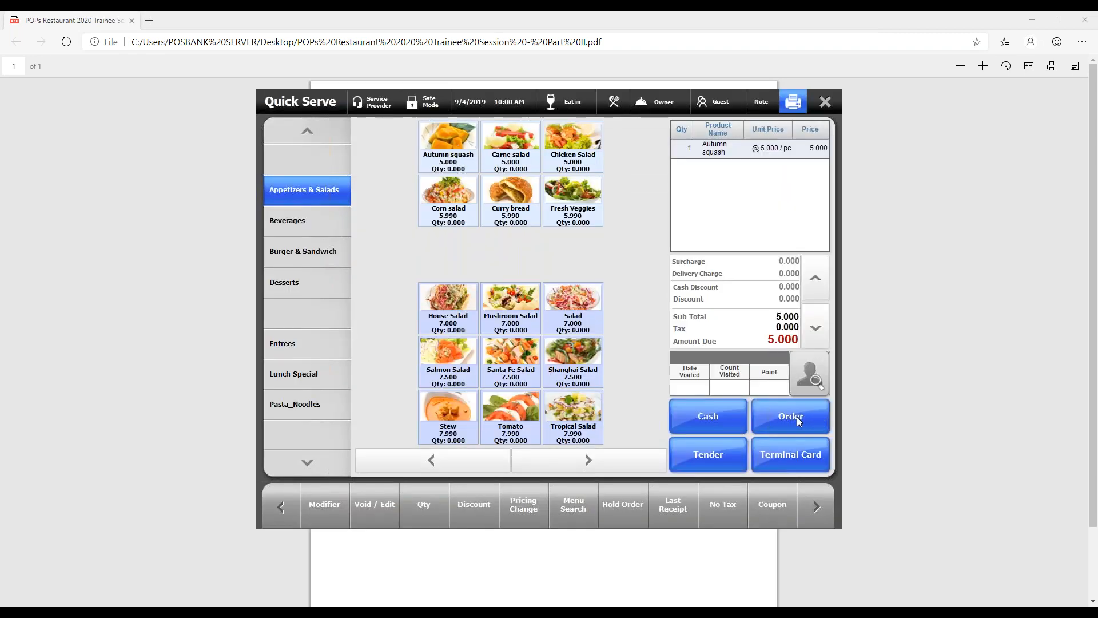
left_click(797, 418)
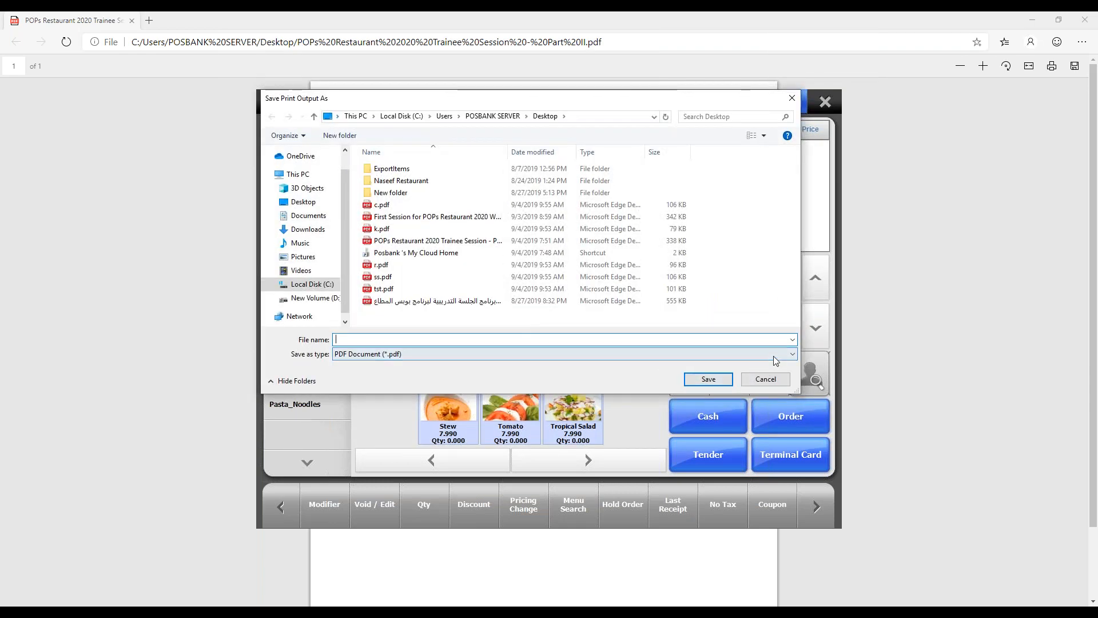
type("123")
key("Return")
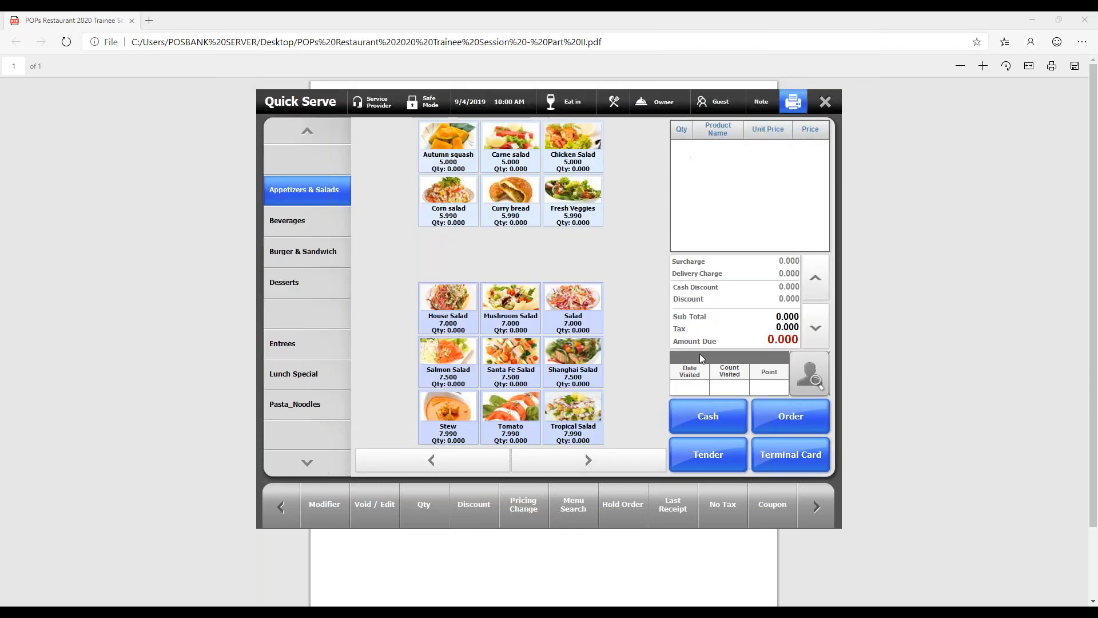
type("4321")
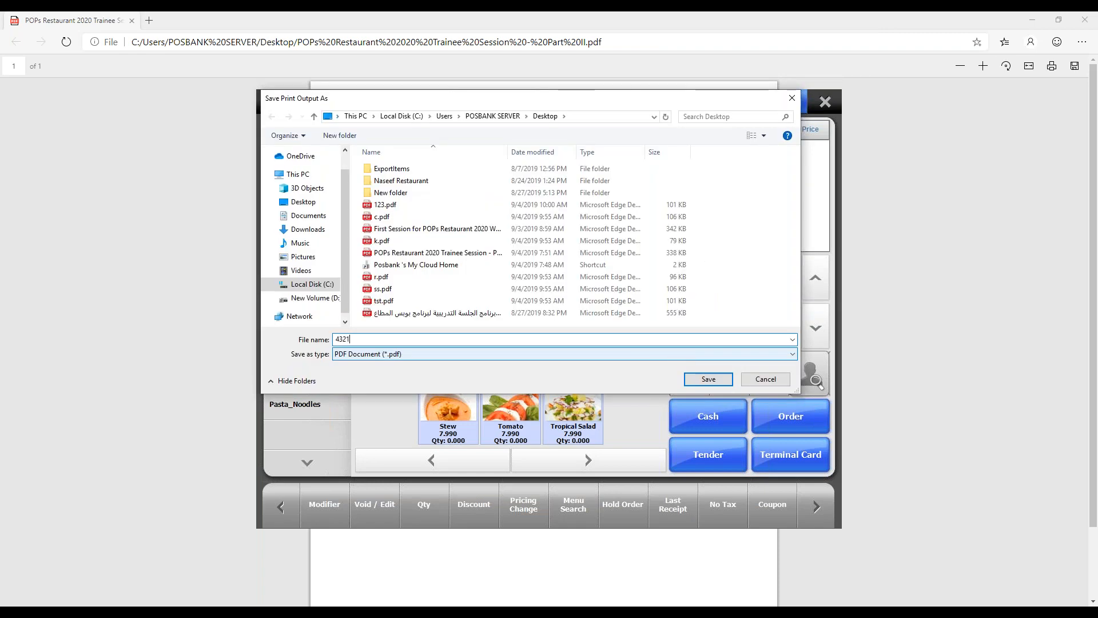
key("Return")
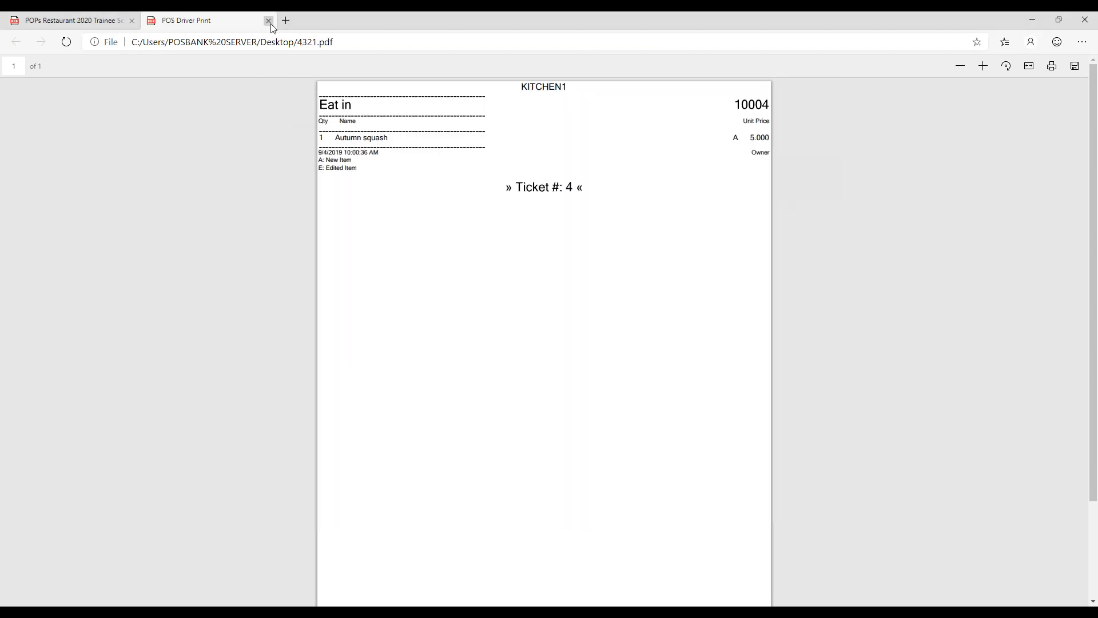
- Switch to Microsoft Edge, view the Kitchen Print new Edit Classification topic in the trainee session PDF, and return to POPS
left_click(269, 20)
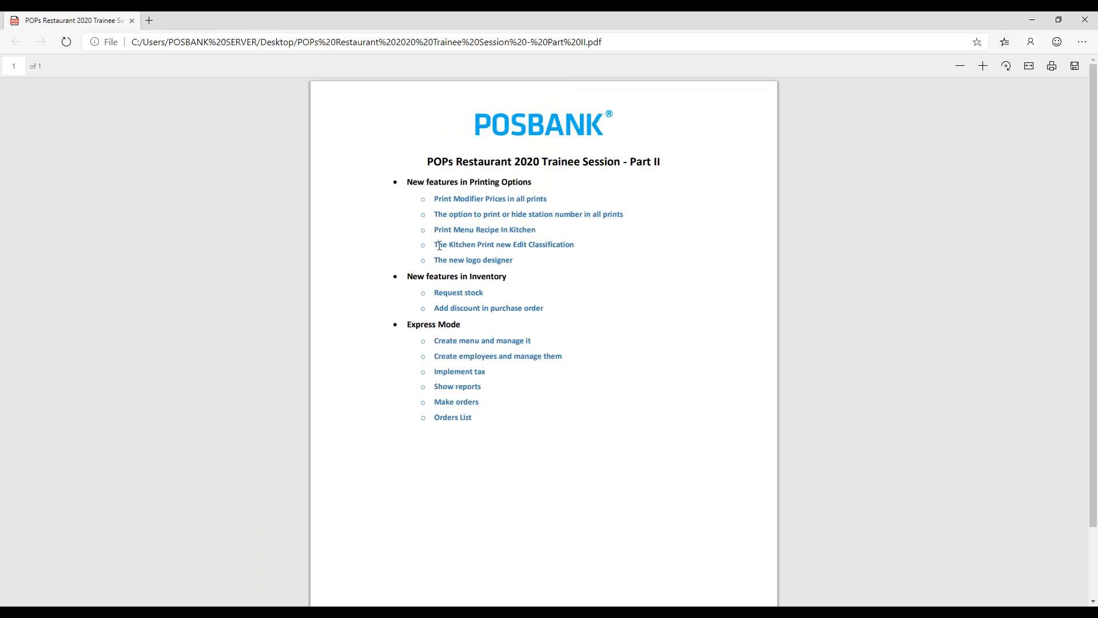
left_click_drag(439, 246, 496, 246)
left_click(498, 246)
key("alt+Tab")
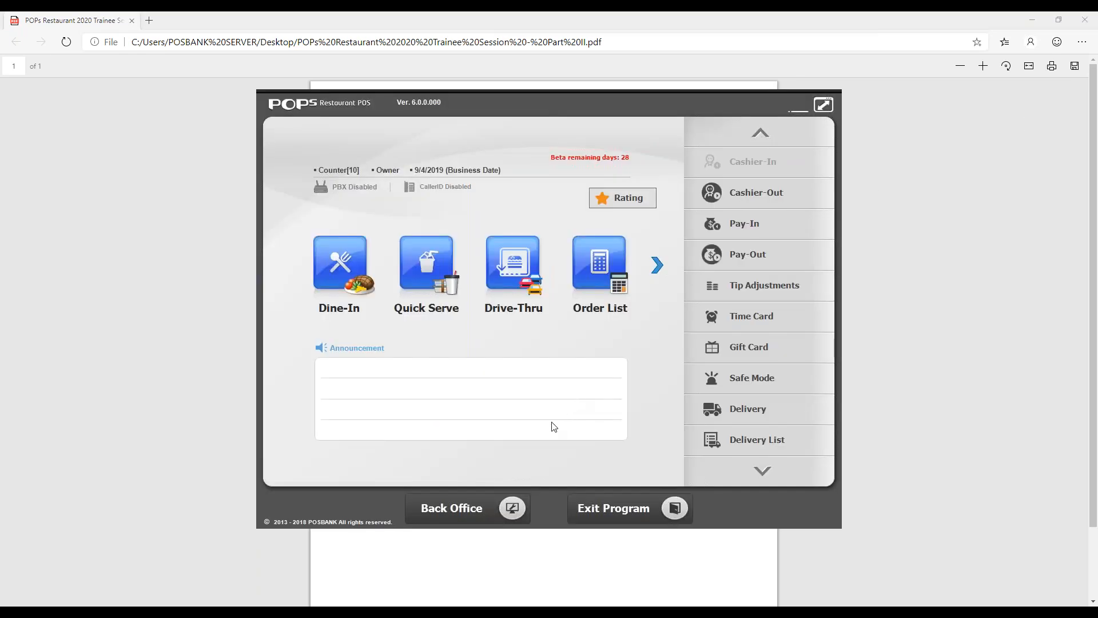
- Review the order change type and old order content settings in the kitchen order printing options, and leave Back Office
left_click(510, 510)
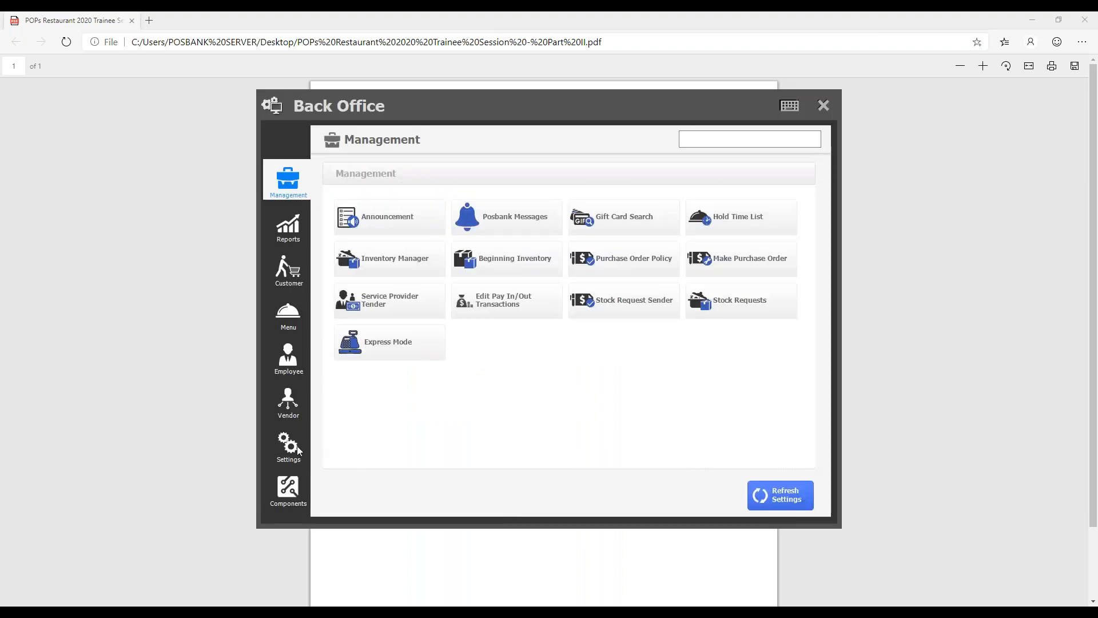
left_click(296, 448)
left_click(728, 254)
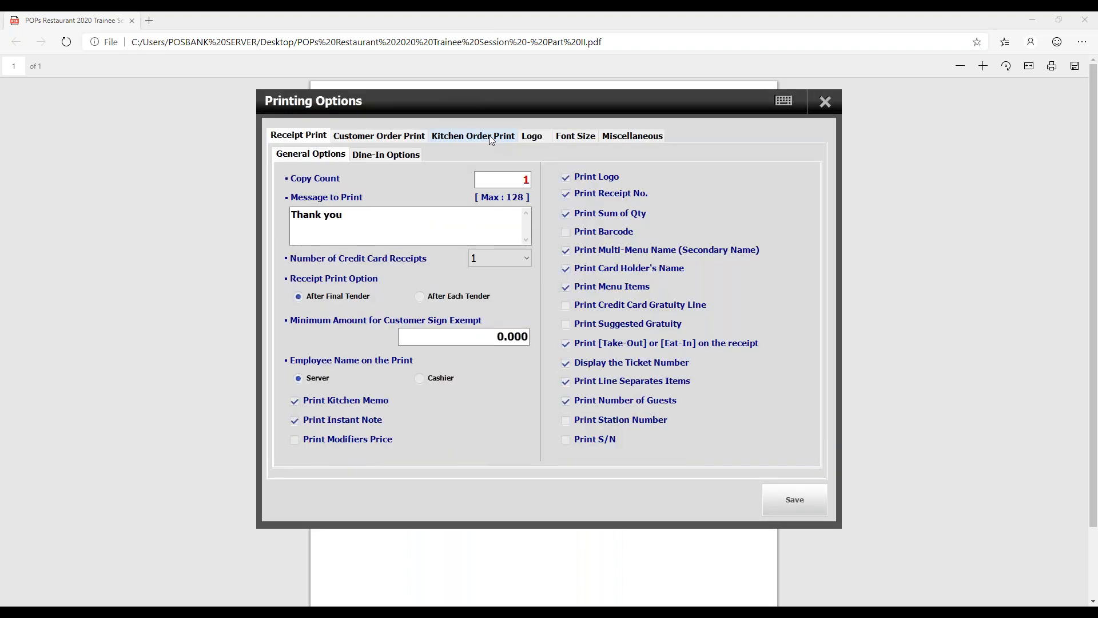
left_click(491, 140)
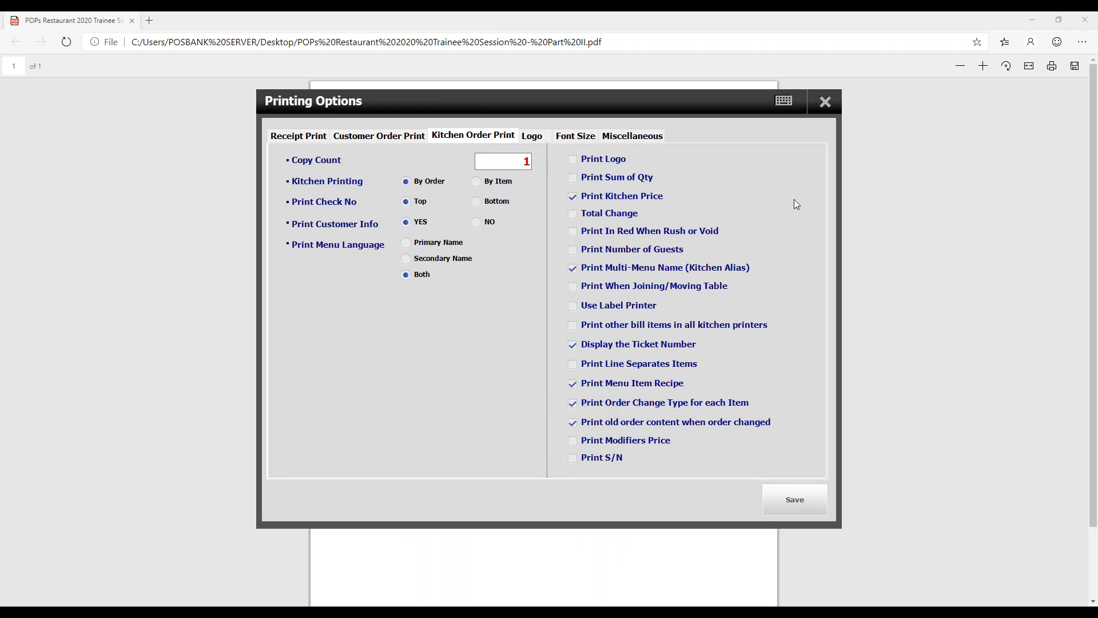
left_click(824, 102)
left_click(825, 109)
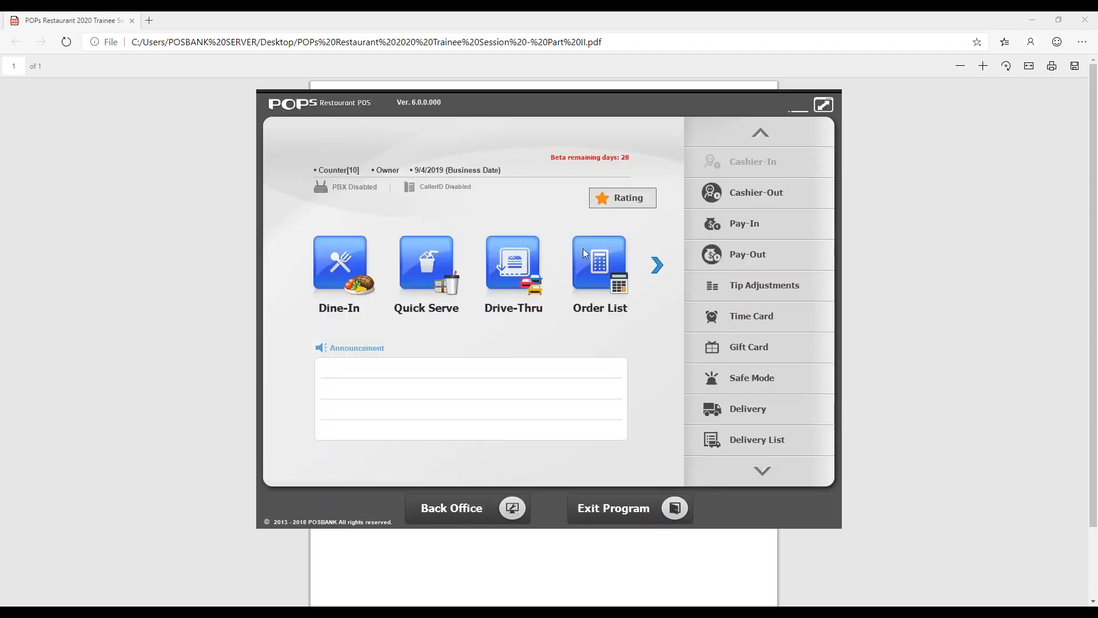
- Edit order 10-005 from the order list, set the Autumn squash quantity to 3, and submit the changed order
left_click(586, 257)
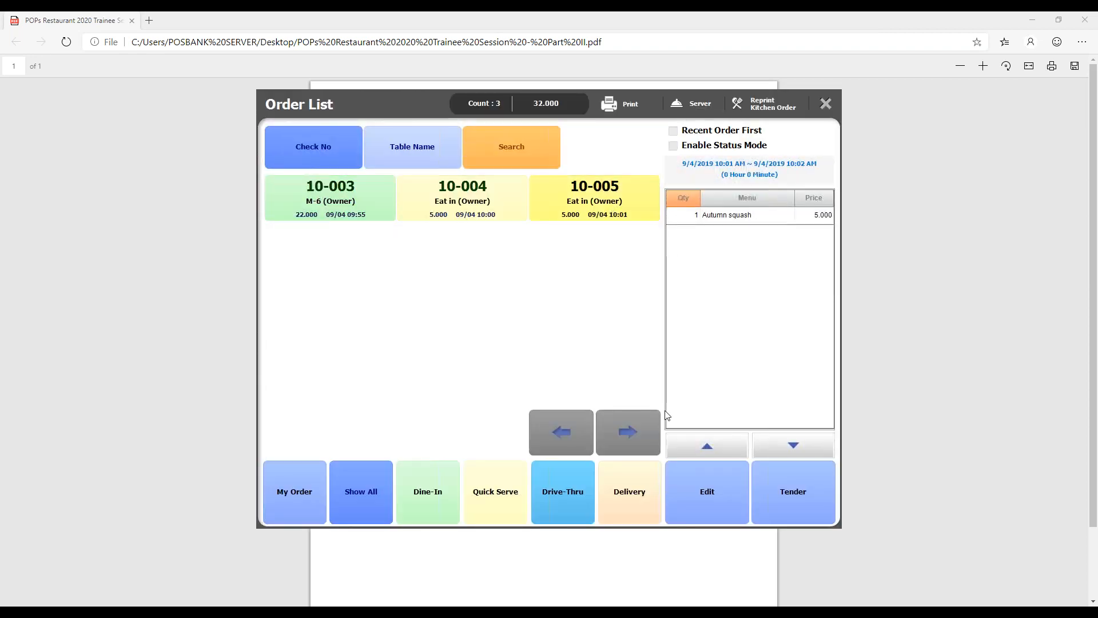
left_click(720, 490)
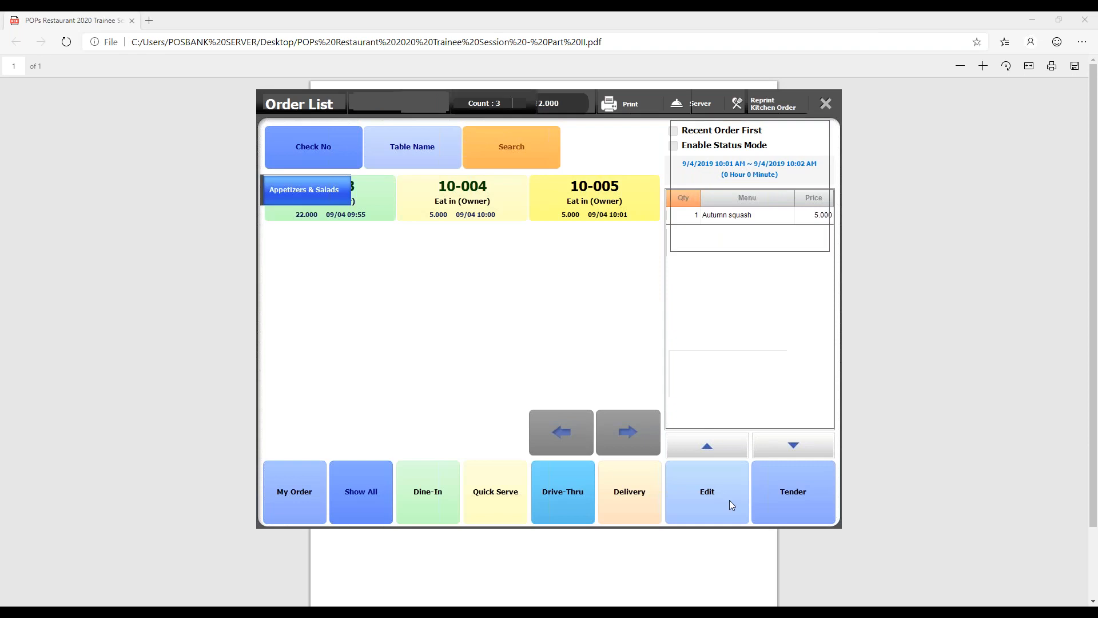
left_click(687, 150)
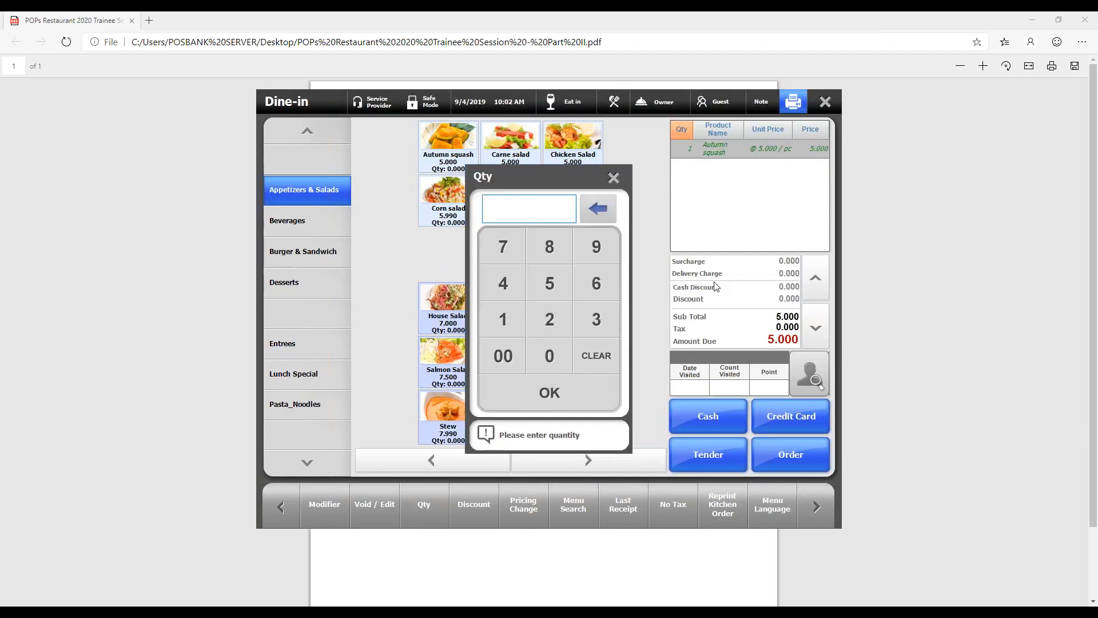
type("3")
key("Return")
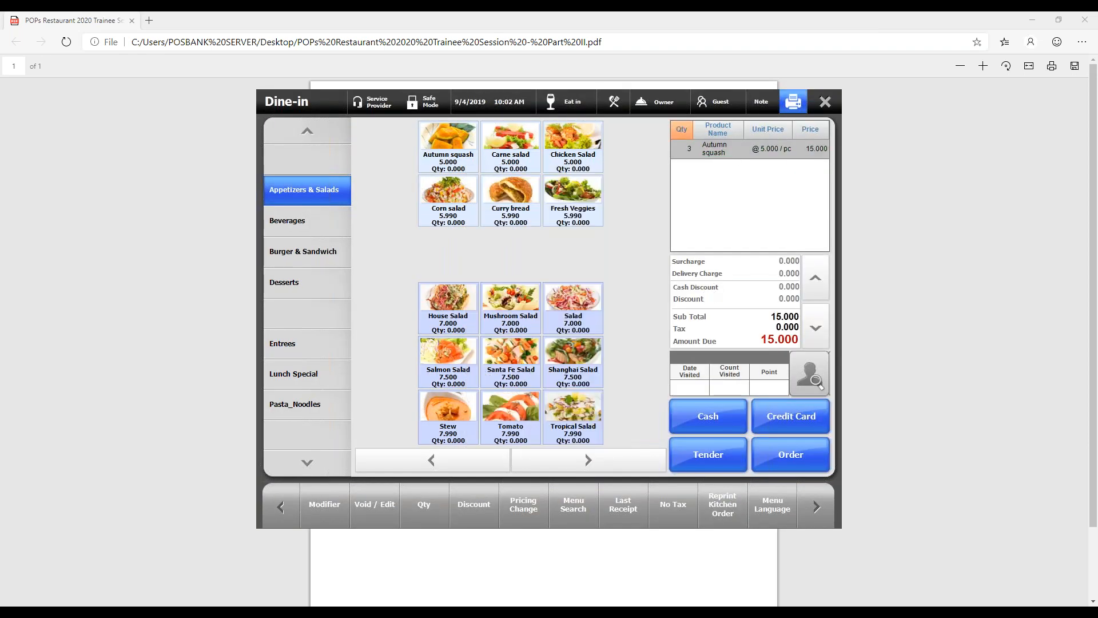
left_click(792, 455)
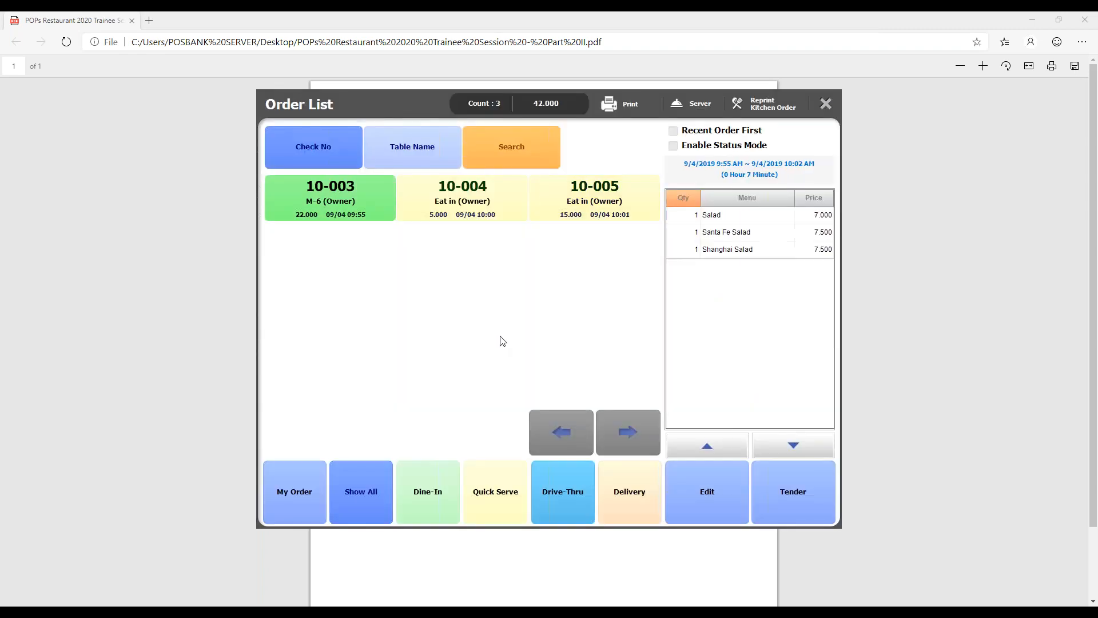
- Save the two print outputs of the changed order as 111 and 4444
type("111")
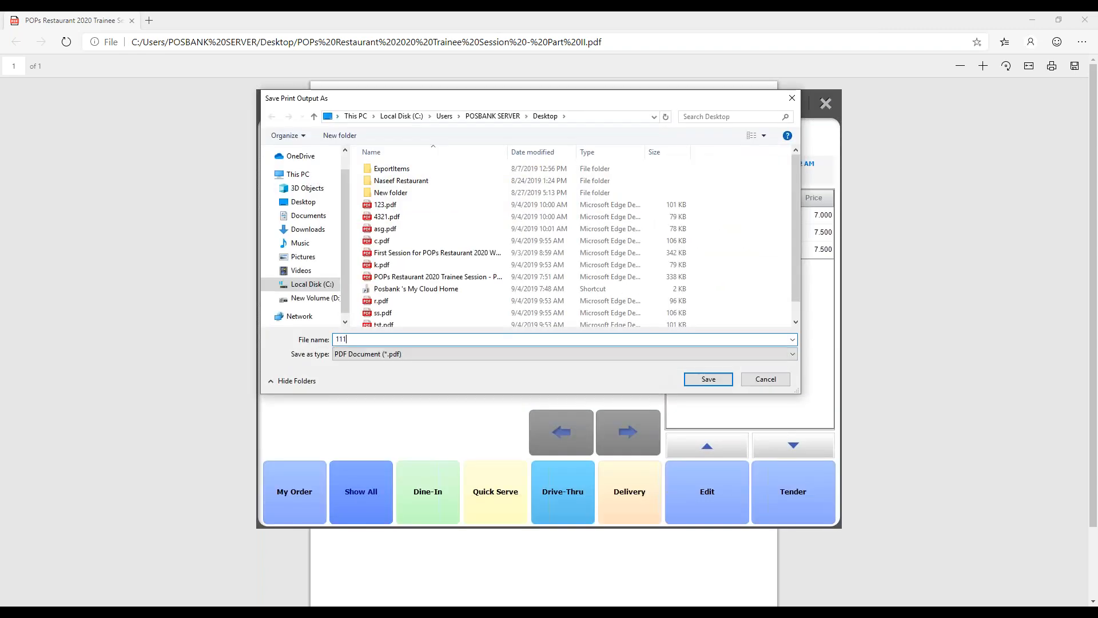
left_click(706, 377)
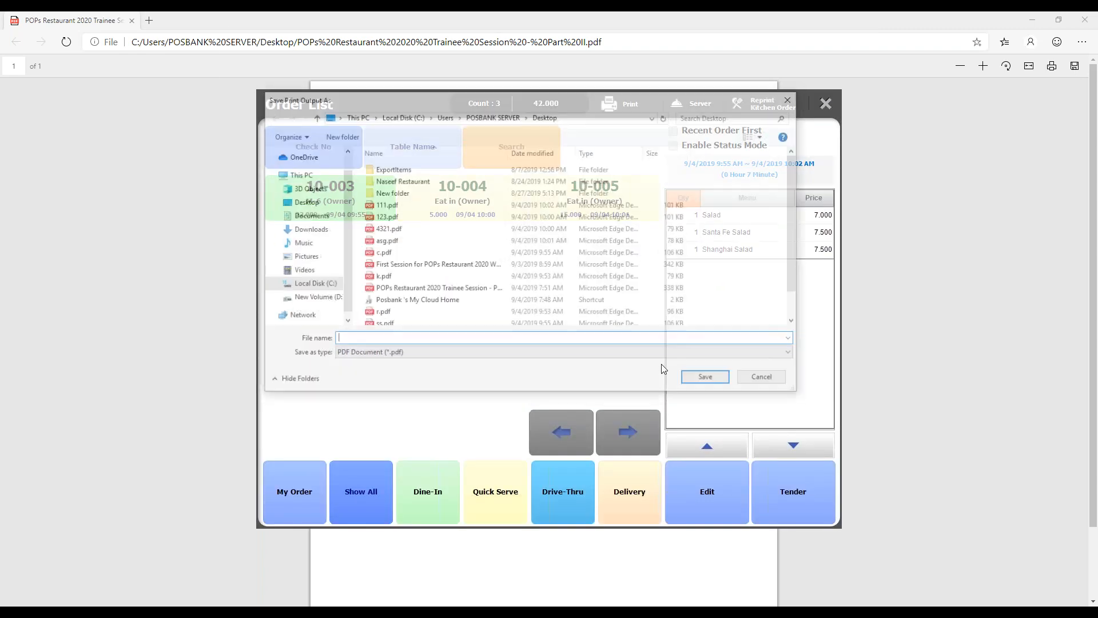
type("4444")
key("Return")
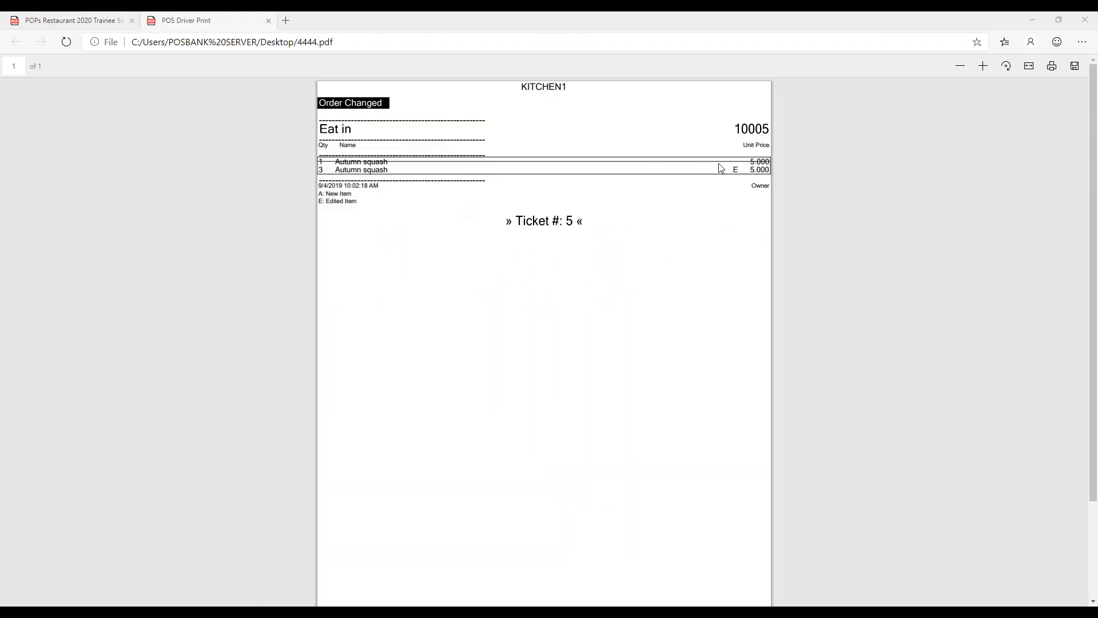
- Examine the edited item mark and its legend in the 4444 kitchen print, and close that PDF
left_click_drag(737, 168, 729, 169)
left_click(738, 170)
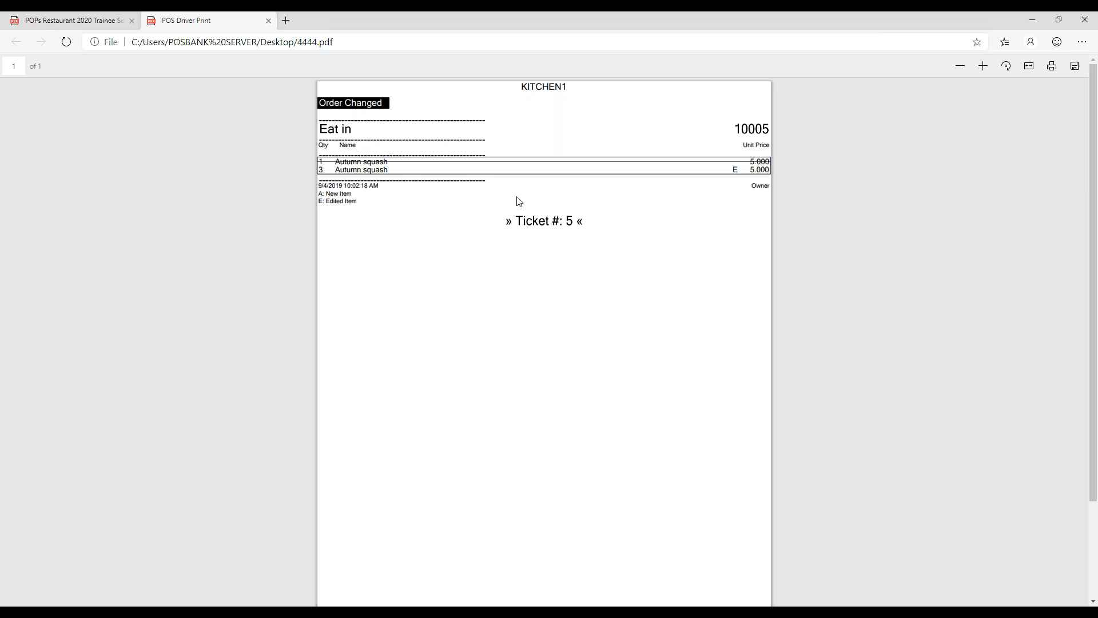
left_click_drag(319, 194, 338, 197)
left_click(339, 196)
left_click(268, 21)
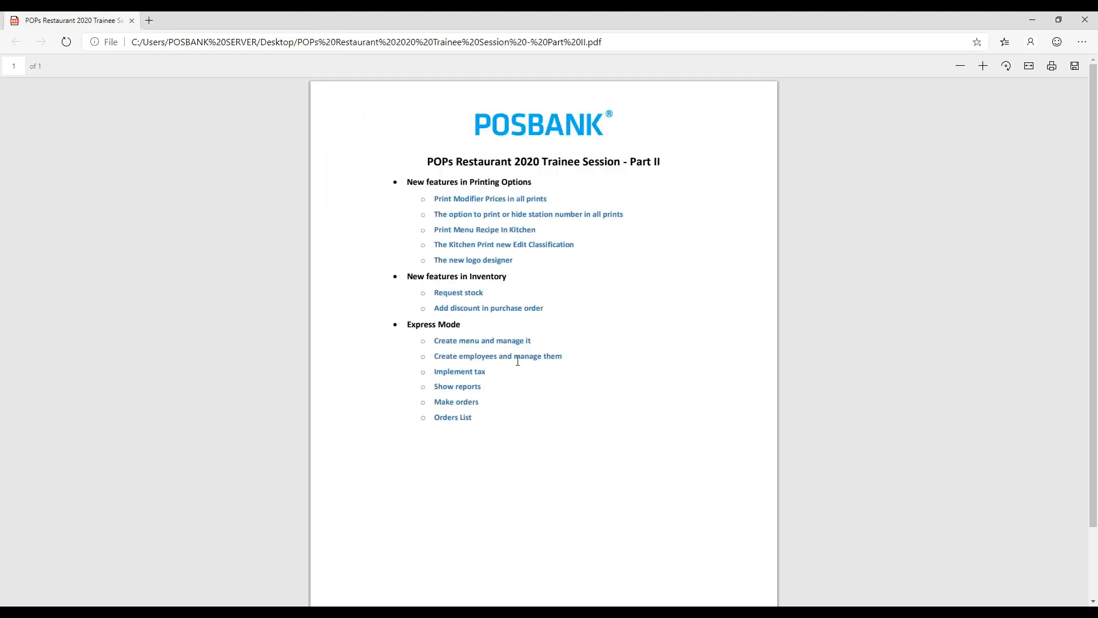
- Leave the POPS order list, view the new logo designer topic in the trainee session PDF in Microsoft Edge, and return to POPS
left_click(289, 613)
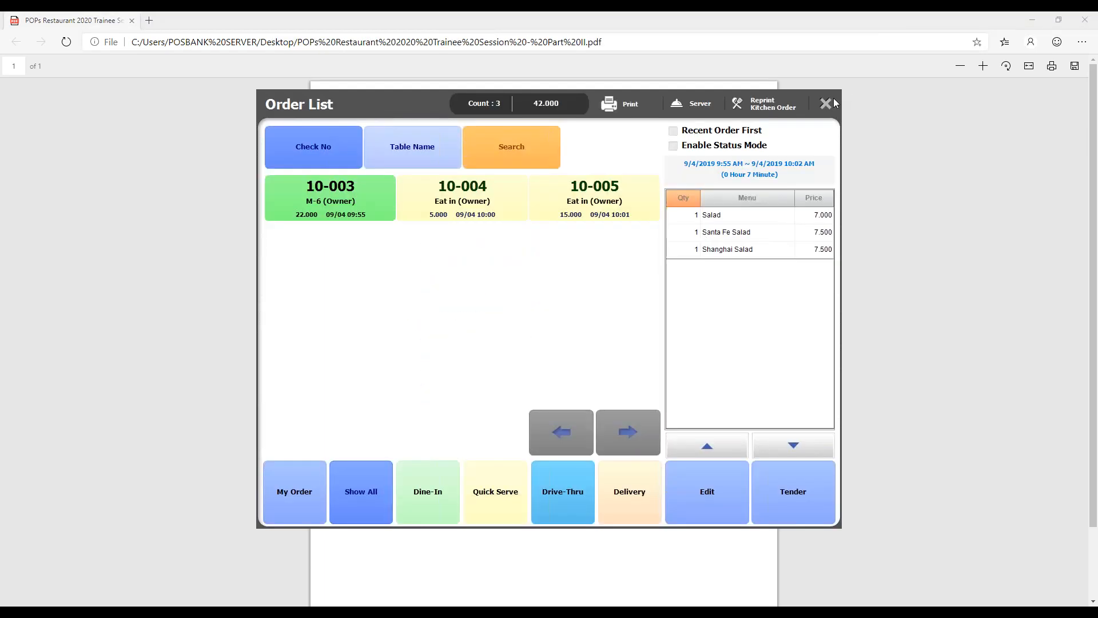
left_click(831, 101)
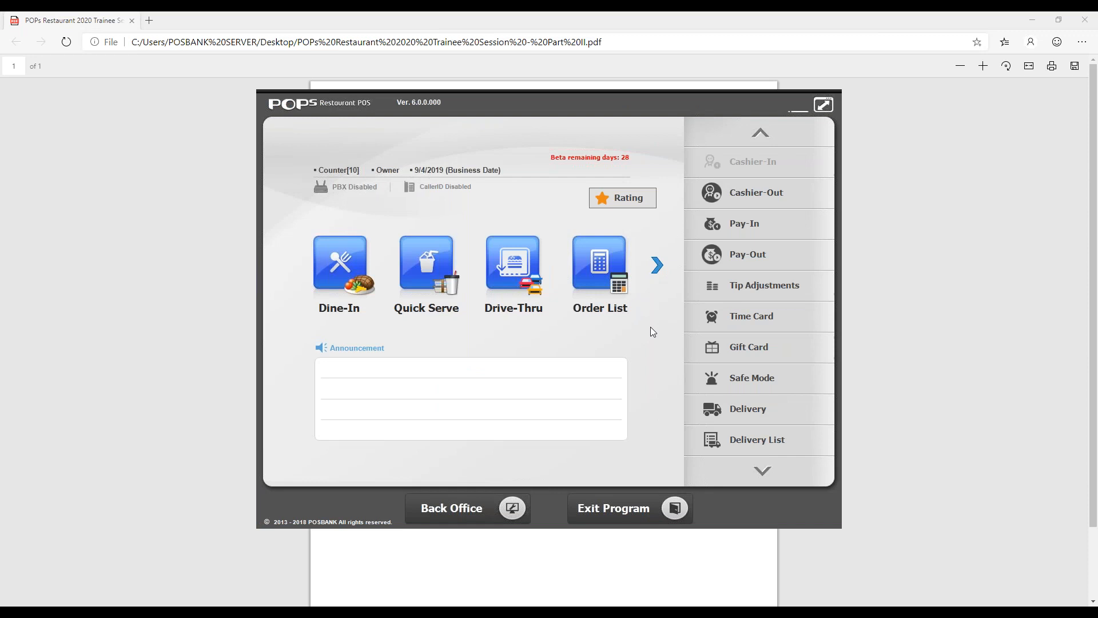
key("alt+Tab")
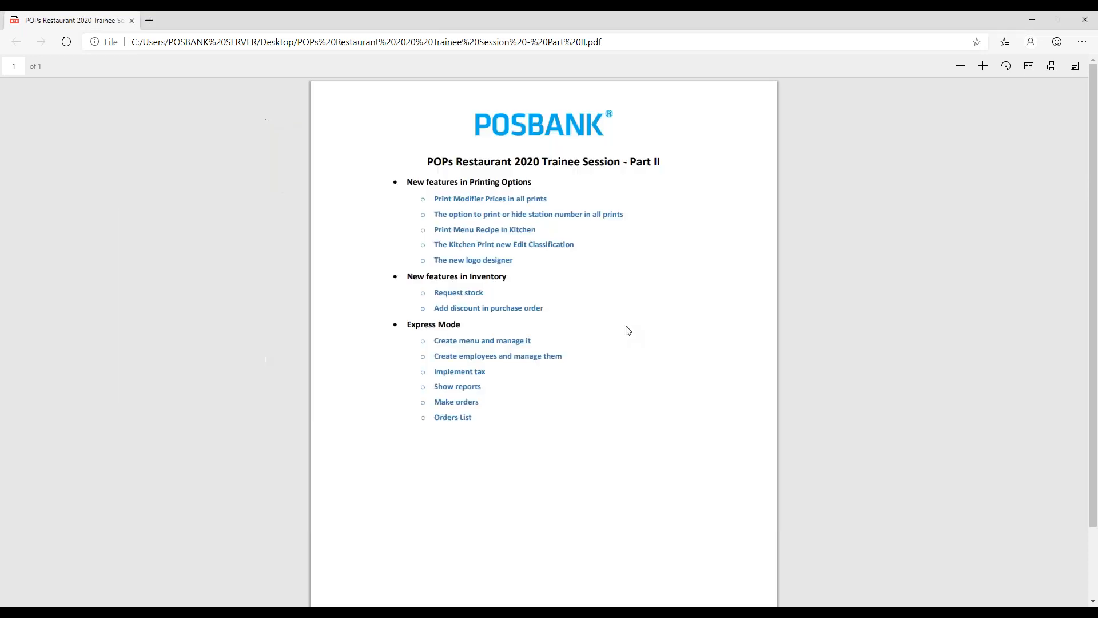
left_click_drag(436, 260, 511, 260)
left_click(532, 265)
key("alt+Tab")
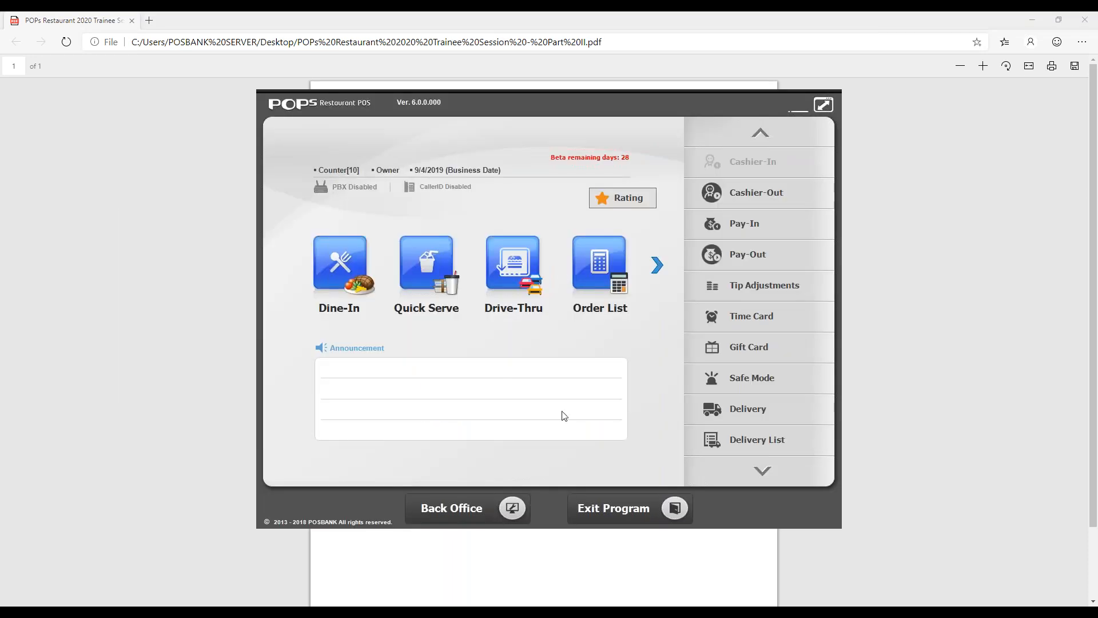
- Open the store's logo printing options in Back Office, try the Legacy logo resize type, and set it back to Automatically
left_click(516, 494)
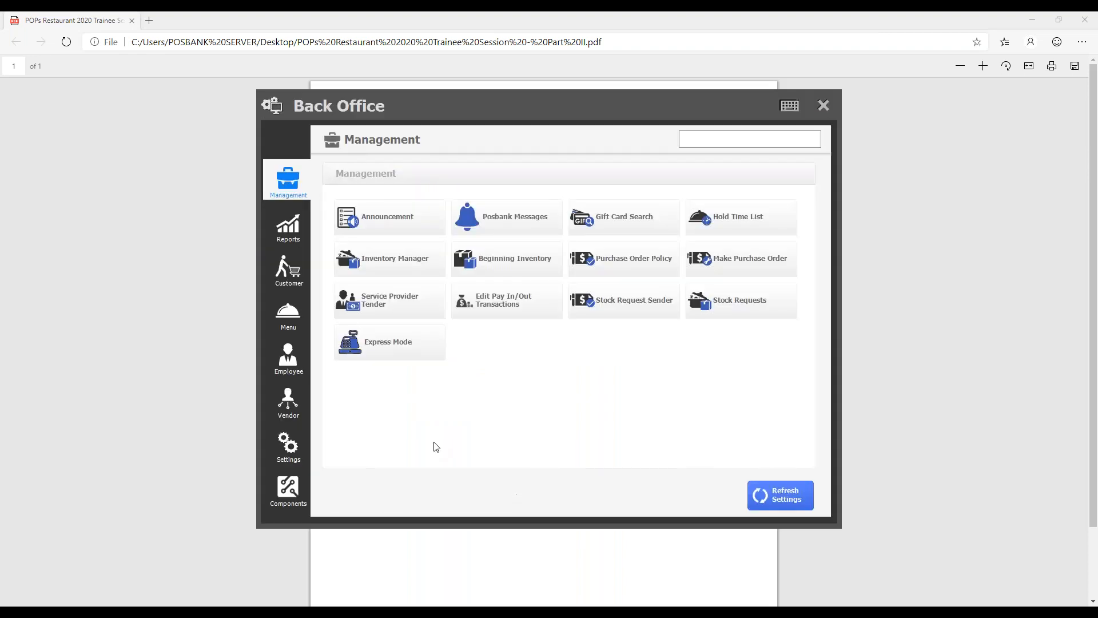
left_click(292, 447)
left_click(735, 252)
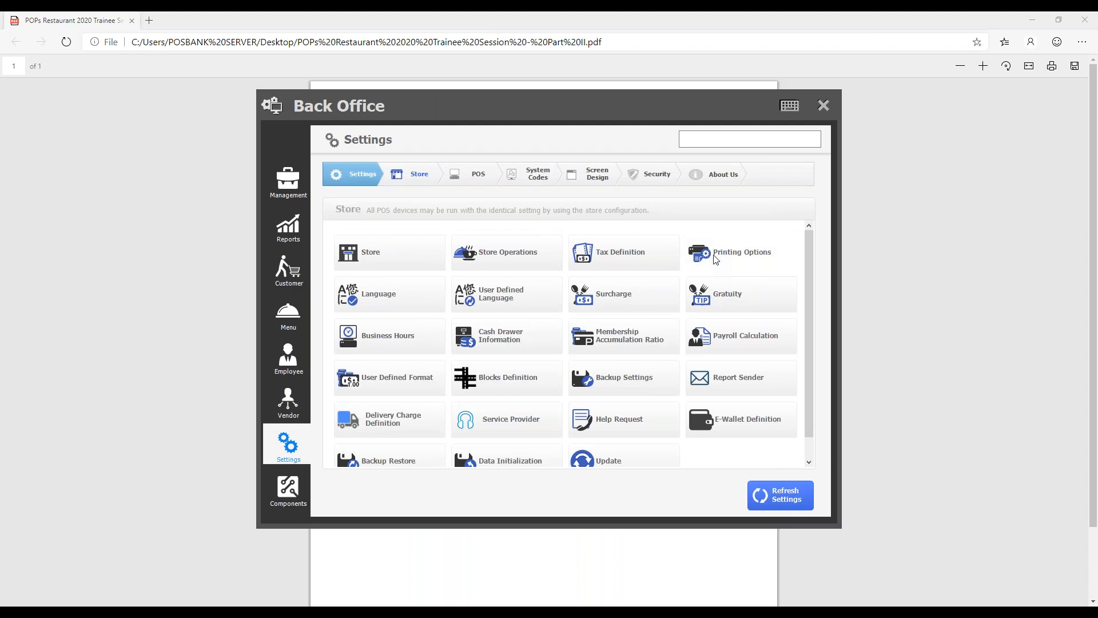
left_click(532, 135)
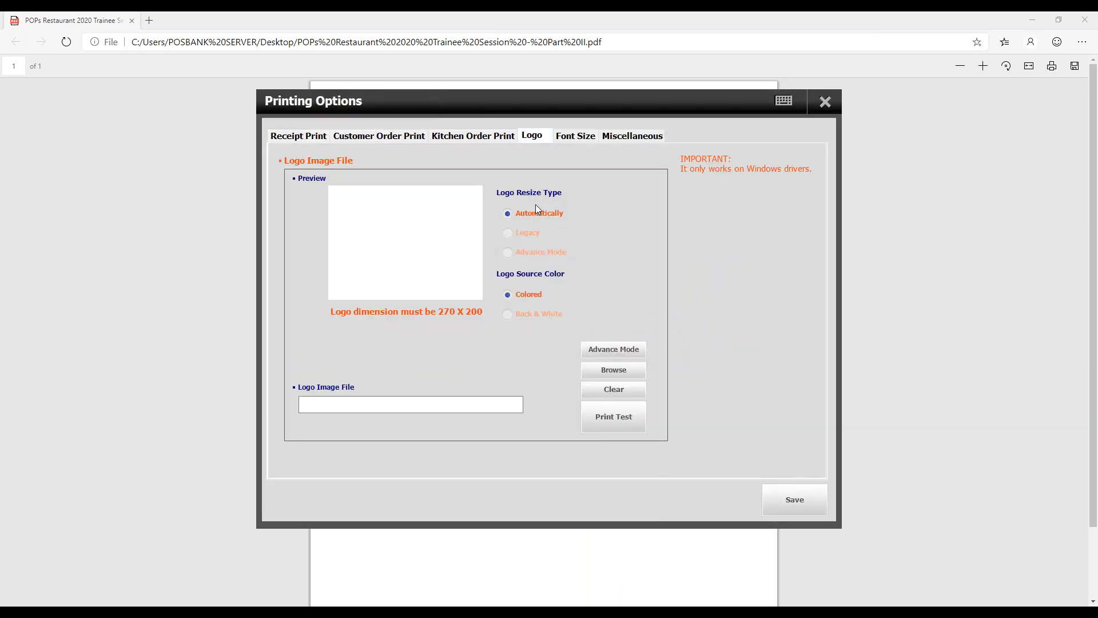
left_click(525, 234)
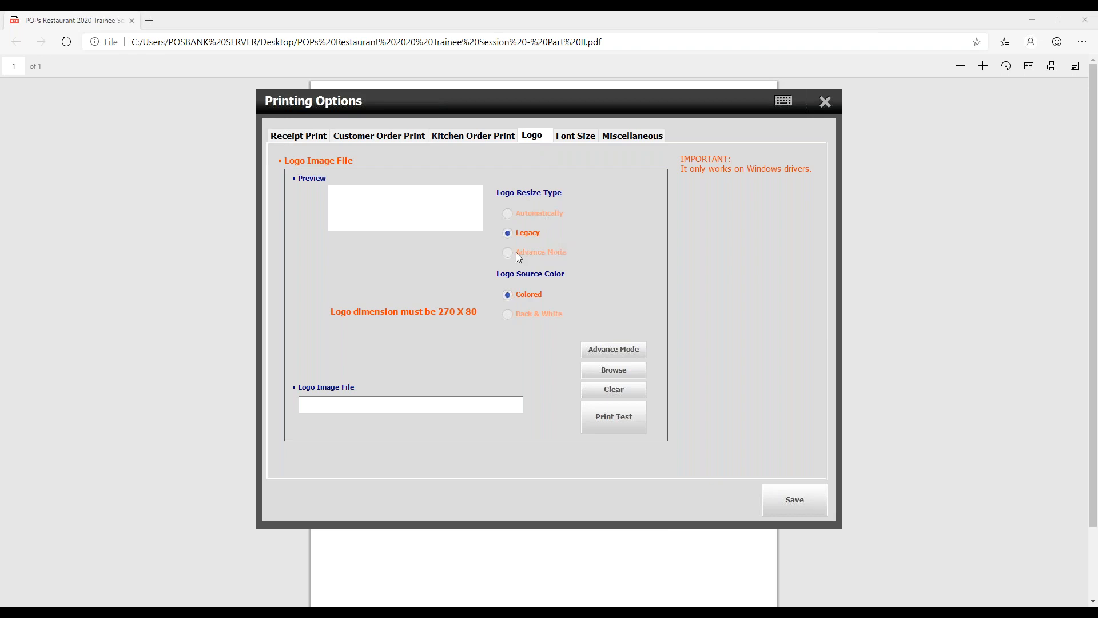
left_click(531, 213)
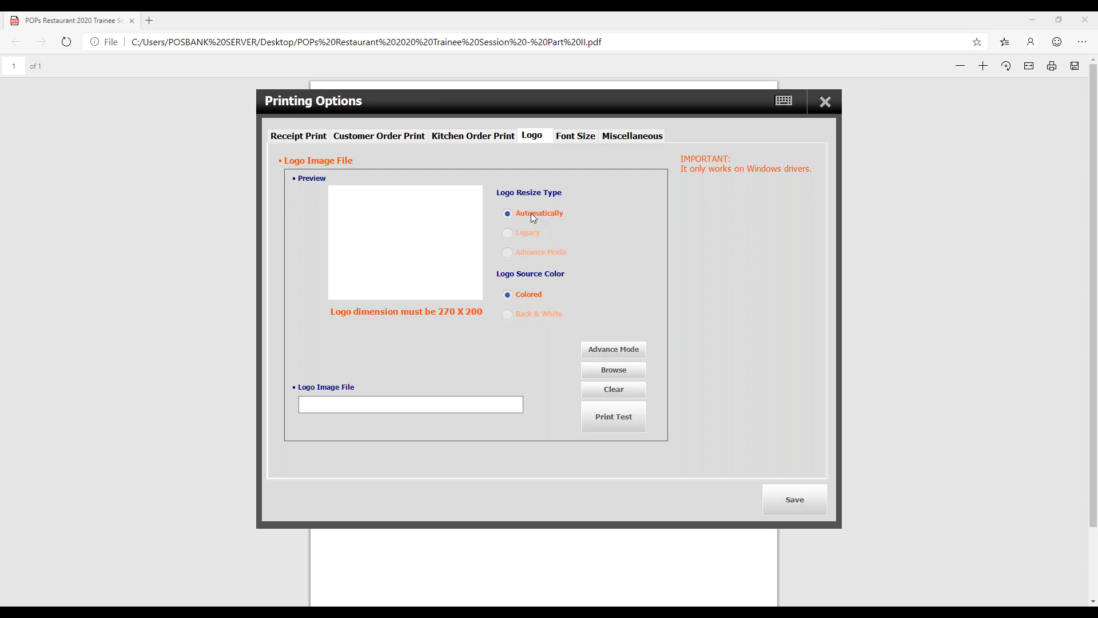
- Choose Chicken_Donburi.jpg from the POPs Restaurant Image\Entrees folder as the logo image
left_click(617, 372)
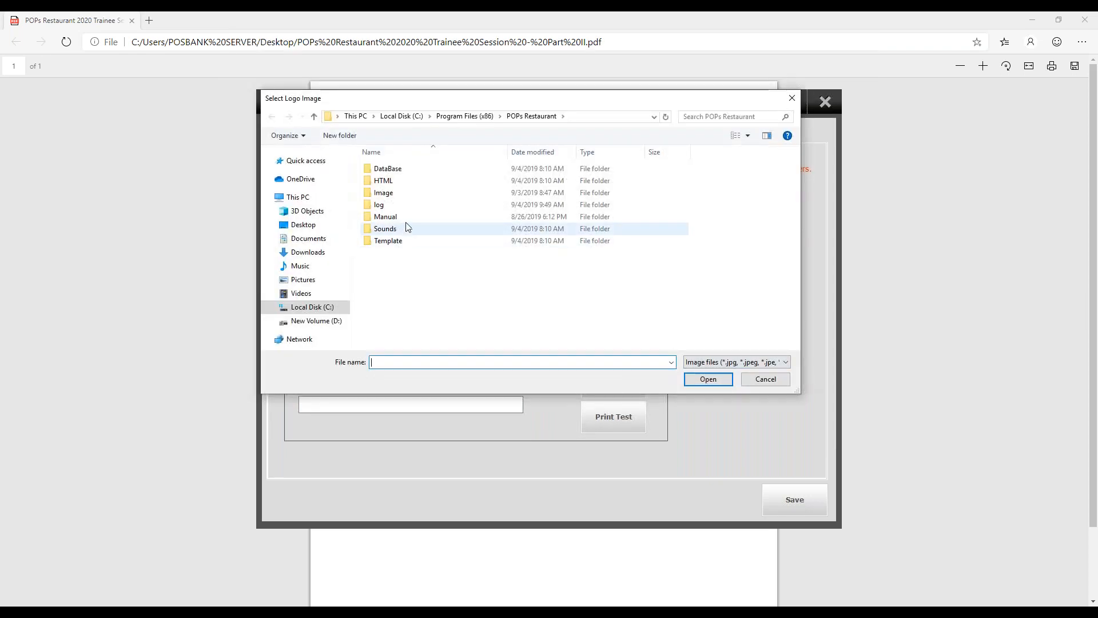
double_click(412, 197)
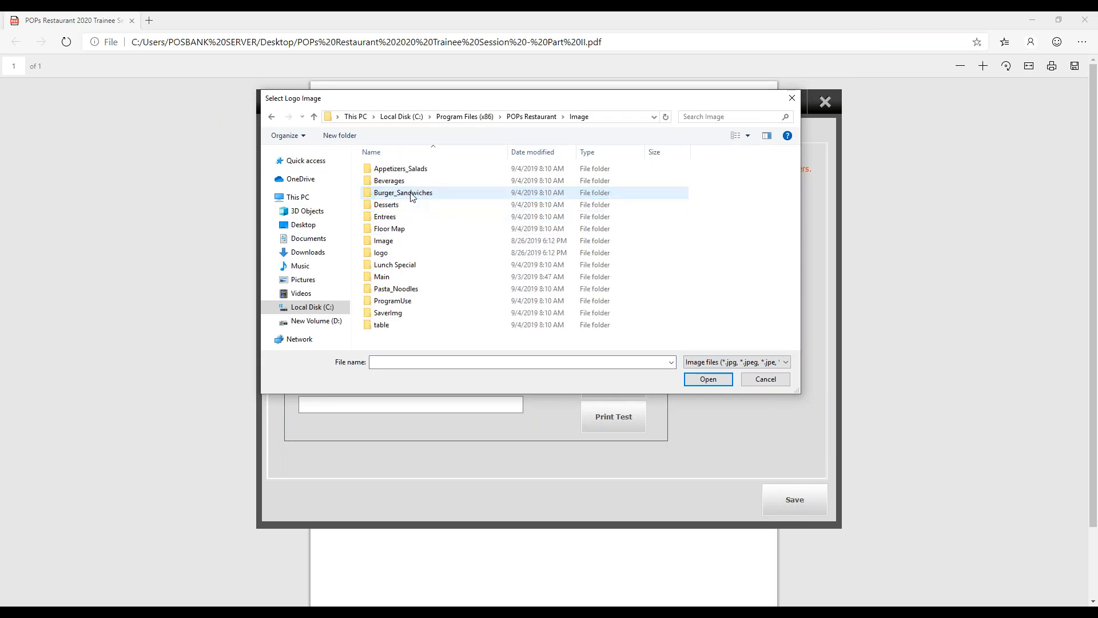
double_click(430, 212)
double_click(512, 195)
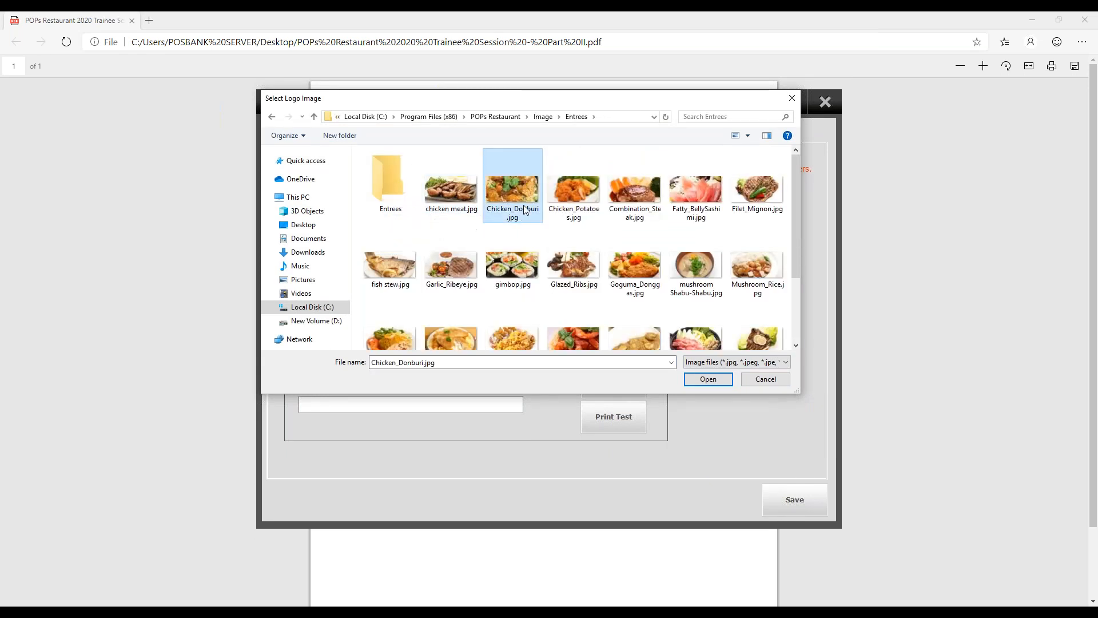
- Choose posbank-logo-678x450.jpg from the Desktop as the logo image
left_click(611, 369)
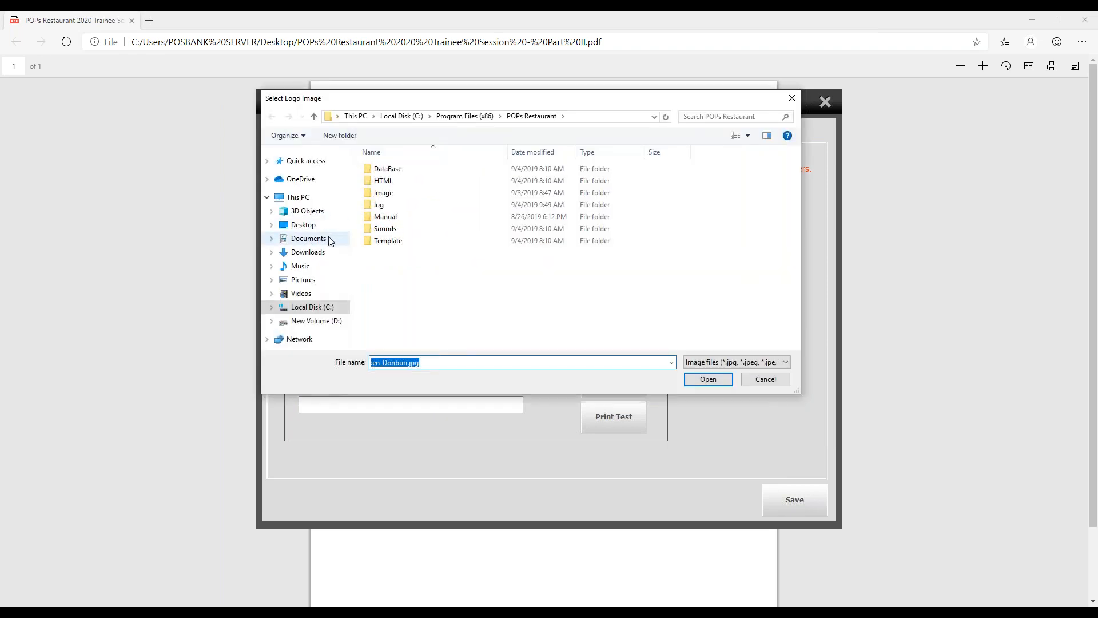
left_click(303, 279)
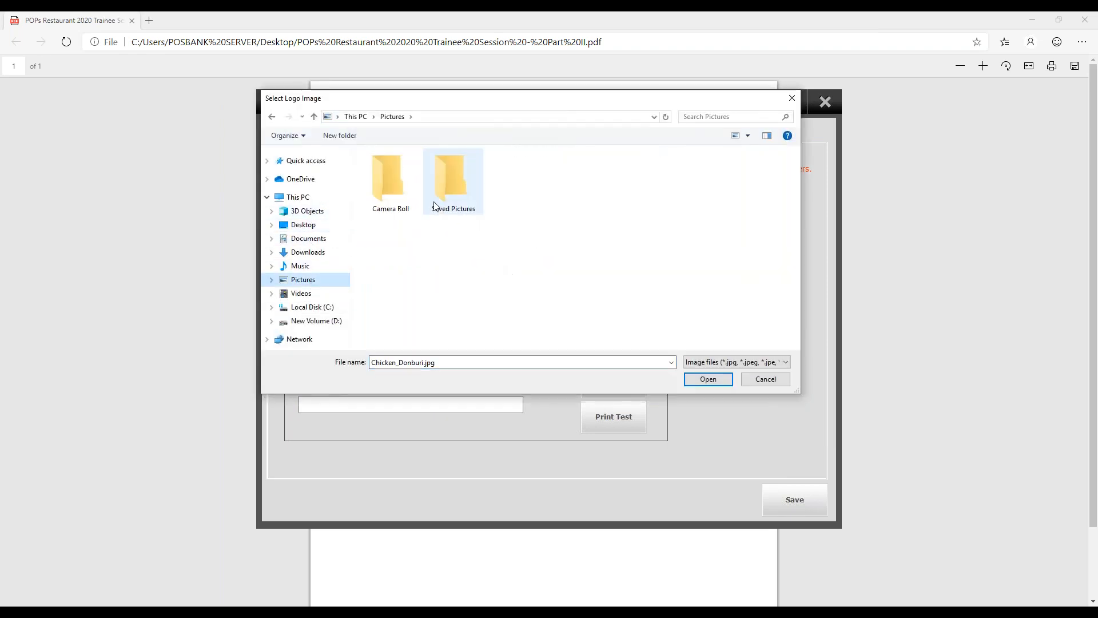
double_click(450, 201)
left_click(311, 225)
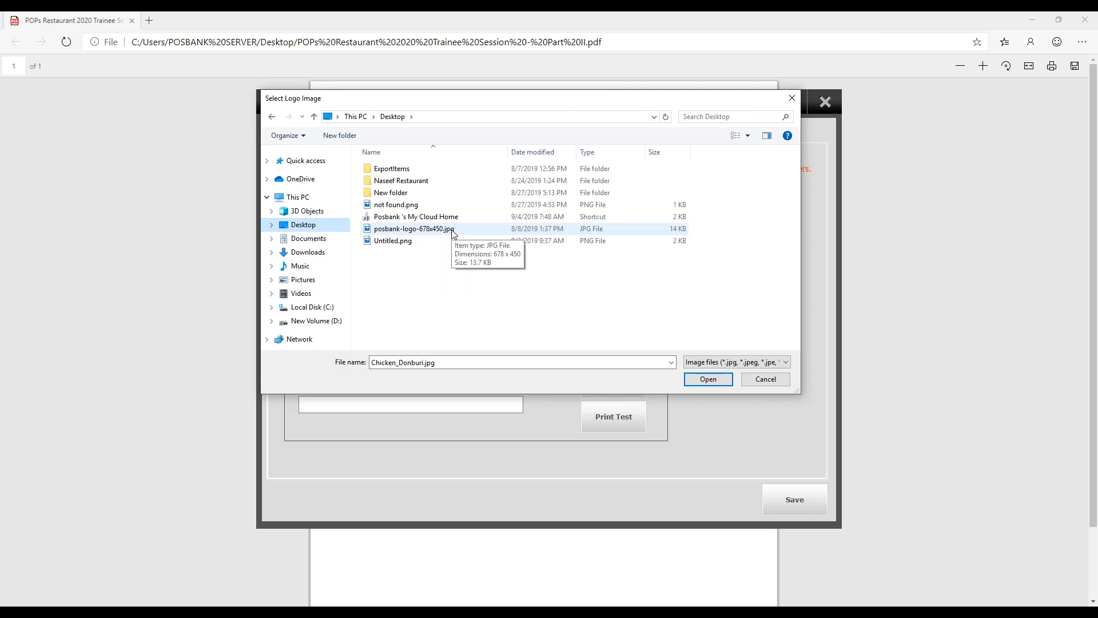
double_click(452, 229)
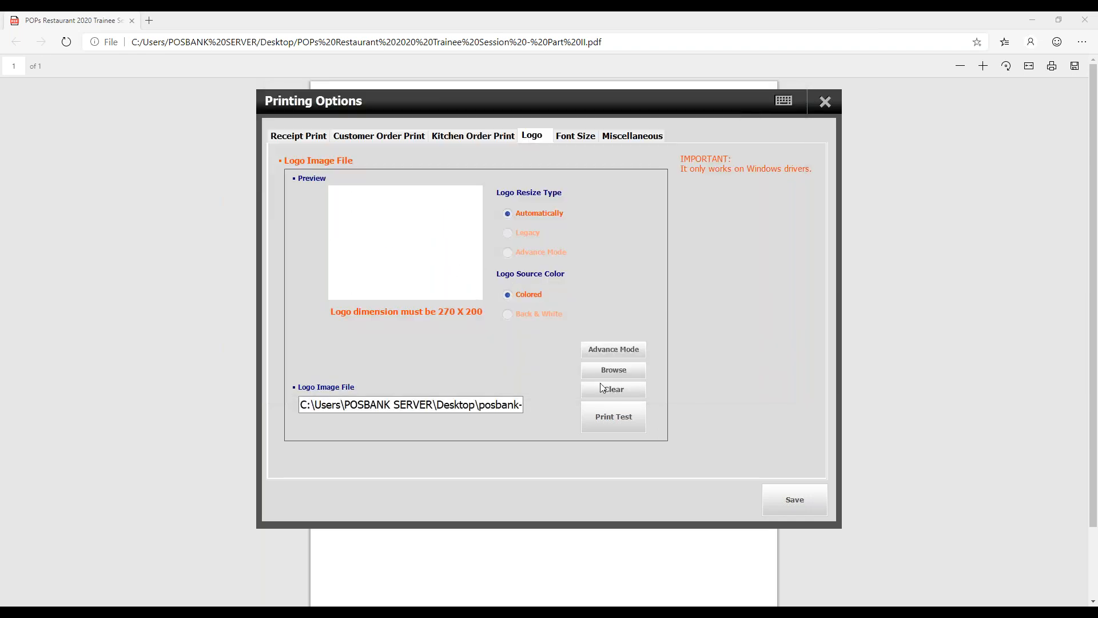
- View the Advance Mode logo editor, close it, and clear the selected logo image file
left_click(621, 354)
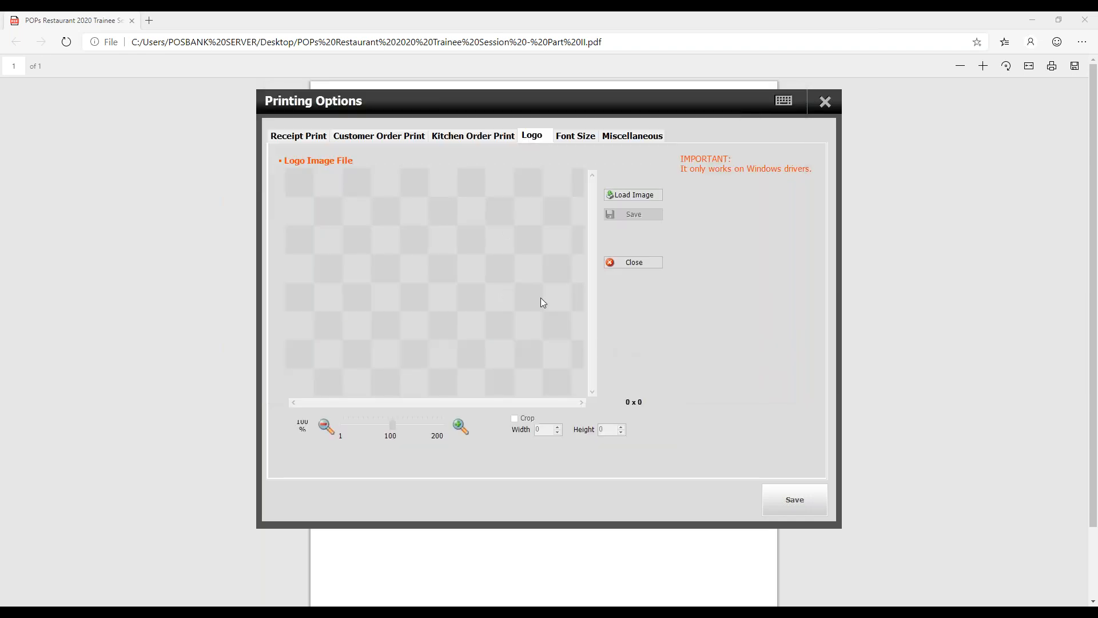
left_click(640, 262)
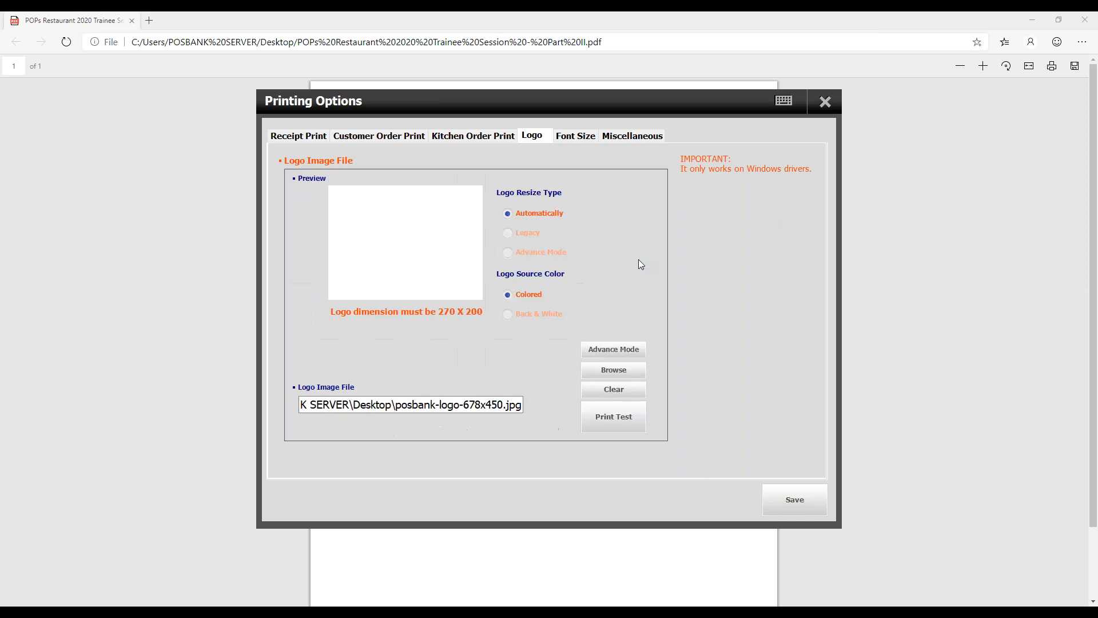
left_click(612, 391)
left_click(615, 371)
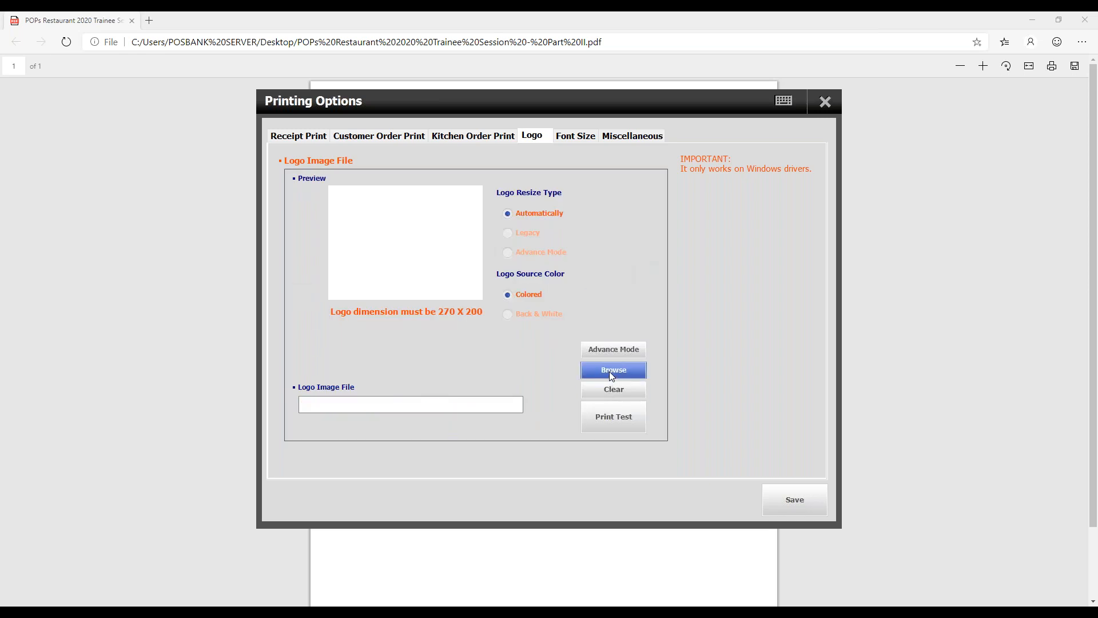
left_click(306, 224)
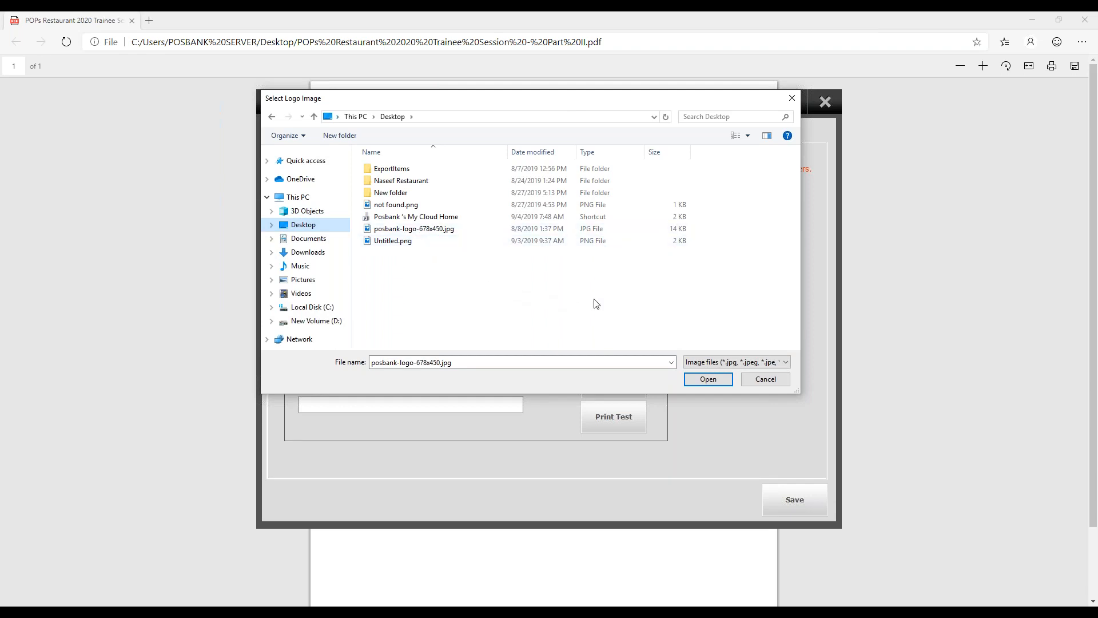
left_click(768, 379)
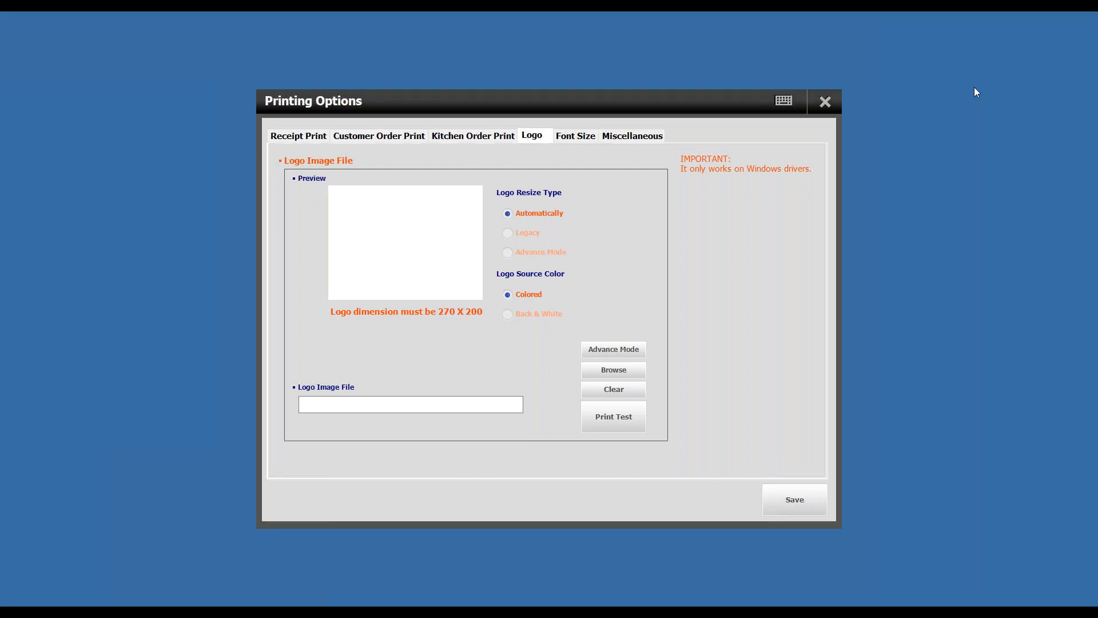
- Choose KDS Capture.png from the Desktop as the logo image and open the Advance Mode logo editor
left_click(629, 372)
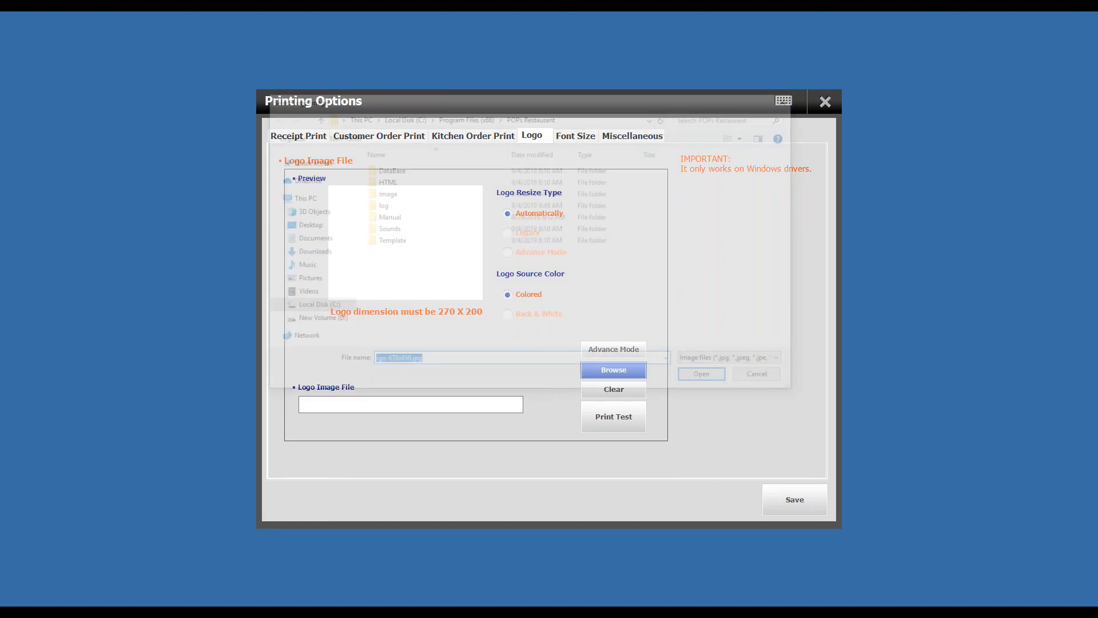
left_click(283, 225)
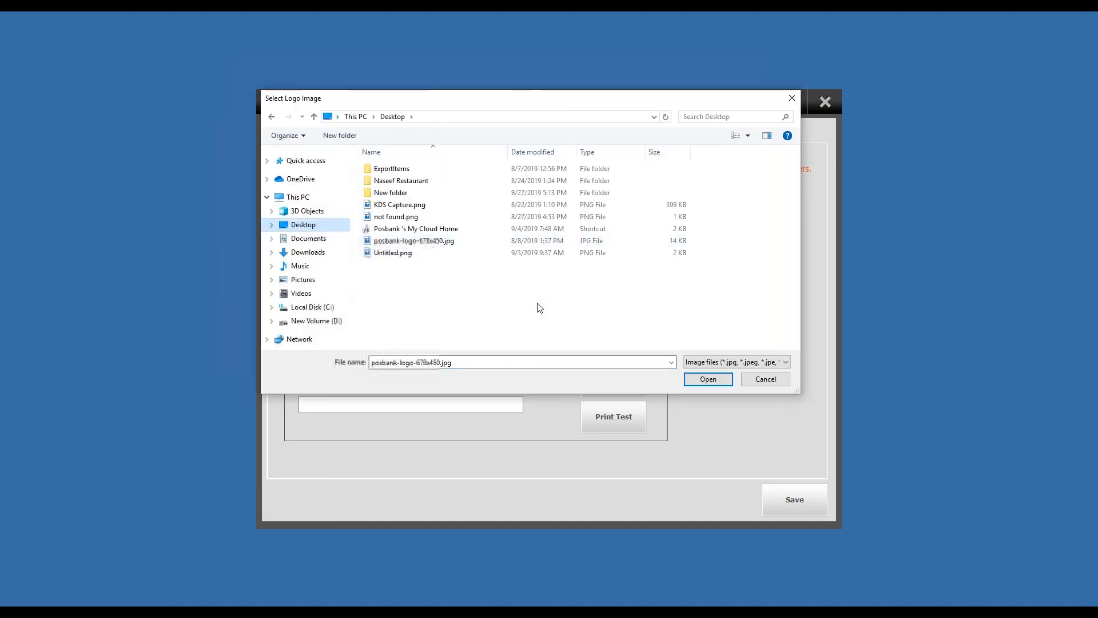
left_click(422, 205)
double_click(422, 205)
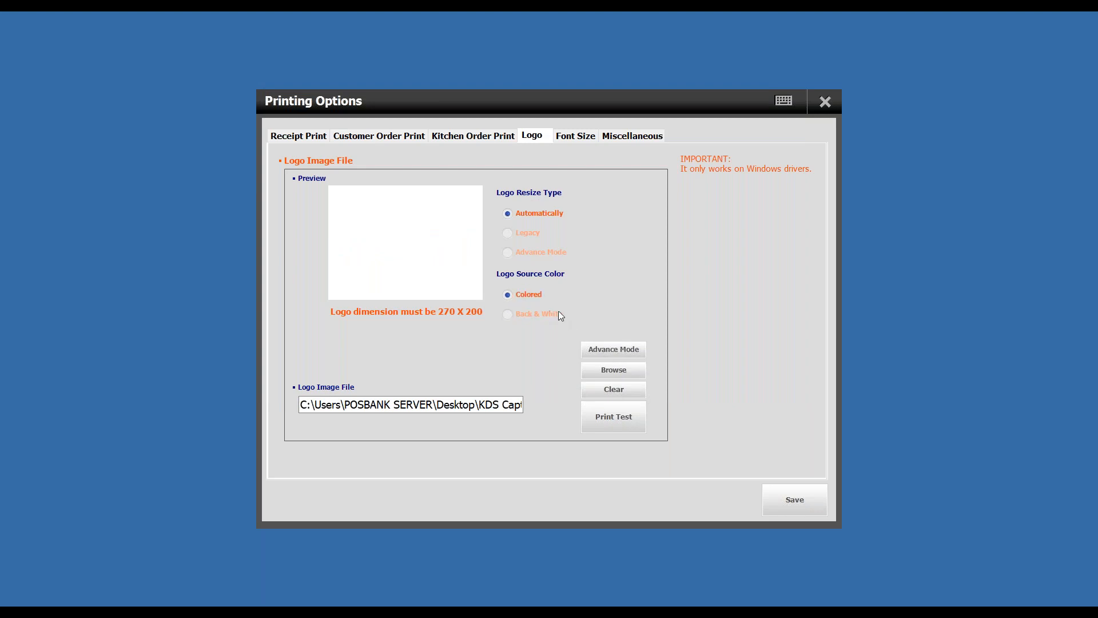
left_click(611, 351)
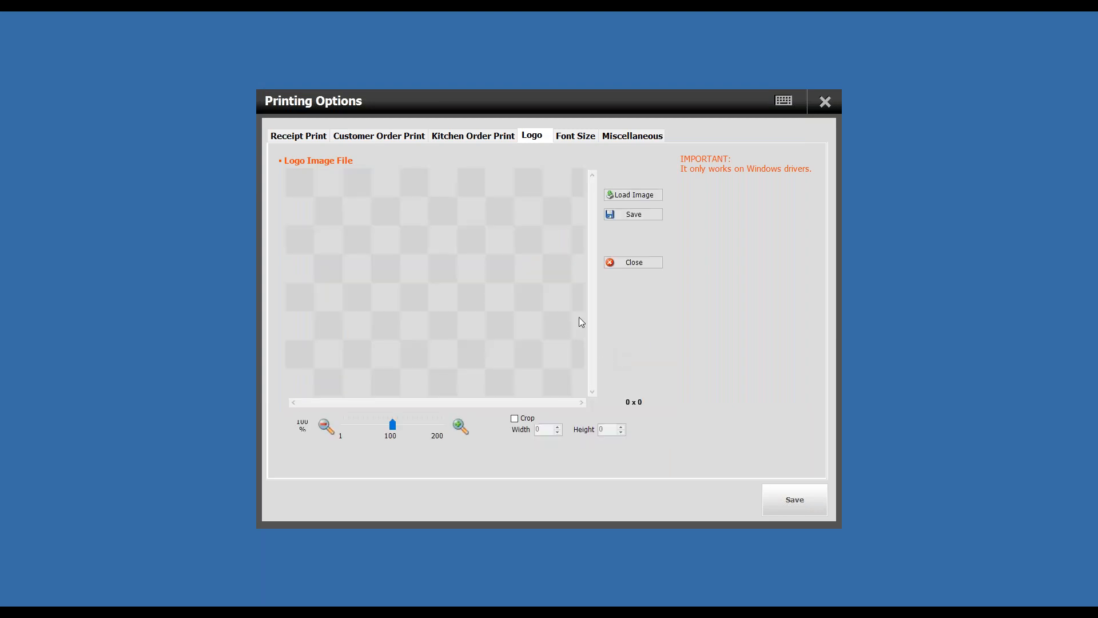
- Load posbank-logo-678x450.jpg from the Desktop into the Advance Mode logo editor, using the JPEG file filter
left_click(642, 196)
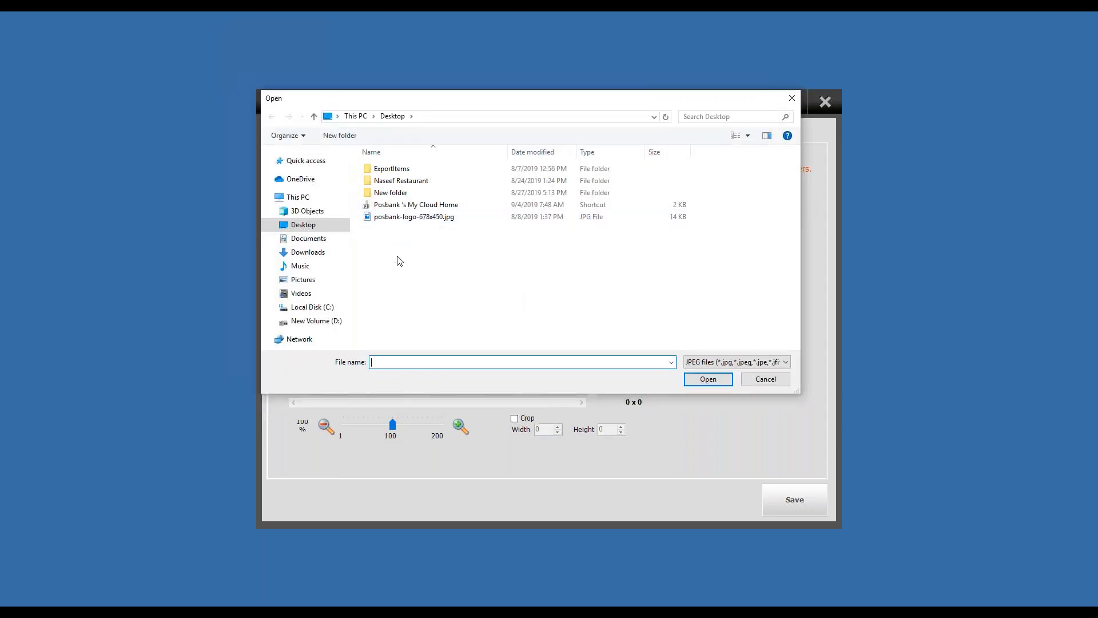
left_click(776, 362)
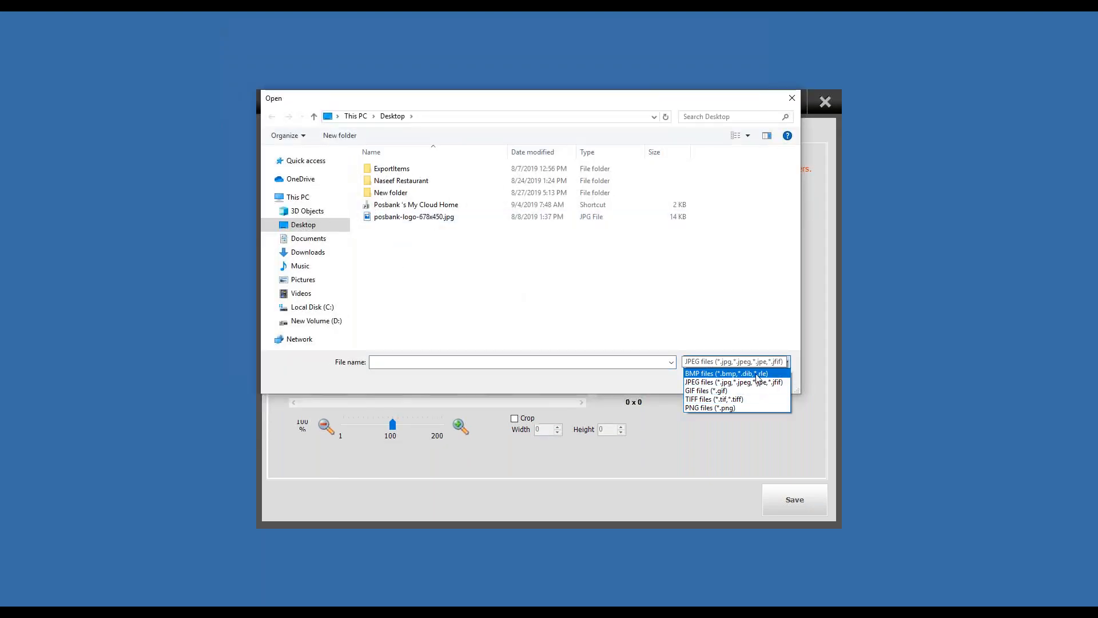
left_click(758, 374)
left_click(737, 362)
left_click(734, 381)
double_click(477, 219)
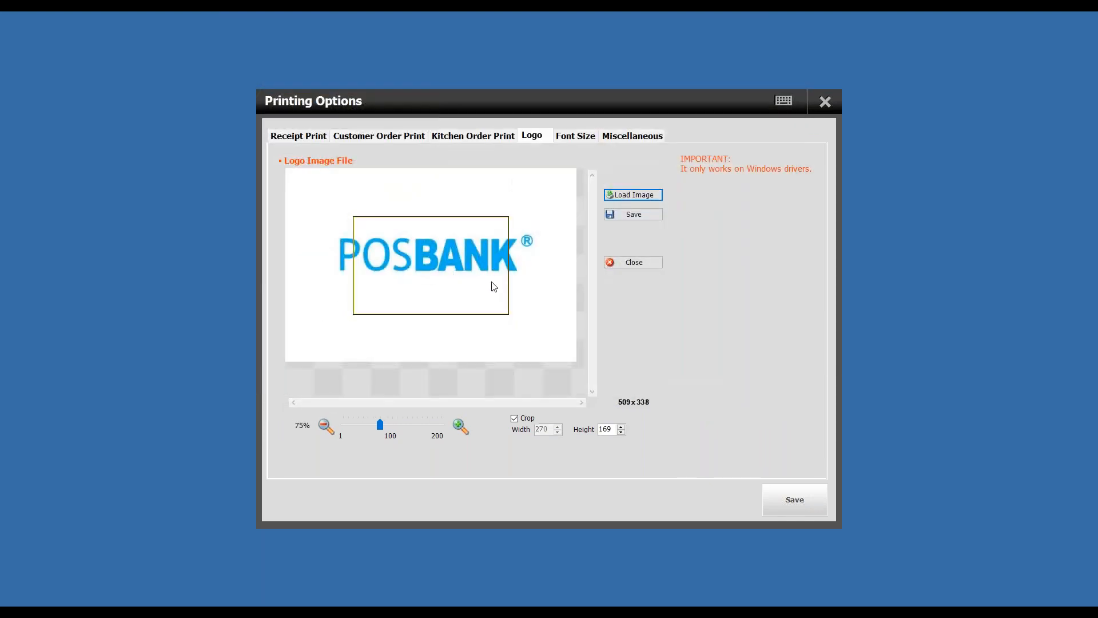
- Zoom the logo image out to 60% and move the crop frame over the POSBANK lettering
left_click_drag(419, 271, 469, 258)
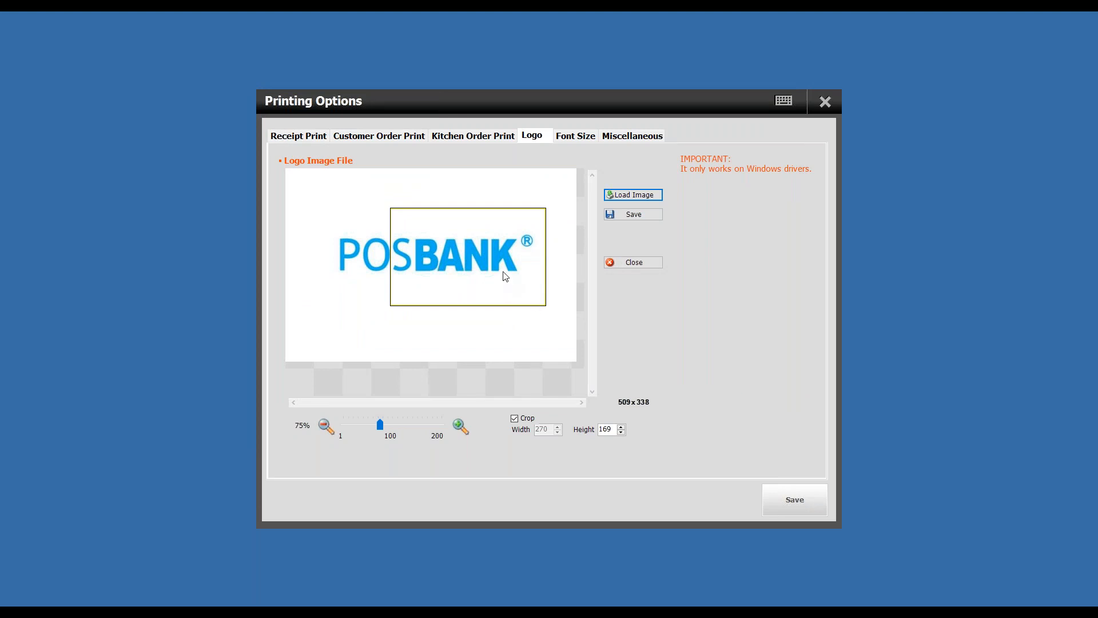
left_click(324, 425)
left_click(325, 425)
left_click(325, 425)
left_click(325, 425)
left_click(325, 425)
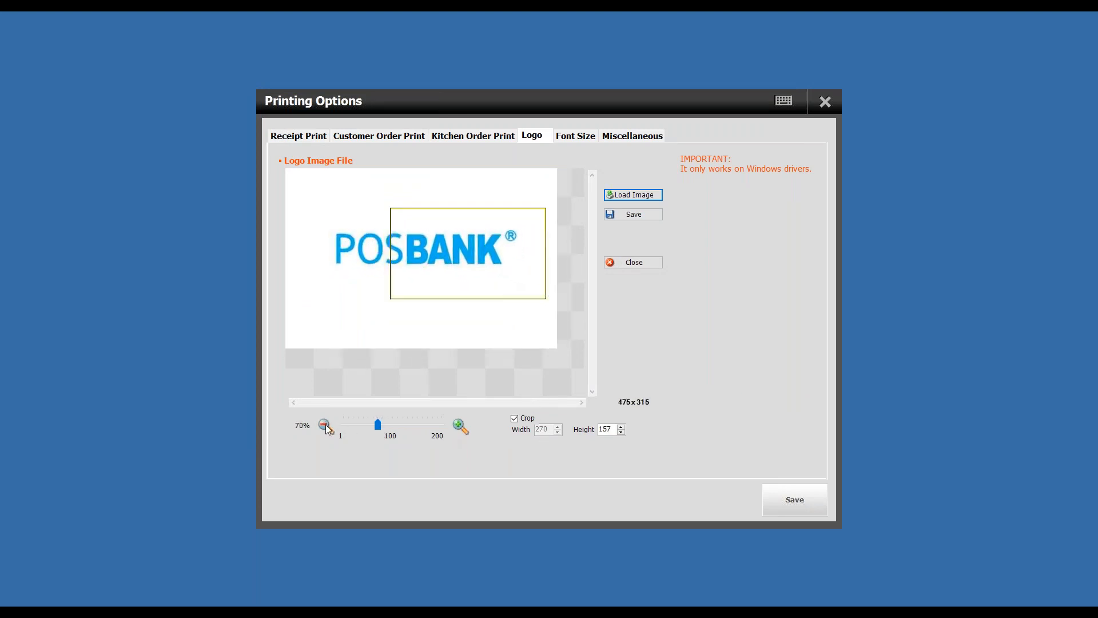
left_click(325, 425)
left_click(324, 424)
left_click(324, 424)
left_click(324, 424)
left_click_drag(464, 243, 430, 250)
left_click(322, 424)
left_click(324, 423)
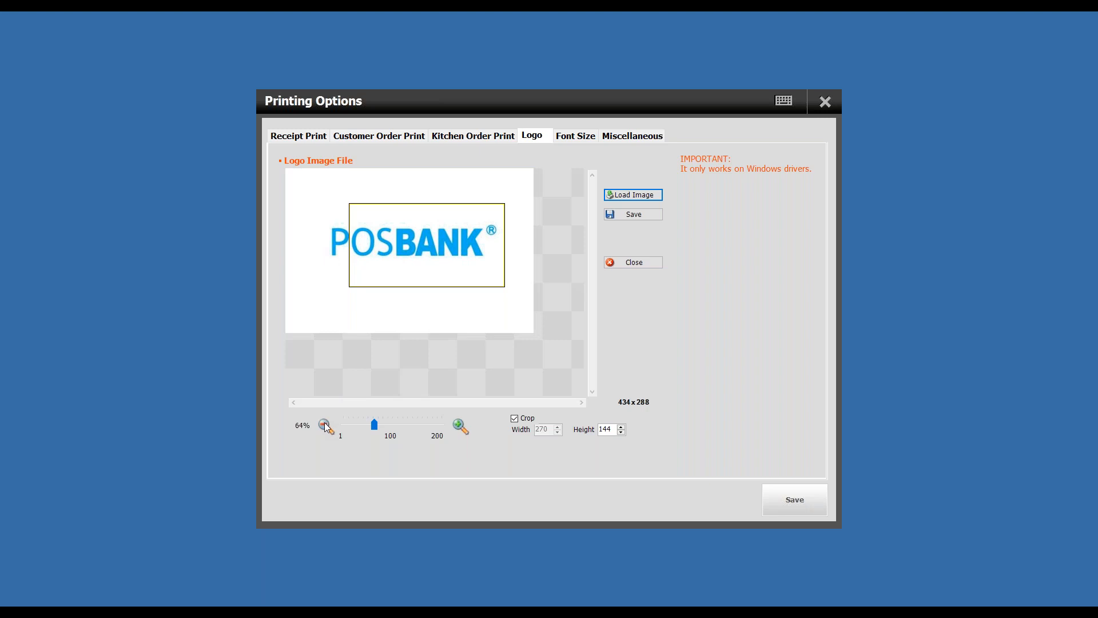
left_click(324, 424)
left_click(325, 423)
left_click(324, 423)
left_click(324, 423)
left_click_drag(427, 238, 405, 238)
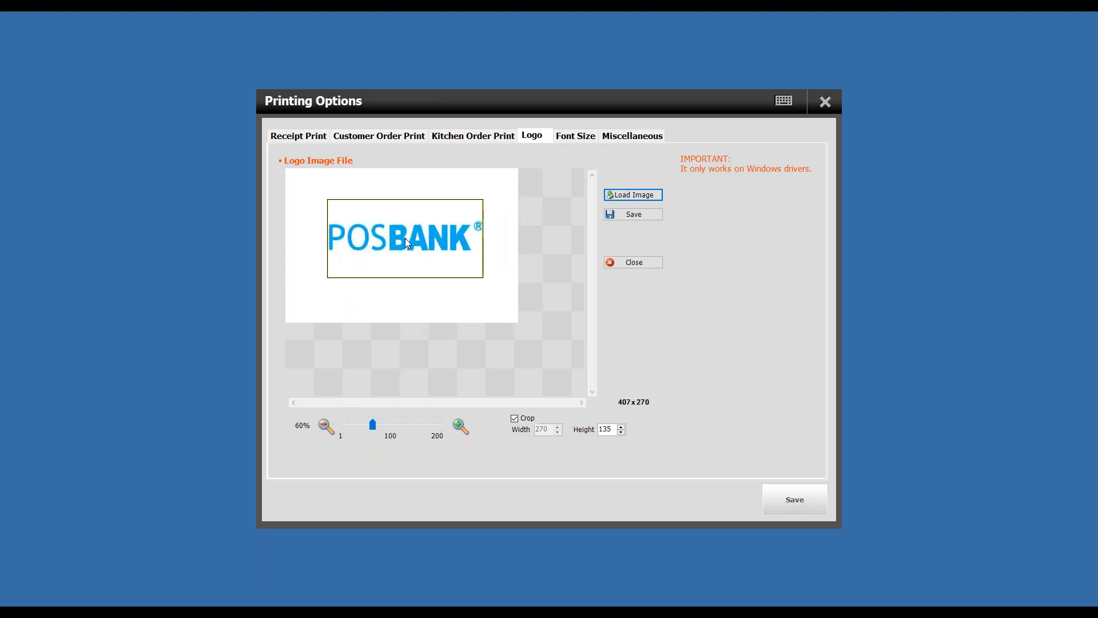
- Enlarge the logo image to 88% and reposition the crop frame around the start of the POSBANK lettering
left_click(461, 426)
left_click(461, 427)
left_click_drag(374, 425, 386, 424)
mouse_move(408, 261)
left_mouse_down()
mouse_move(443, 272)
mouse_move(410, 272)
mouse_move(421, 277)
left_mouse_up()
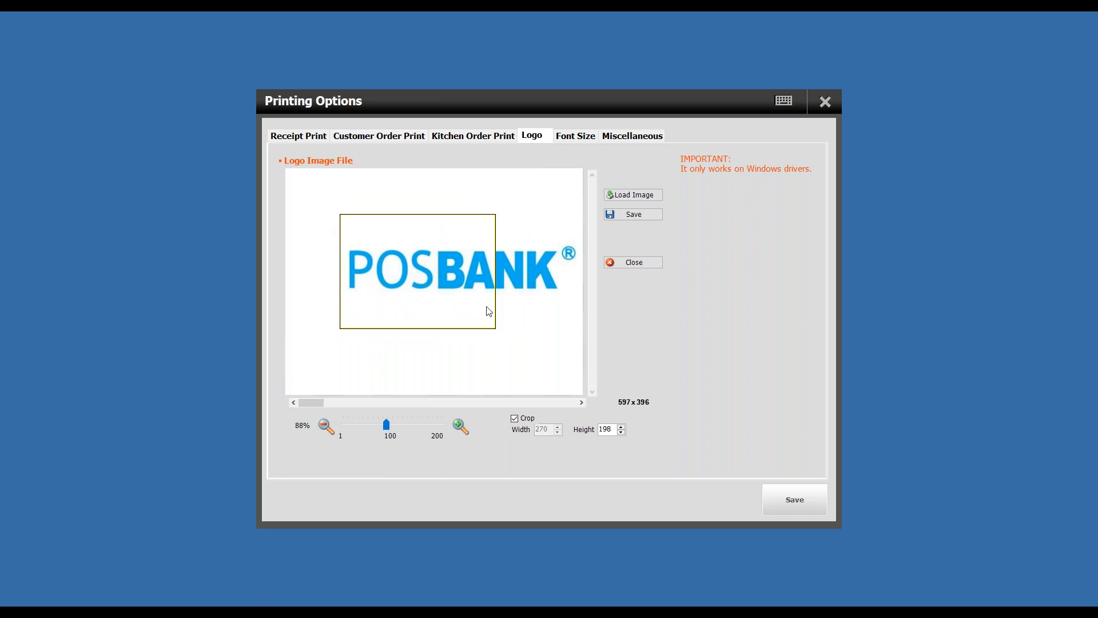
- Reduce the crop frame's height to 165 in single increments
left_click(622, 434)
left_click(622, 434)
left_click(621, 433)
left_click(622, 433)
left_click(621, 434)
left_click(621, 434)
left_click(622, 434)
left_click(622, 434)
left_click(622, 434)
left_click(622, 434)
left_click(622, 433)
left_click(622, 433)
left_click(622, 434)
left_click(621, 433)
left_click(622, 433)
left_click(621, 433)
left_click(622, 434)
left_click(621, 434)
left_click(622, 433)
left_click(622, 433)
left_click(622, 433)
left_click(621, 433)
- Set the crop height to 80, move the frame over the first letters of POSBANK, and save the cropped logo
double_click(605, 429)
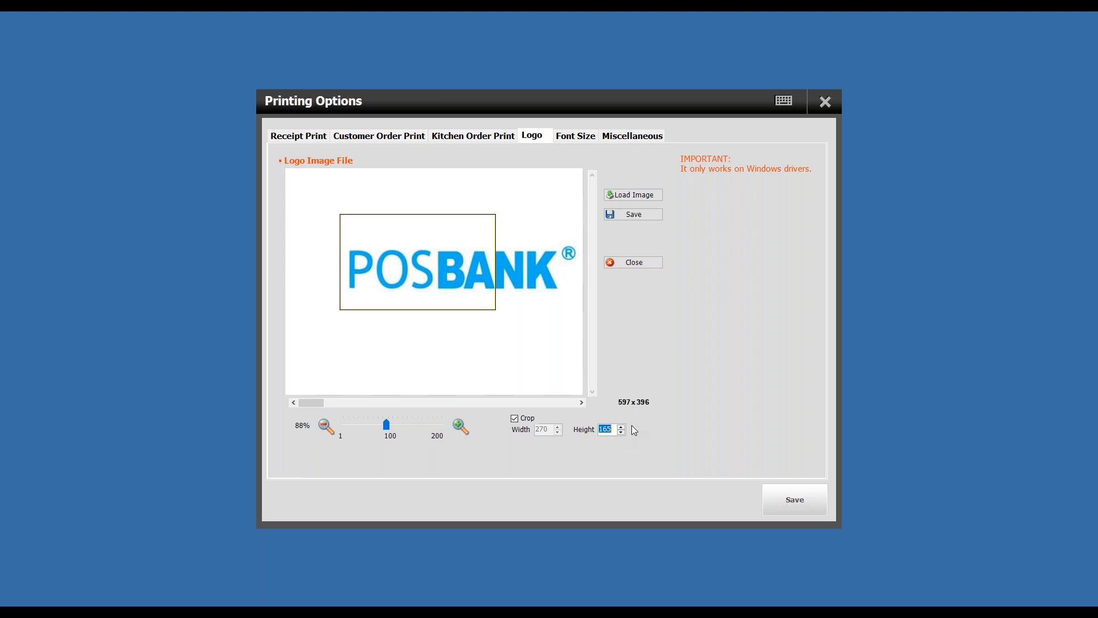
type("80")
key("Return")
left_click_drag(429, 233, 419, 271)
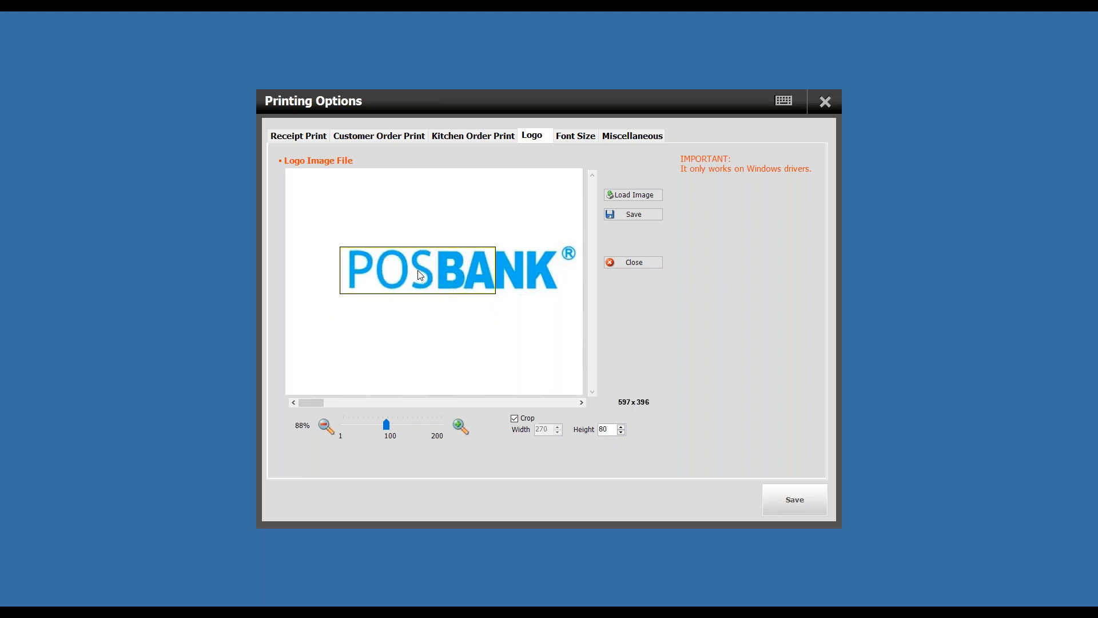
left_click(640, 218)
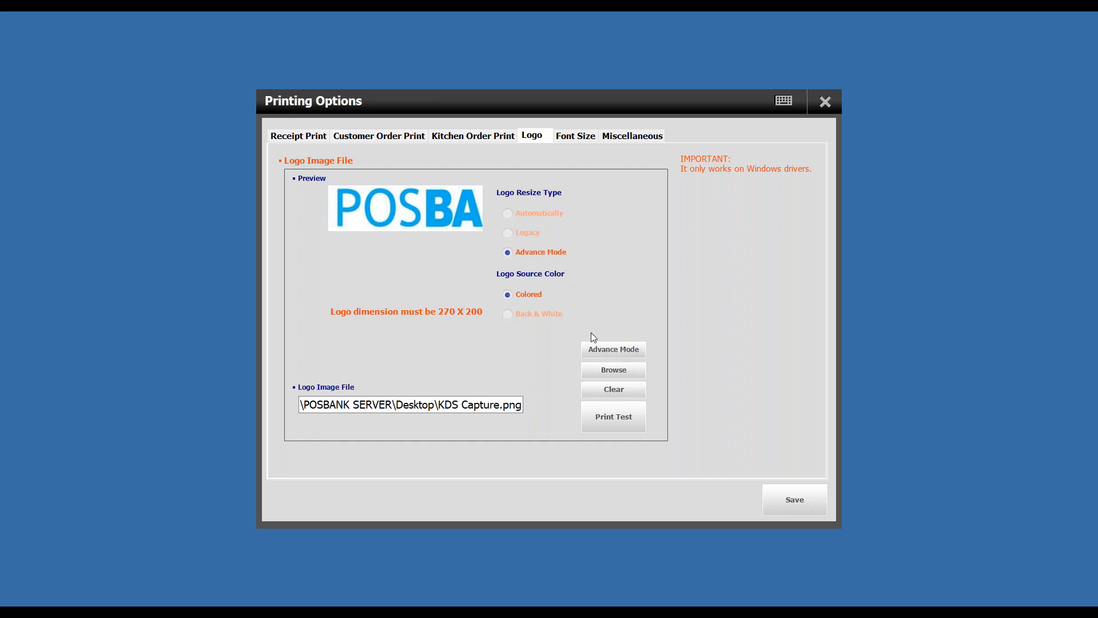
- Clear the logo image file and close Printing Options without saving
left_click(552, 321)
left_click(615, 391)
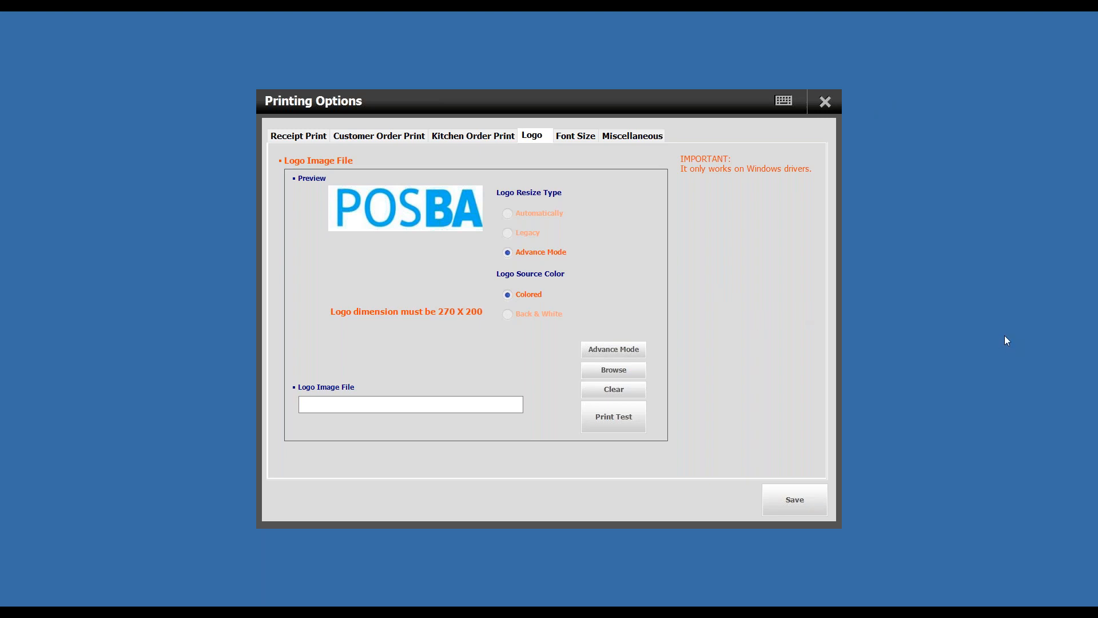
left_click(826, 103)
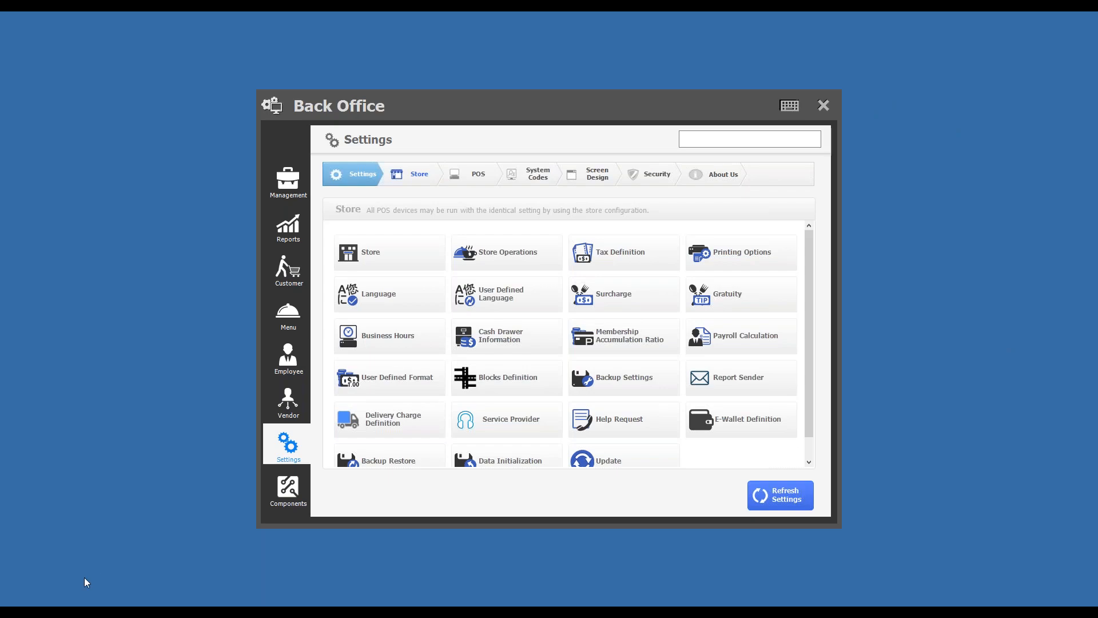
- Switch to the browser with the POPs Restaurant 2020 Trainee Session - Part II PDF and review the Request stock topic
mouse_move(61, 605)
left_click(61, 569)
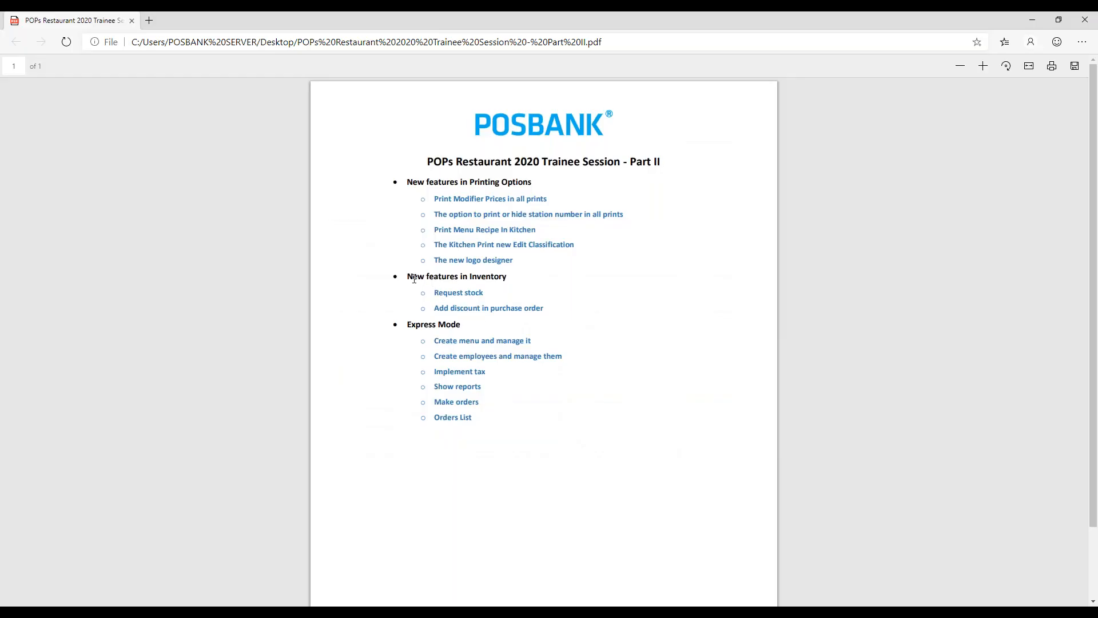
left_click_drag(440, 293, 496, 292)
left_click(497, 292)
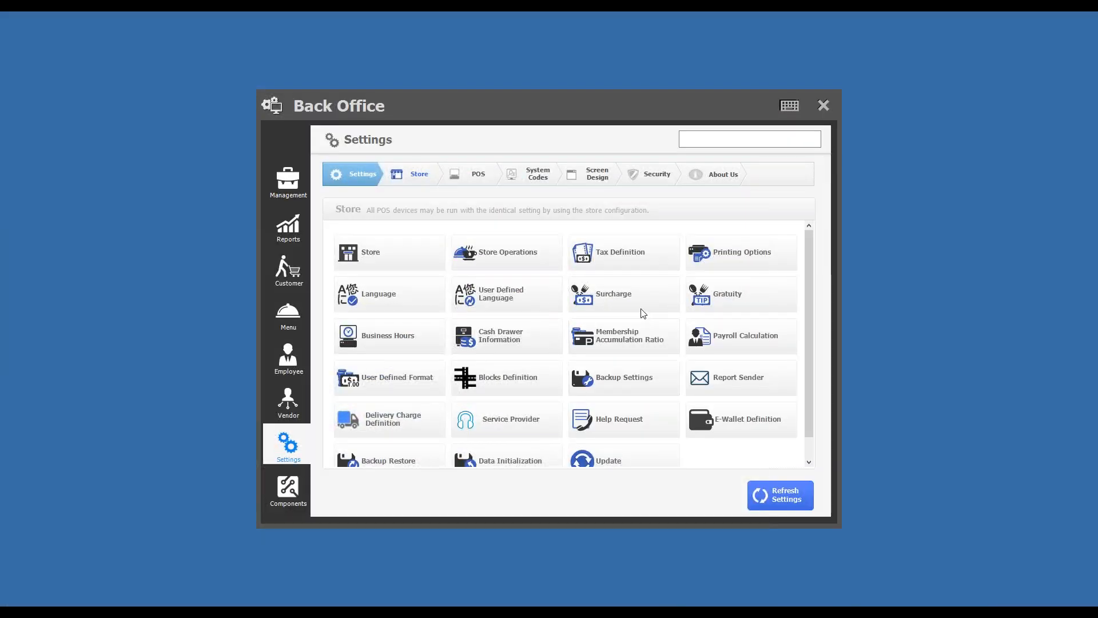
- In Back Office, set the inventory item Potato to minimum level 5 and auto order quantity 15, and save it
left_click(295, 318)
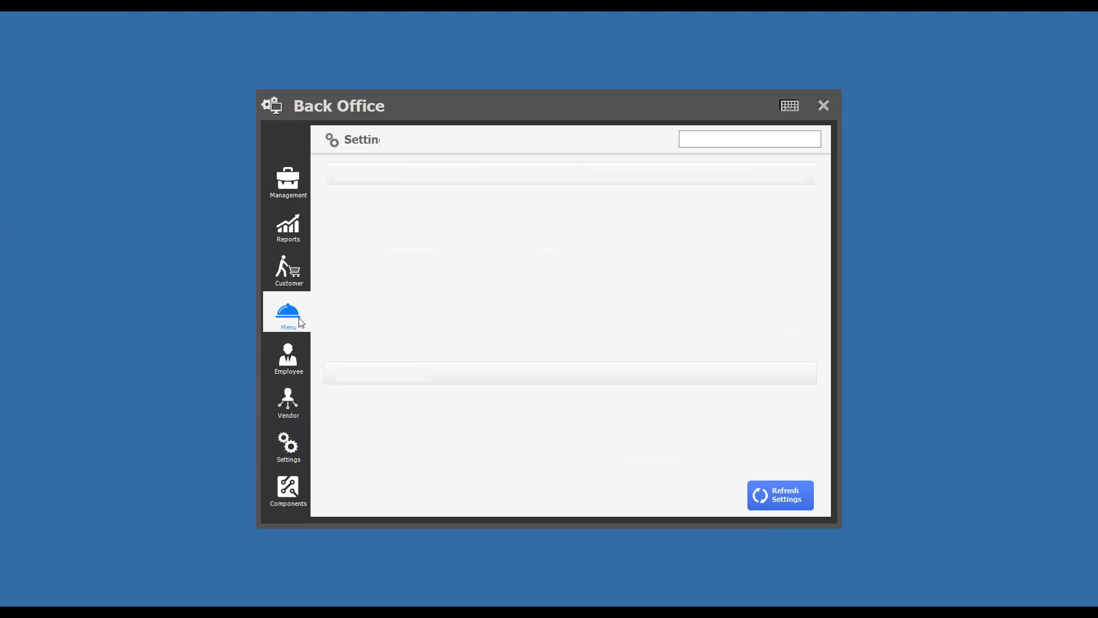
left_click(625, 259)
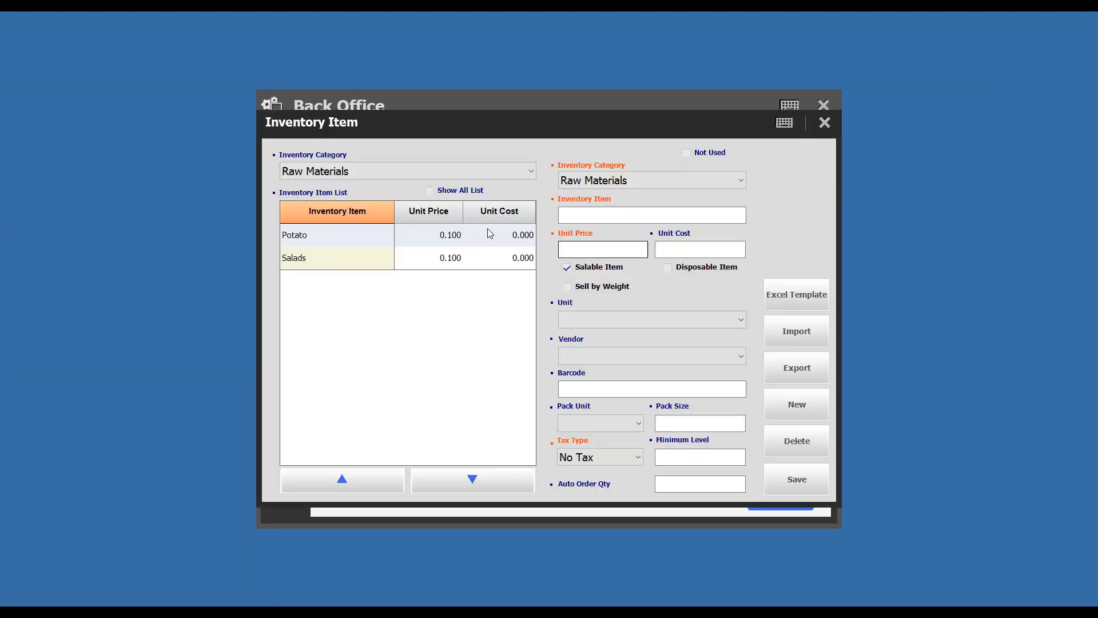
left_click(453, 234)
left_click(701, 457)
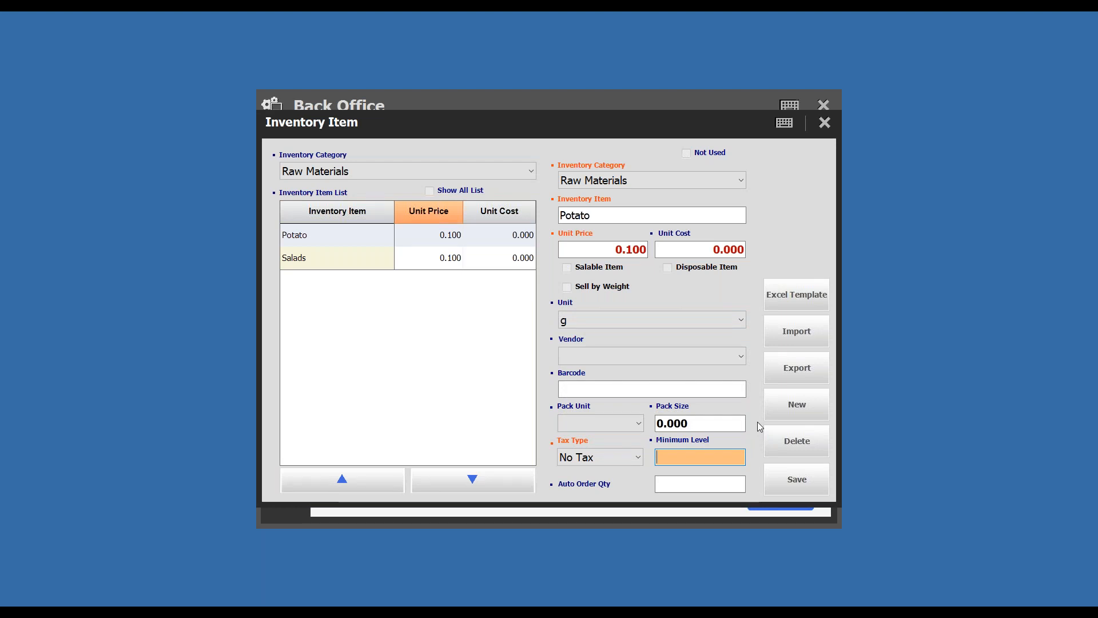
left_click(691, 485)
left_click(704, 456)
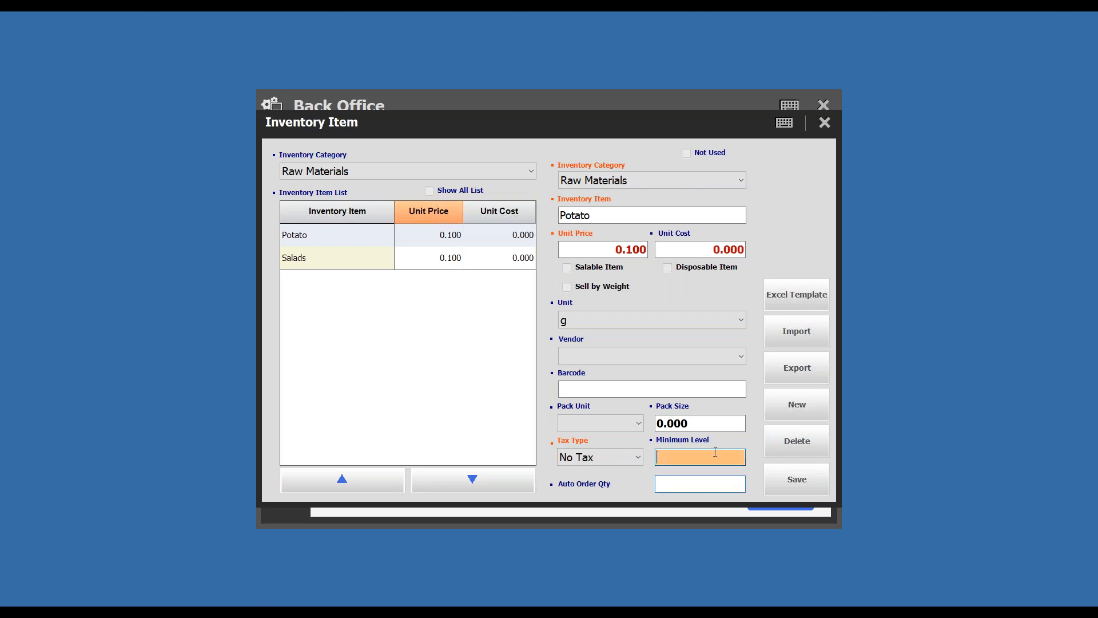
type("5")
left_click(710, 482)
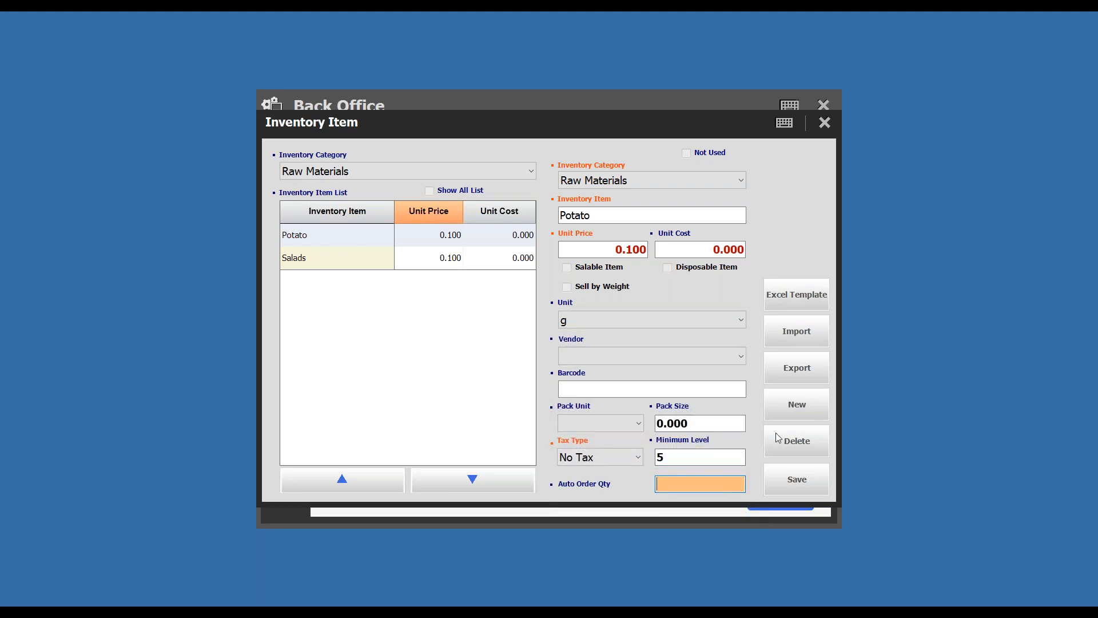
type("15")
left_click(795, 484)
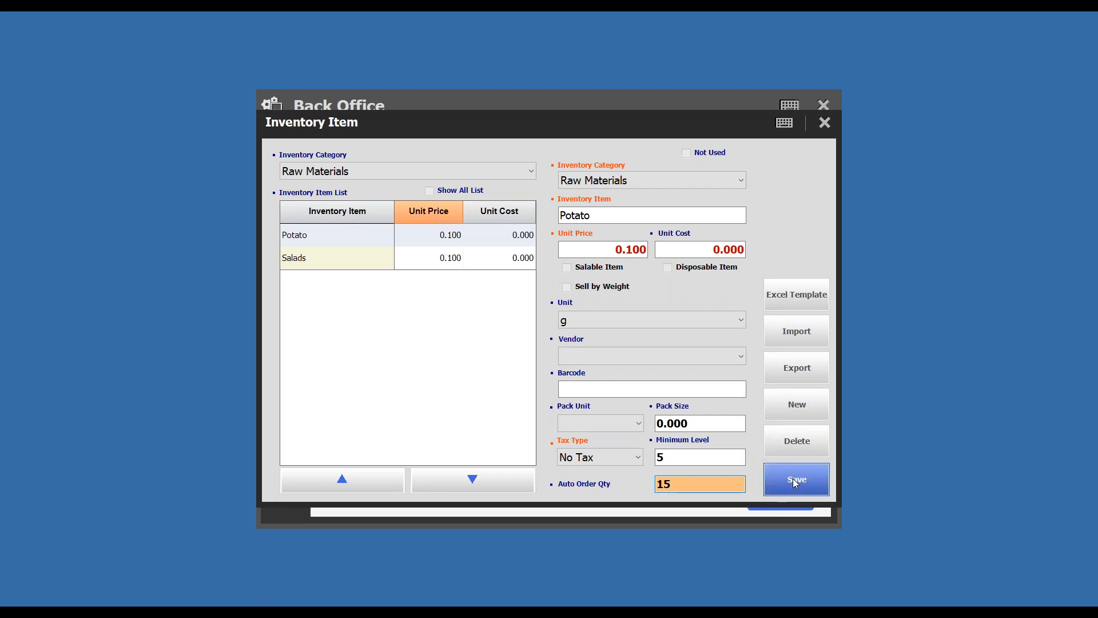
- Set the inventory item Salads to minimum level 10 and auto order quantity 60, save it, and close Inventory Item
left_click(421, 259)
left_click(688, 455)
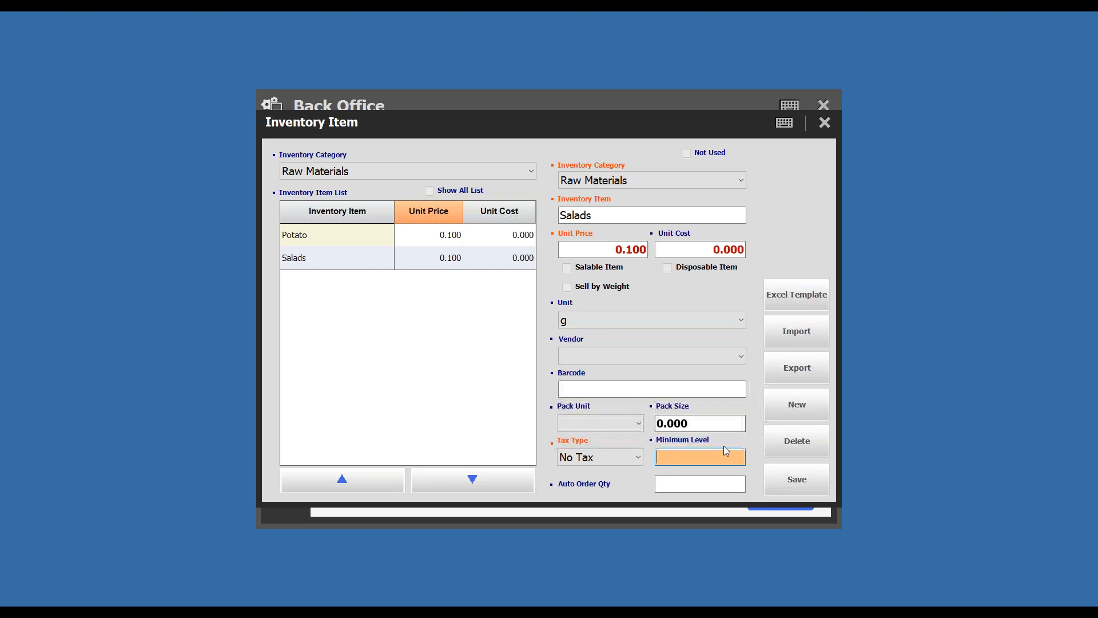
type("10")
left_click(702, 483)
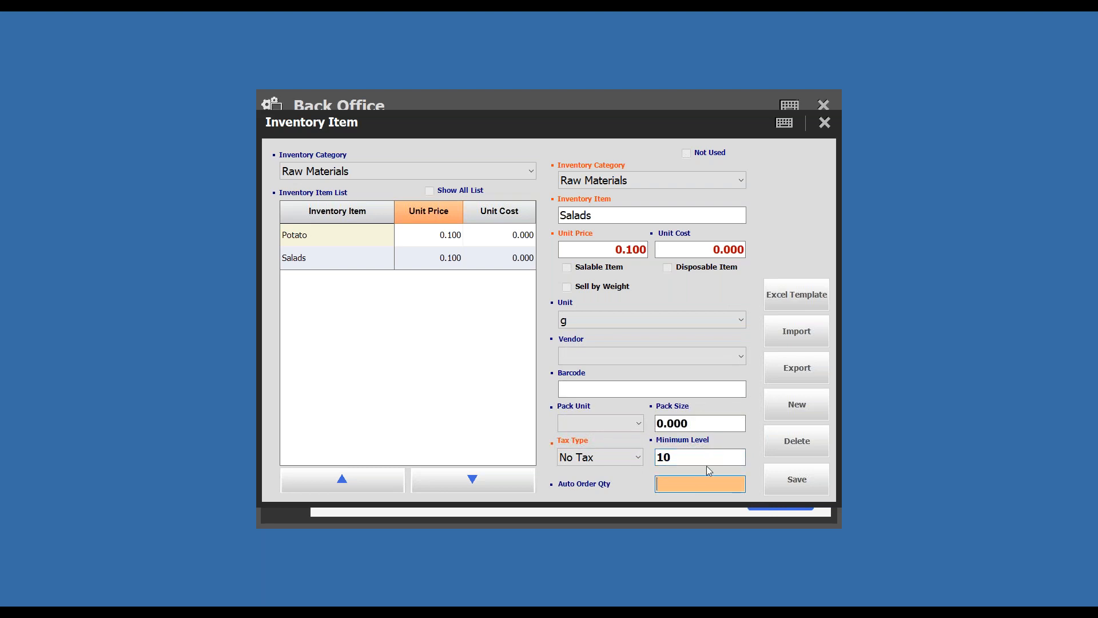
type("60")
left_click(811, 482)
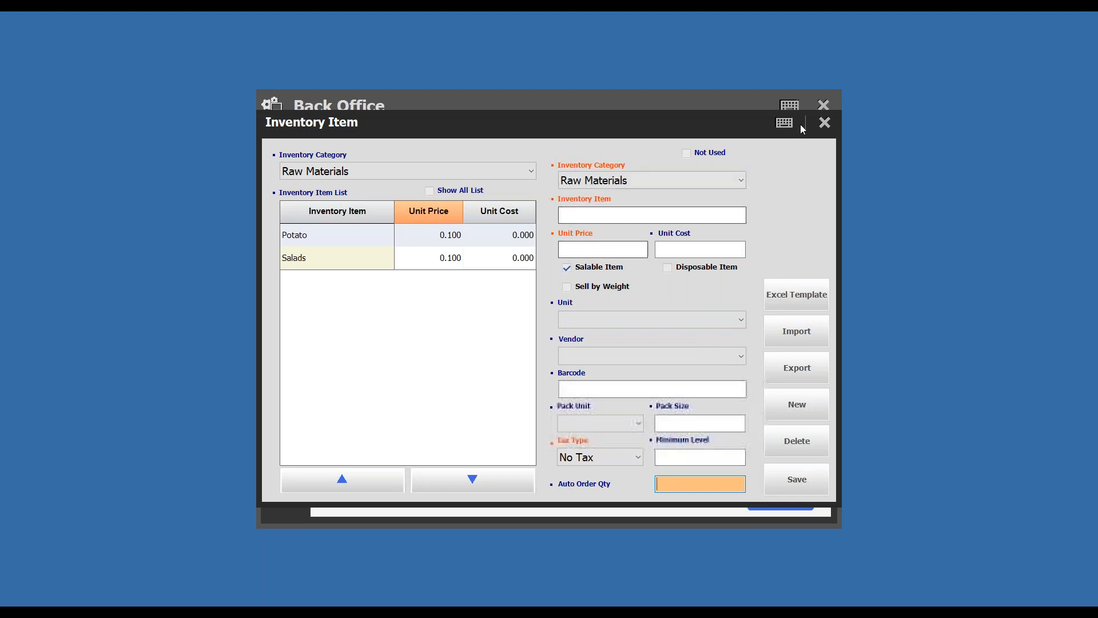
left_click(825, 122)
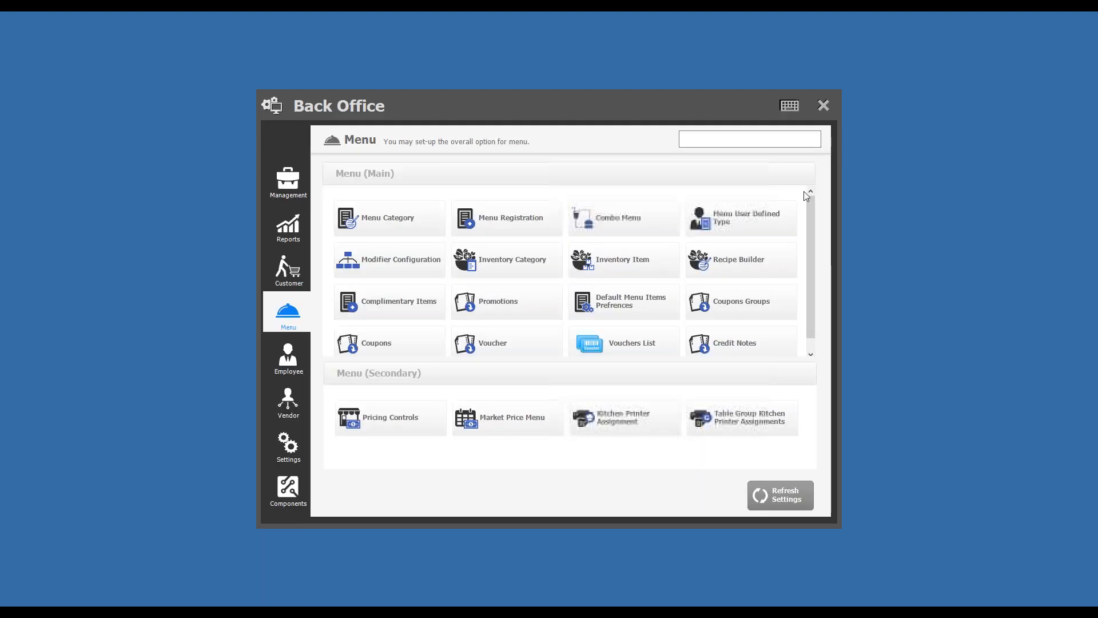
- View the Purchase Order Auto Generation report for all inventory categories and close it
left_click(293, 221)
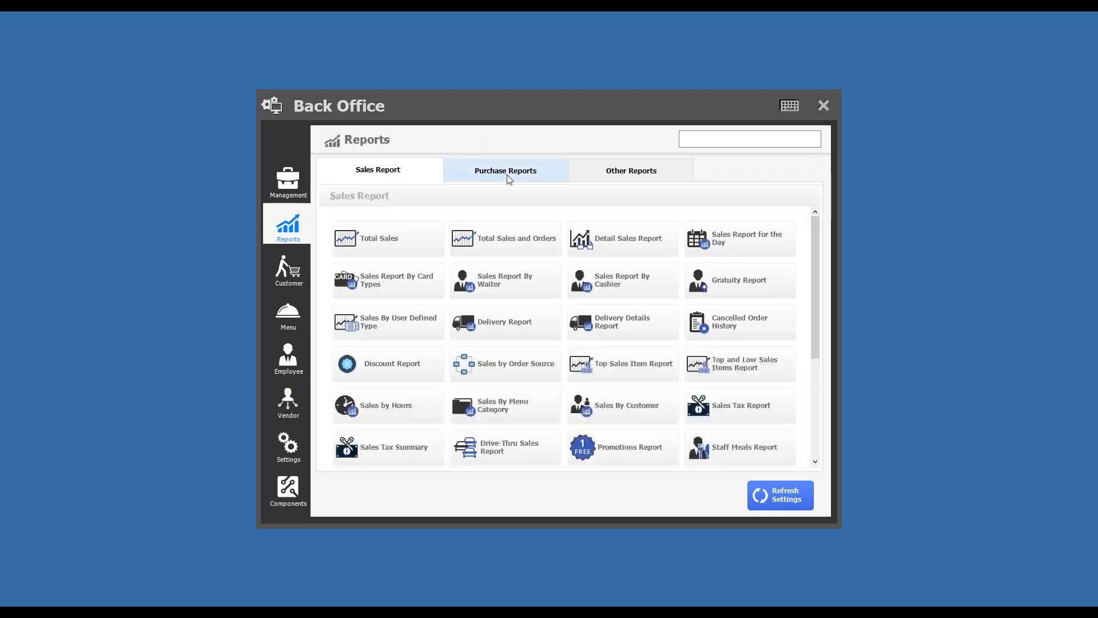
left_click(508, 177)
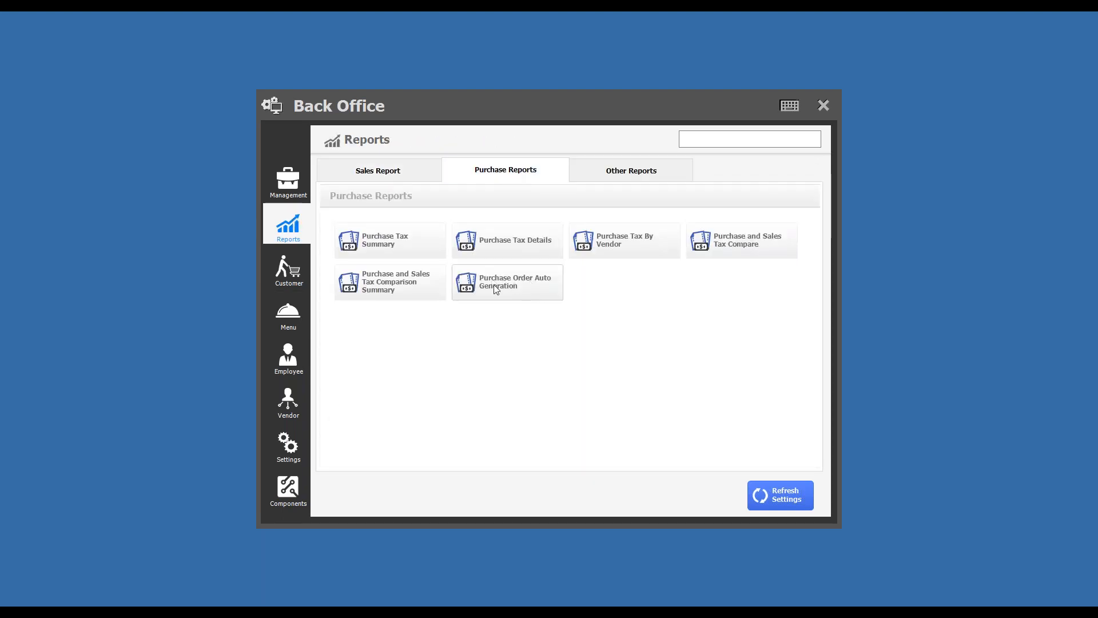
left_click(535, 287)
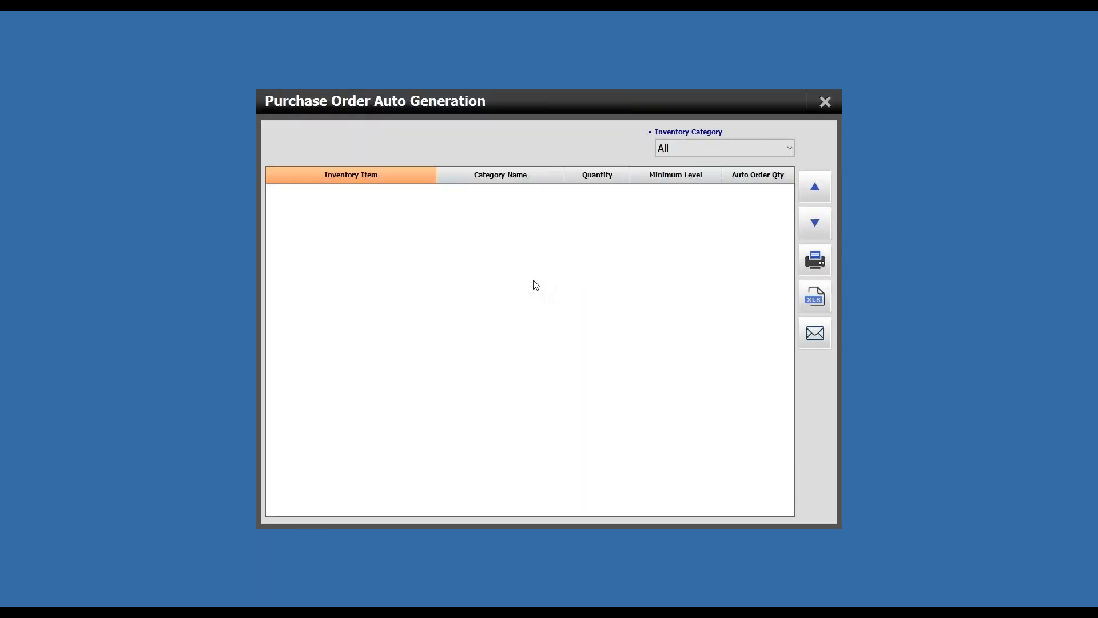
left_click(824, 103)
- Check the stock quantities in the Inventory Status report and close it
left_click(647, 166)
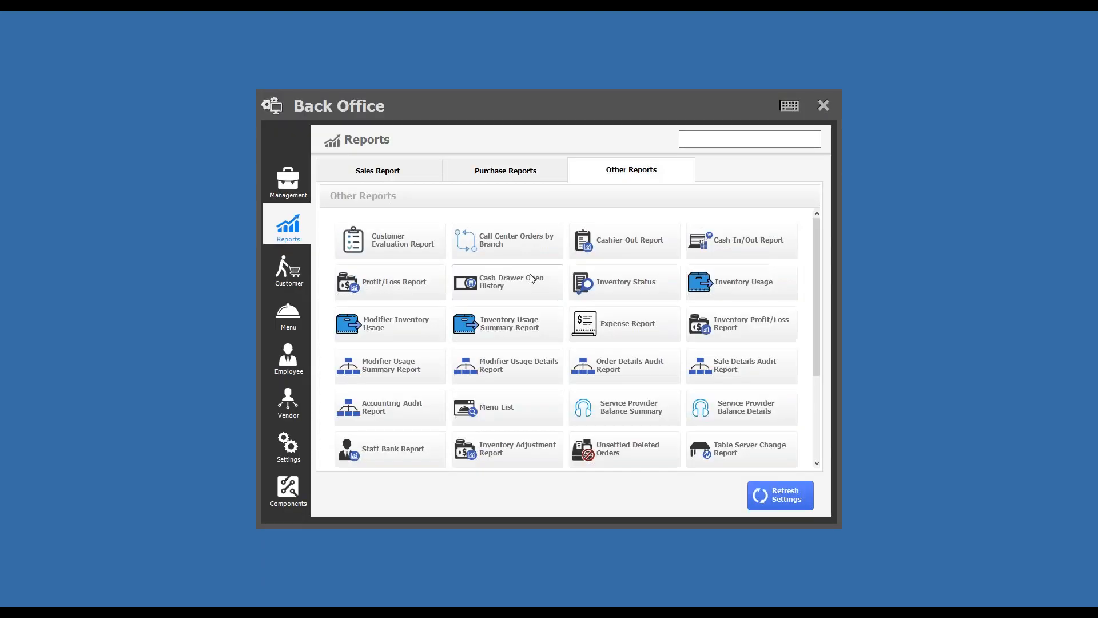
left_click(603, 278)
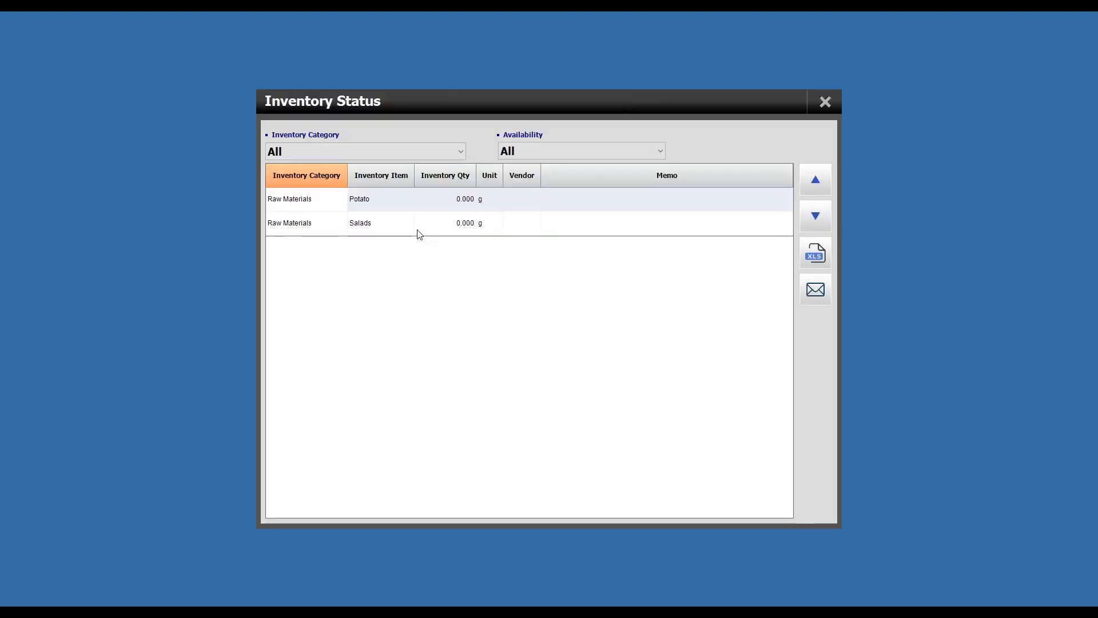
left_click(825, 103)
- Reopen the Purchase Order Auto Generation report, try its inventory category filter, reset it to All, and close the report
left_click(498, 173)
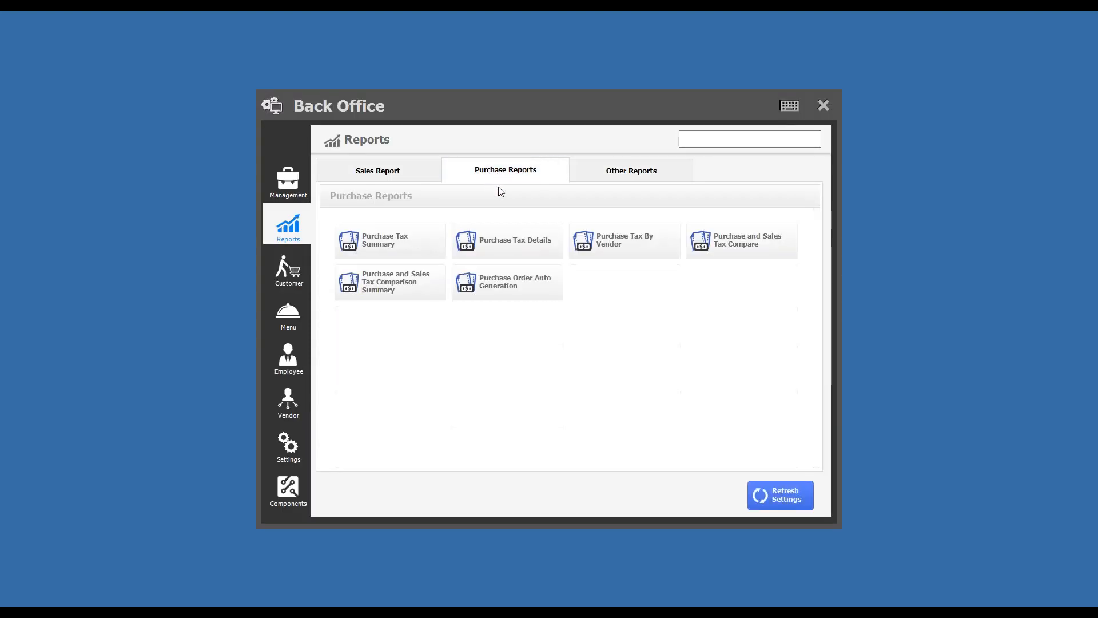
left_click(514, 287)
left_click(691, 152)
left_click(688, 175)
left_click(694, 153)
left_click(697, 165)
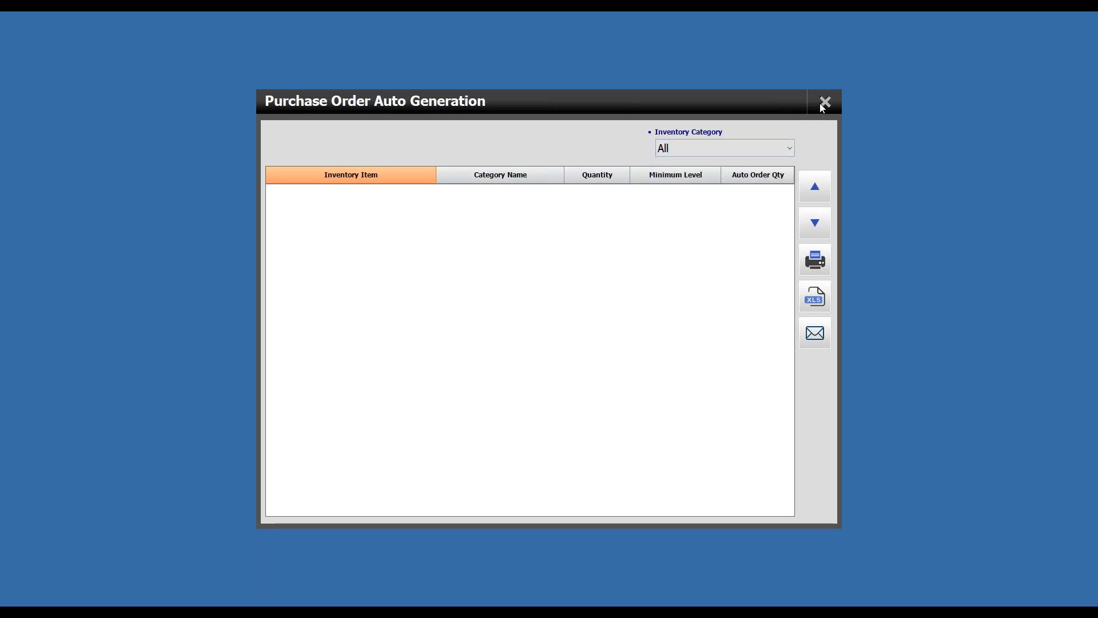
left_click(825, 103)
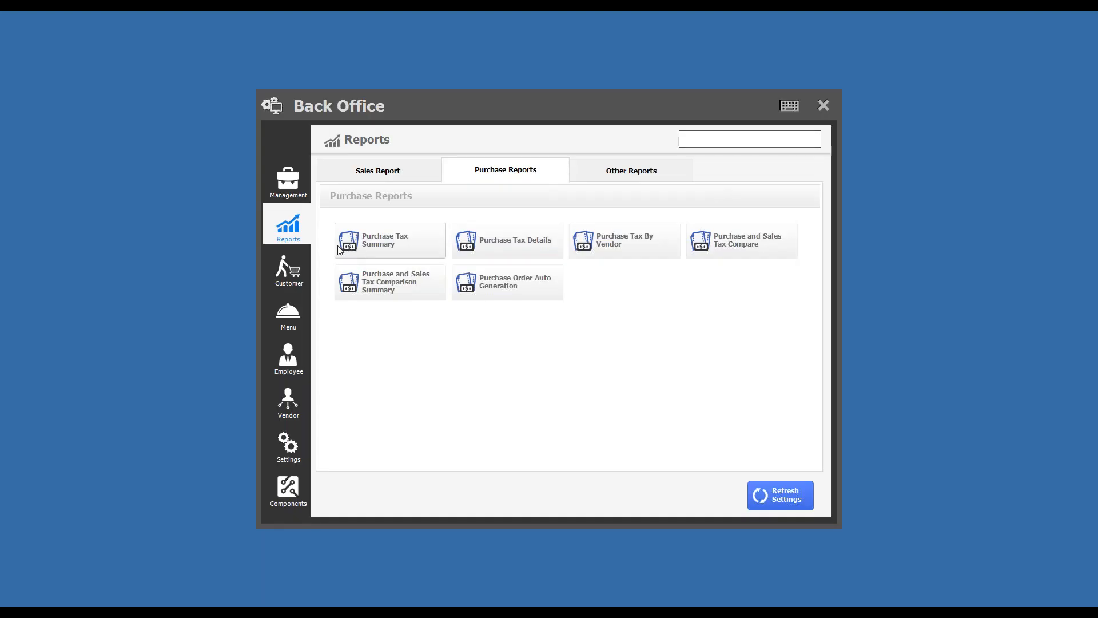
- Open Make Purchase Order from the management functions and close it
left_click(288, 181)
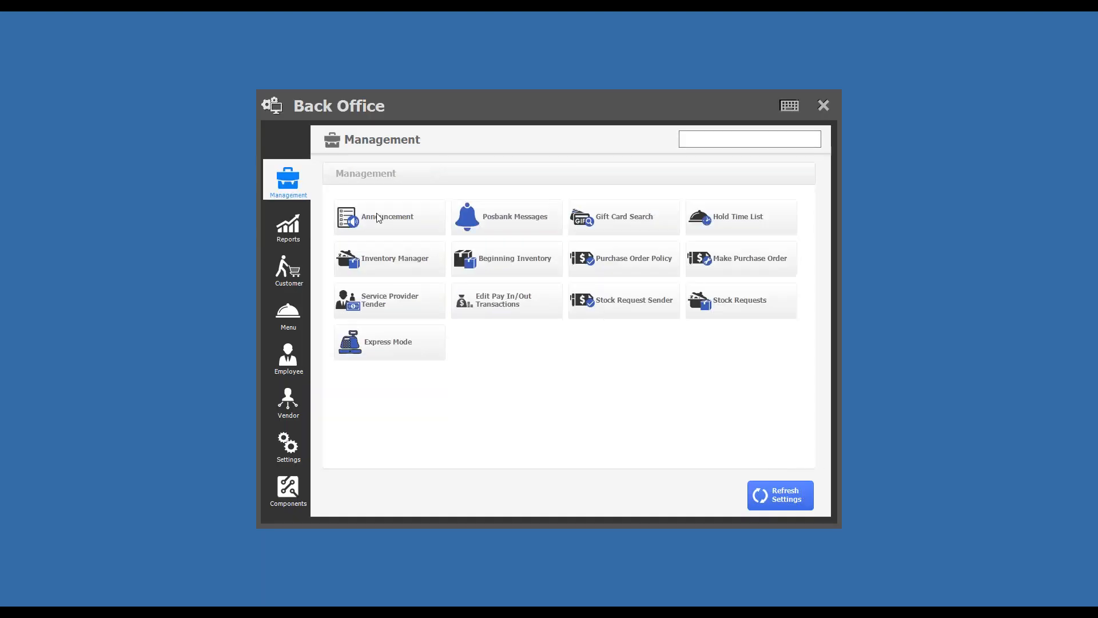
left_click(718, 267)
left_click(824, 103)
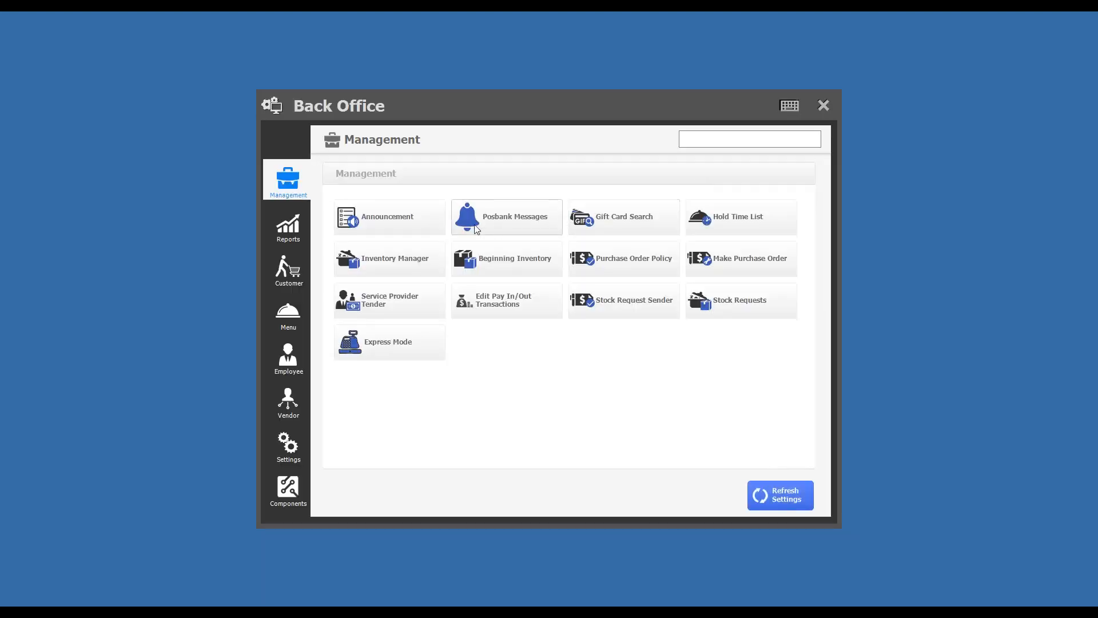
- Start a new adjustment sheet in Inventory Manager and add the Potato and Salads inventory items to it
left_click(389, 262)
left_click(796, 429)
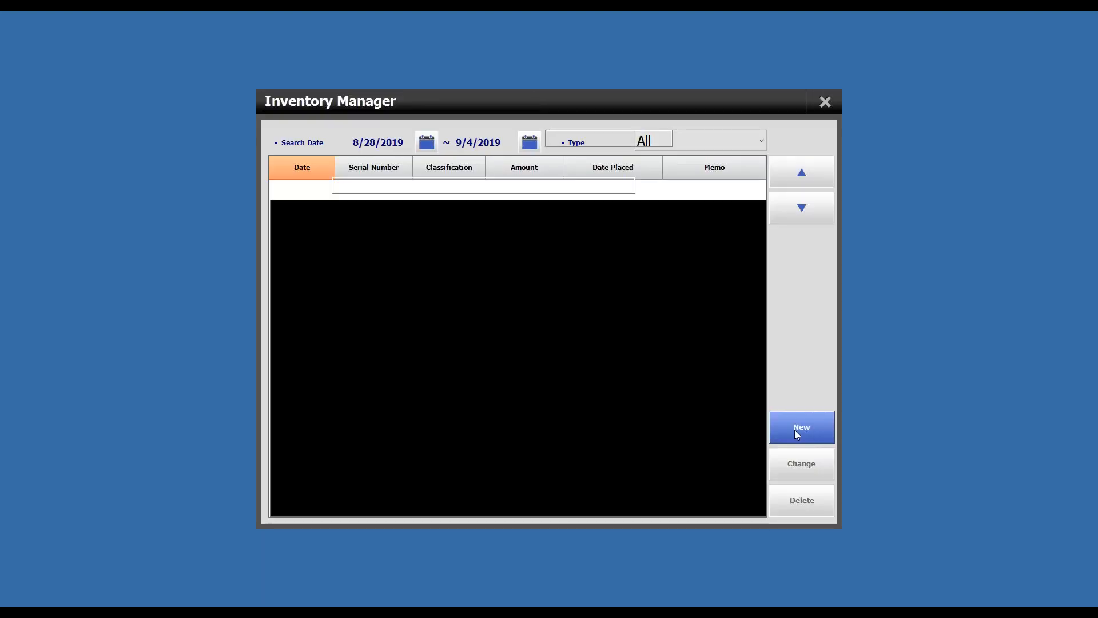
left_click(390, 236)
left_click(436, 258)
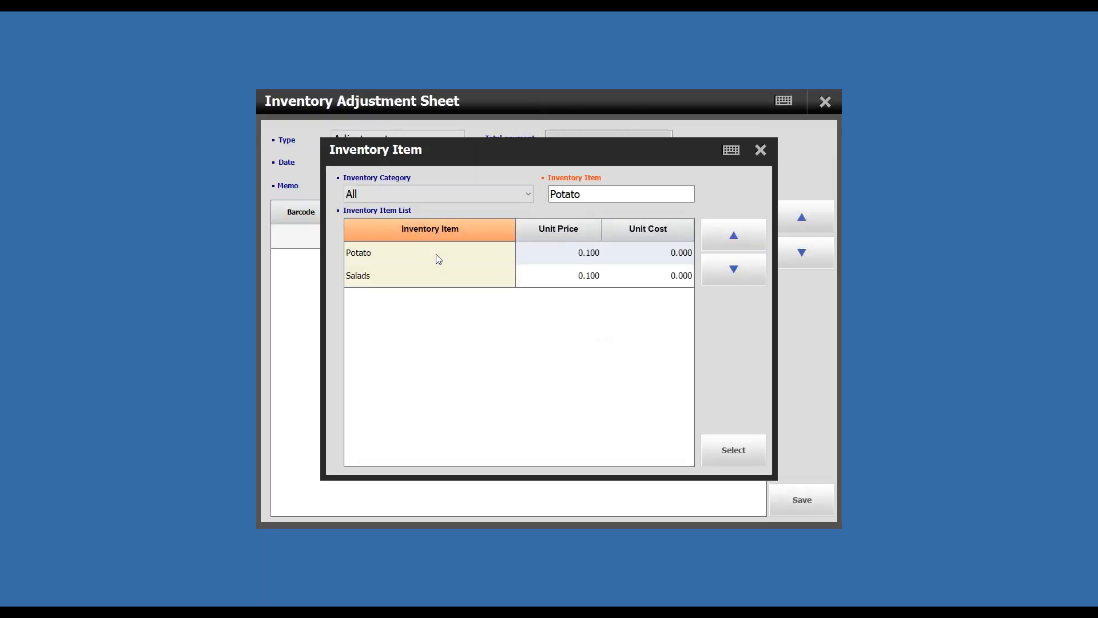
left_click(725, 448)
left_click(380, 257)
left_click(401, 274)
left_click(736, 452)
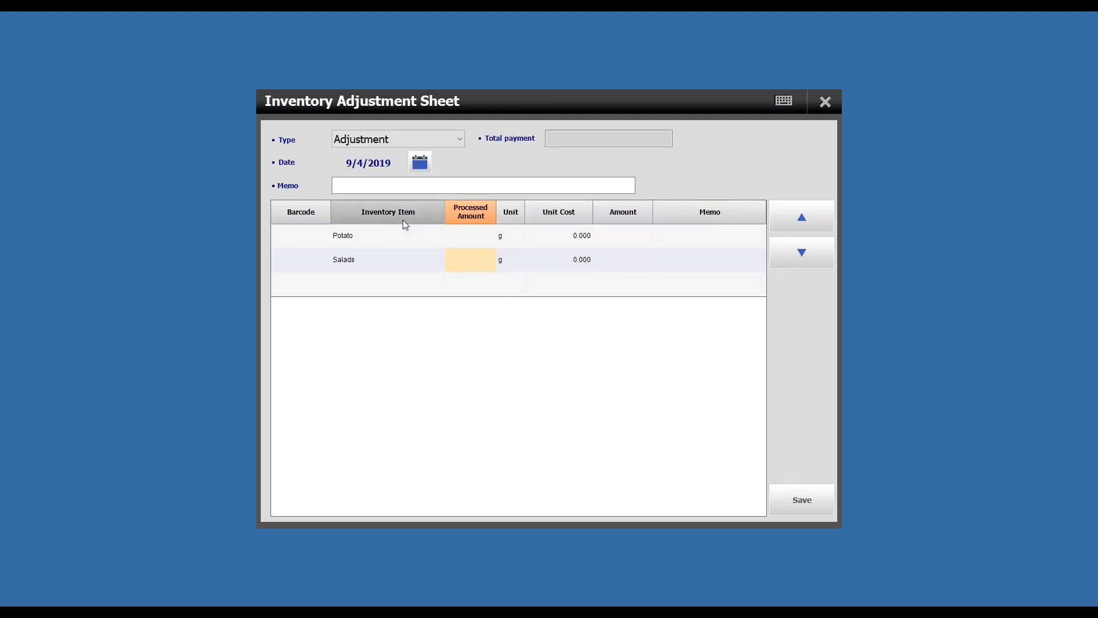
- Set the processed amount of Potato and Salads to 1 g each, save the adjustment sheet, and close Inventory Manager
left_click(465, 235)
type("1")
left_click(455, 256)
type("1")
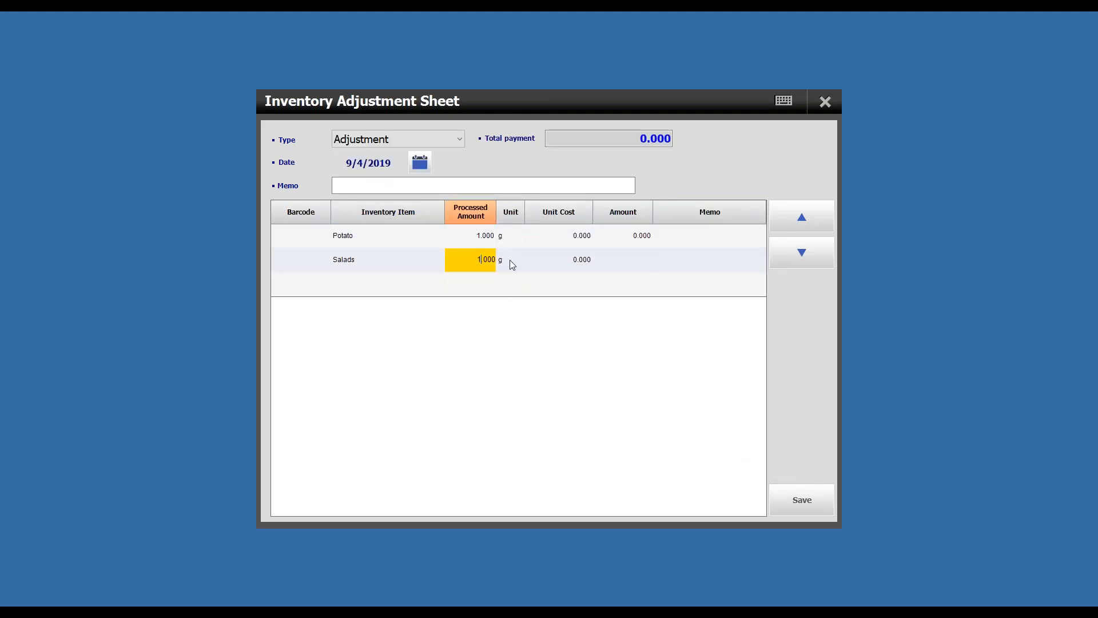
left_click(510, 260)
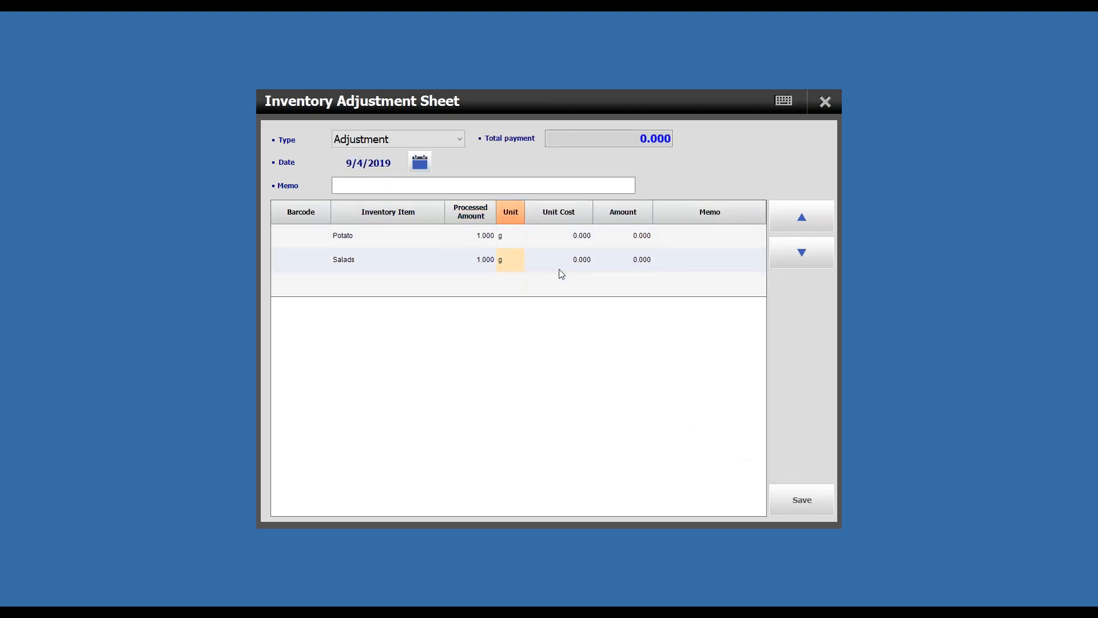
left_click(804, 500)
left_click(600, 424)
left_click(554, 421)
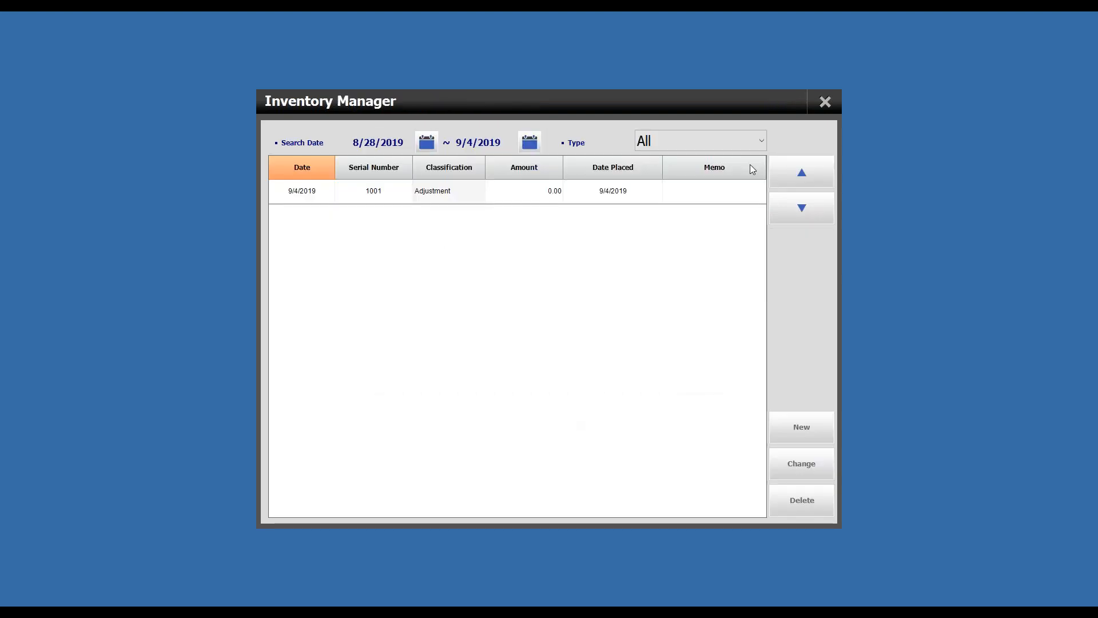
left_click(819, 110)
- Check the Potato and Salads stock in the Inventory Status report and close it
left_click(287, 226)
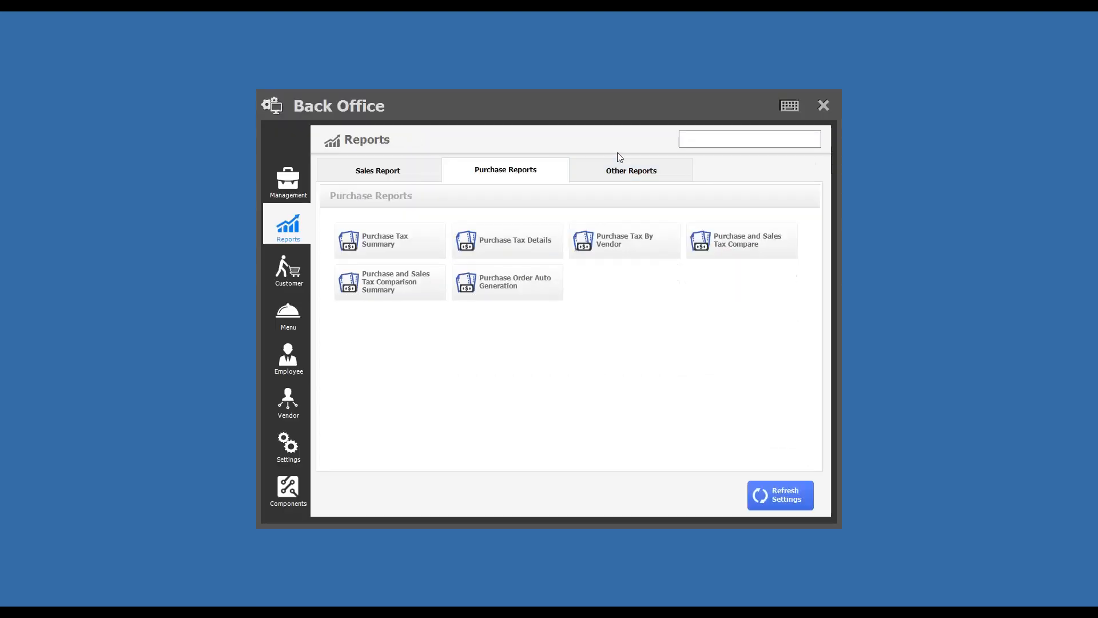
left_click(628, 172)
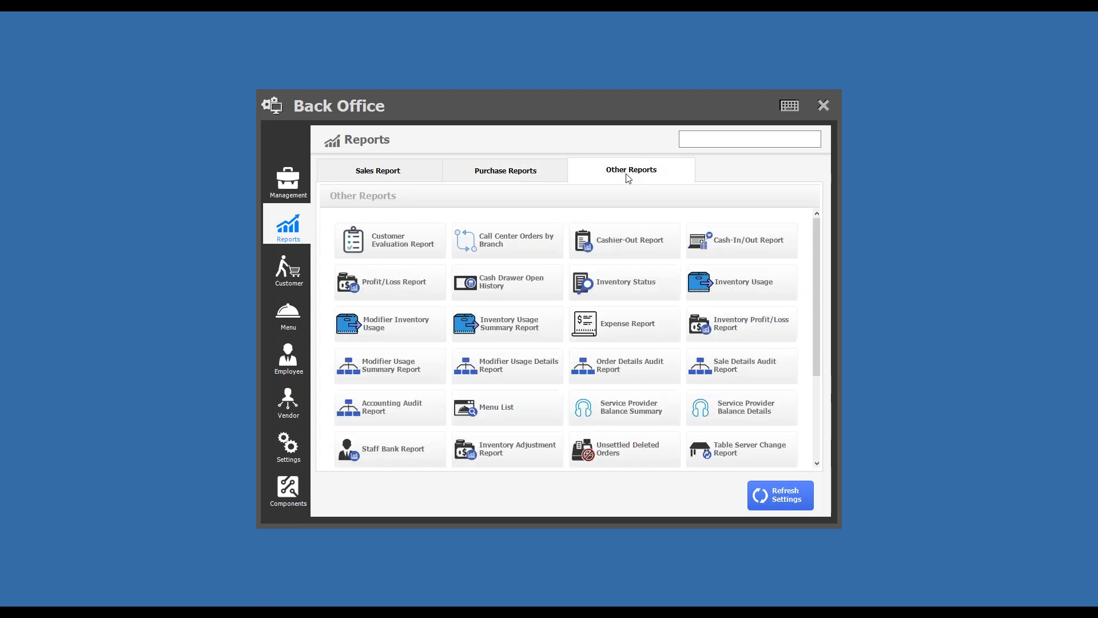
left_click(652, 282)
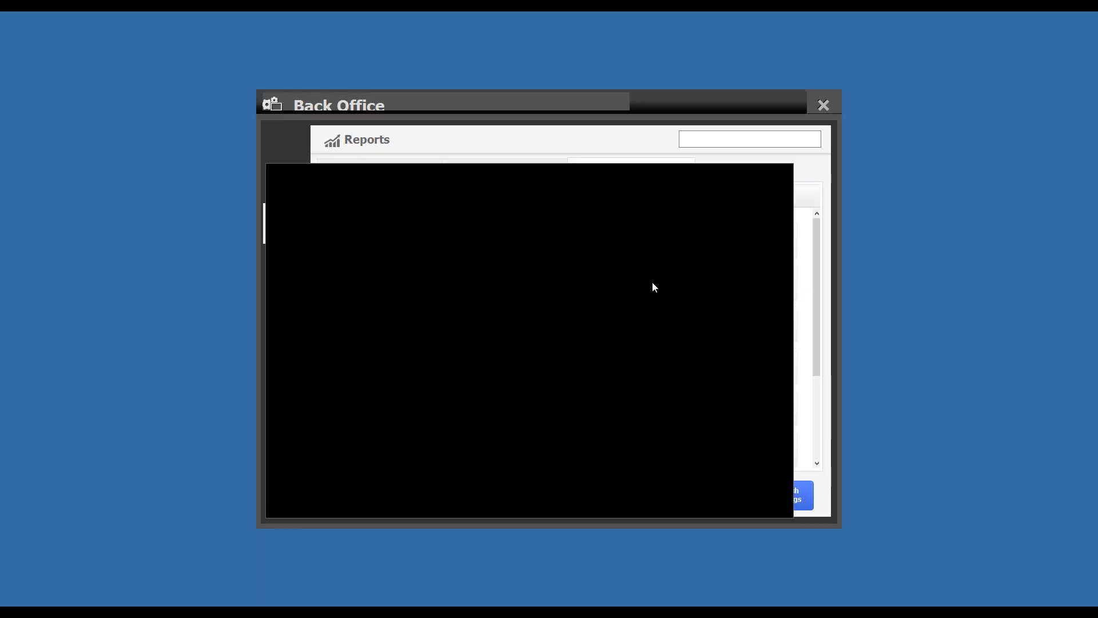
left_click(824, 102)
- Review each item's minimum level and auto order quantity in the Purchase Order Auto Generation report, and close the report
left_click(401, 173)
left_click(517, 171)
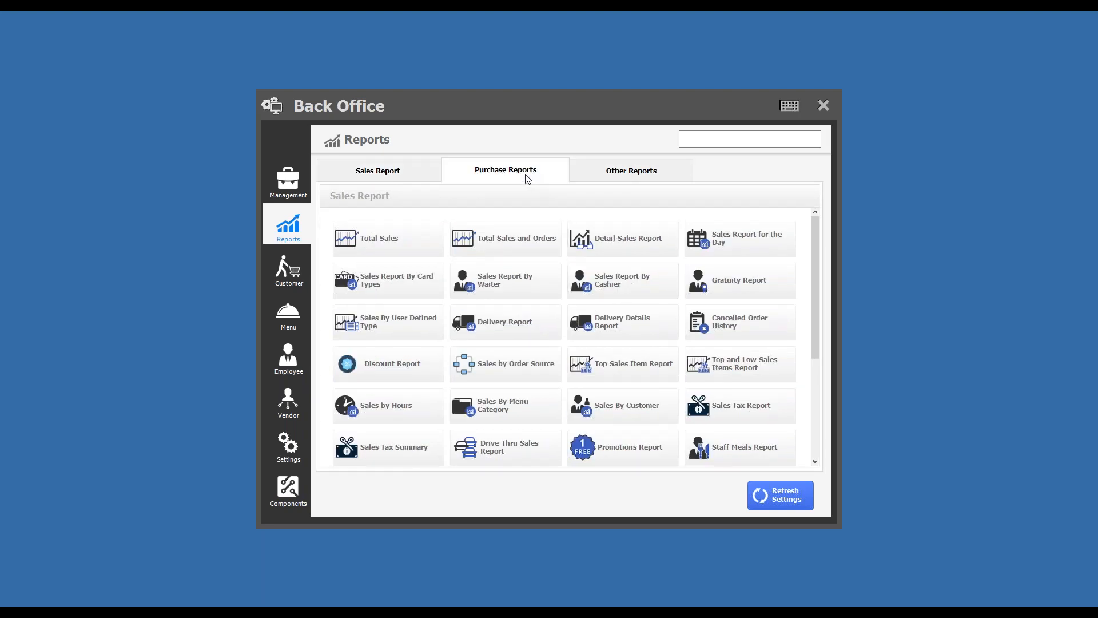
left_click(508, 285)
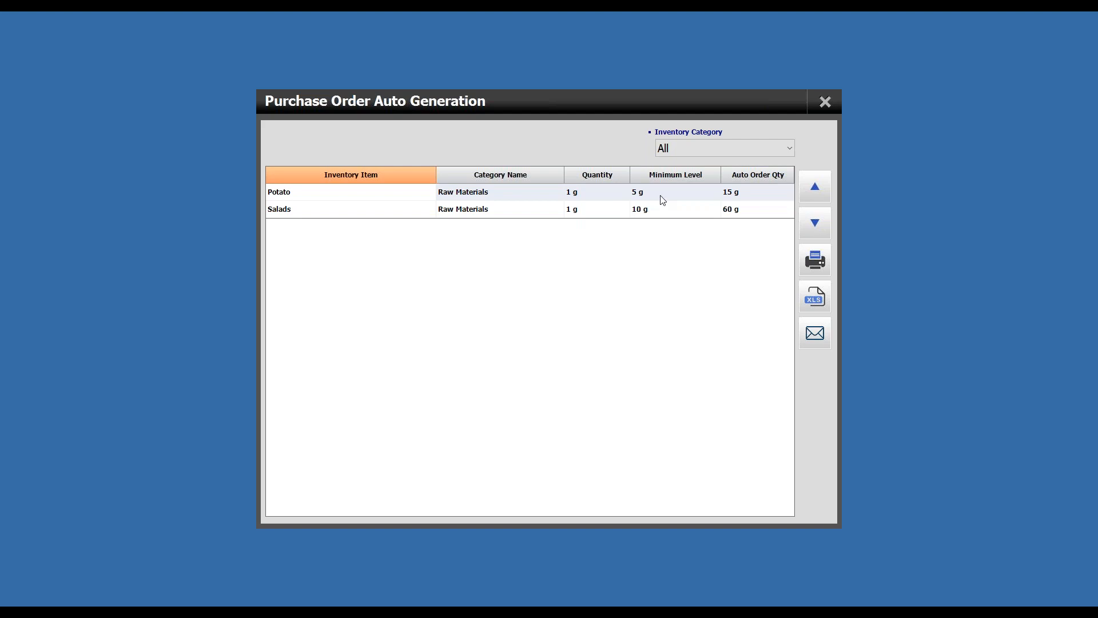
left_click(754, 212)
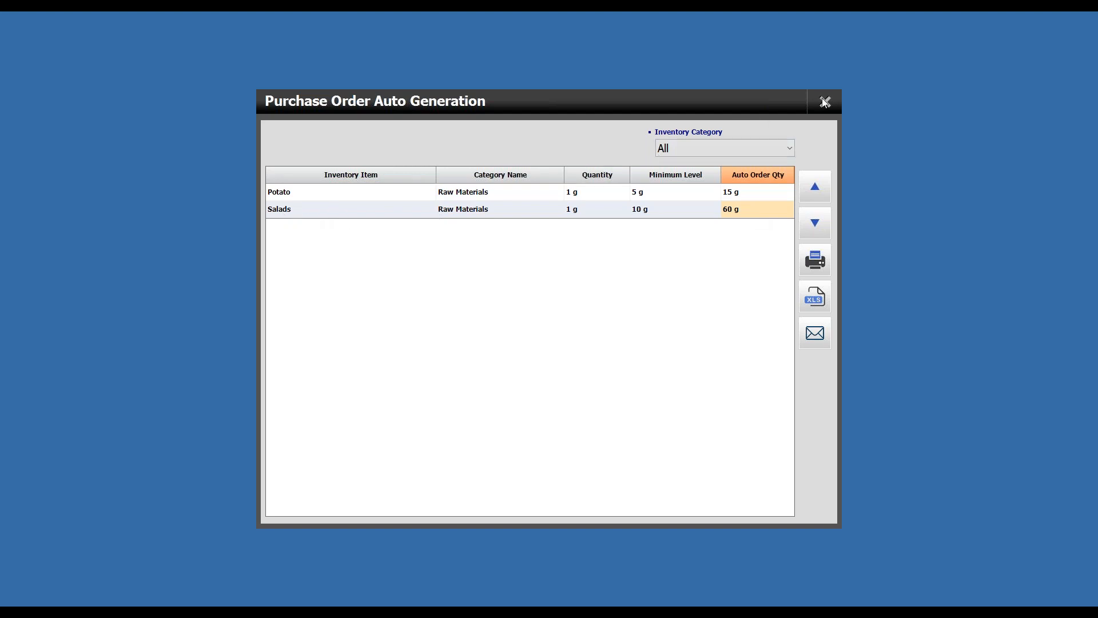
left_click(654, 210)
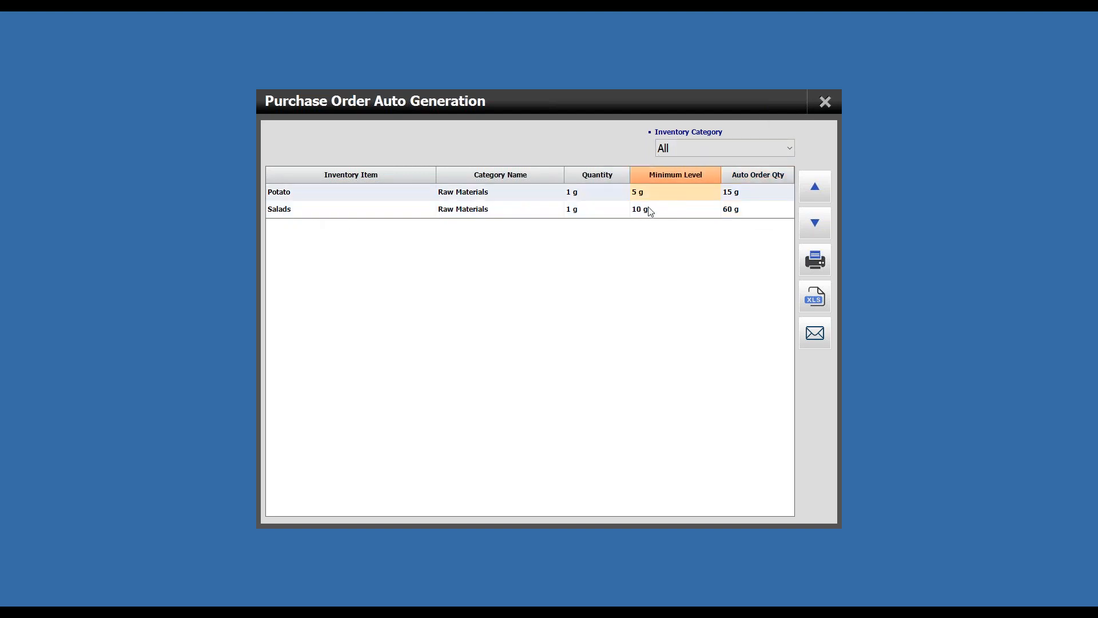
left_click(402, 196)
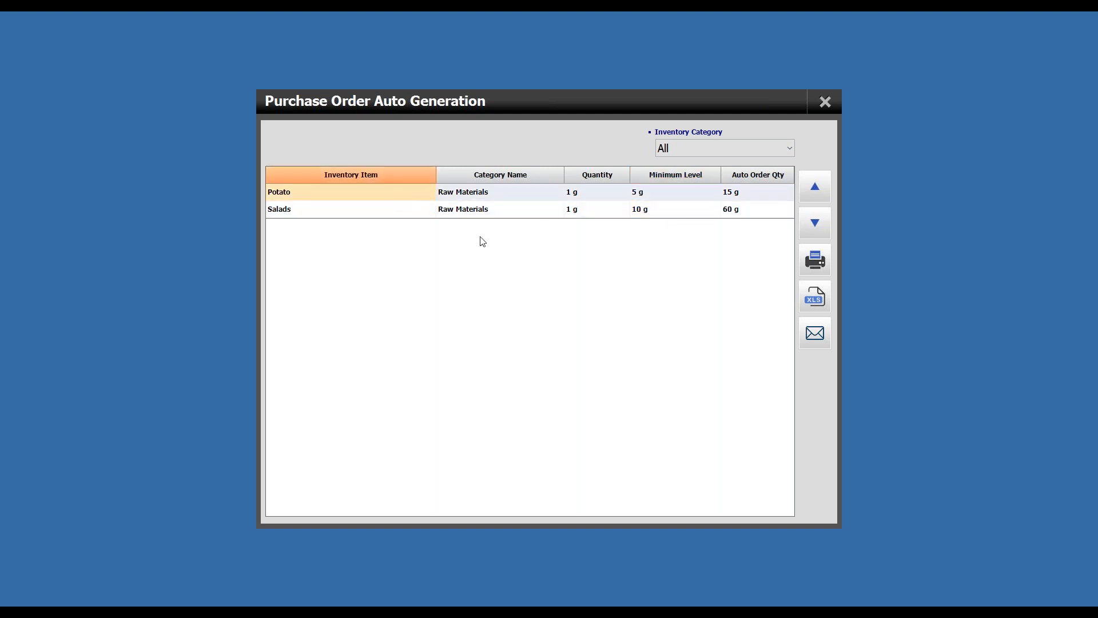
left_click(828, 108)
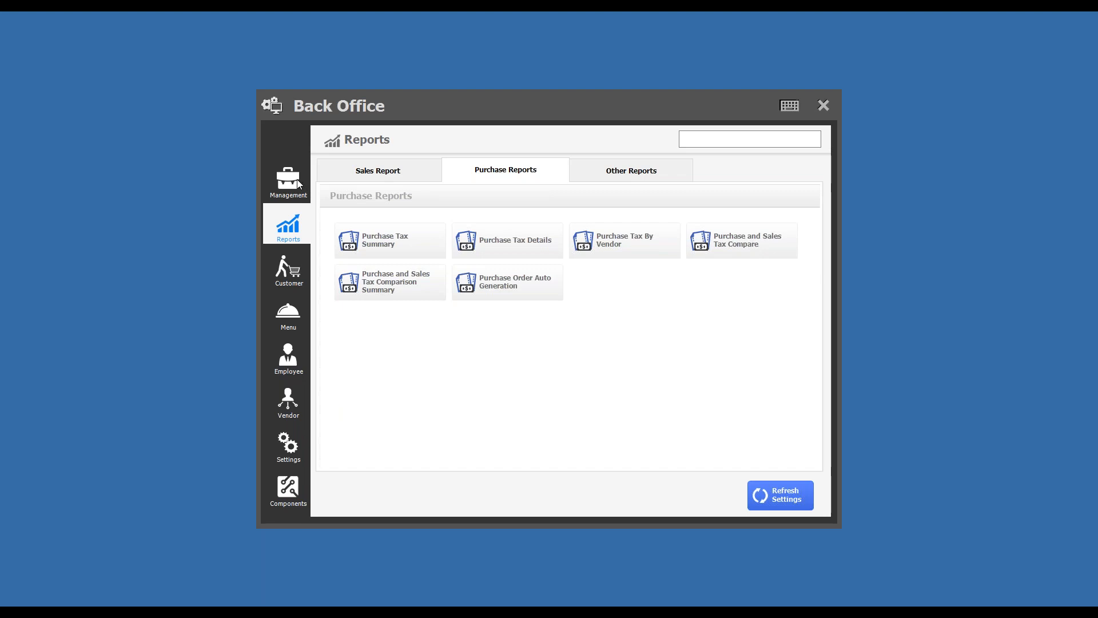
- Open the Email Server configuration among the system code settings
left_click(289, 444)
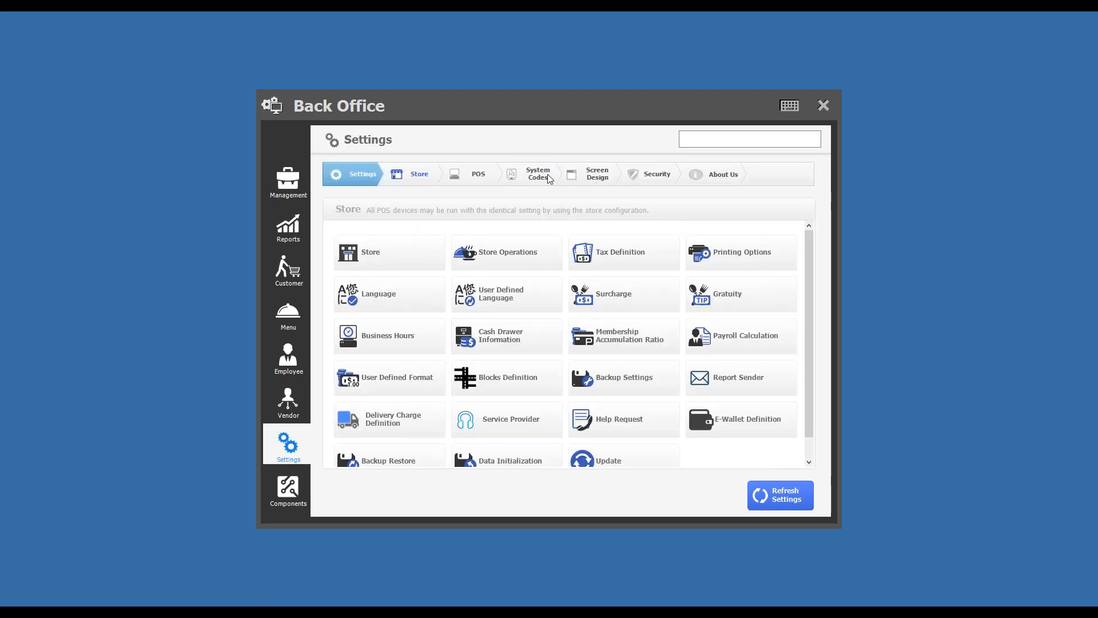
left_click(548, 179)
left_click(613, 257)
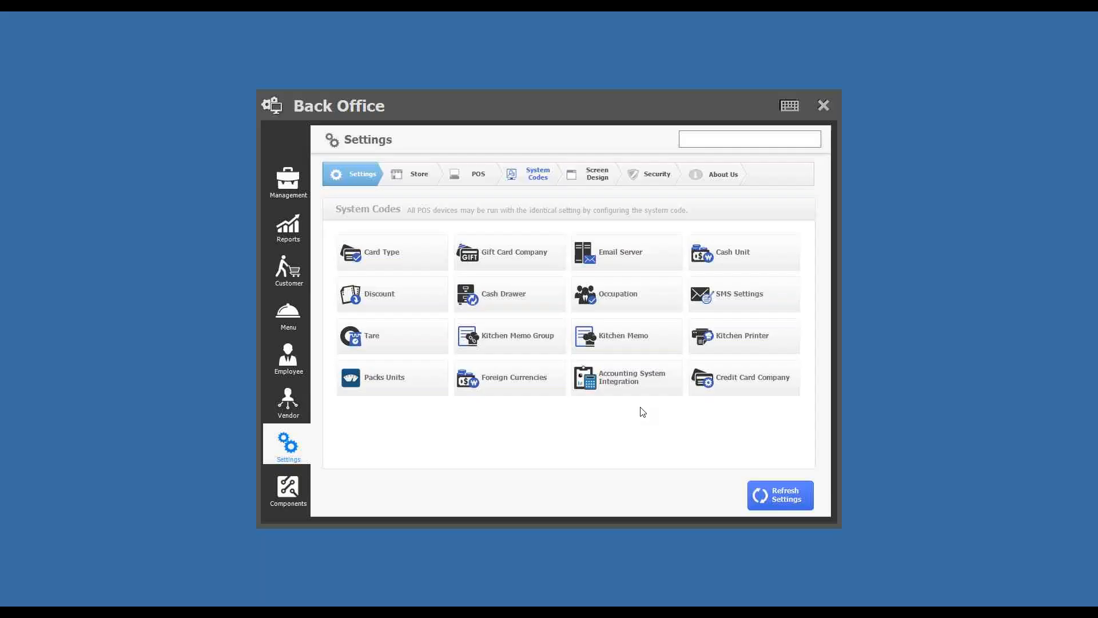
- Open Stock Request Sender from the management functions and add a second management email address on a new line
left_click(288, 181)
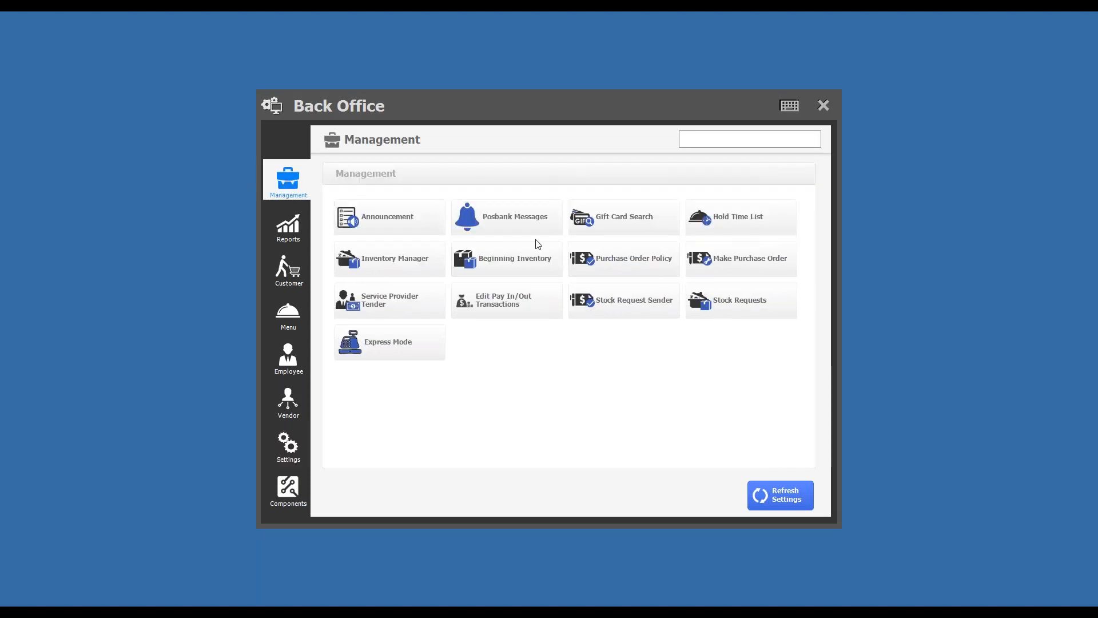
left_click(643, 306)
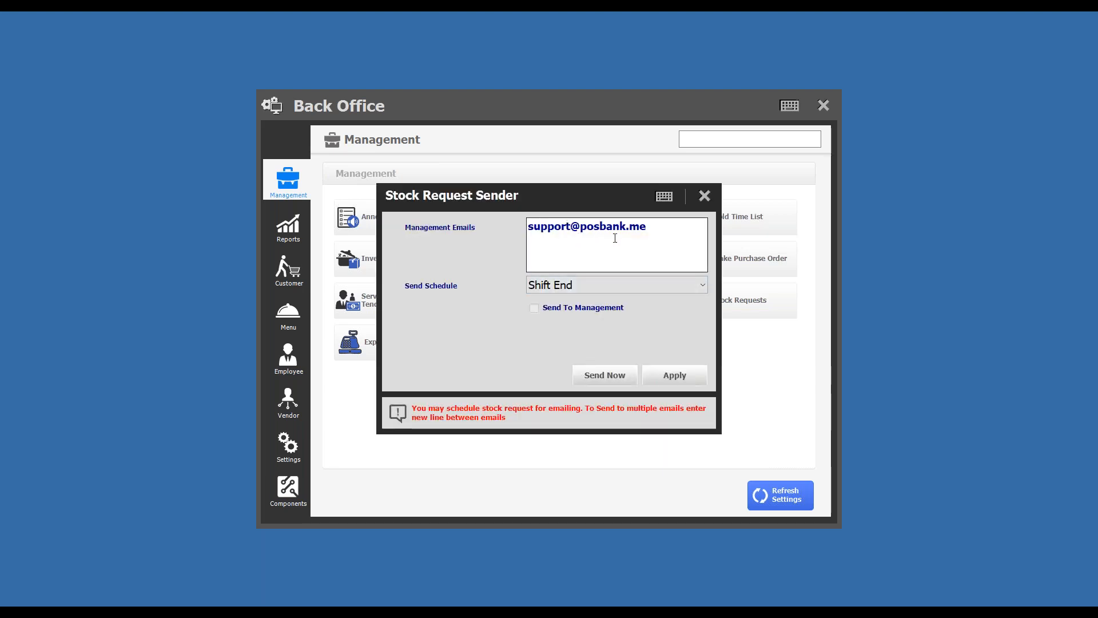
left_click(656, 236)
left_click(667, 243)
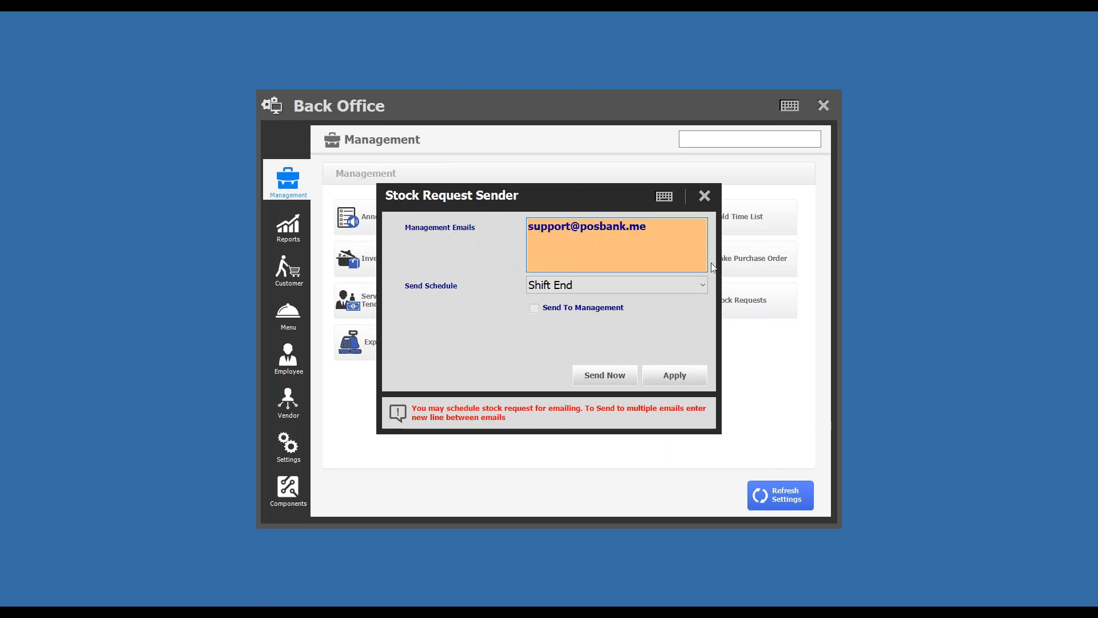
key("Return")
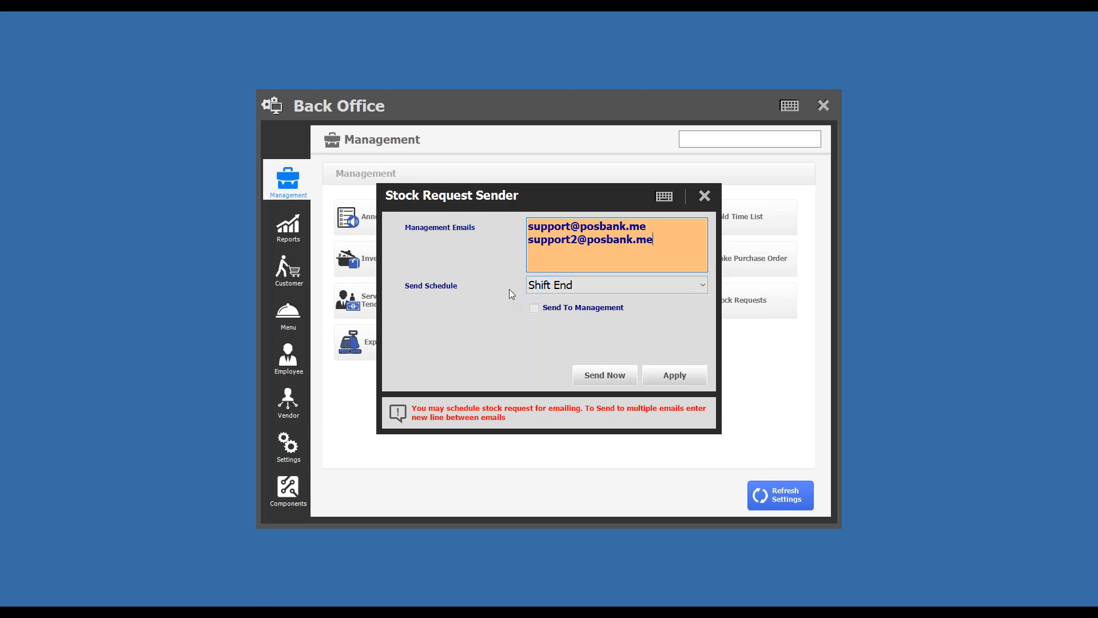
- Apply the stock request settings with Send To Management toggled, send the stock request immediately, and close the dialog
left_click(579, 312)
left_click(681, 378)
left_click(547, 413)
left_click(595, 378)
left_click(705, 195)
- Close the Back Office and open the Cashier-Out screen
left_click(824, 105)
left_click(736, 198)
left_click(413, 162)
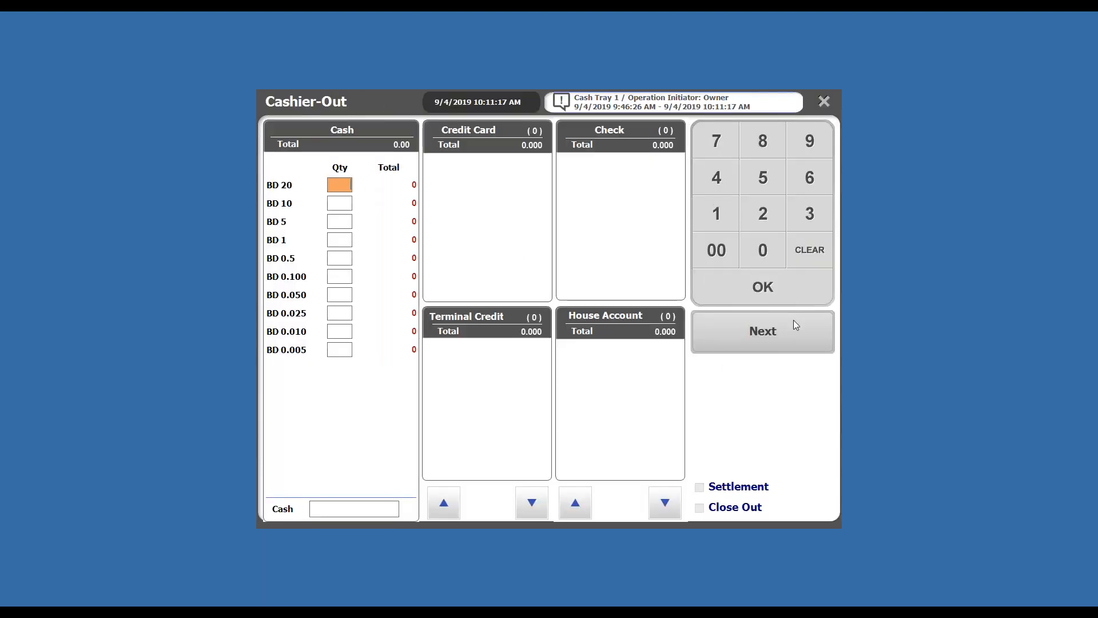
- Cashier-out without closing the day or settling credit cards, and cancel saving the print outputs as PDF
left_click(767, 338)
left_click(520, 412)
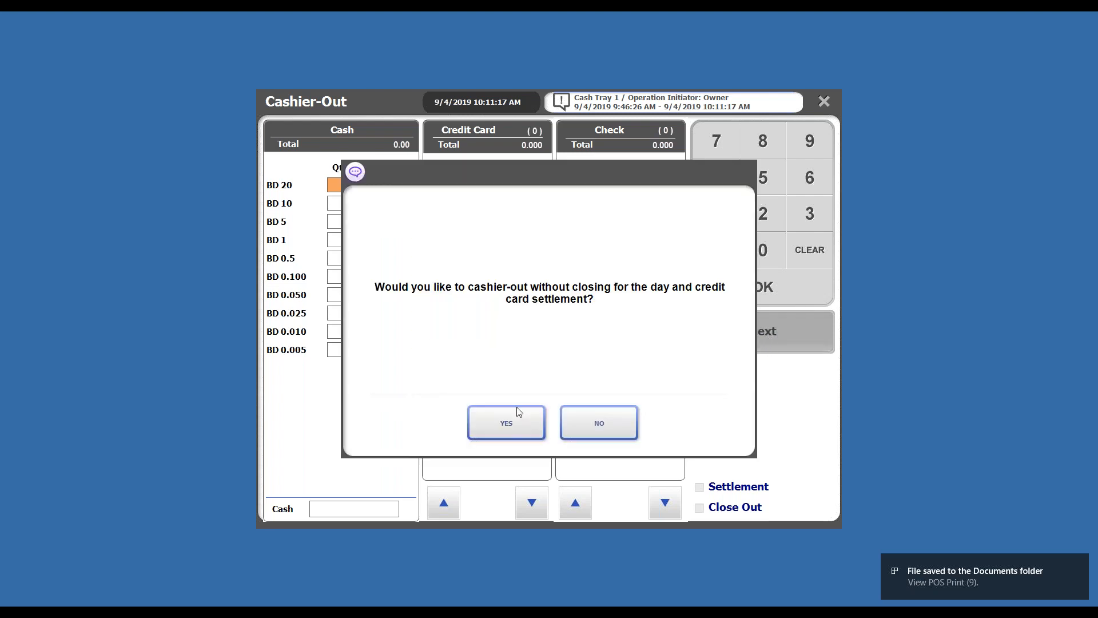
left_click(518, 410)
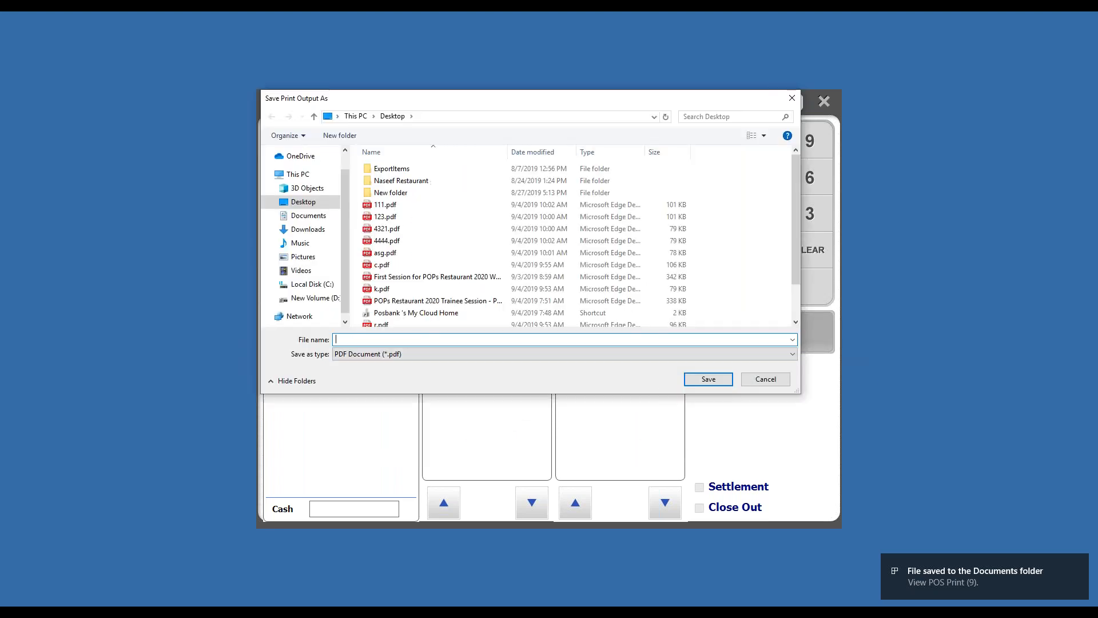
left_click(765, 378)
left_click(647, 468)
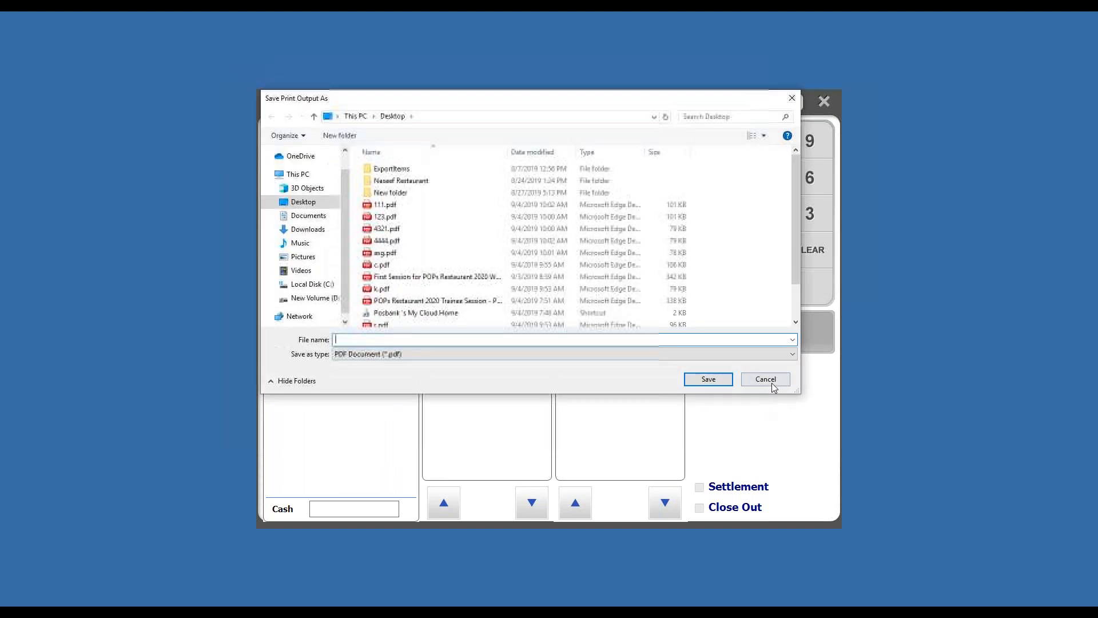
left_click(767, 378)
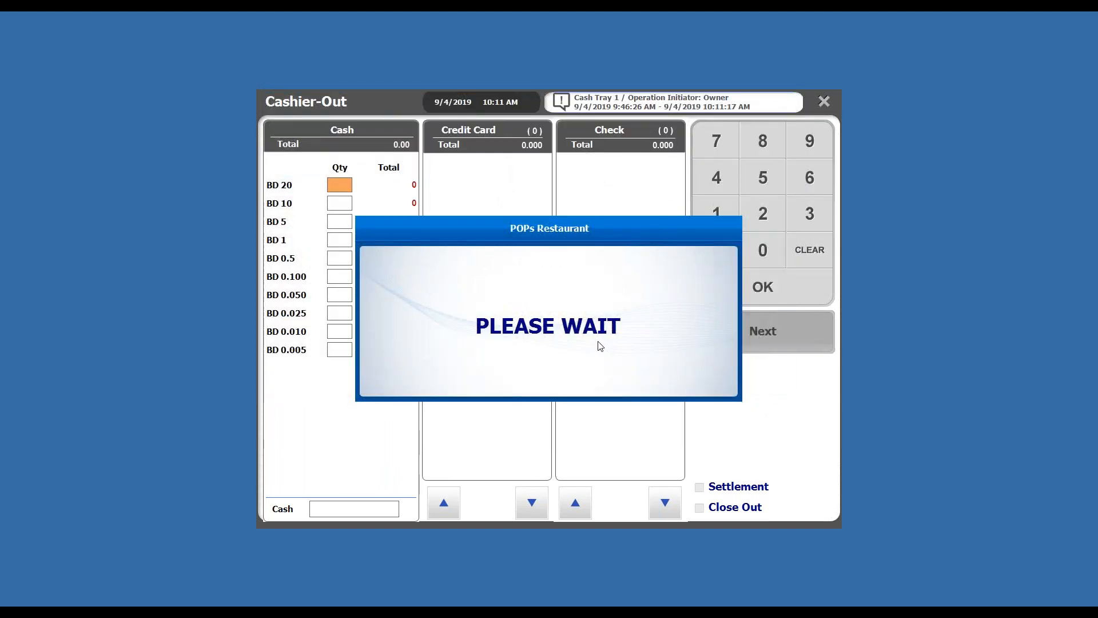
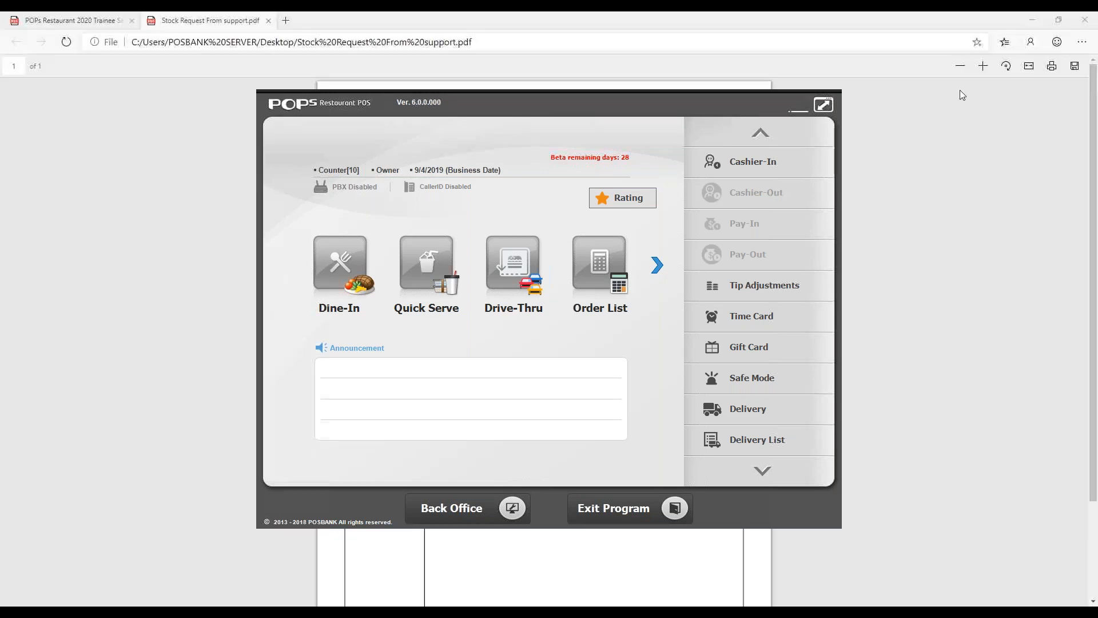
- Switch to the stock request PDF and examine its header, recipient, automatic-generation note and requested items
left_click(861, 206)
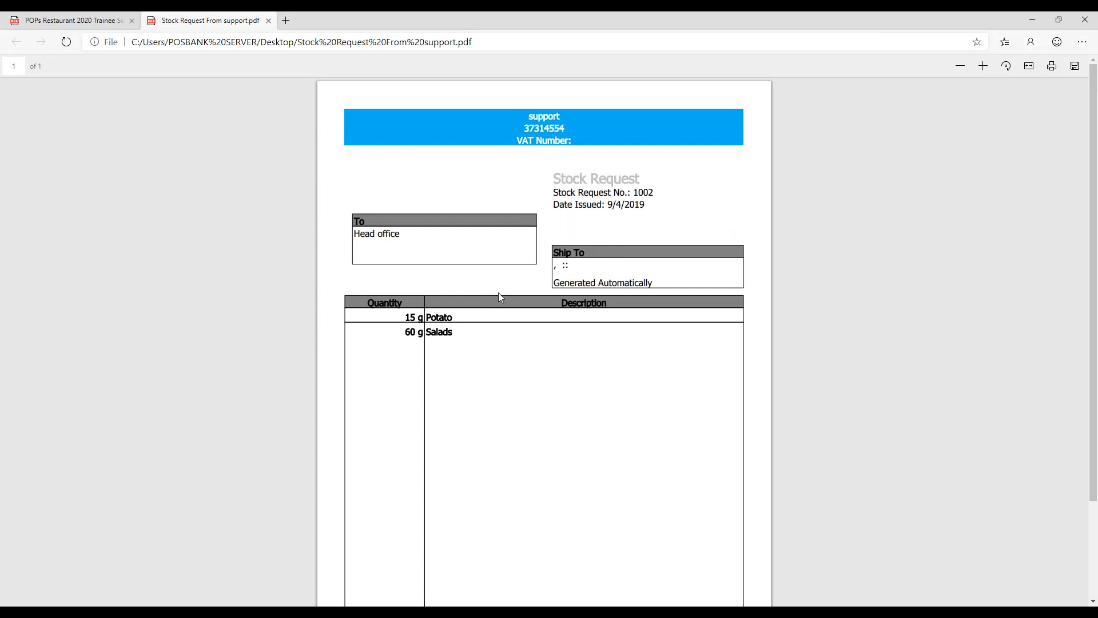
scroll(492, 295, "down", 2)
scroll(532, 252, "up", 2)
double_click(581, 287)
left_click(658, 281)
left_click_drag(655, 283, 570, 283)
left_click_drag(529, 116, 572, 143)
left_click(453, 228)
left_click(367, 226)
left_click_drag(355, 233, 412, 238)
left_click(453, 283)
scroll(465, 255, "down", 2)
scroll(466, 255, "up", 2)
- Switch back to POPS Restaurant and cashier-in on Cash Tray 1, leaving the cash quantities blank
mouse_move(275, 600)
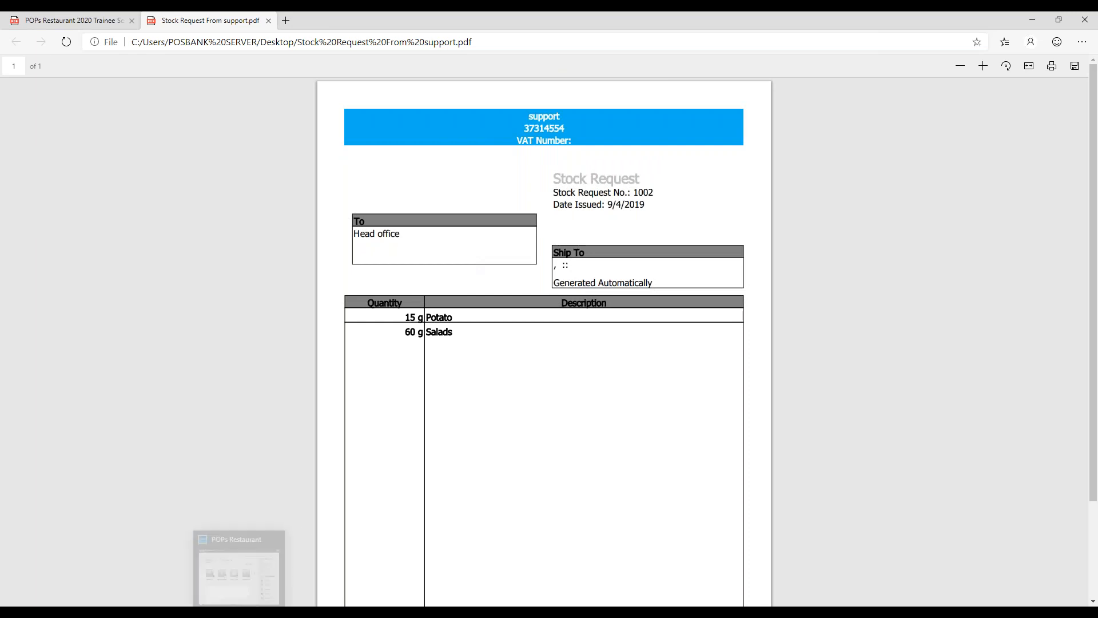
left_click(222, 572)
left_click(756, 163)
left_click(456, 167)
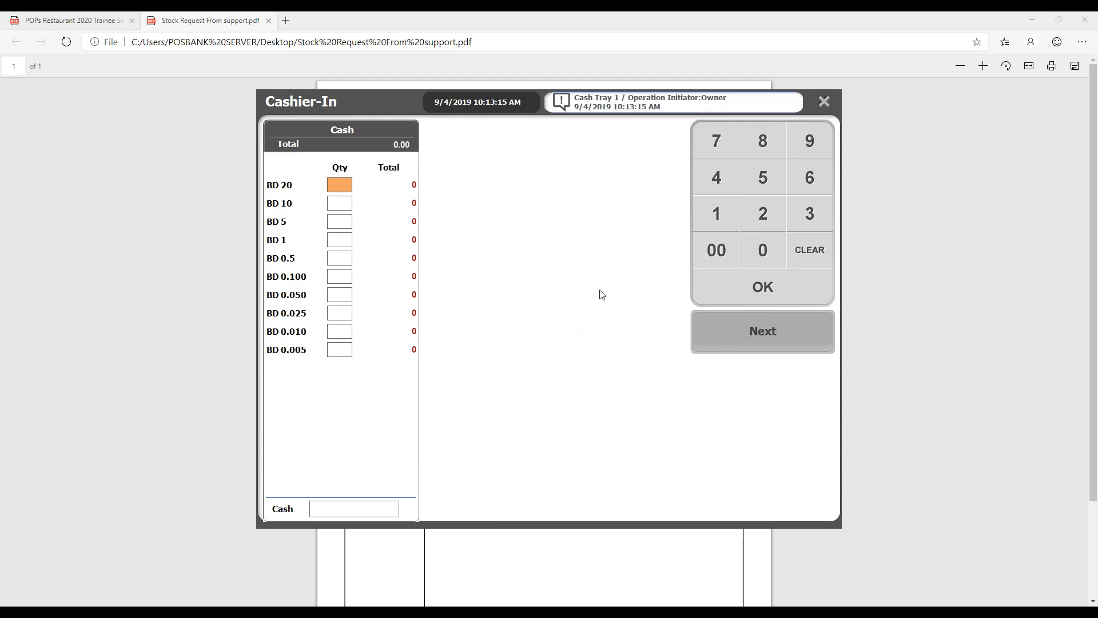
left_click(760, 384)
left_click(657, 265)
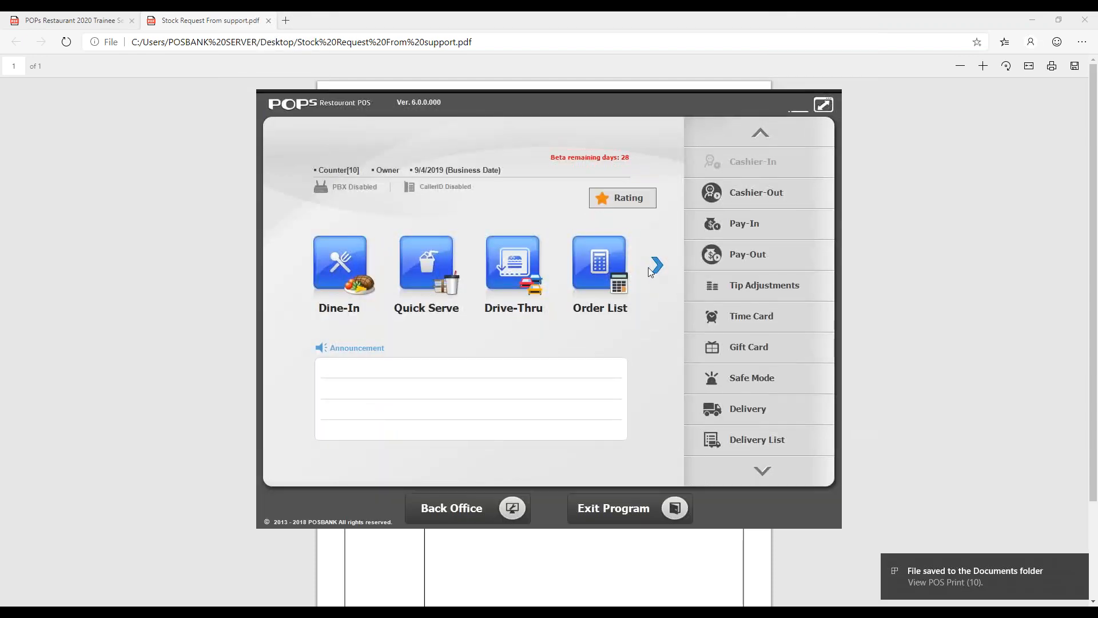
- Open the POS printer settings in the Back Office and clear the Network / USB printer for Customer Order Print
left_click(452, 508)
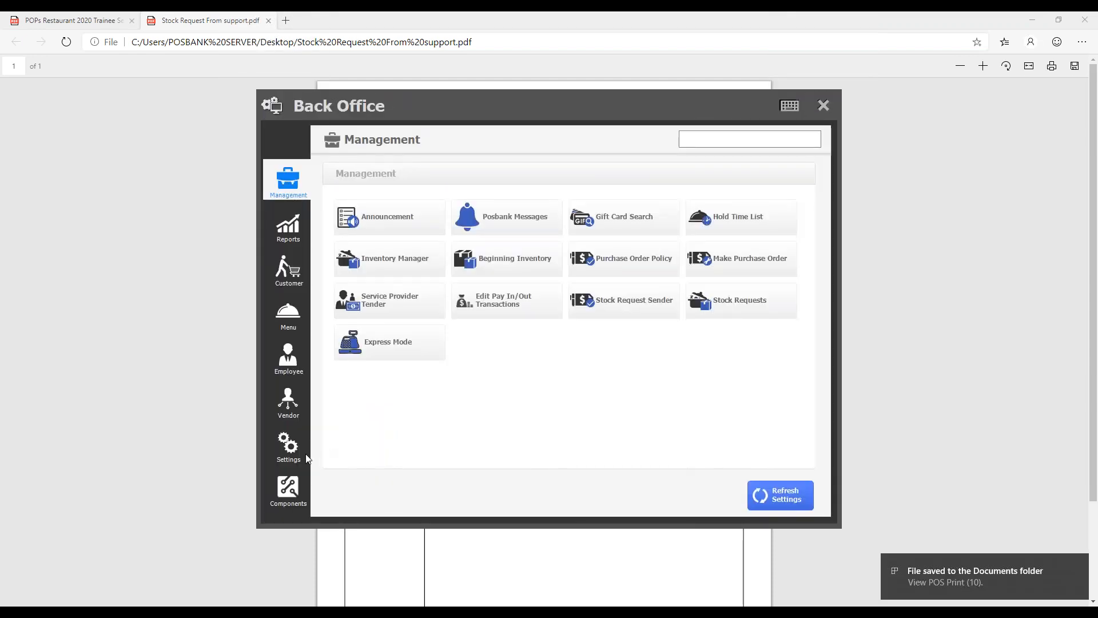
left_click(288, 445)
left_click(478, 174)
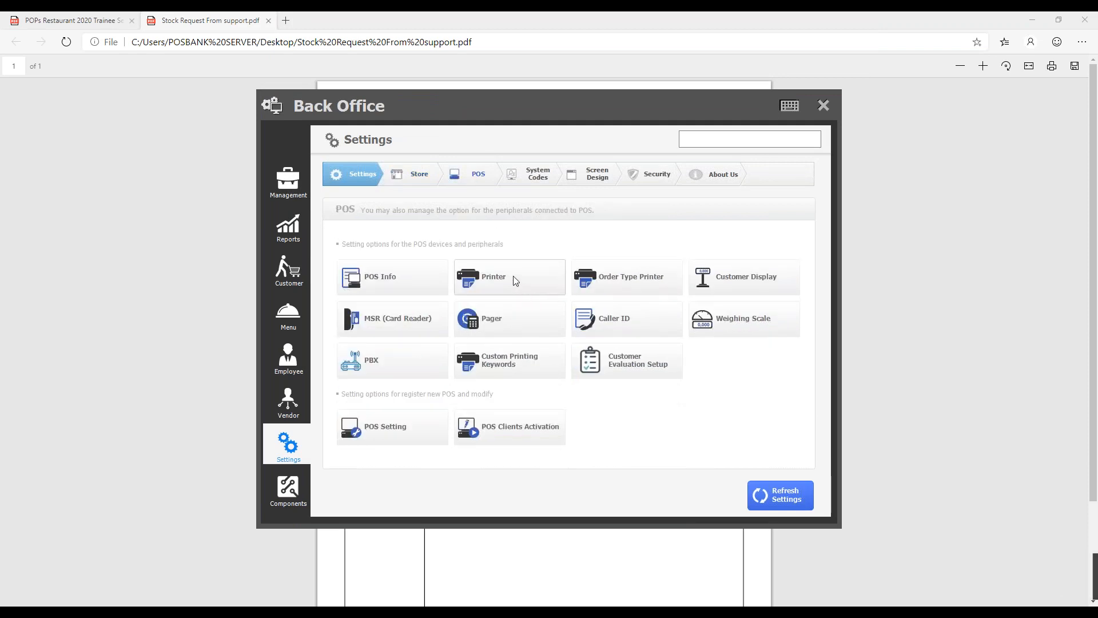
left_click(513, 276)
left_click(735, 417)
left_click(555, 421)
left_click(438, 240)
left_click_drag(664, 349, 532, 347)
key("BackSpace")
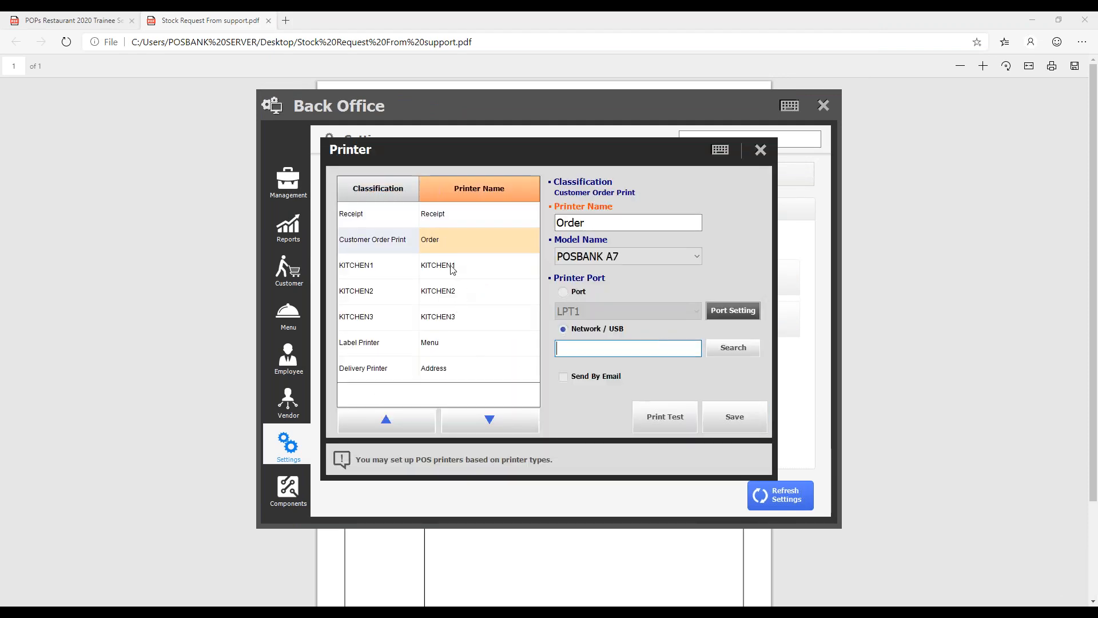
- Clear the Network / USB printer for KITCHEN1, save it, and close the printer settings and the Back Office
left_click(450, 266)
left_click_drag(662, 347, 552, 347)
key("BackSpace")
left_click(714, 413)
key("Return")
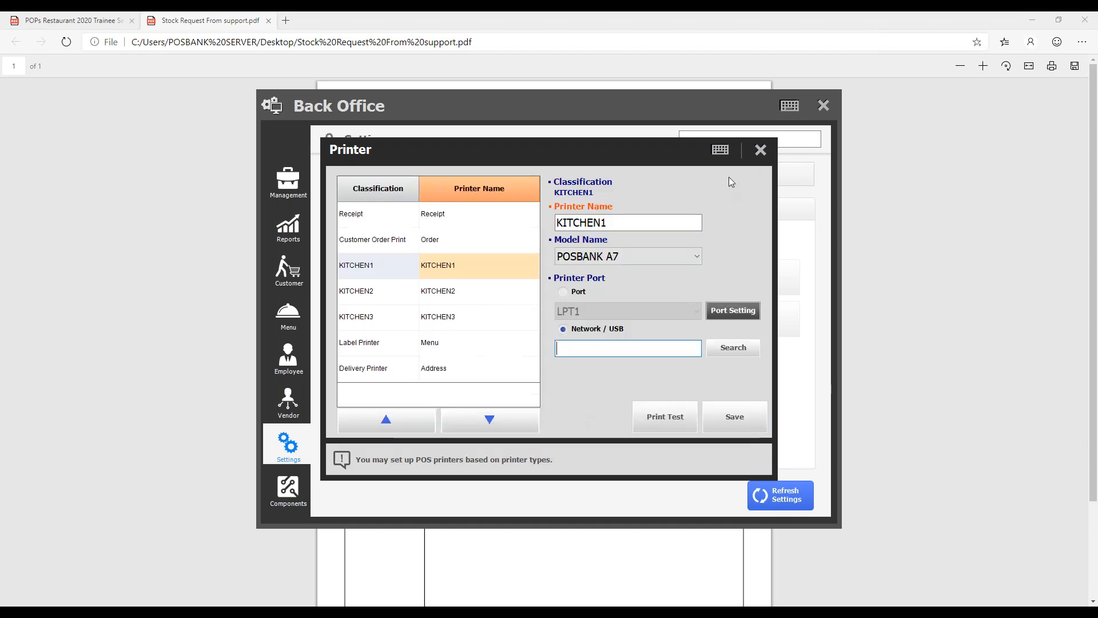
left_click(760, 149)
left_click(823, 105)
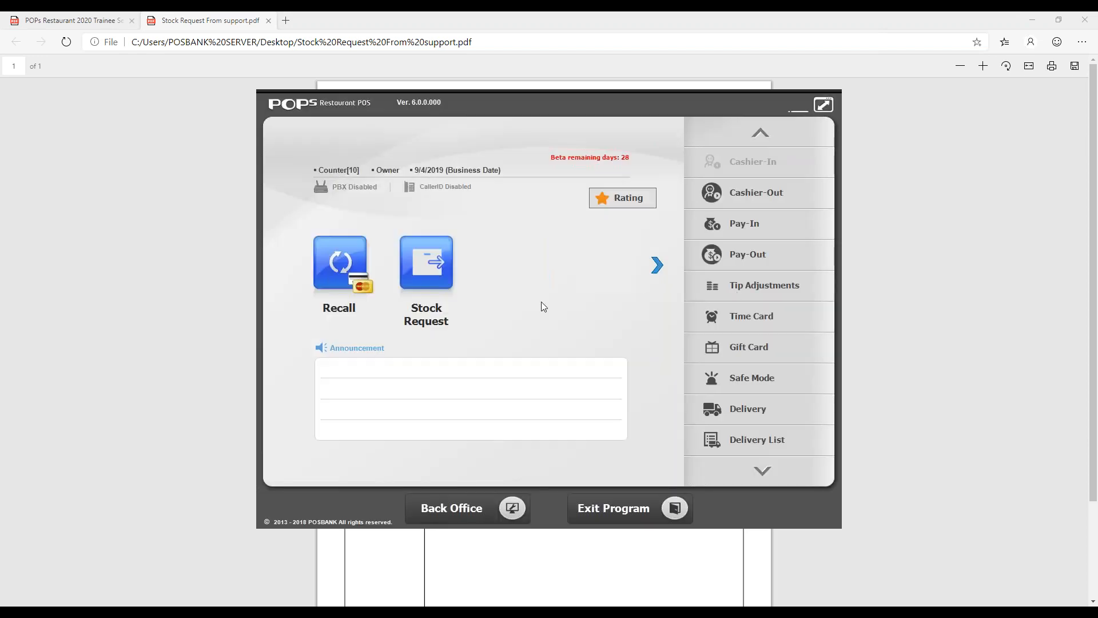
- Open a new Stock Request from the main screen and add the inventory items Potato and Salads
left_click(657, 265)
left_click(657, 264)
left_click(430, 255)
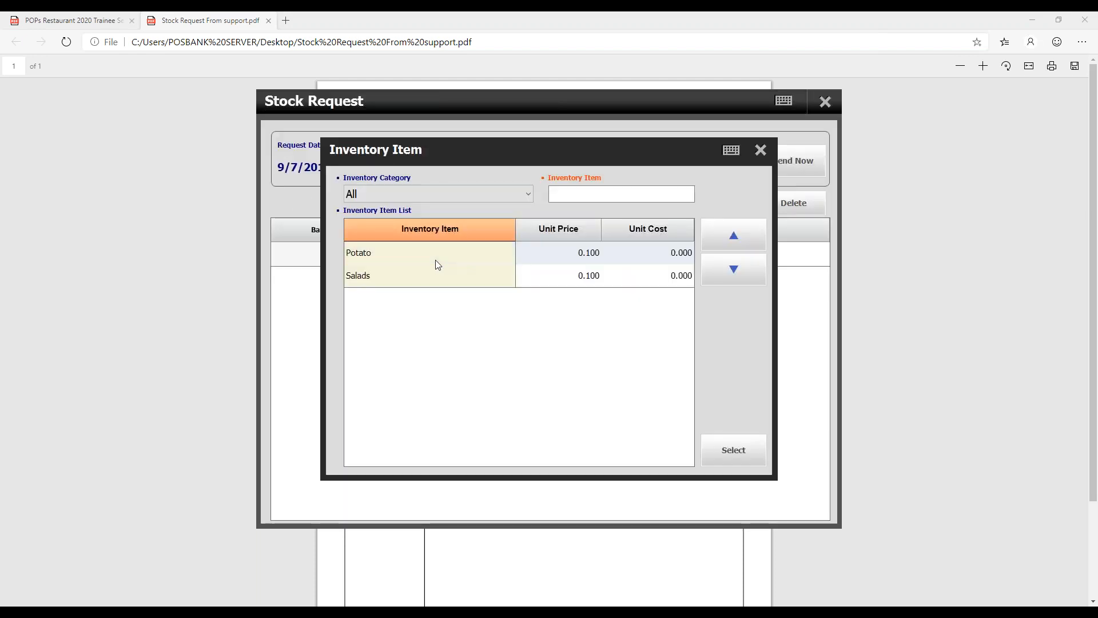
left_click(435, 259)
left_click(724, 449)
left_click(512, 297)
left_click(530, 277)
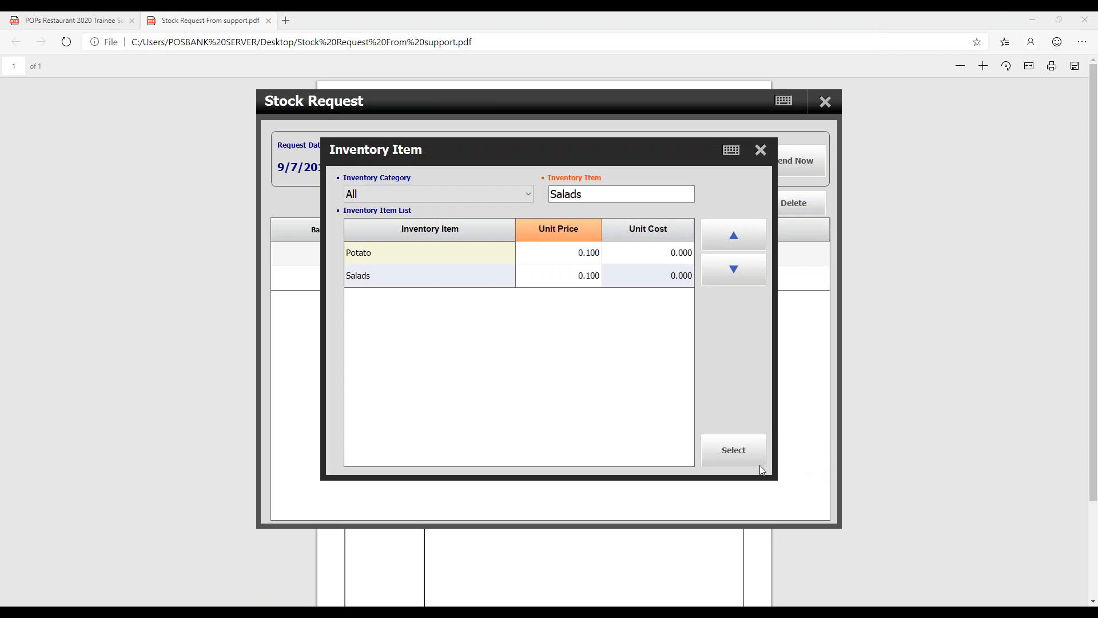
left_click(755, 461)
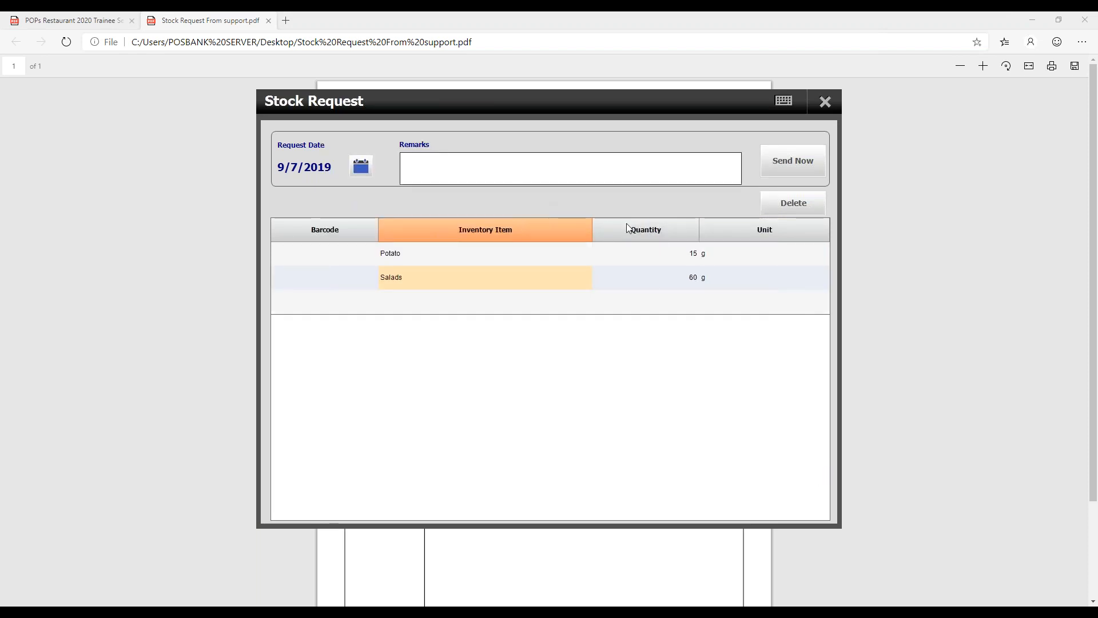
- Set the requested quantities to 1000 g for Potato and 600 g for Salads
left_click(721, 252)
left_click(666, 250)
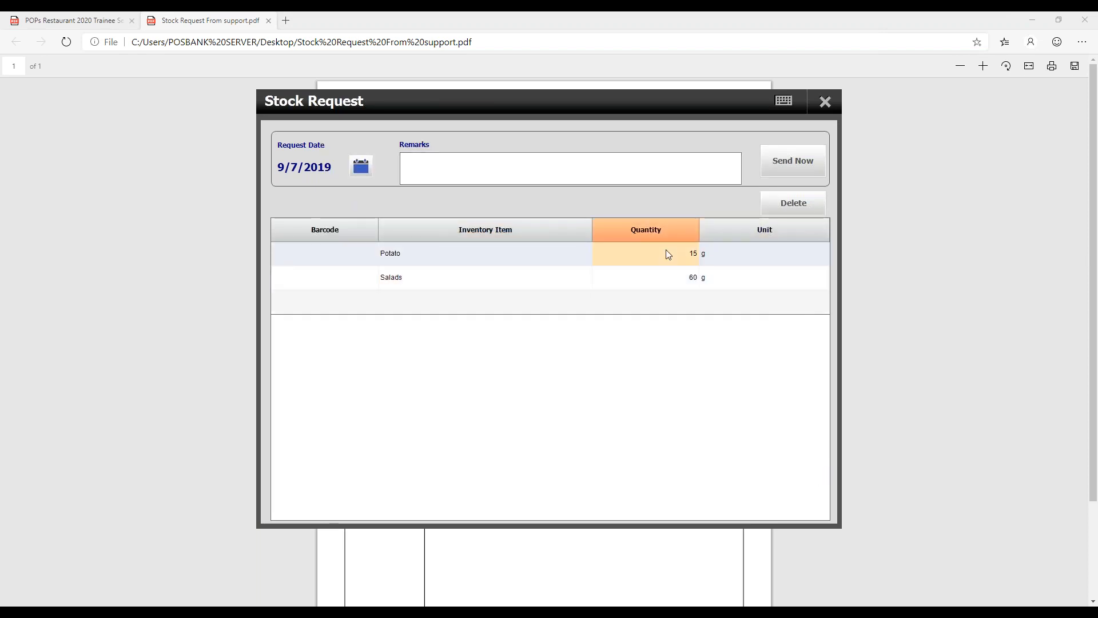
left_click_drag(630, 252, 740, 250)
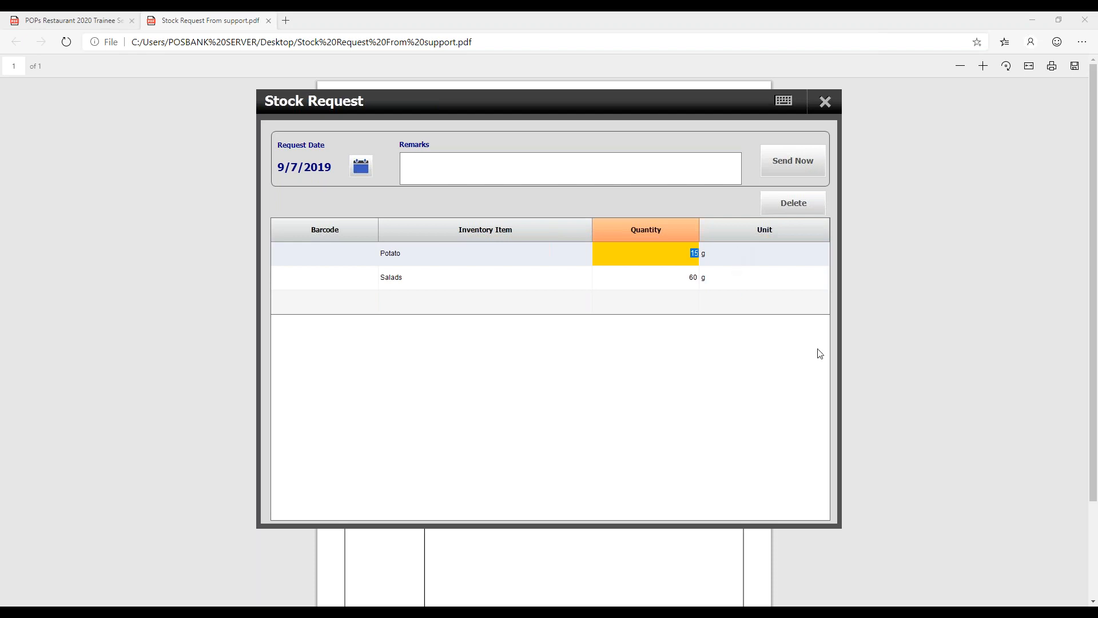
type("1000")
left_click(657, 270)
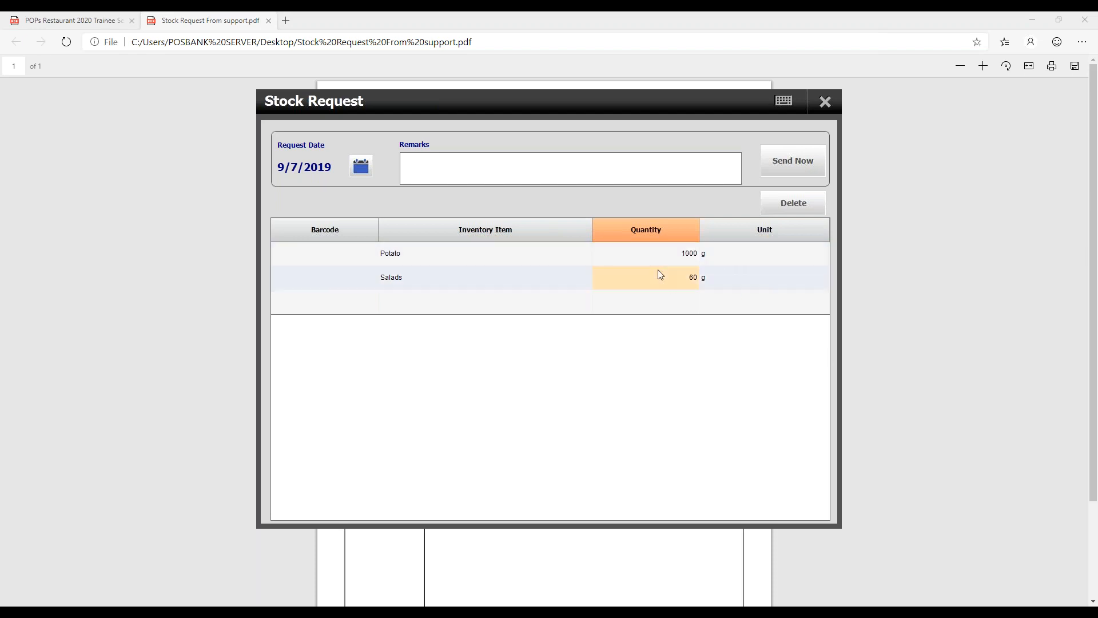
left_click(661, 258)
left_click(669, 280)
left_click_drag(664, 277, 756, 267)
type("600")
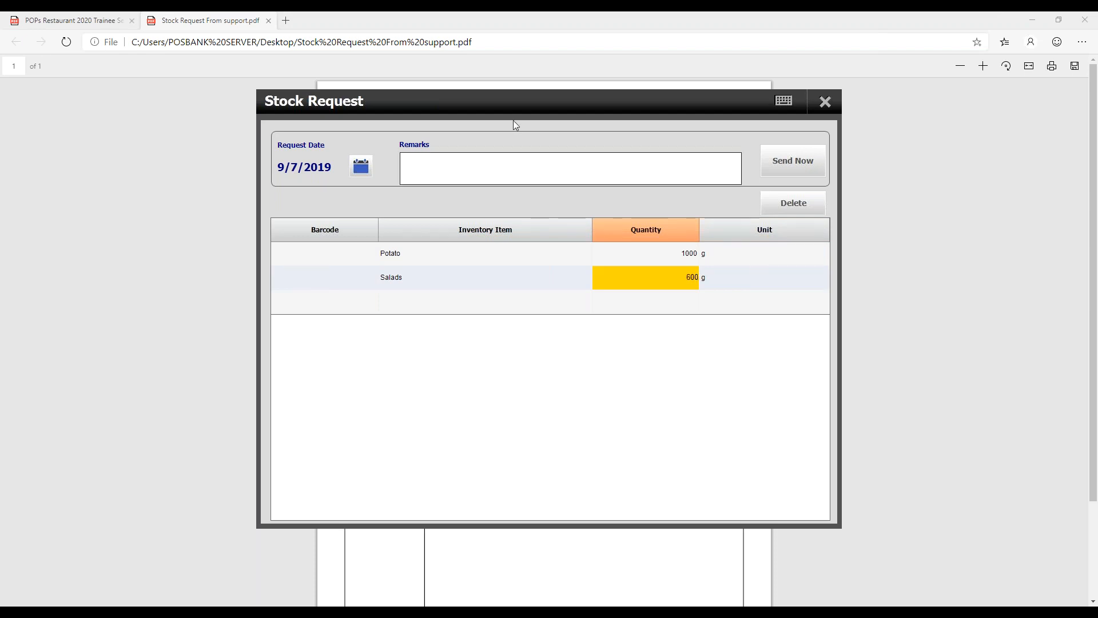
- Enter the remark "testing", send the stock request immediately, and close the request form
left_click(489, 167)
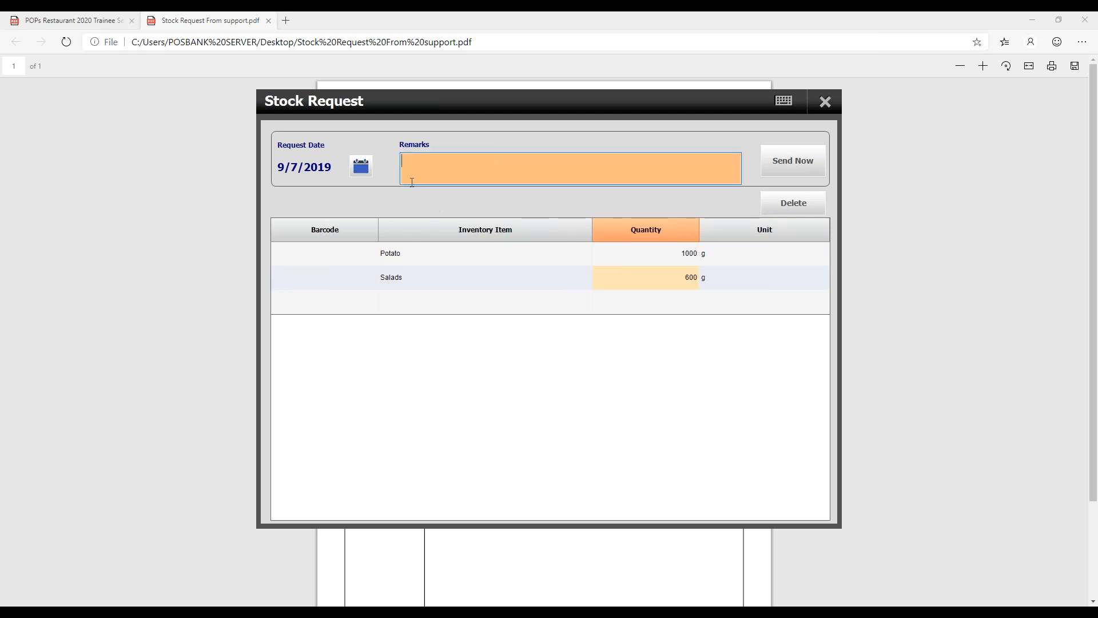
left_click(360, 166)
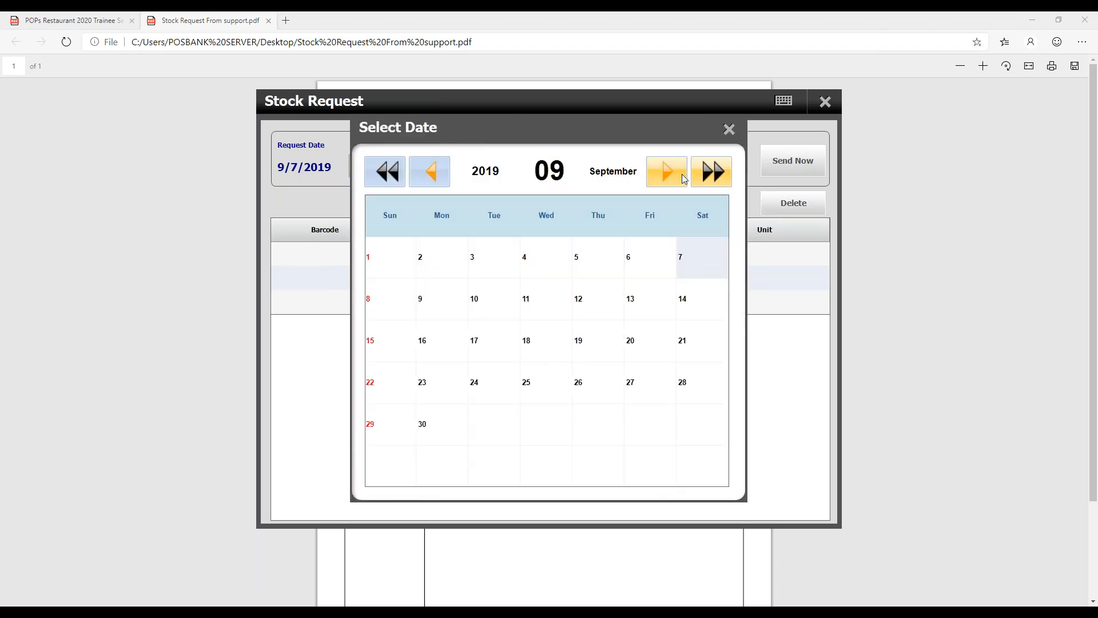
left_click(728, 129)
left_click(497, 176)
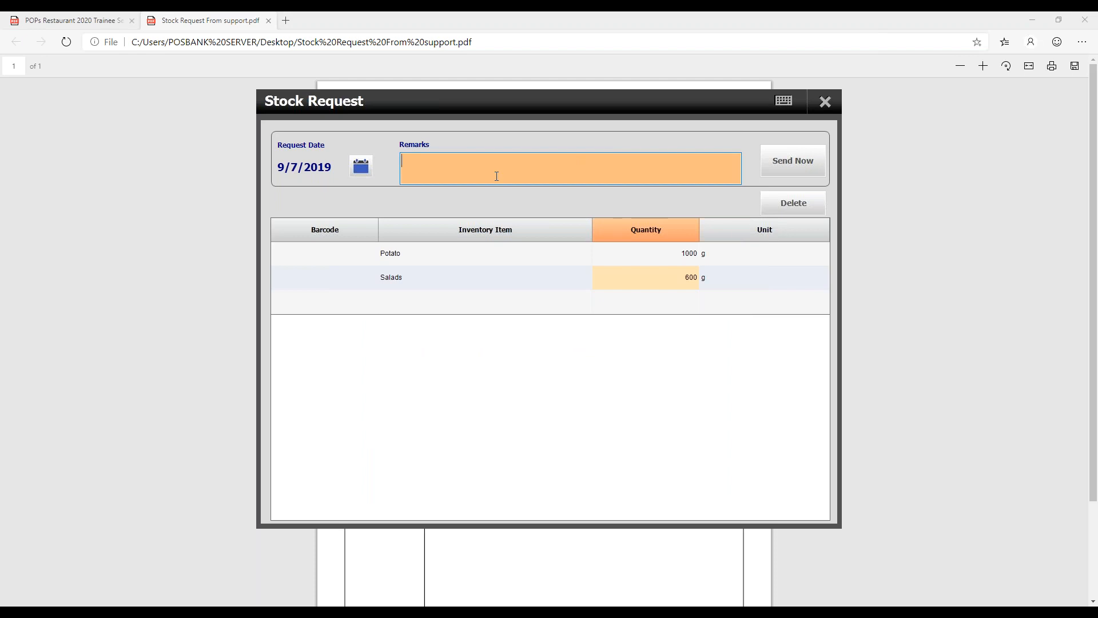
type("testing")
left_click(804, 163)
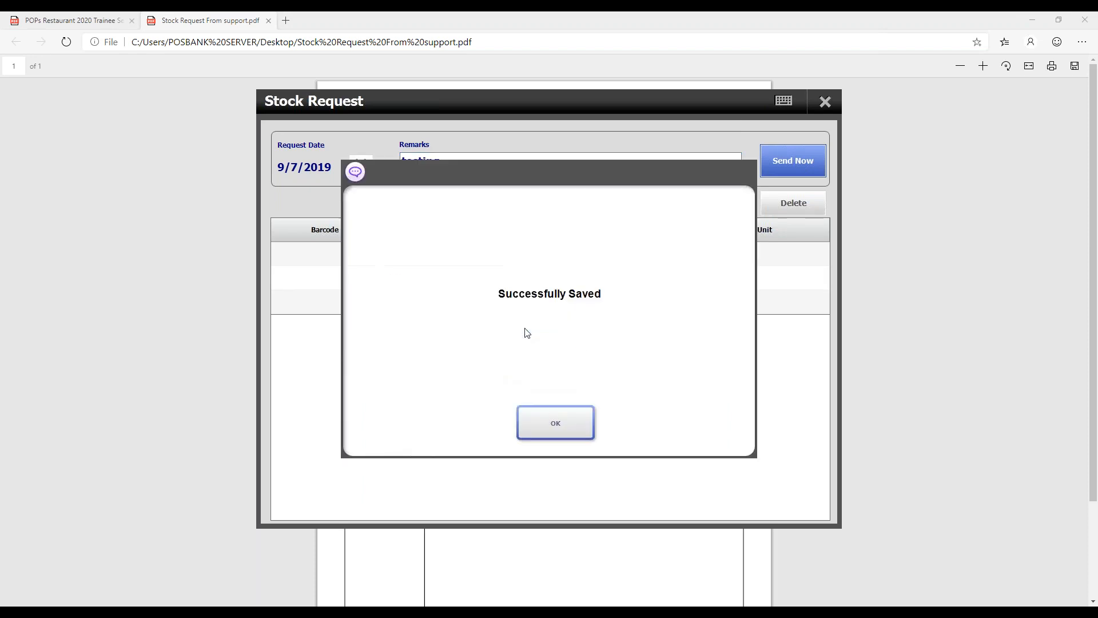
left_click(554, 419)
left_click(824, 103)
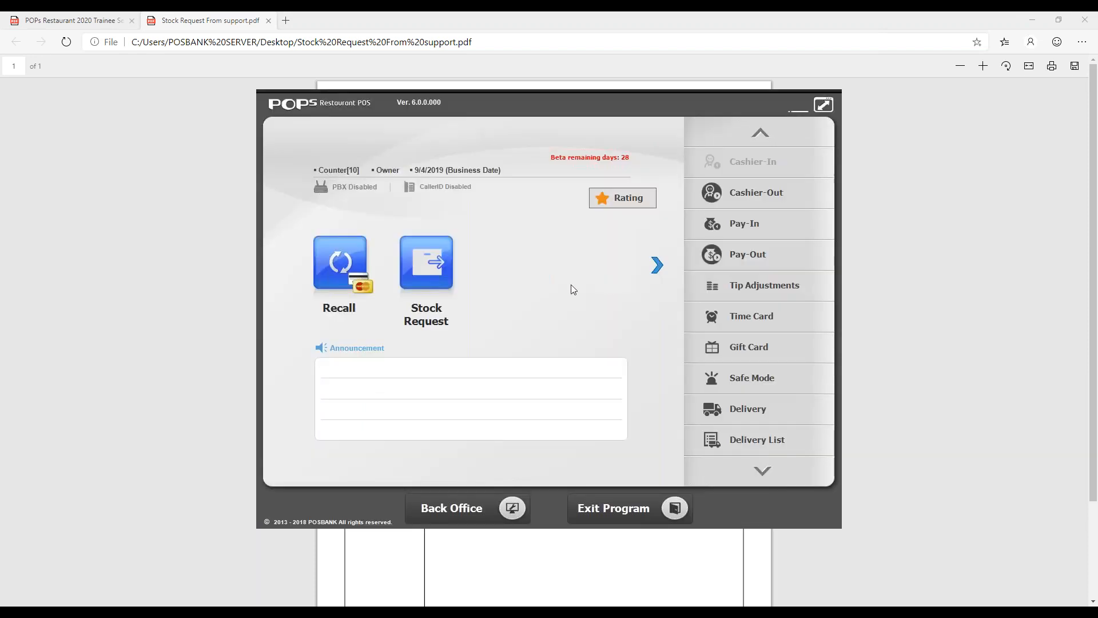
left_click(656, 264)
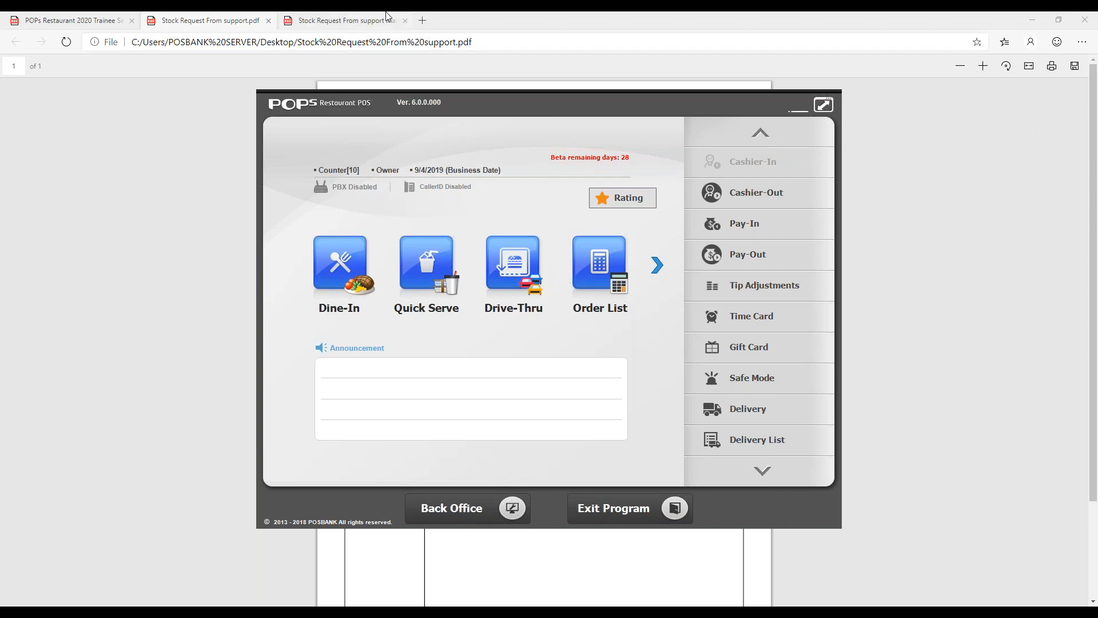
- Review the automatically generated stock request in Stock Request From support.pdf
left_click(193, 23)
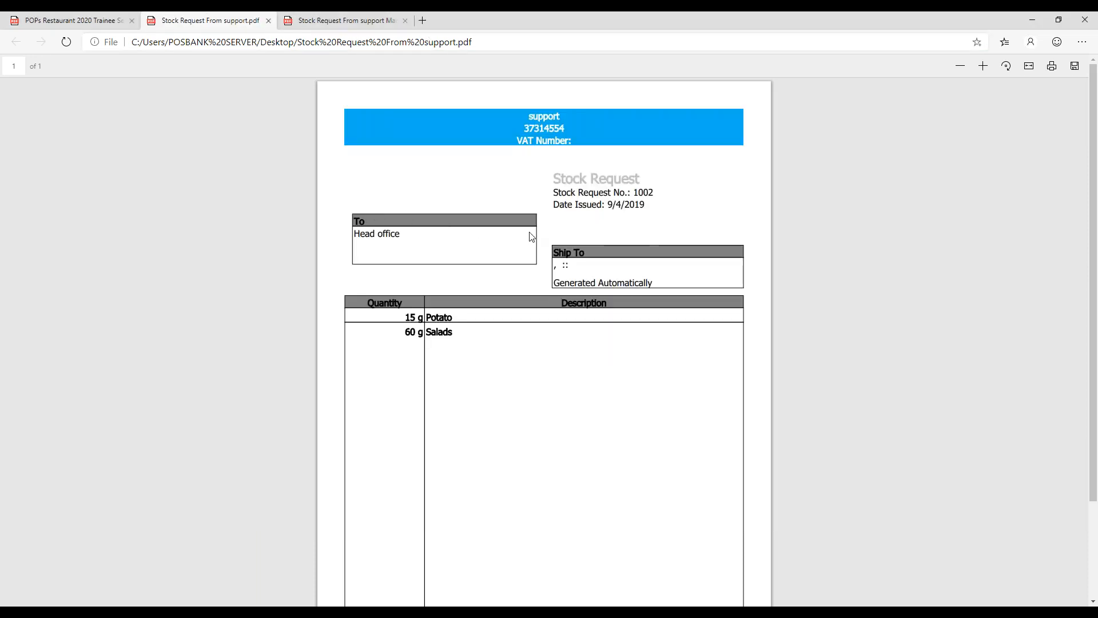
scroll(624, 248, "down", 2)
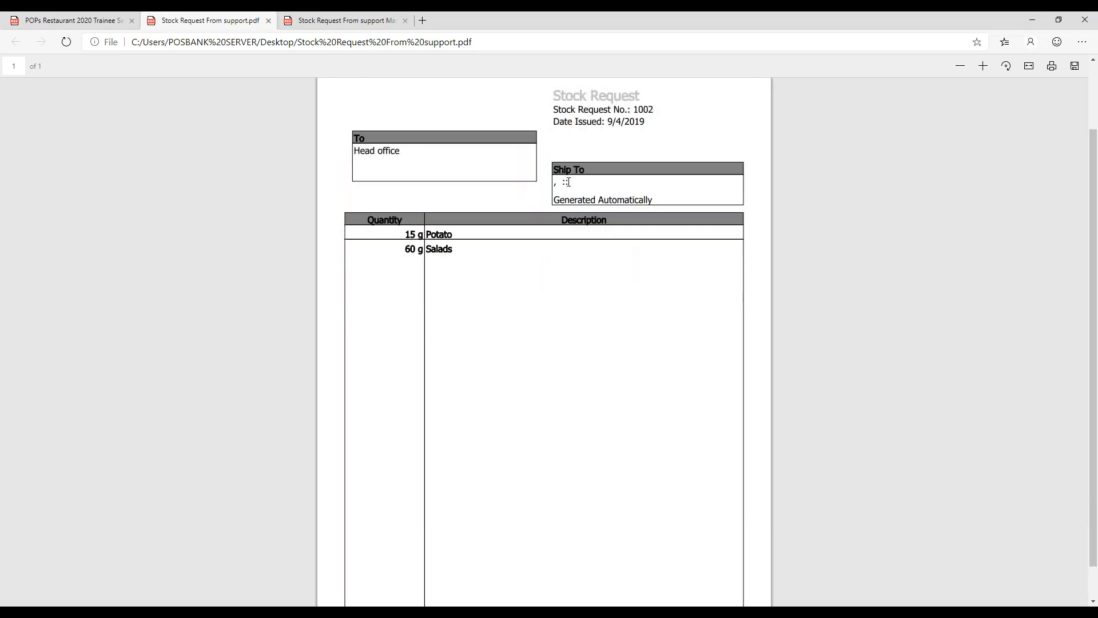
scroll(623, 255, "up", 2)
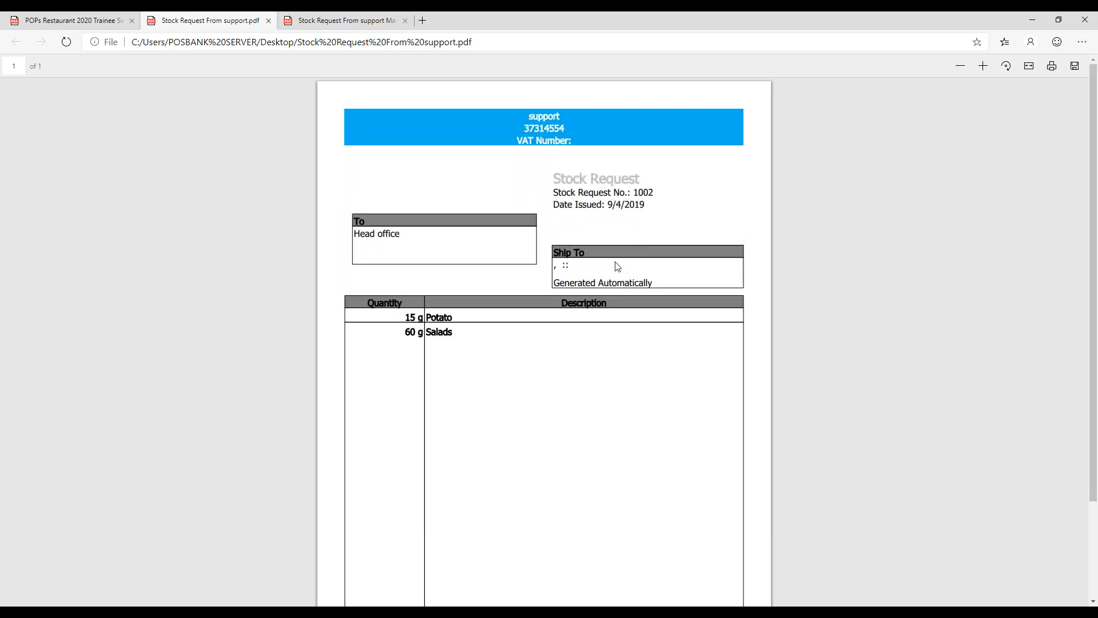
- Examine the requester, request date and ship-to details in Stock Request From support Manual.pdf
left_click(353, 20)
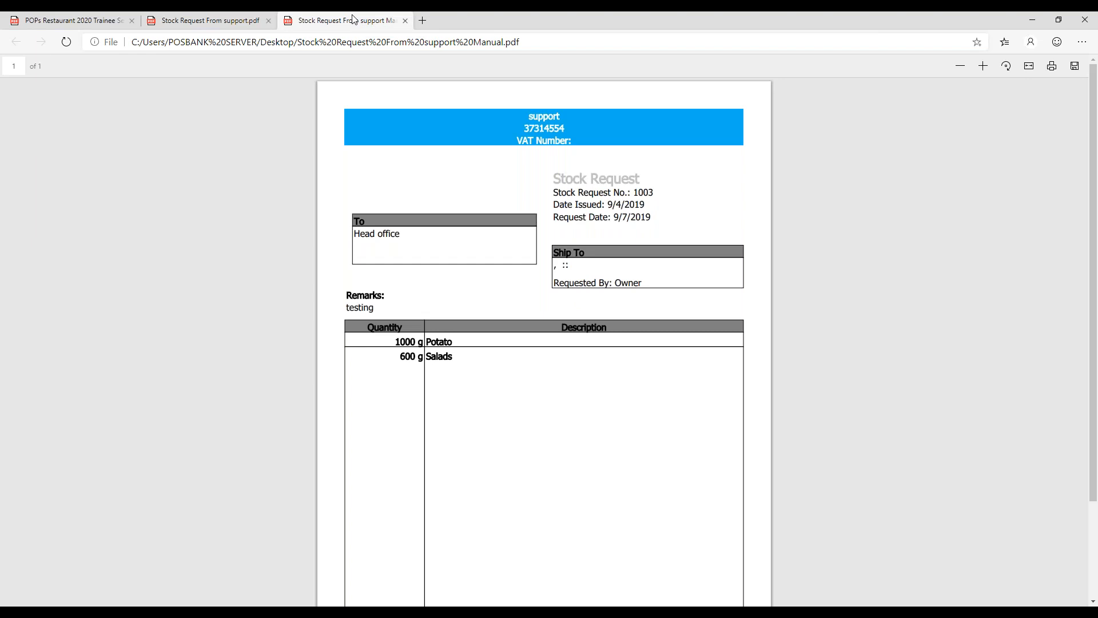
double_click(563, 283)
left_click(574, 285)
left_click_drag(556, 217, 653, 217)
left_click(686, 216)
left_click_drag(556, 263, 587, 274)
left_click(581, 269)
left_click(574, 265)
left_click(587, 274)
left_click_drag(555, 265, 579, 266)
left_click(581, 270)
- Switch back to POPS Restaurant and open the Stock Requests list from the Back Office management functions
left_click(258, 601)
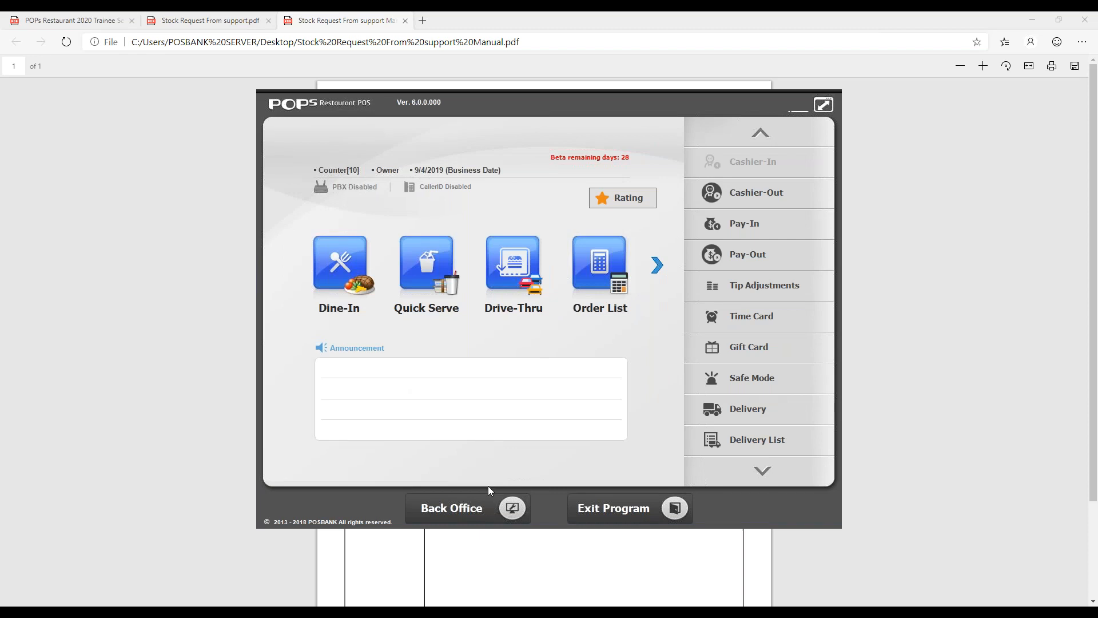
left_click(491, 504)
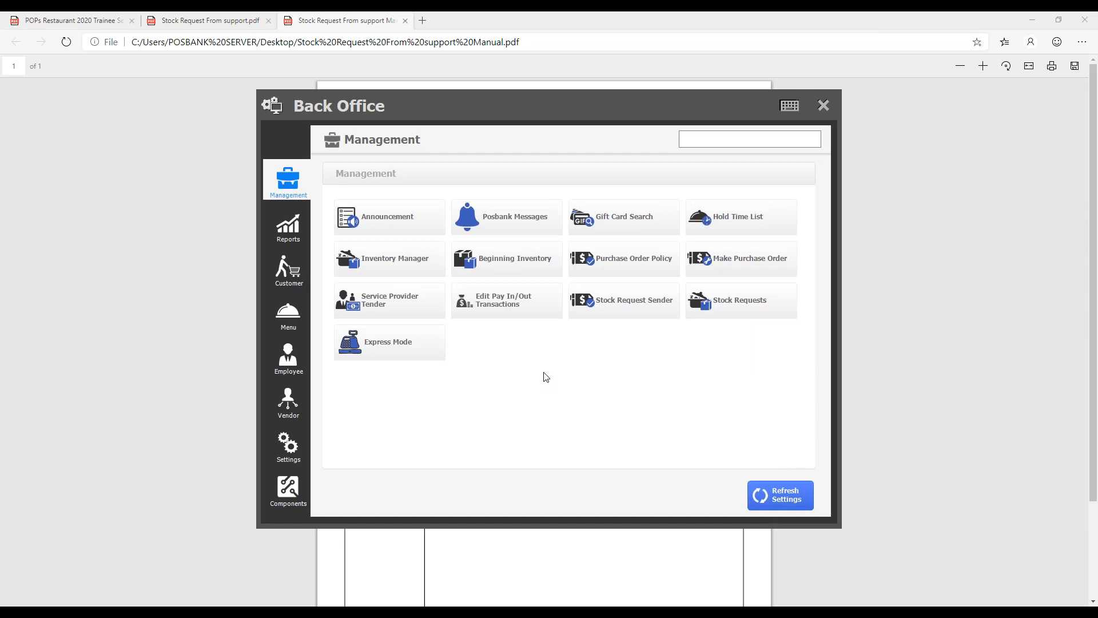
left_click(743, 301)
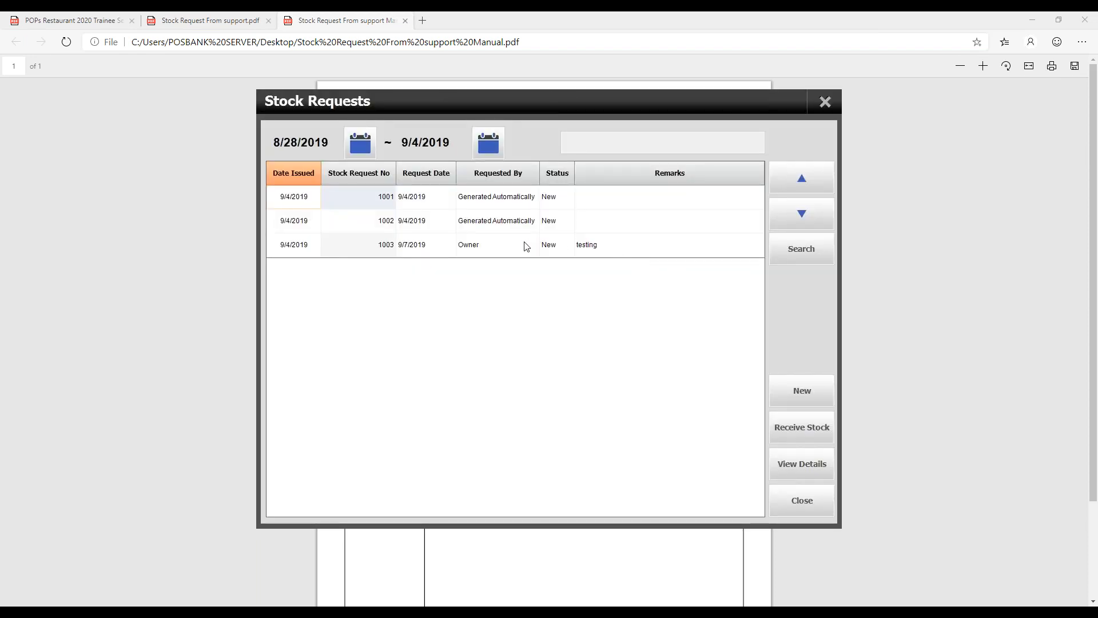
- Compare the listed stock requests, view the details of the Owner's request with the remark "testing", and close them
left_click(549, 248)
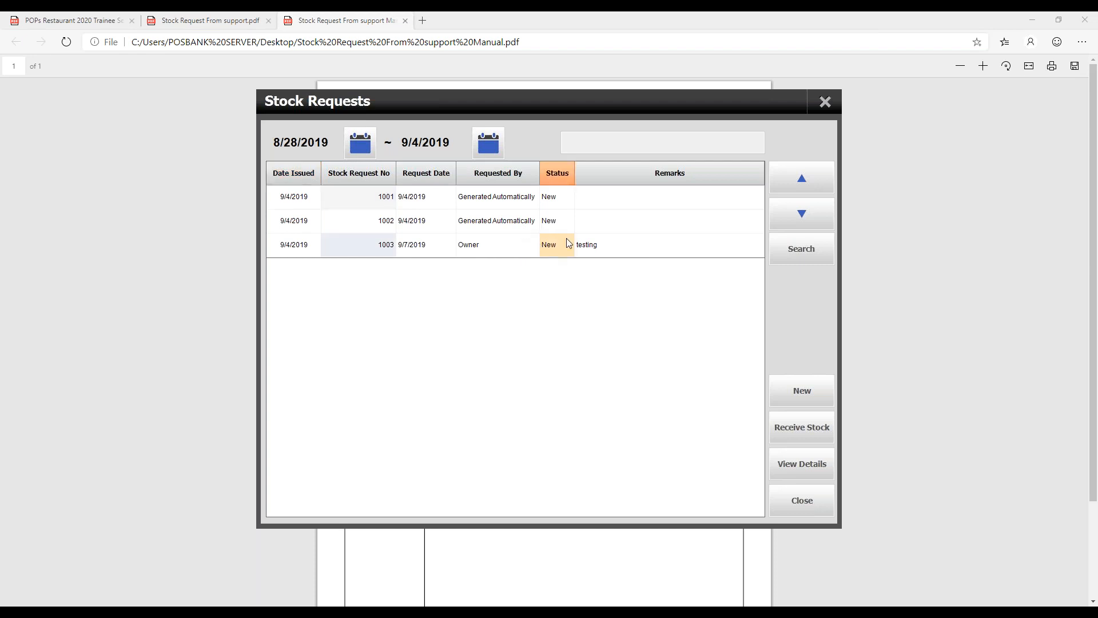
left_click(515, 226)
left_click(521, 241)
left_click(524, 224)
left_click(536, 199)
left_click(518, 230)
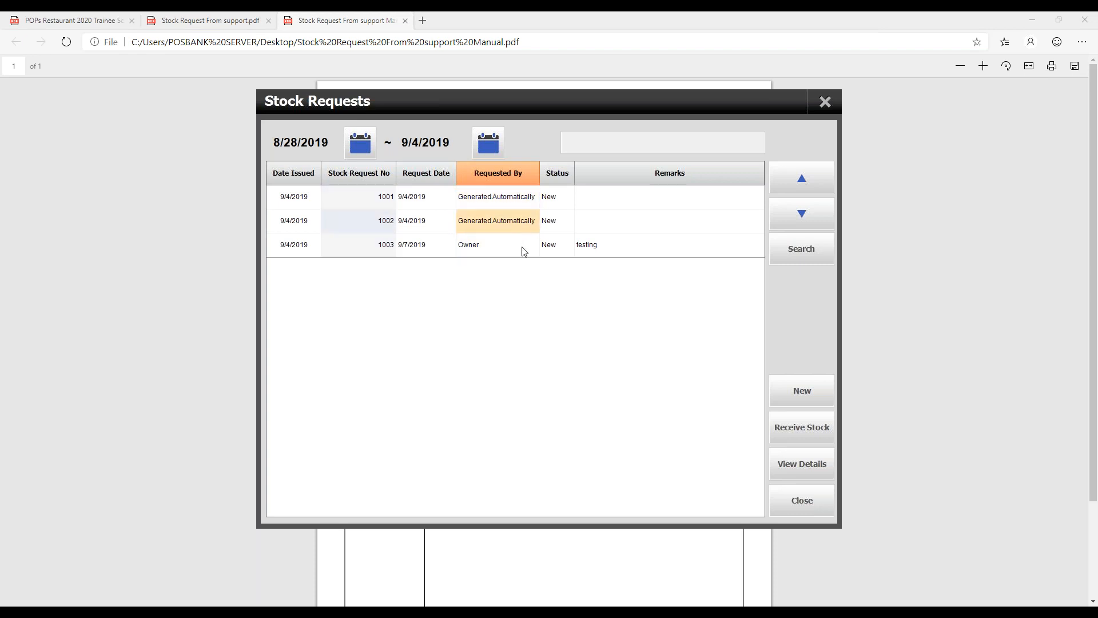
left_click(523, 250)
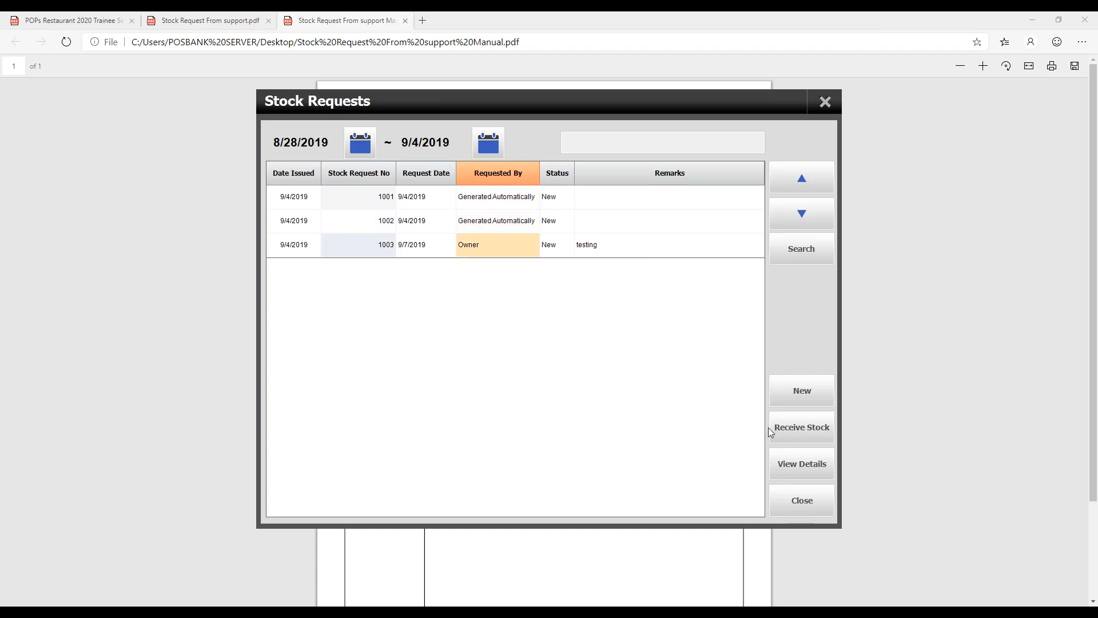
left_click(809, 462)
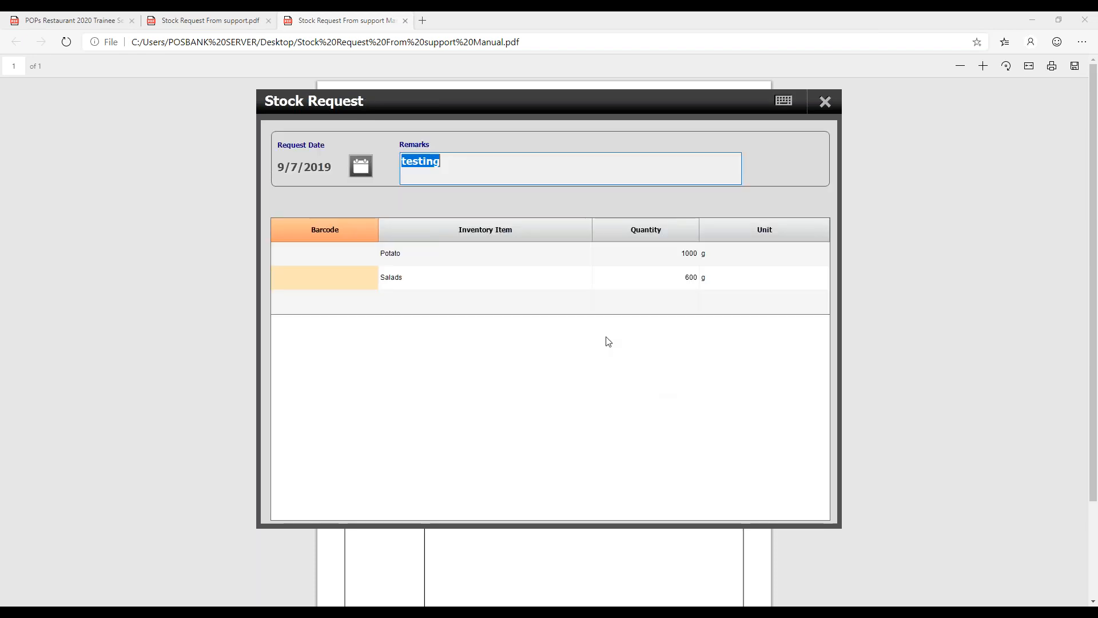
left_click(822, 108)
- Search the stock requests by the Owner's stock request number, and clear the search to list all requests again
left_click(800, 251)
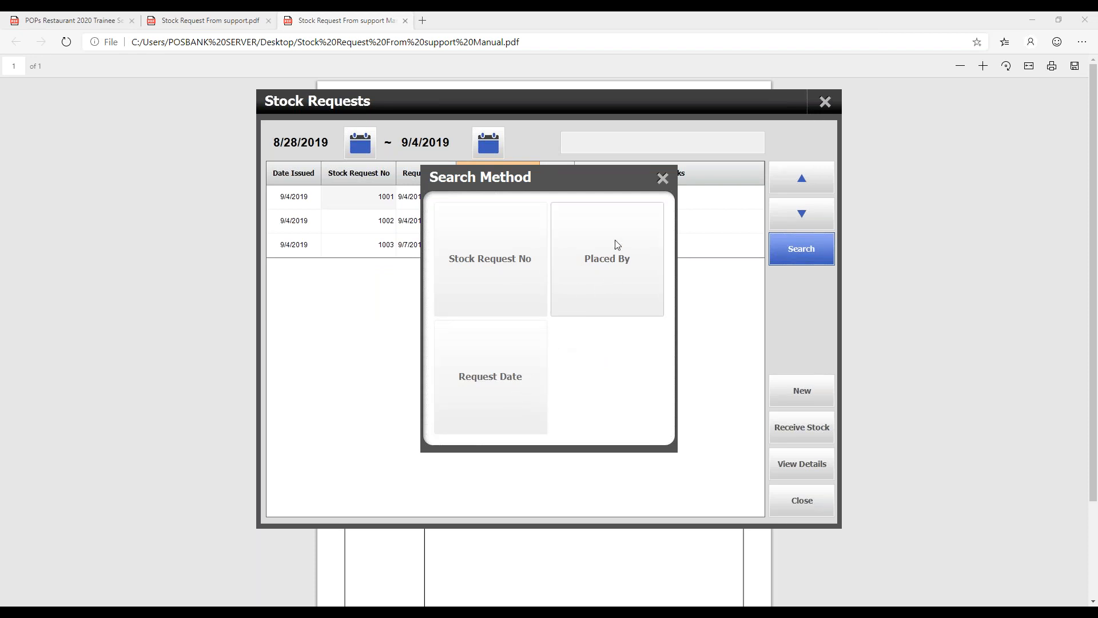
left_click(517, 247)
type("1003")
key("Return")
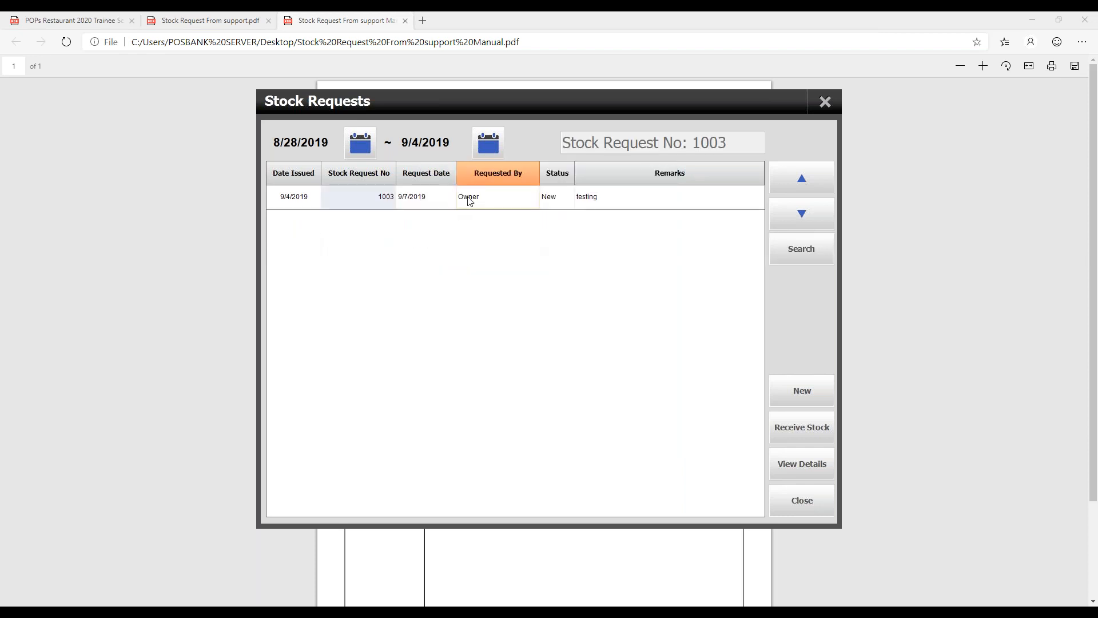
left_click(802, 242)
left_click(662, 179)
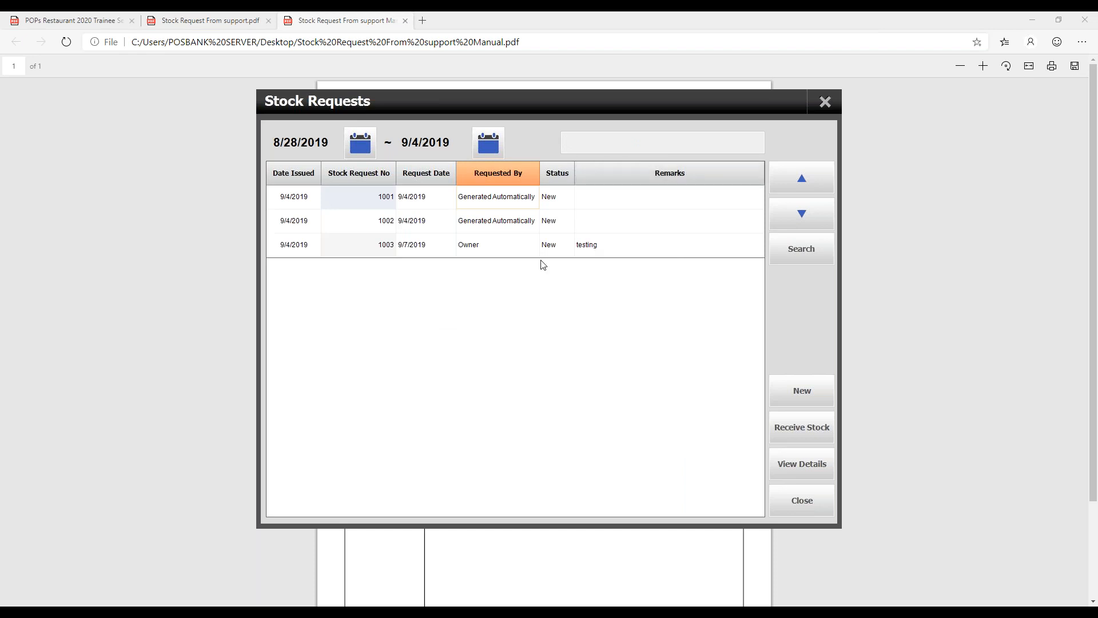
left_click(455, 251)
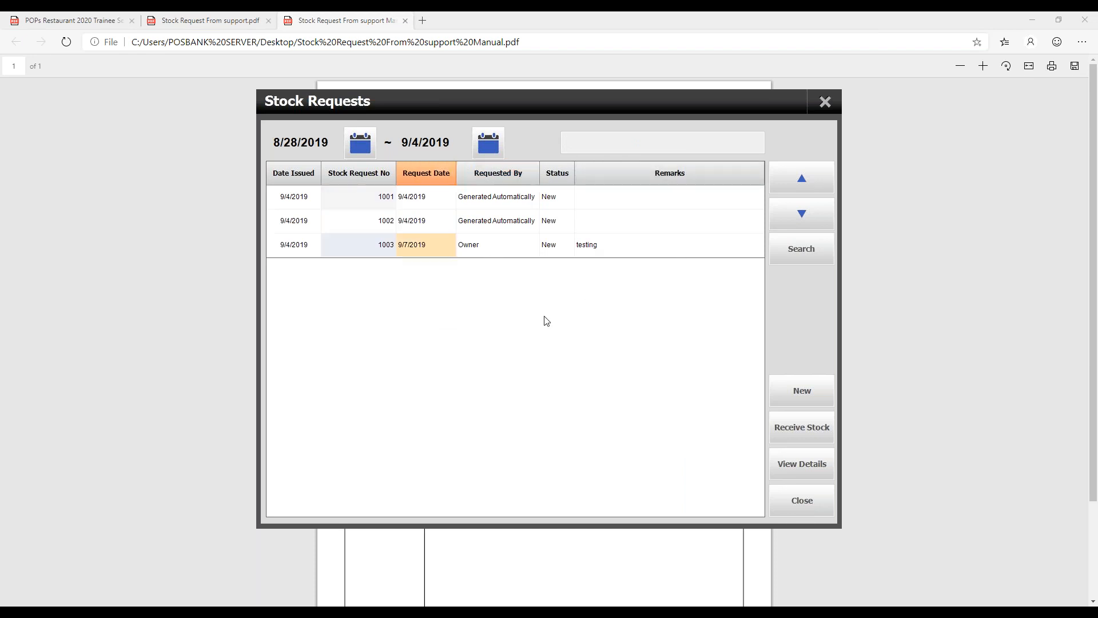
left_click(800, 430)
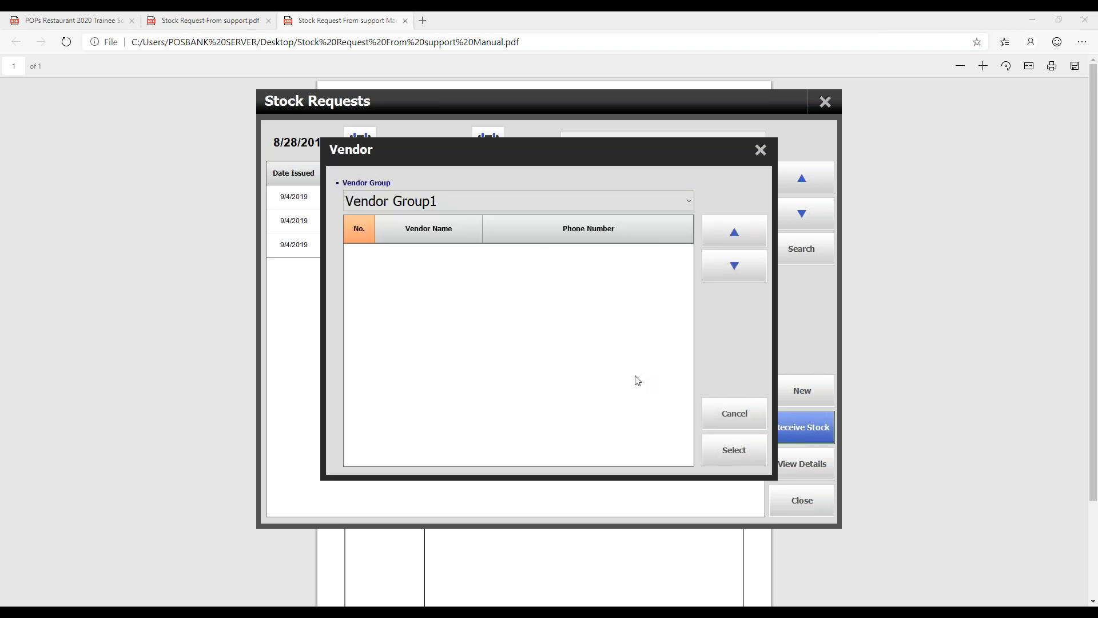
left_click(499, 204)
left_click(499, 204)
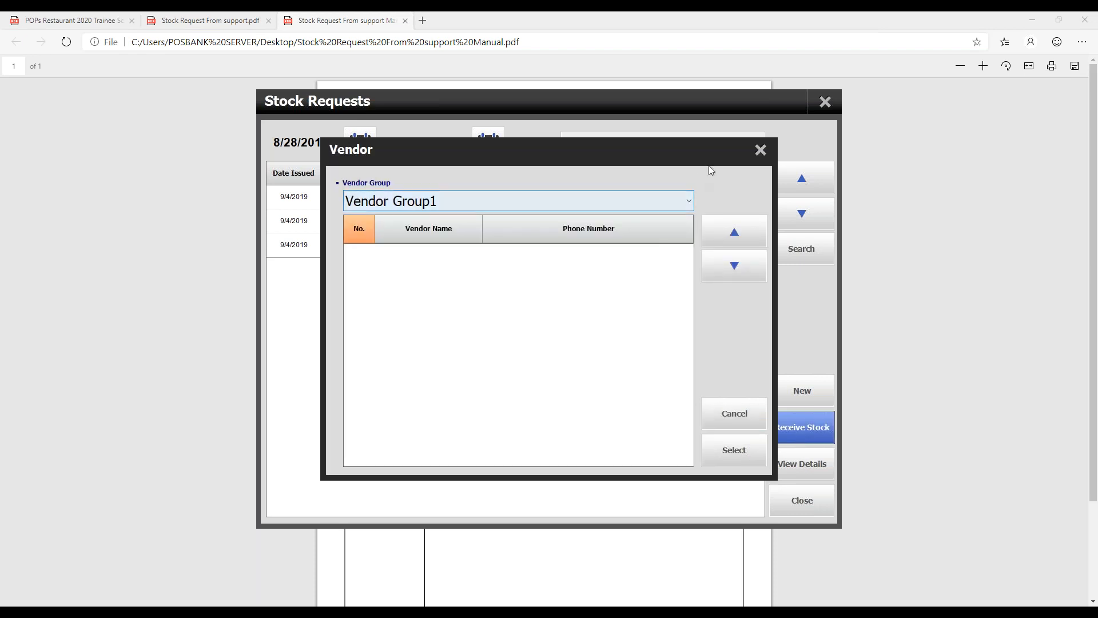
left_click(761, 150)
- Leave the stock requests and add a vendor named Raw Supplier to Vendor Group1 in the Vendor Manager
left_click(824, 104)
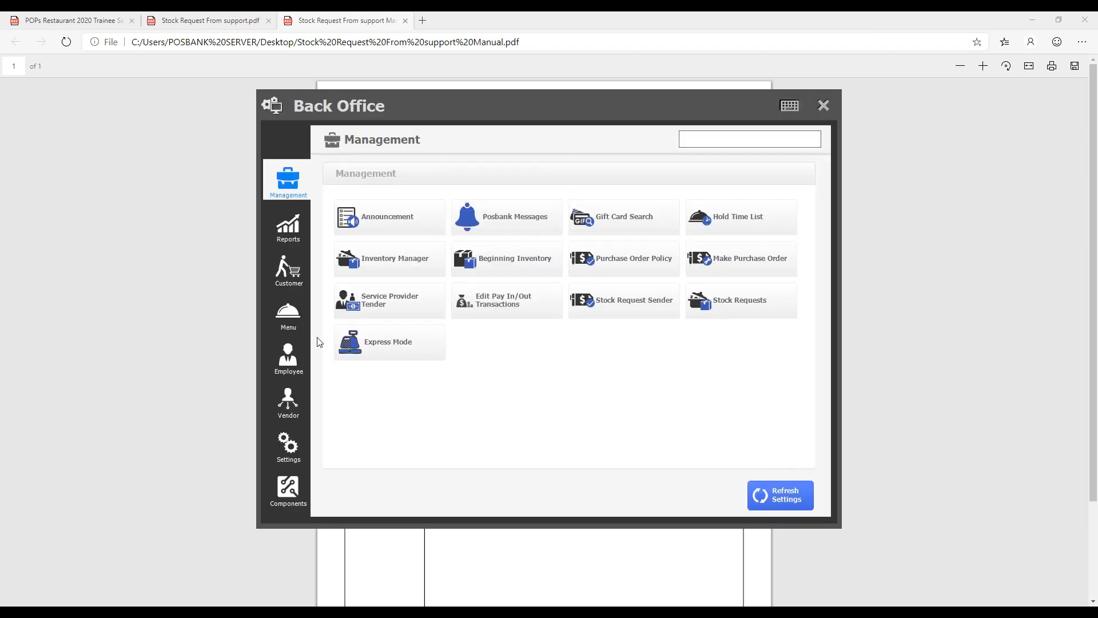
left_click(293, 402)
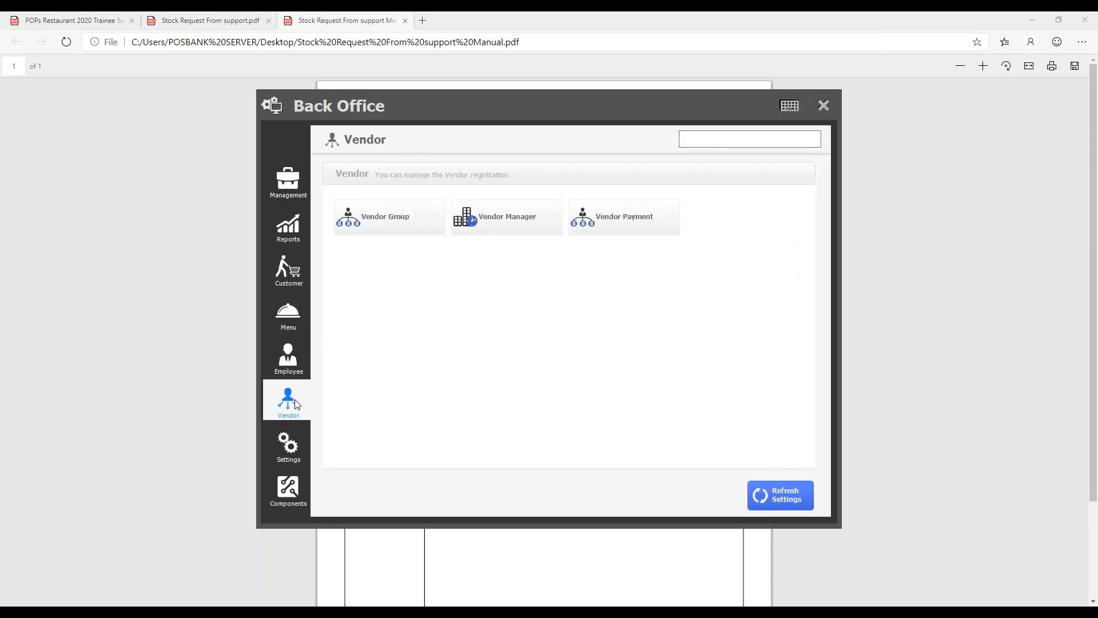
left_click(523, 226)
left_click(796, 388)
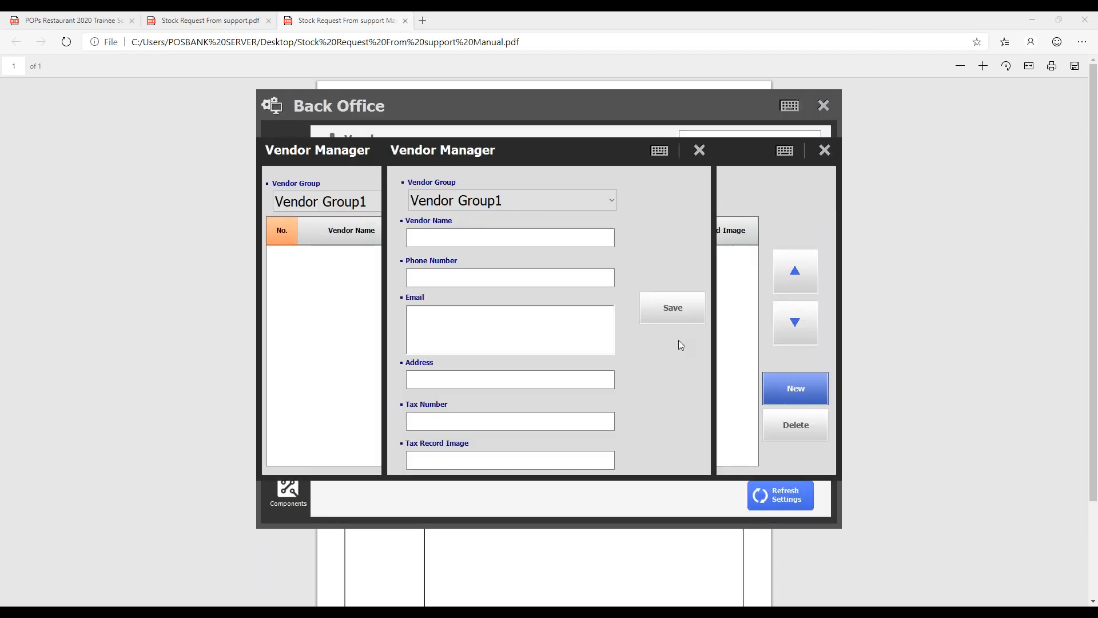
left_click(522, 242)
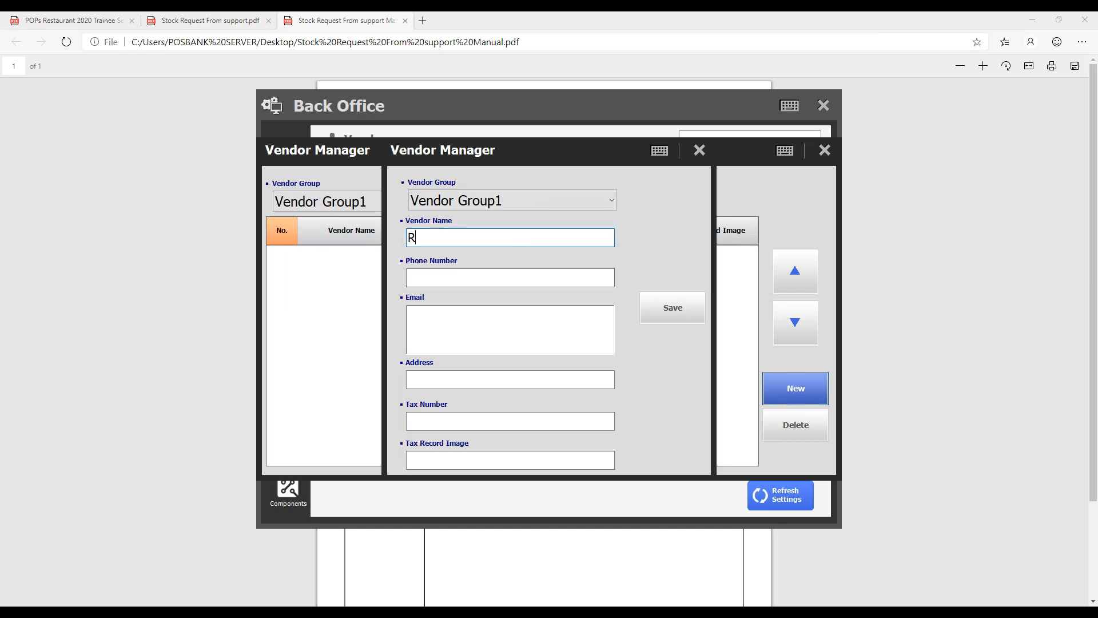
type("Raw Supplier")
left_click(667, 312)
left_click(538, 424)
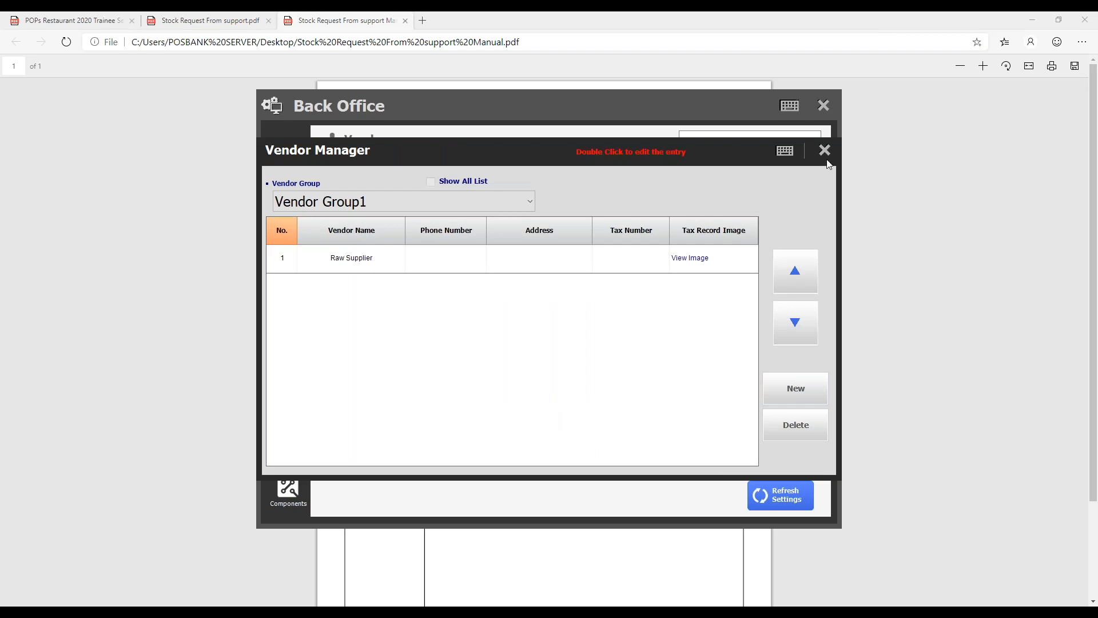
- Return to the Stock Requests list and receive stock for the Owner's "testing" request from the vendor Raw Supplier
left_click(824, 150)
left_click(300, 179)
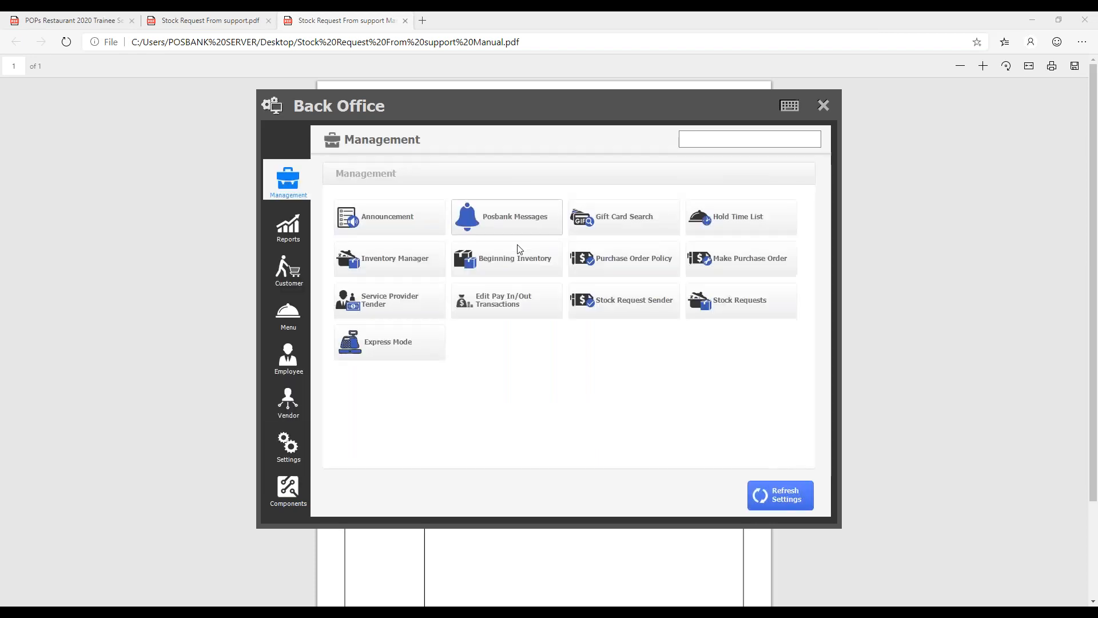
left_click(719, 300)
left_click(569, 250)
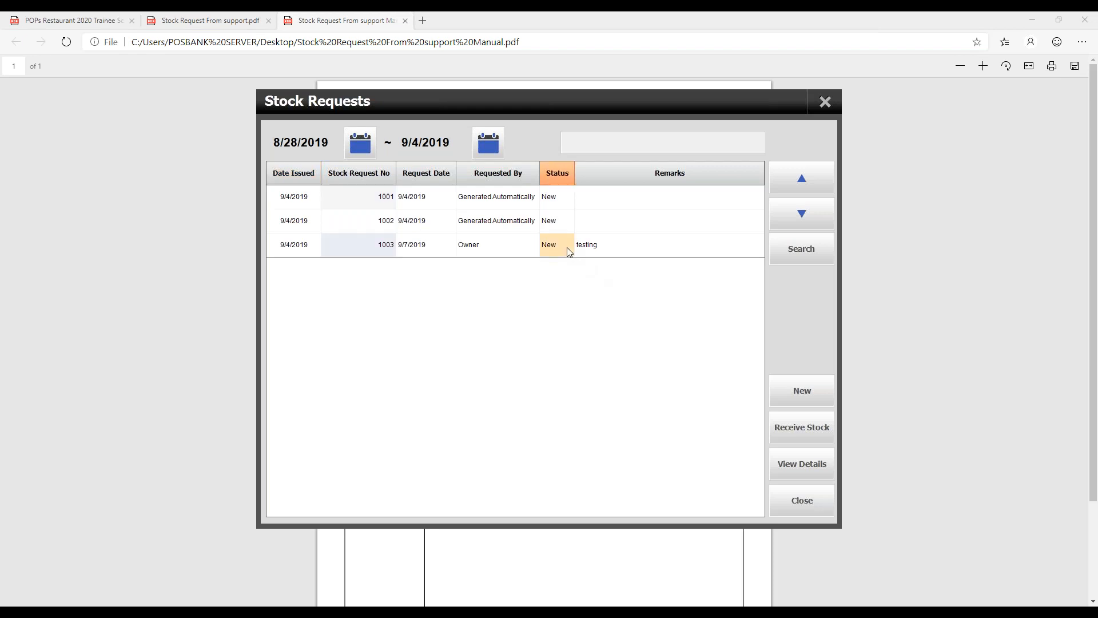
left_click(806, 431)
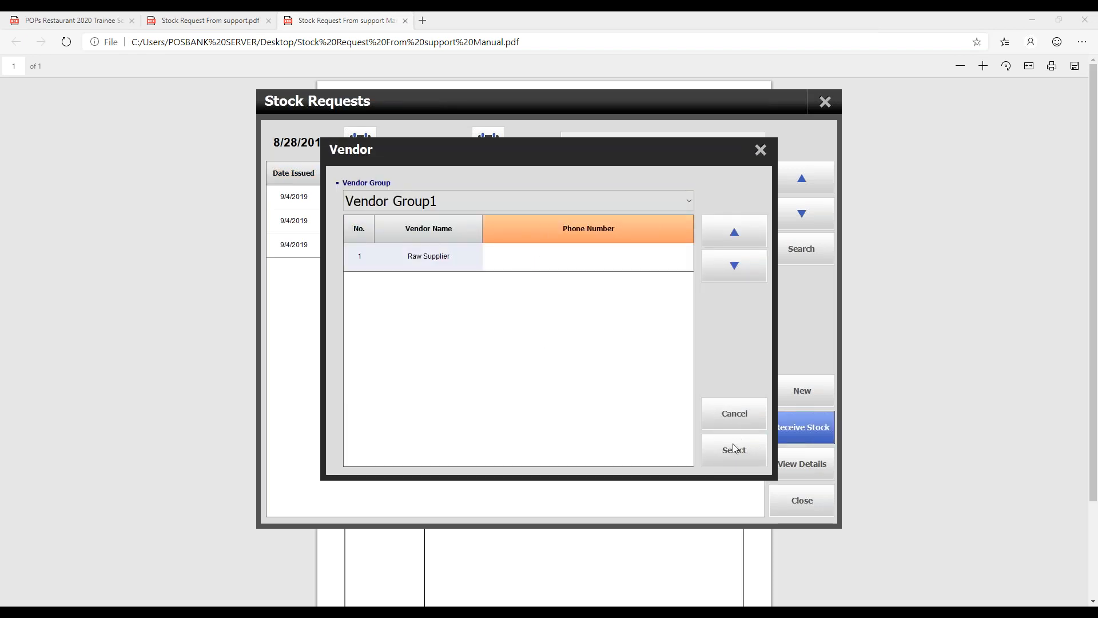
left_click(735, 449)
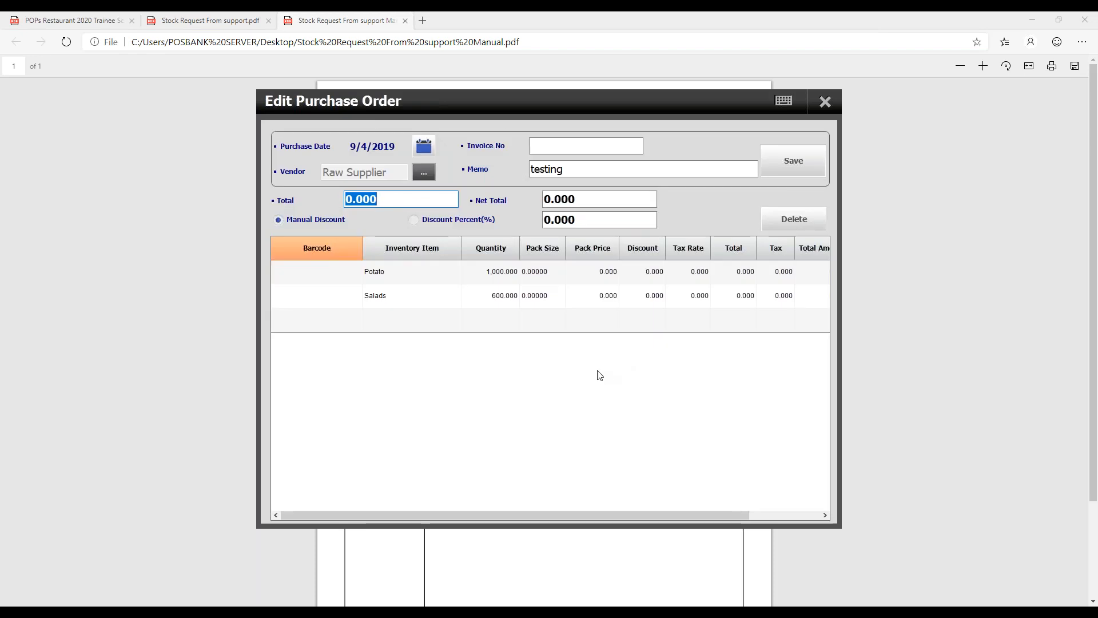
- Set the pack size of both Potato and Salads to 1 in the purchase order
left_click_drag(575, 515, 514, 506)
mouse_move(722, 518)
left_mouse_down()
mouse_move(767, 517)
mouse_move(722, 516)
left_mouse_up()
left_click(536, 274)
type("1")
left_click(554, 297)
type("1")
- Set the pack price of both Potato and Salads to 1
left_click(591, 272)
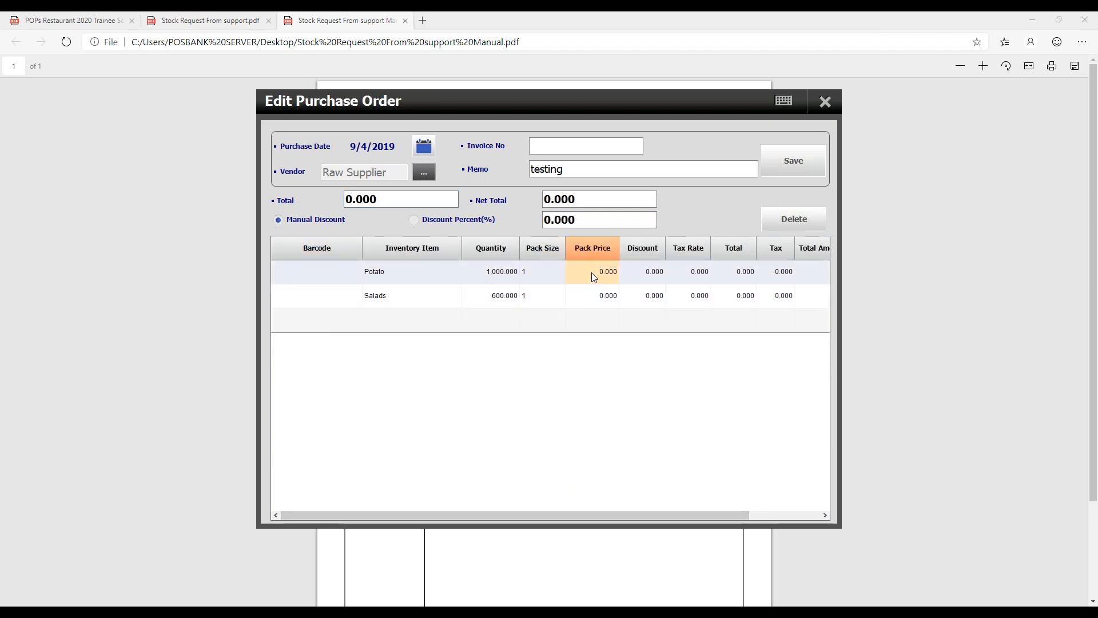
type("1")
left_click(586, 296)
left_click(575, 294)
type("1")
- Change the pack price to 0.020 for Potato and 0.03 for Salads
left_click(588, 275)
left_click_drag(575, 271, 652, 277)
key("BackSpace")
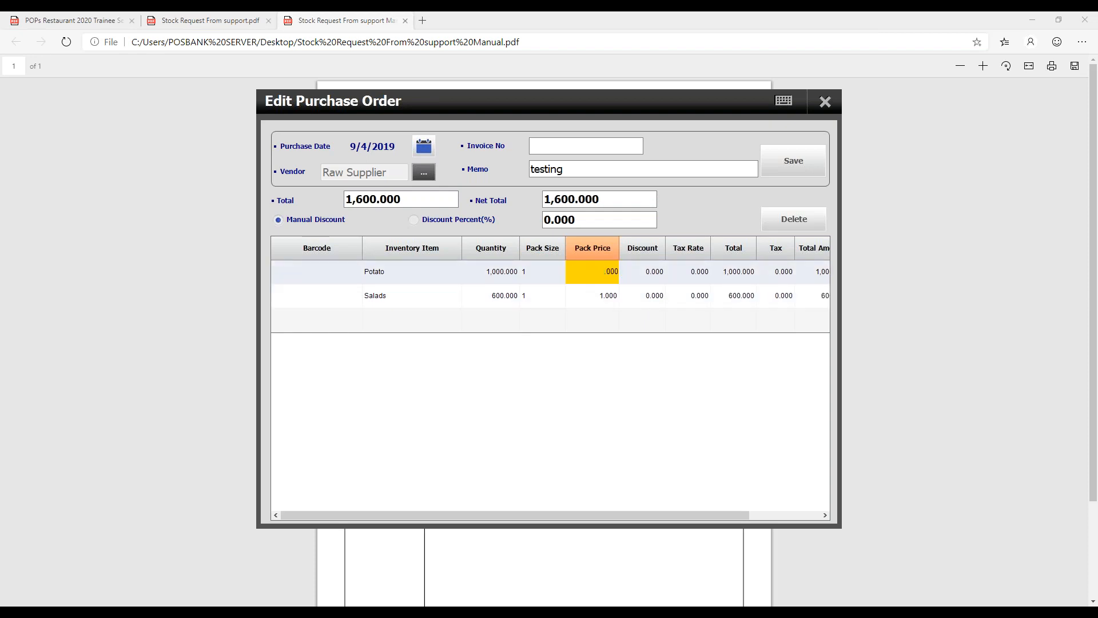
key("Return")
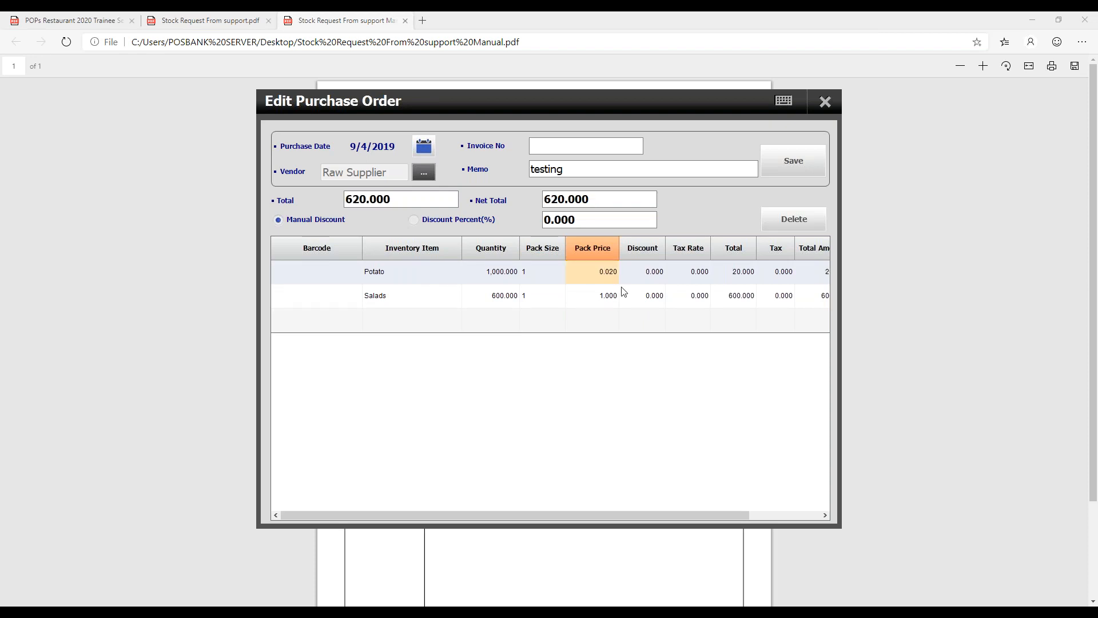
double_click(572, 294)
left_click_drag(571, 295, 711, 287)
left_click(588, 296)
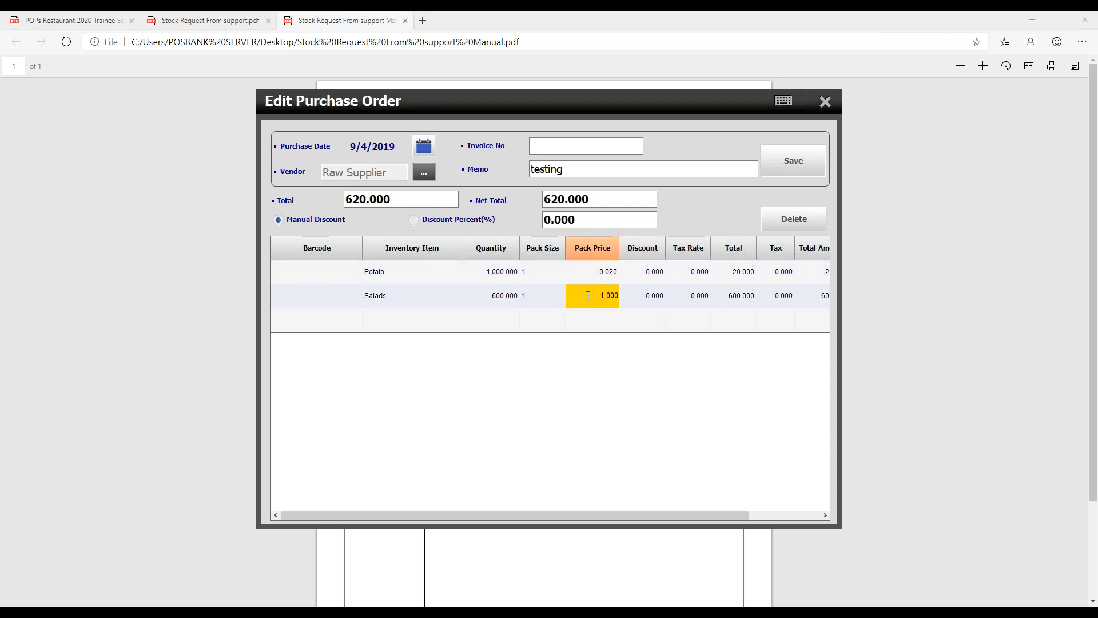
type("0.03")
key("Return")
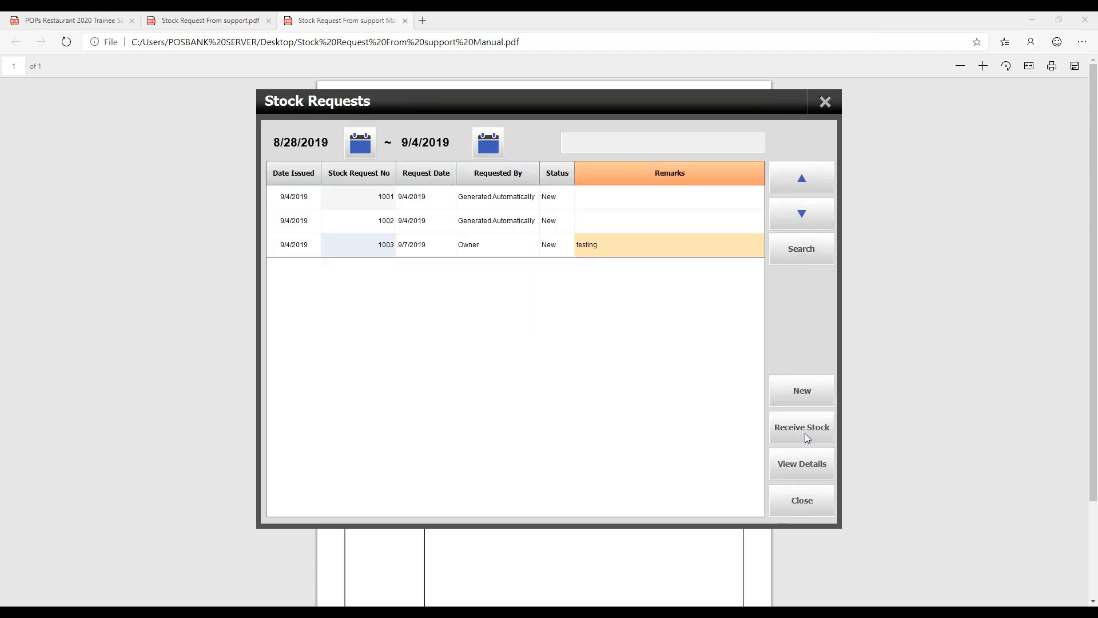
- Receive stock for the Owner's request from Raw Supplier again, look over the purchase order's columns and leave the order
left_click(805, 434)
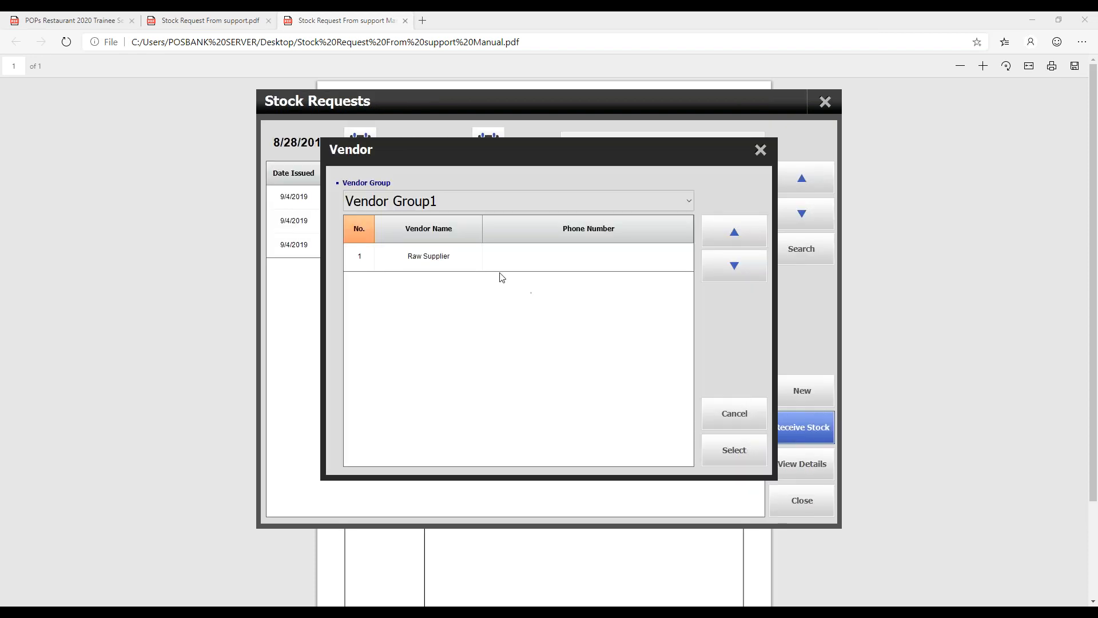
left_click(741, 452)
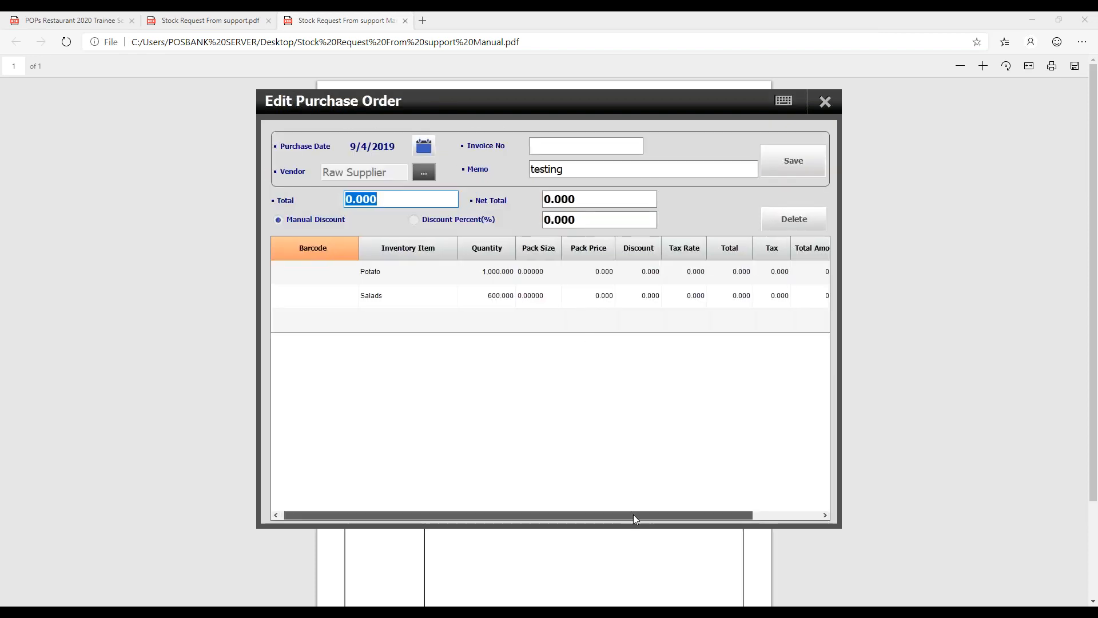
left_click_drag(634, 514, 733, 517)
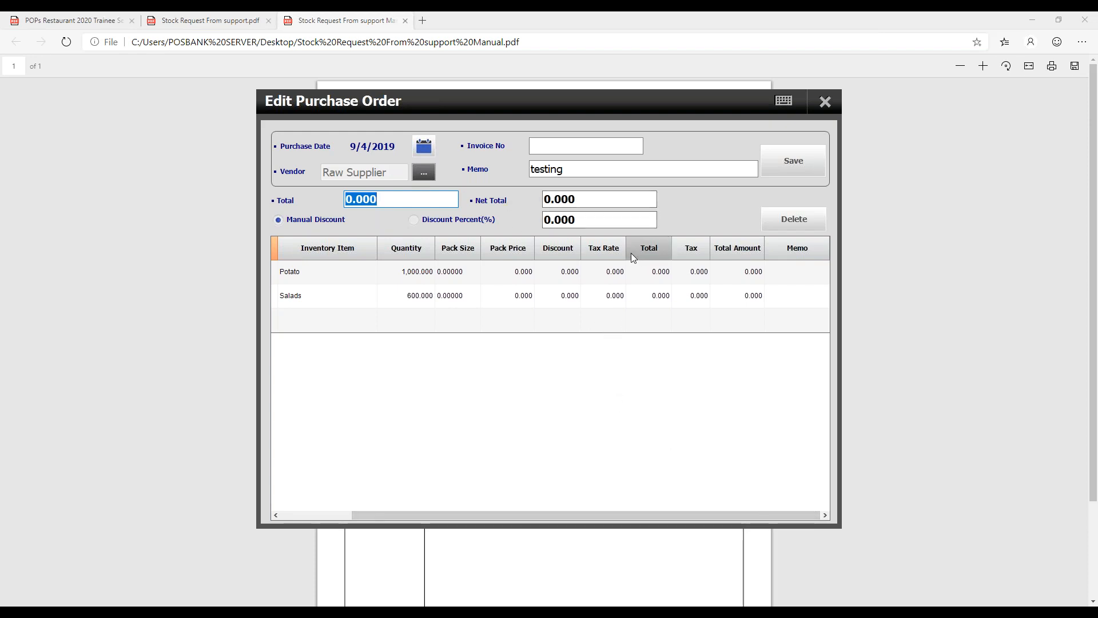
left_click(793, 160)
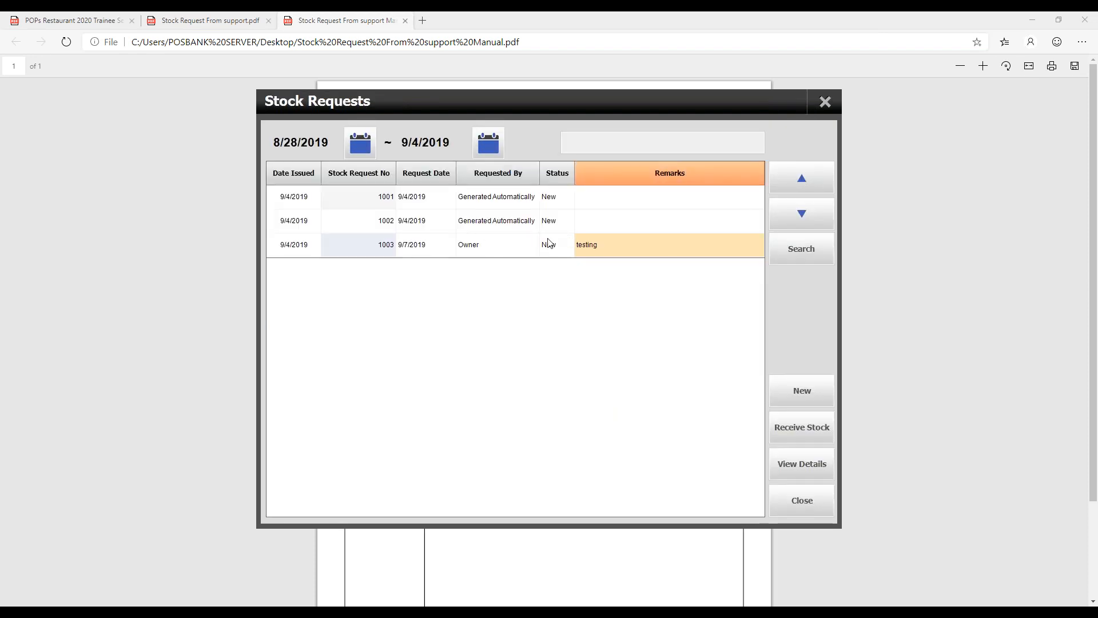
- Close the Owner's "testing" stock request, check its status in the list and exit Stock Requests
left_click(510, 245)
left_click(813, 505)
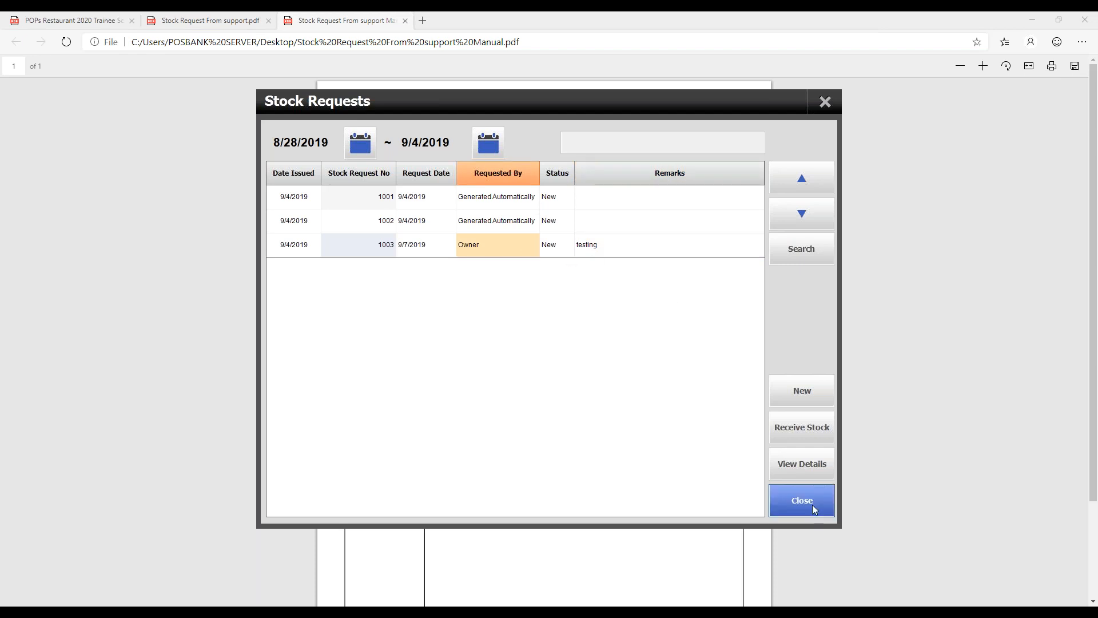
left_click(511, 424)
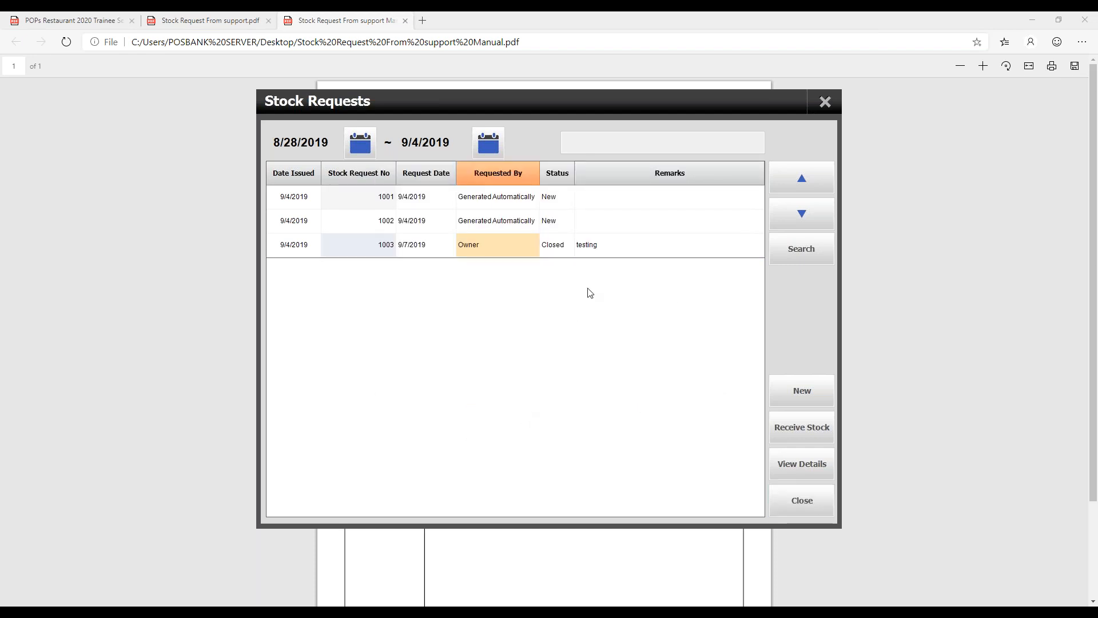
left_click(589, 227)
left_click(568, 243)
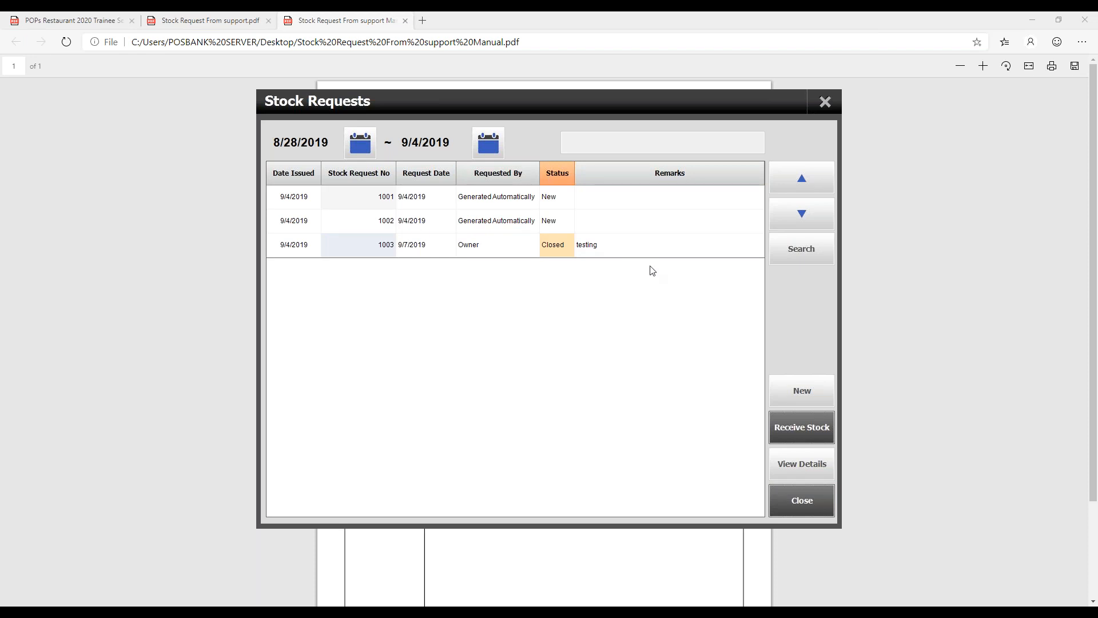
left_click(824, 103)
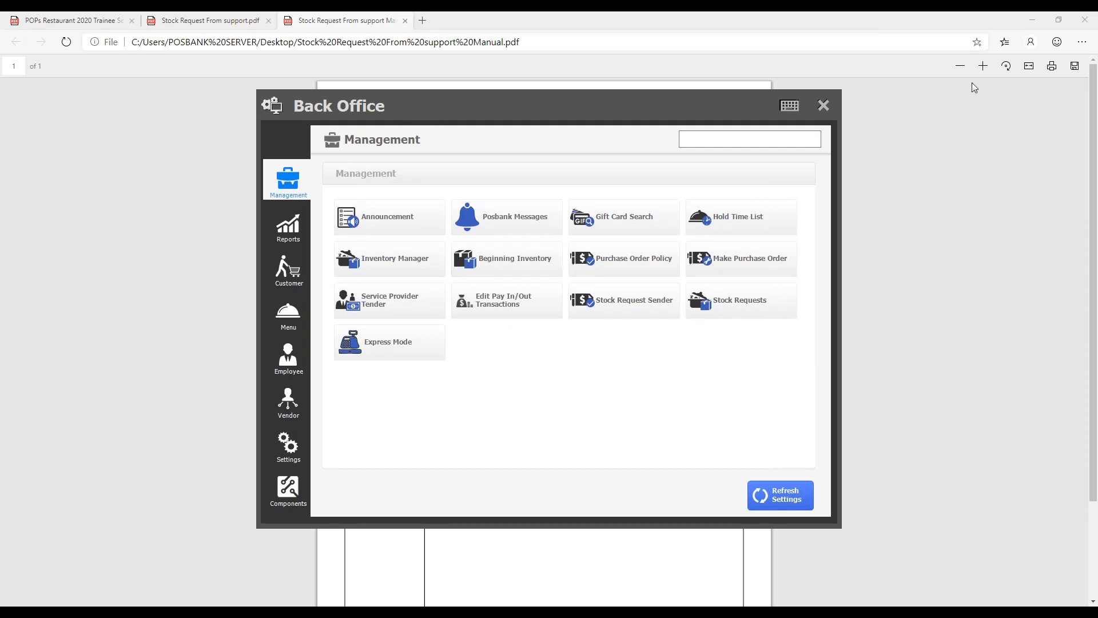
- Close the two stock request PDFs in the browser and review the "Add discount in purchase order" topic in the training outline
left_click(405, 21)
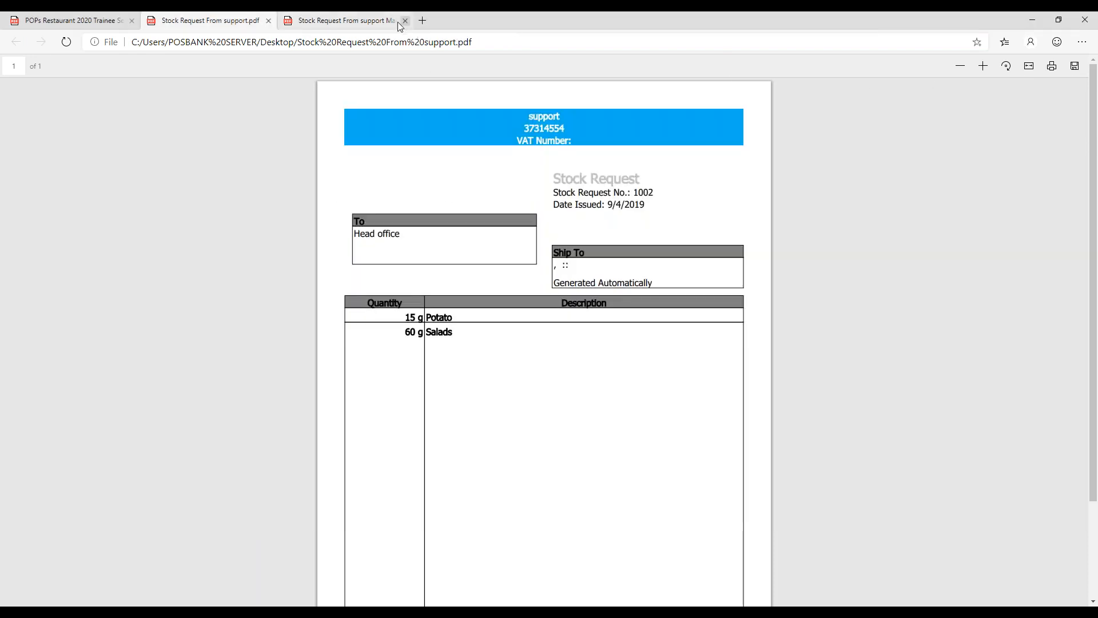
left_click(268, 20)
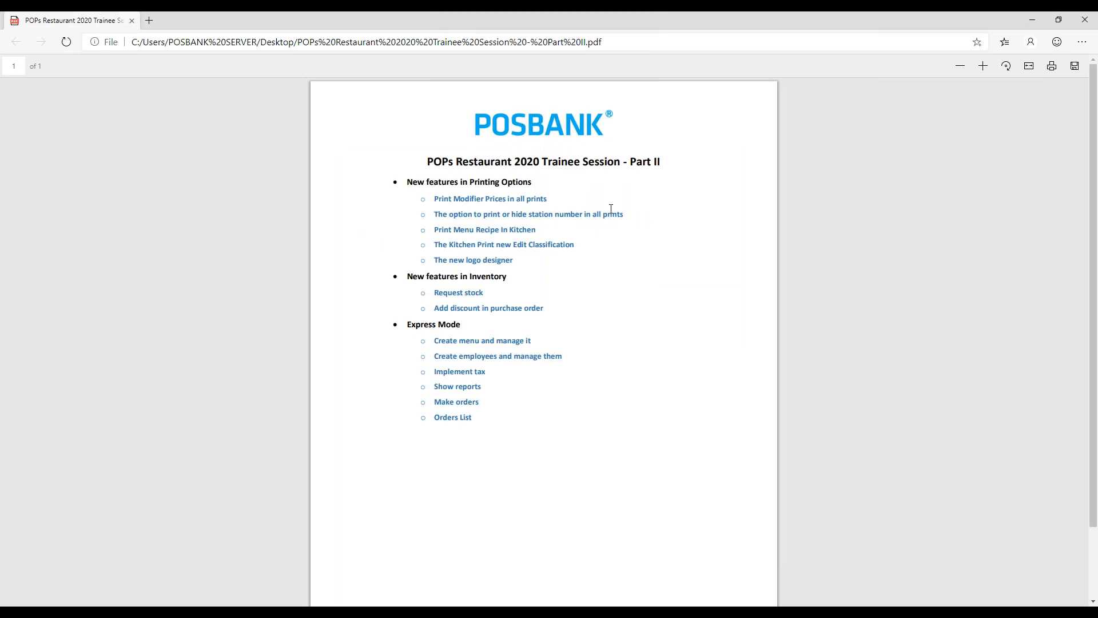
key("alt+Tab")
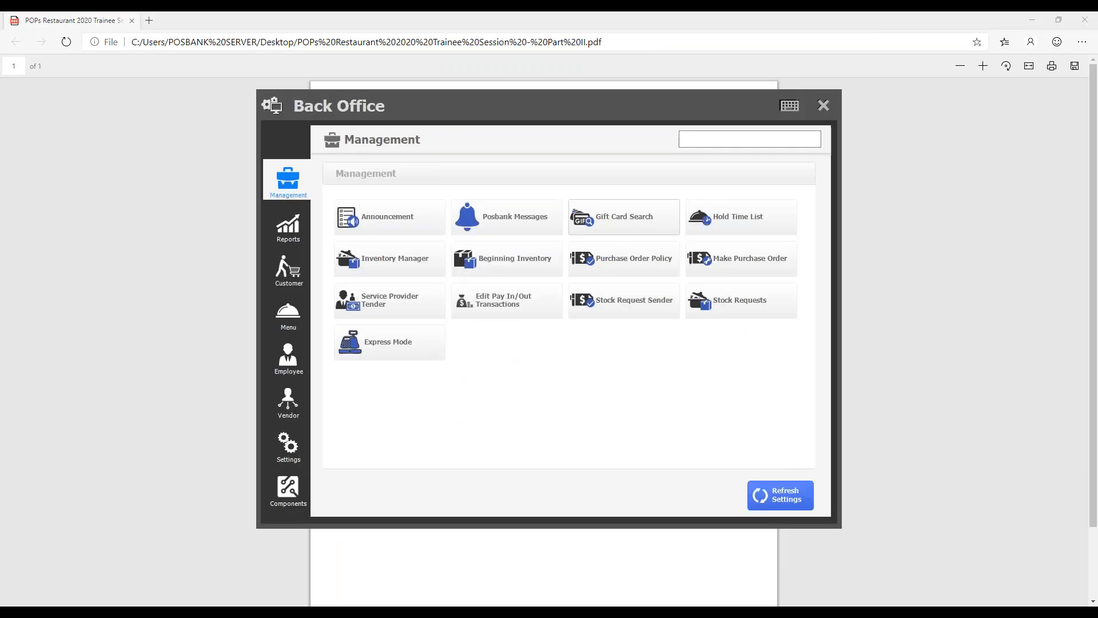
left_click(675, 17)
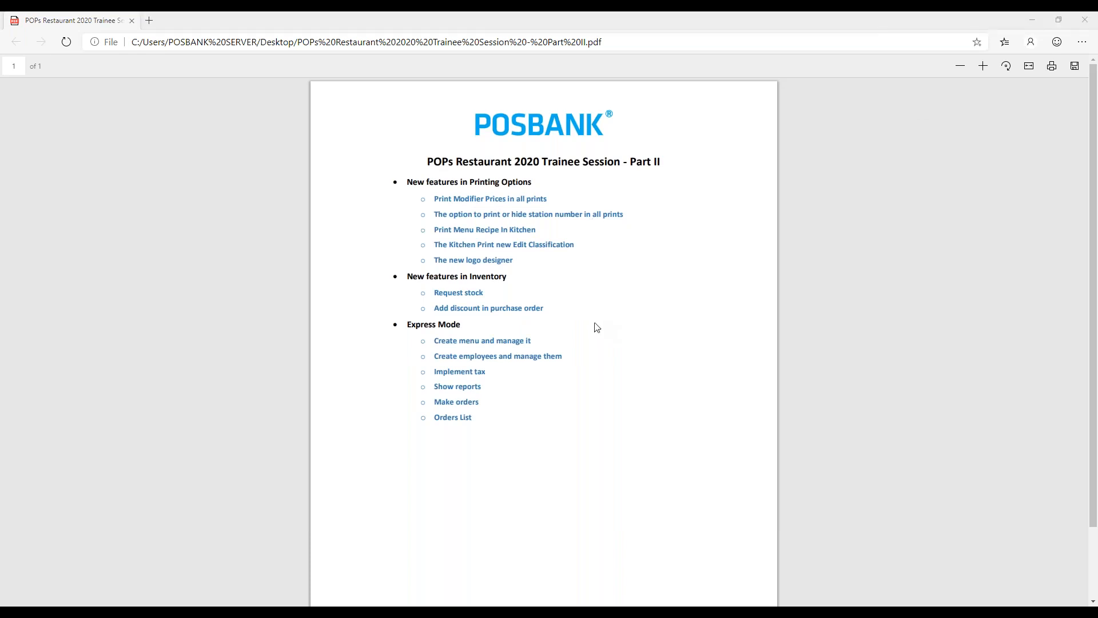
left_click_drag(434, 308, 481, 309)
left_click(529, 302)
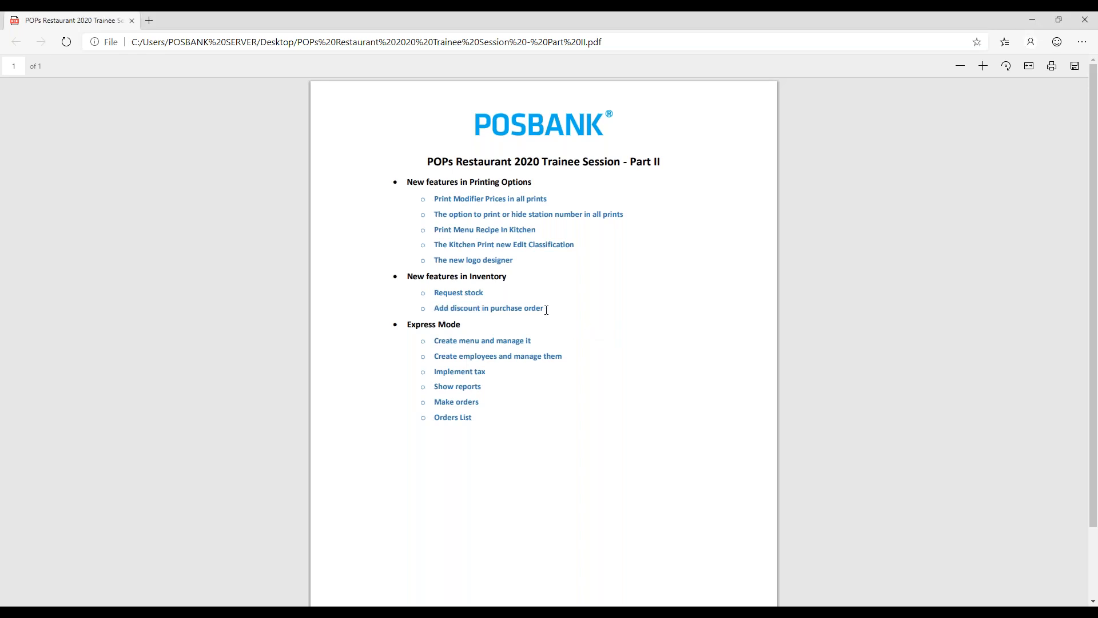
- Switch back to POPS Restaurant and start a new purchase order for the vendor Raw Supplier
key("alt+Tab")
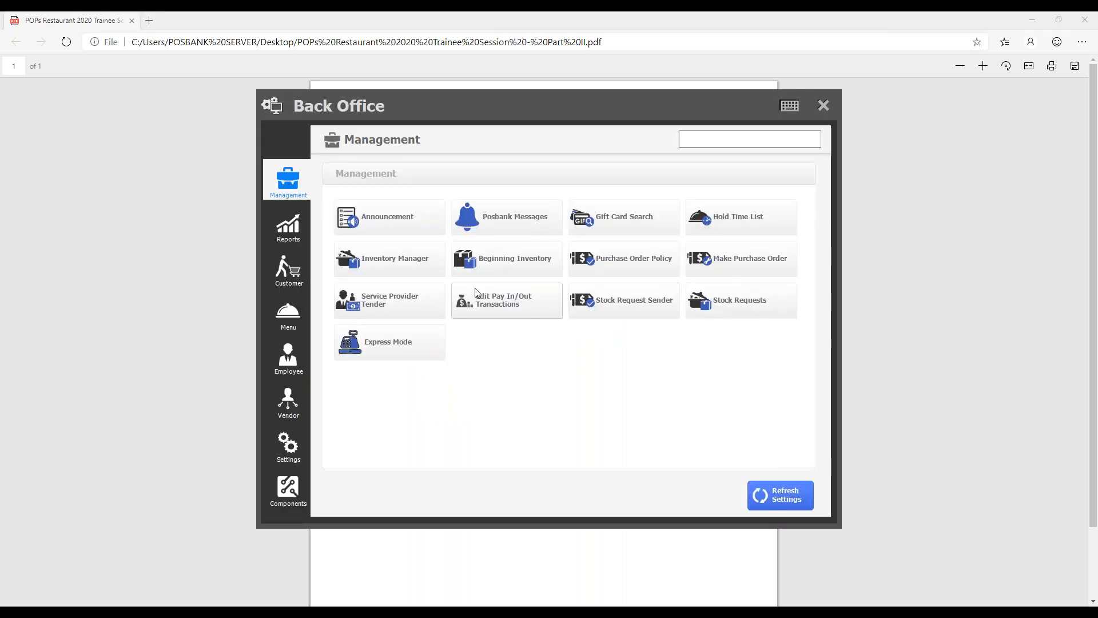
left_click(753, 266)
left_click(801, 424)
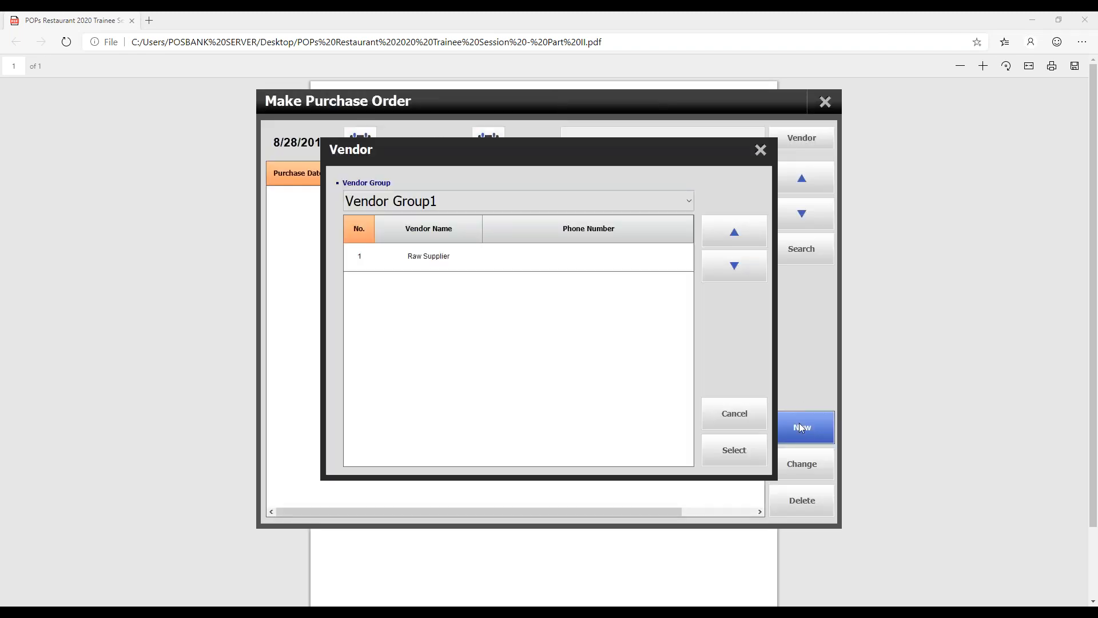
left_click(492, 261)
left_click(734, 450)
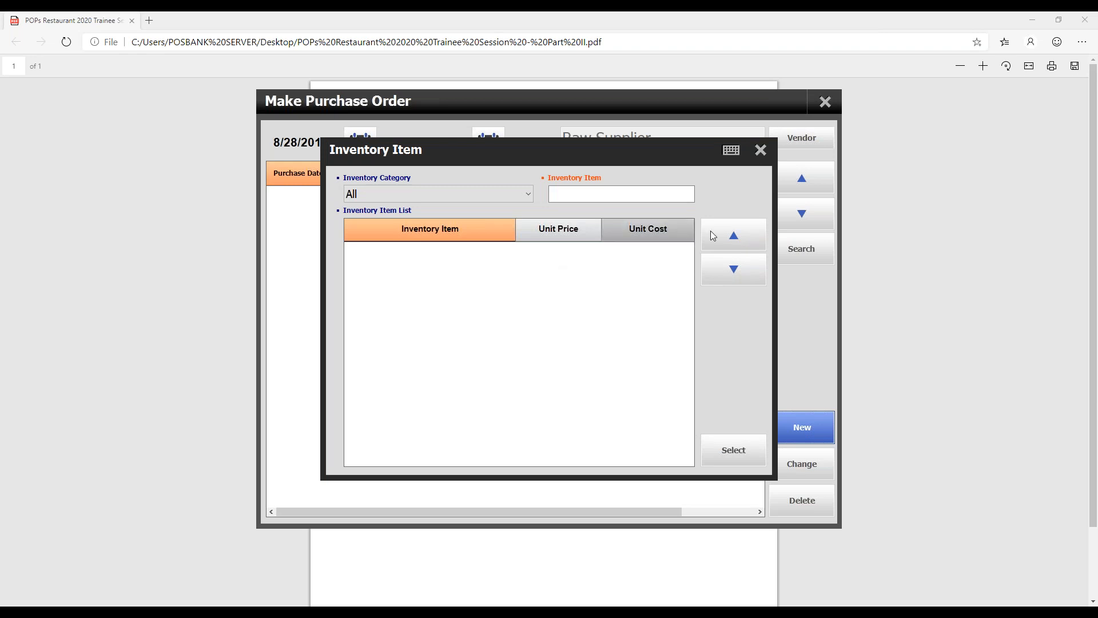
- Abandon the empty purchase order and open the Inventory Item setup
left_click(761, 150)
left_click(825, 103)
left_click(827, 101)
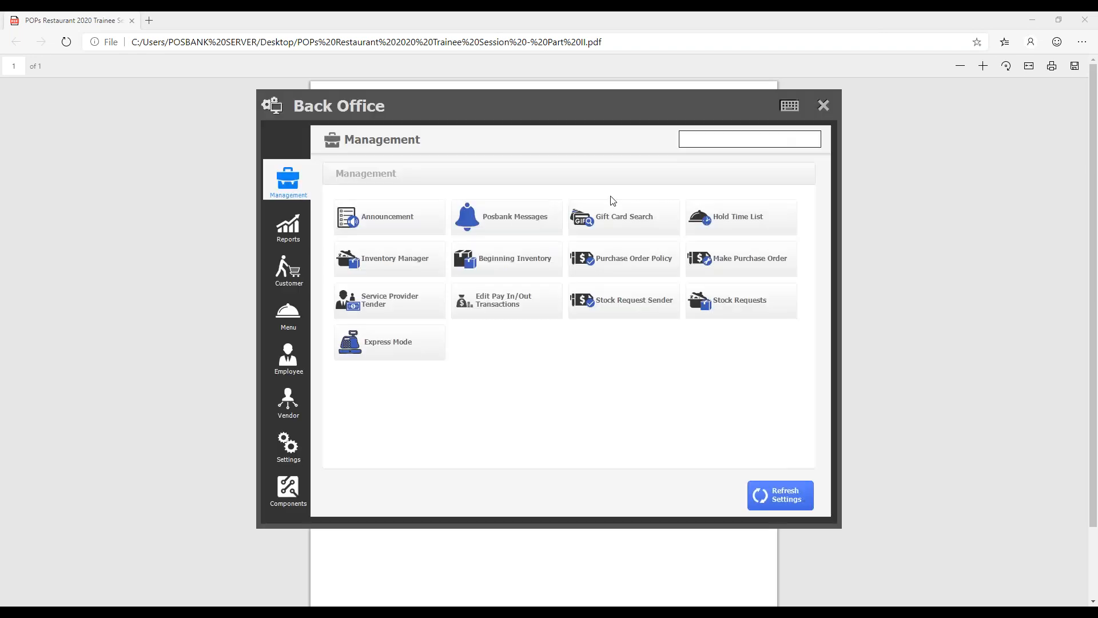
left_click(296, 317)
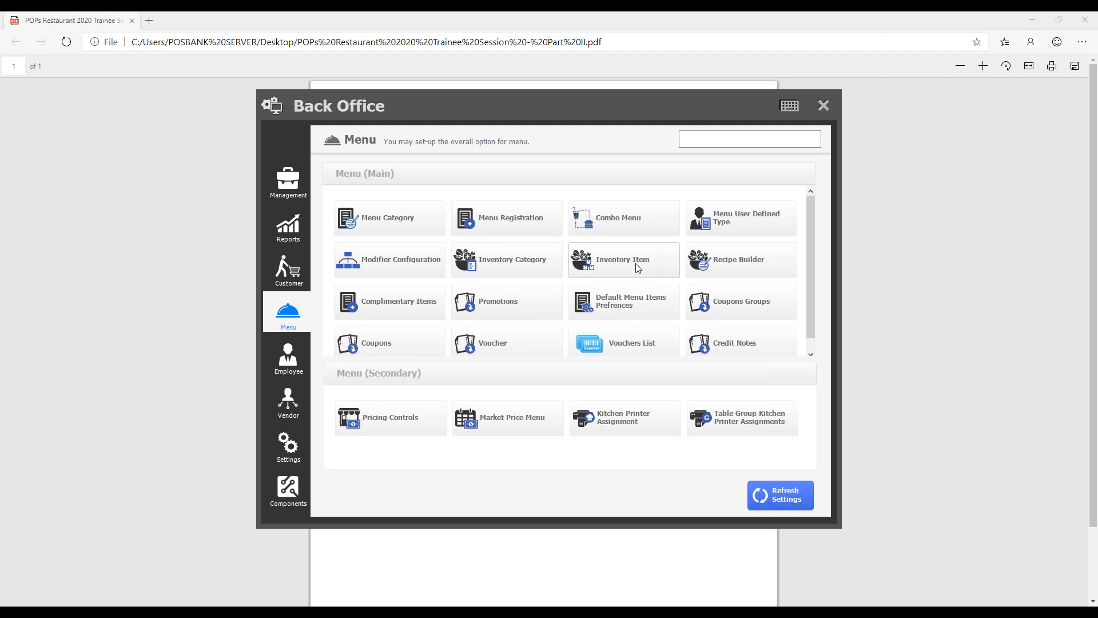
left_click(638, 268)
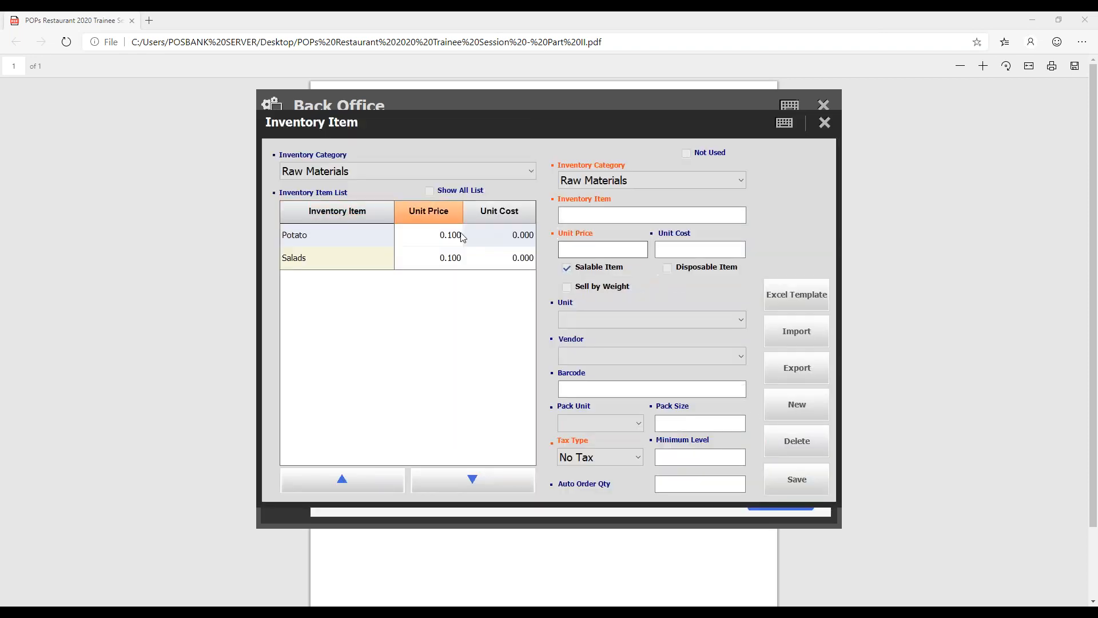
- Assign the vendor Raw Supplier to the Potato and Salads inventory items and save each item
left_click(631, 356)
left_click(574, 388)
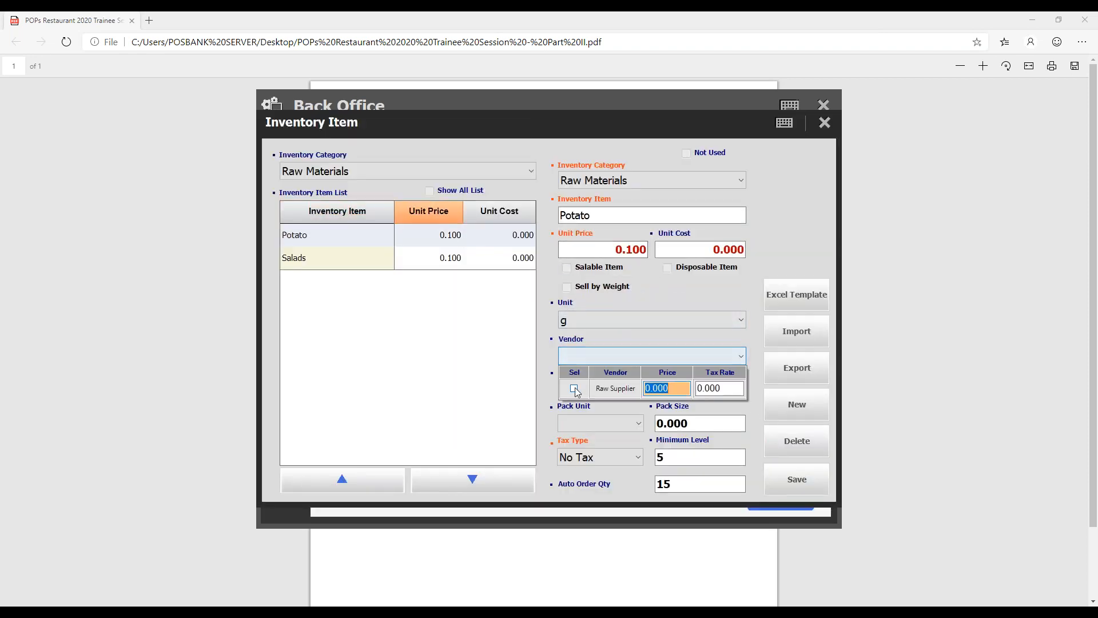
left_click(724, 388)
left_click(449, 259)
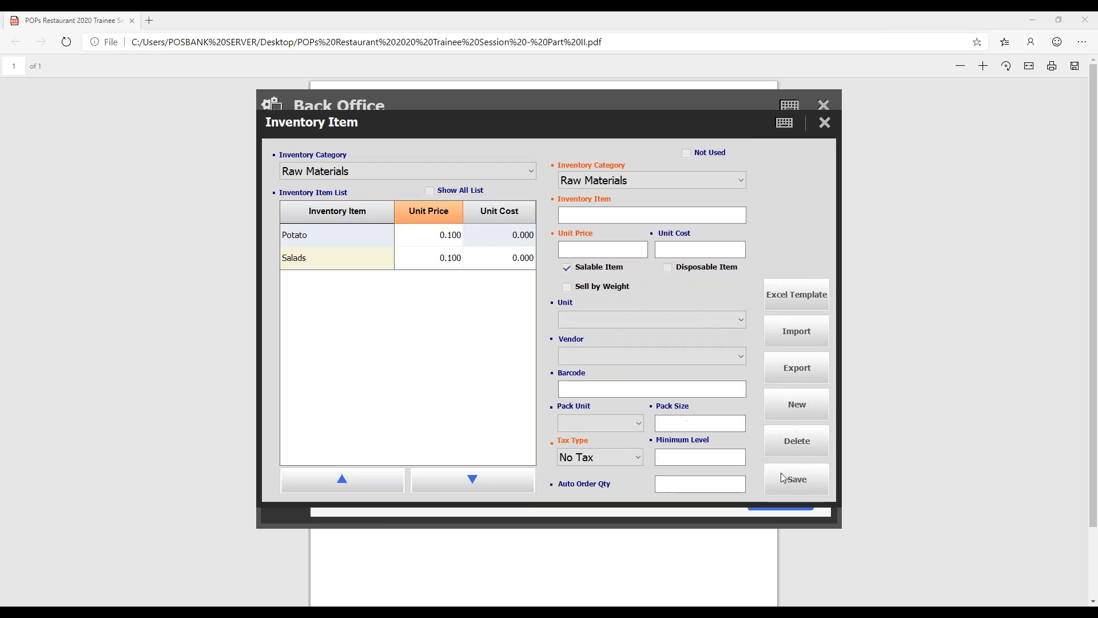
left_click(644, 357)
left_click(574, 388)
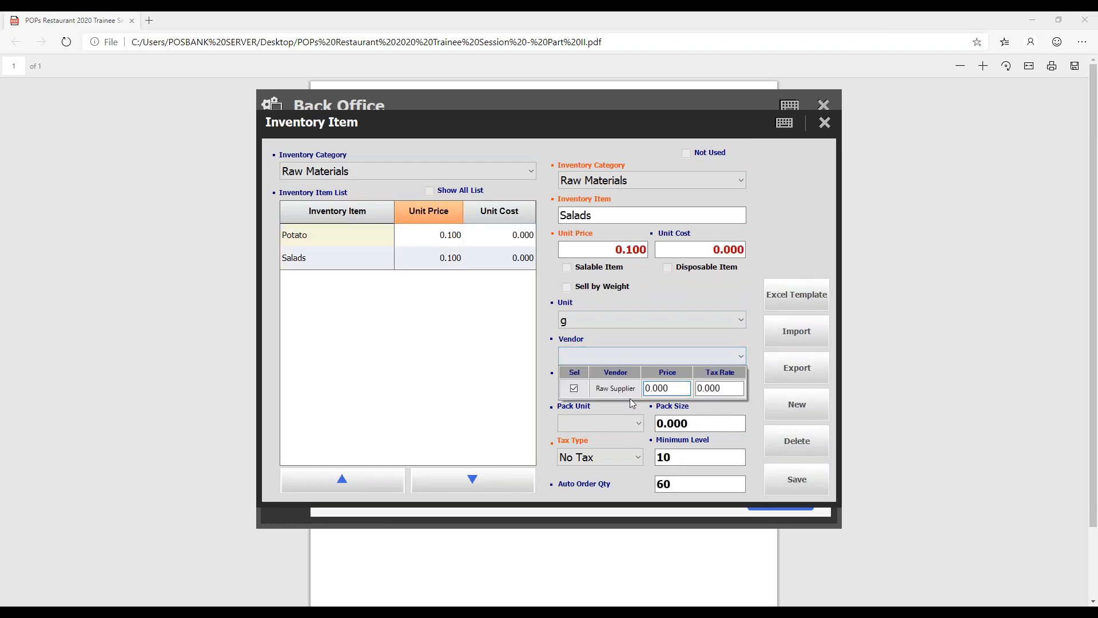
left_click(790, 477)
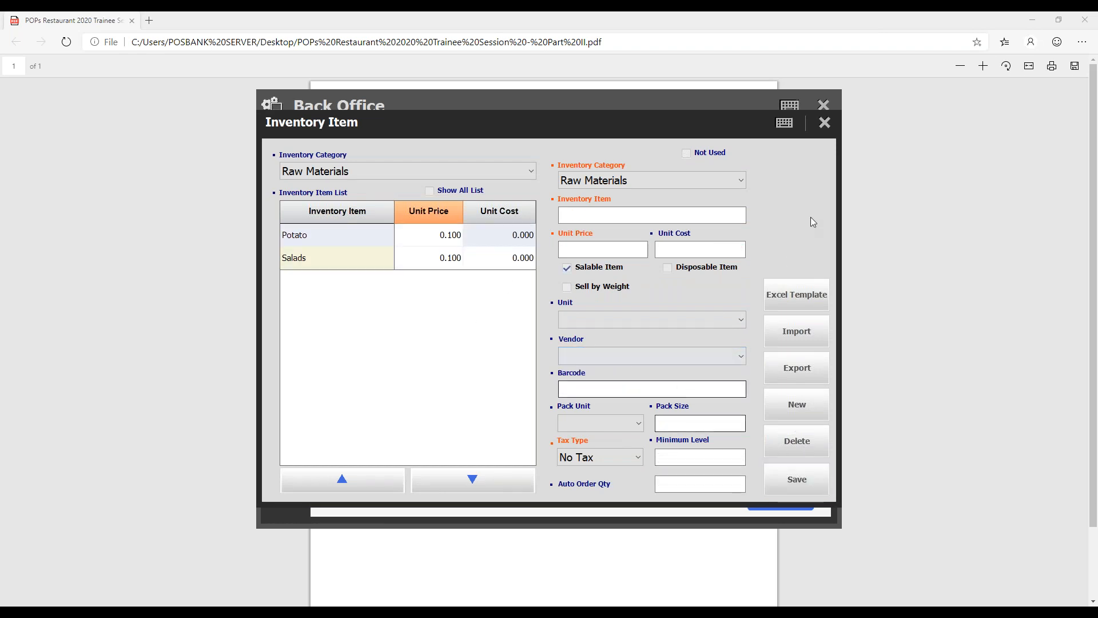
- Leave the inventory item setup and start a new purchase order for the vendor Raw Supplier
left_click(824, 131)
left_click(286, 179)
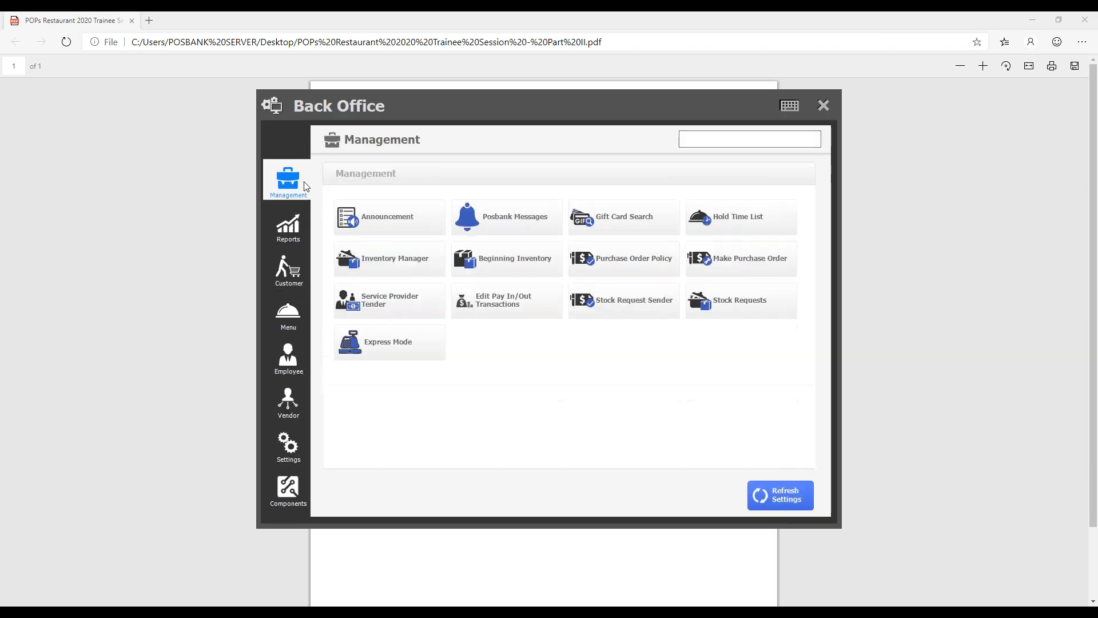
left_click(763, 260)
left_click(793, 416)
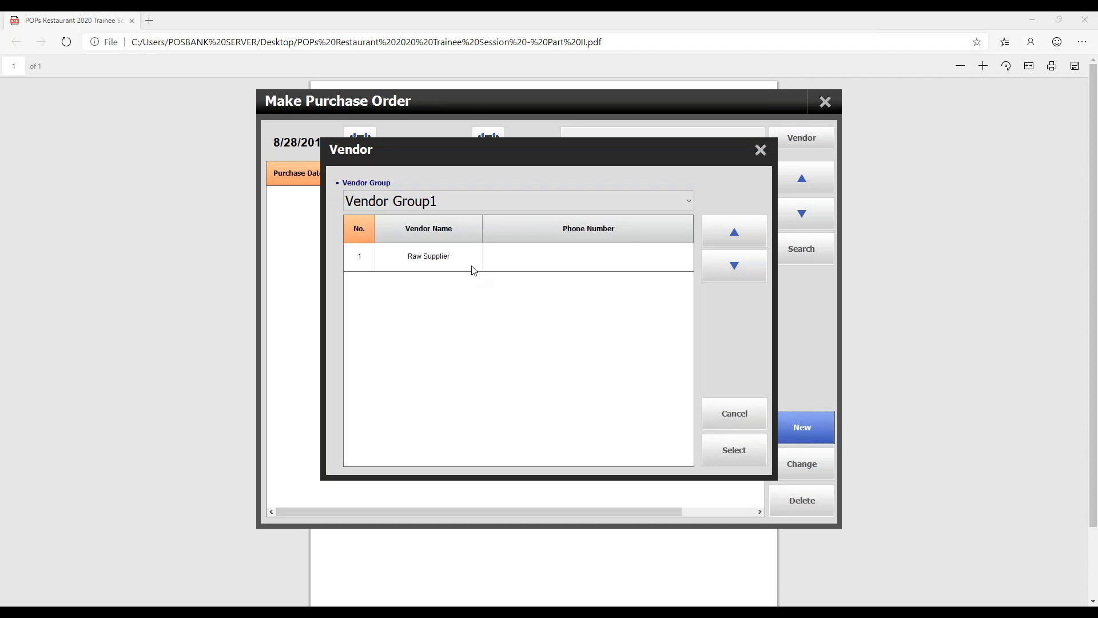
left_click(474, 267)
left_click(732, 447)
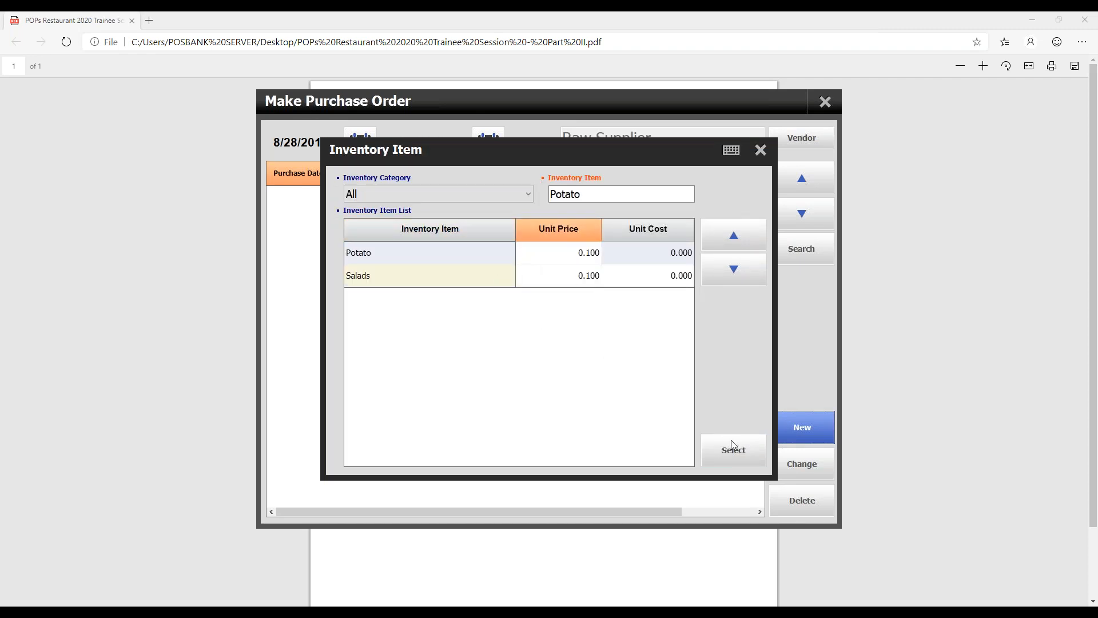
- Add the inventory items Potato and Salads to the new purchase order
left_click(731, 441)
left_click(435, 294)
left_click(439, 279)
left_click(718, 440)
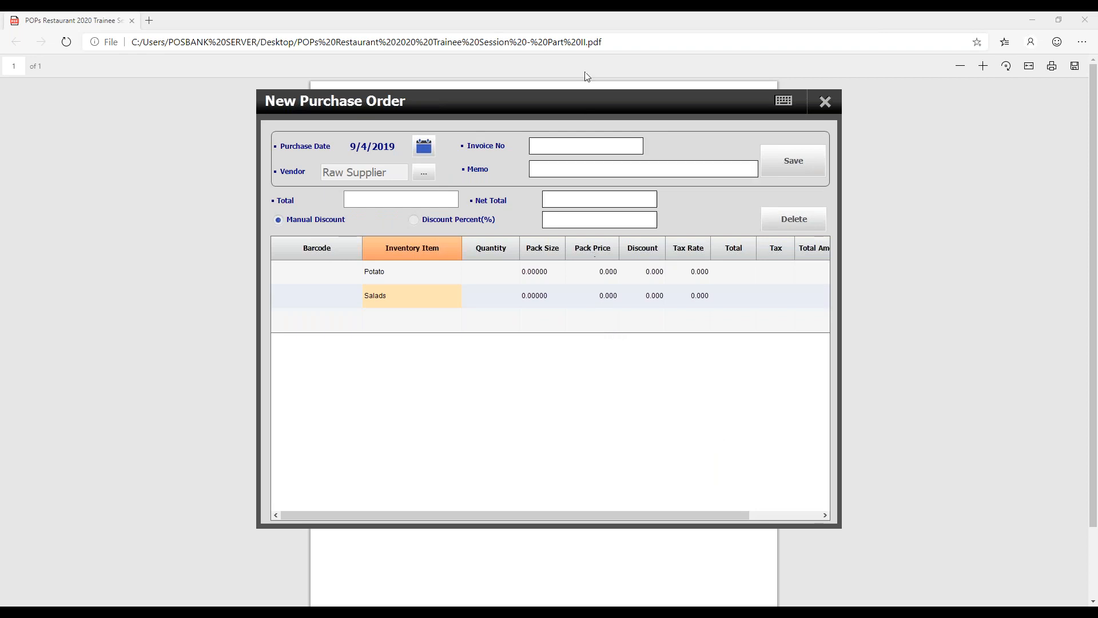
left_click(588, 24)
key("alt+Tab")
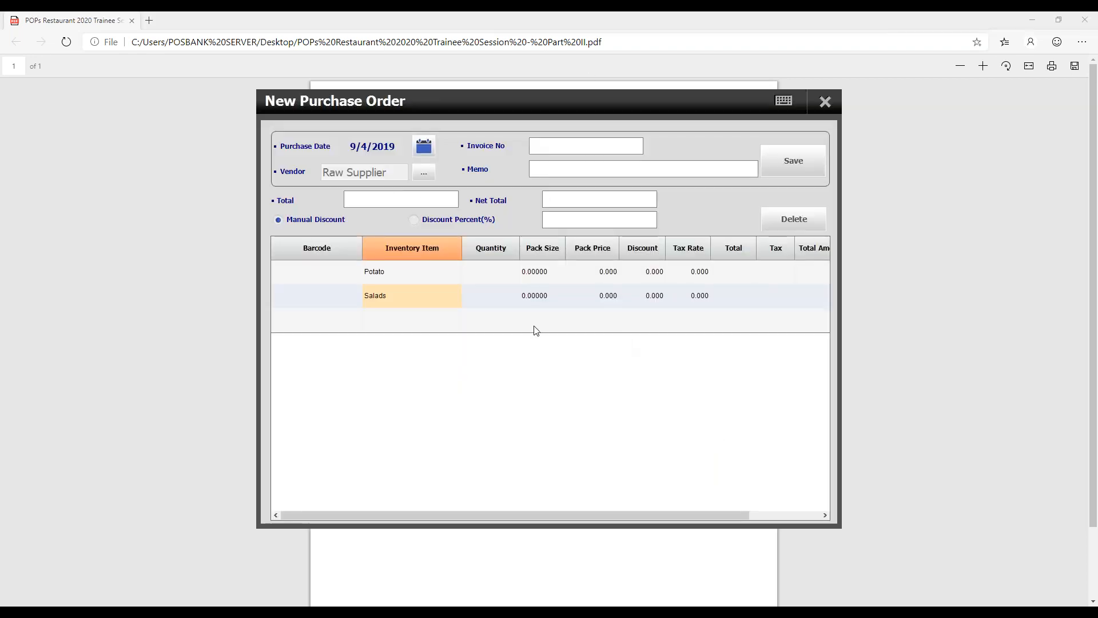
- Set the quantity to 20 and the pack size to 1 for both Potato and Salads
left_click(503, 271)
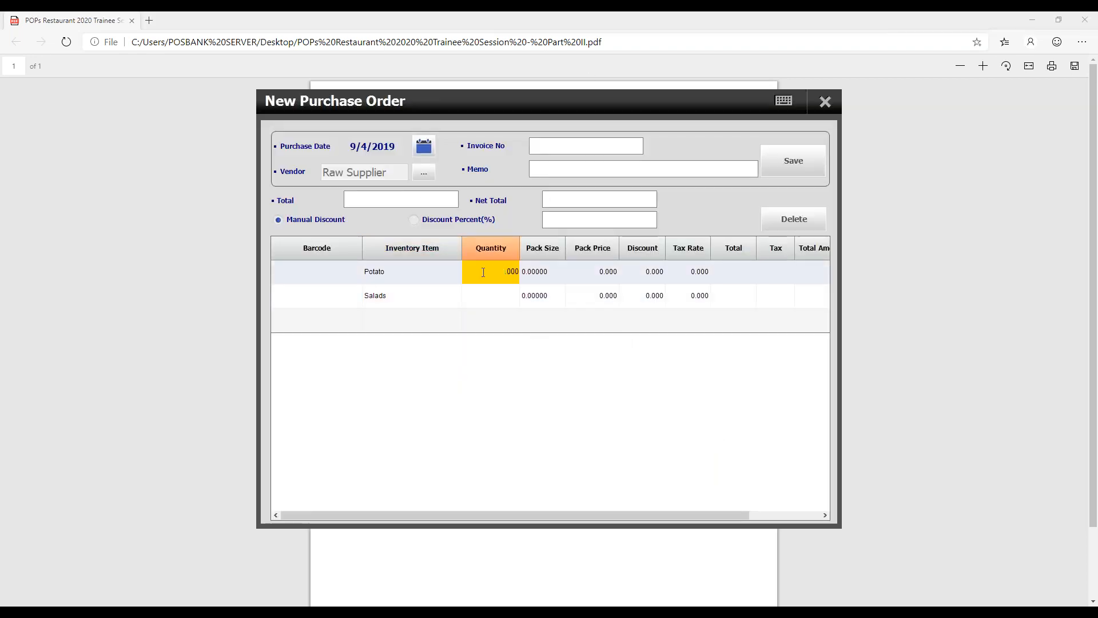
type("20")
left_click(480, 294)
type("20")
left_click(531, 271)
type("1")
left_click(531, 295)
type("1")
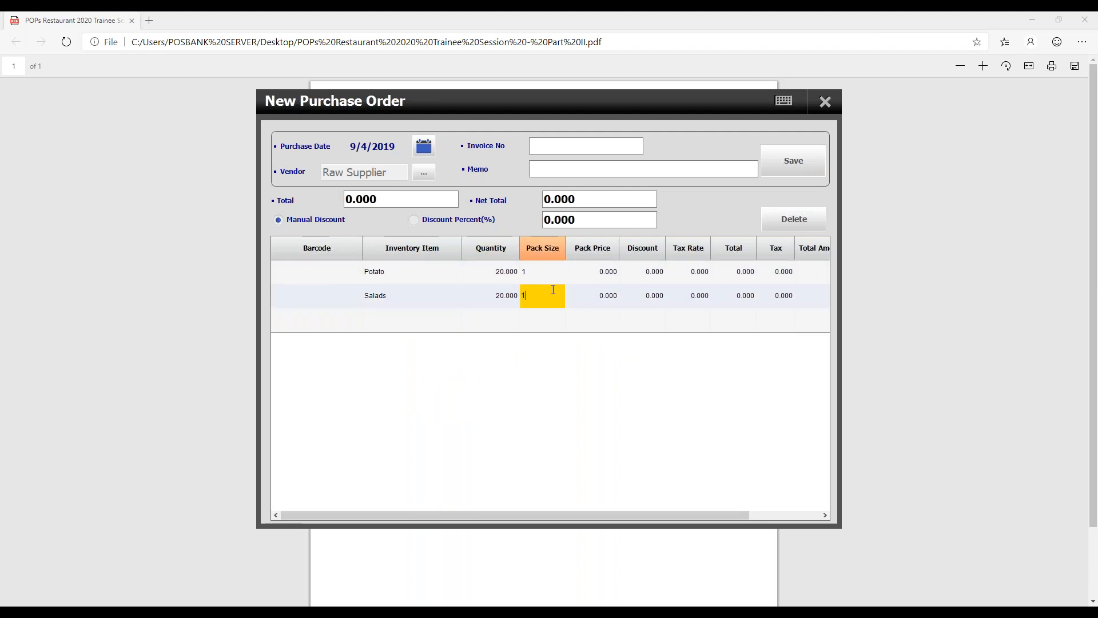
- Set the pack price to 2 for both the Potato and Salads lines
left_click(588, 273)
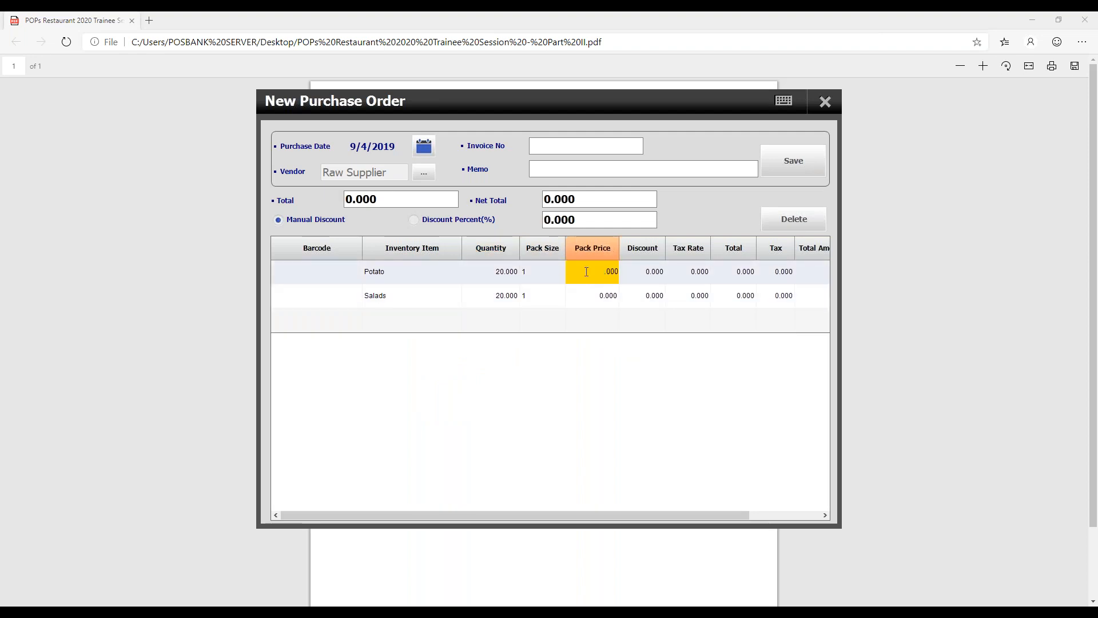
type("2")
left_click(584, 302)
type("2")
- Give the Potato and Salads lines an item discount of 3 each
left_click(653, 289)
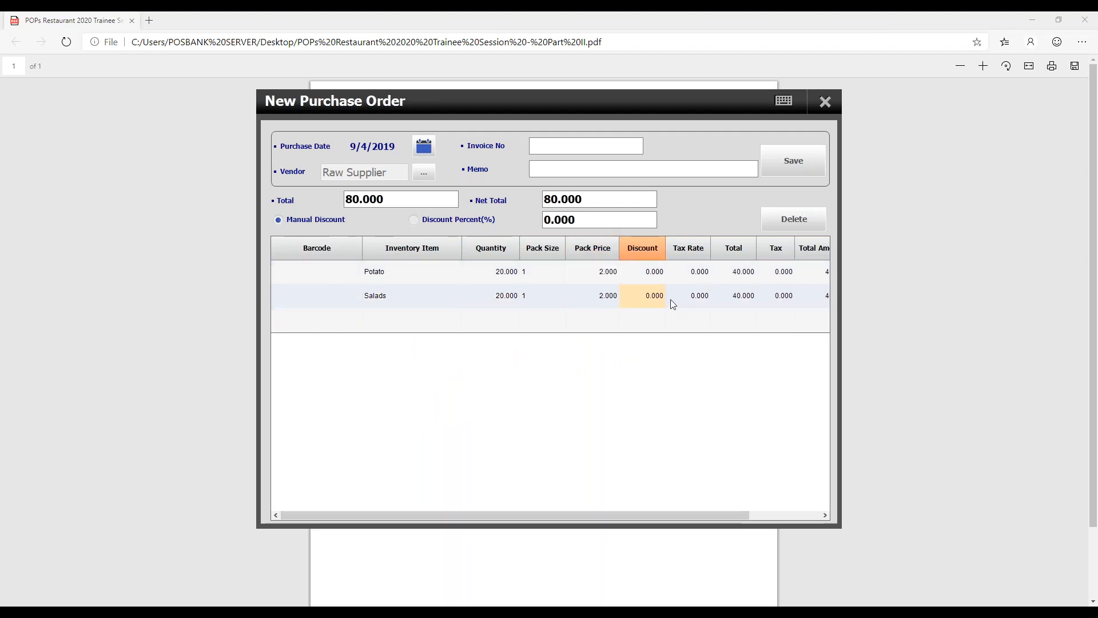
left_click(635, 273)
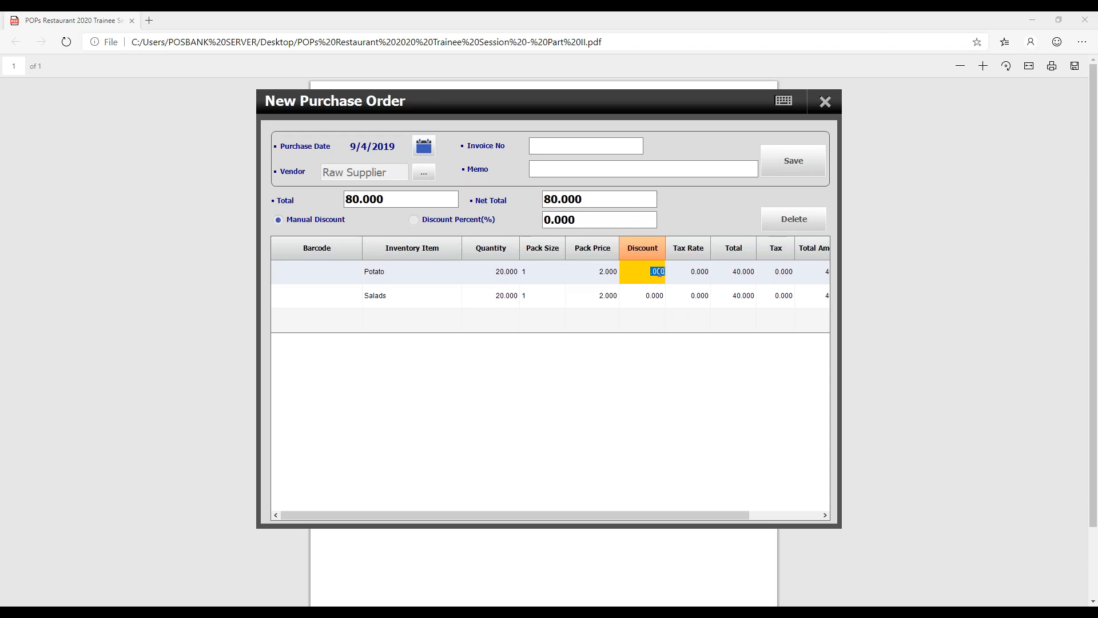
left_click(629, 291)
type("3")
left_click(680, 287)
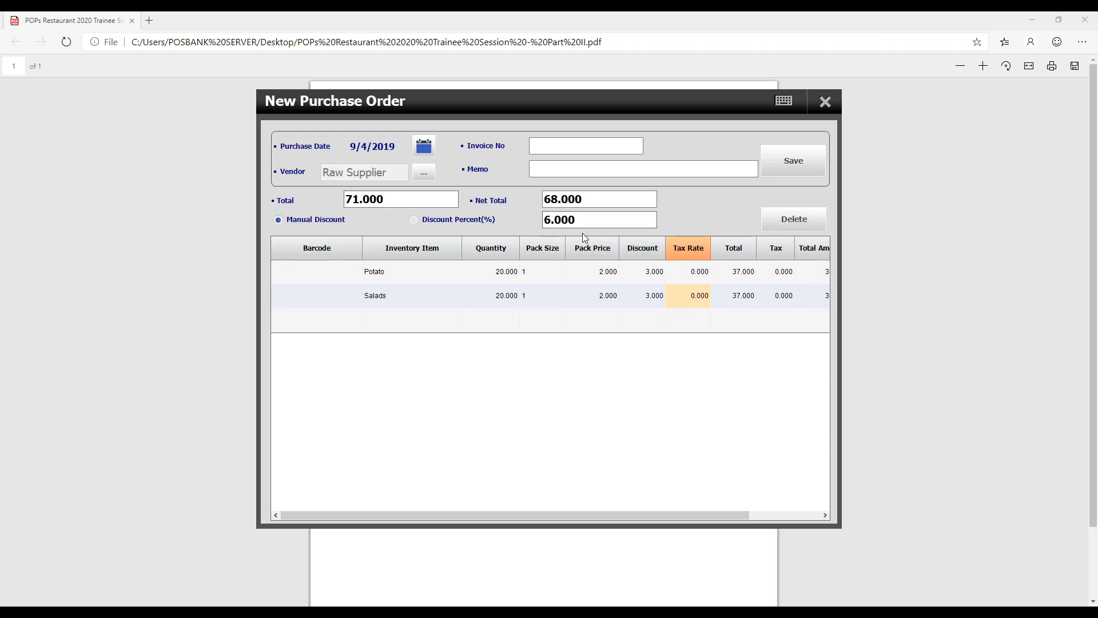
- Set the purchase order's overall manual discount to 10
left_click(598, 220)
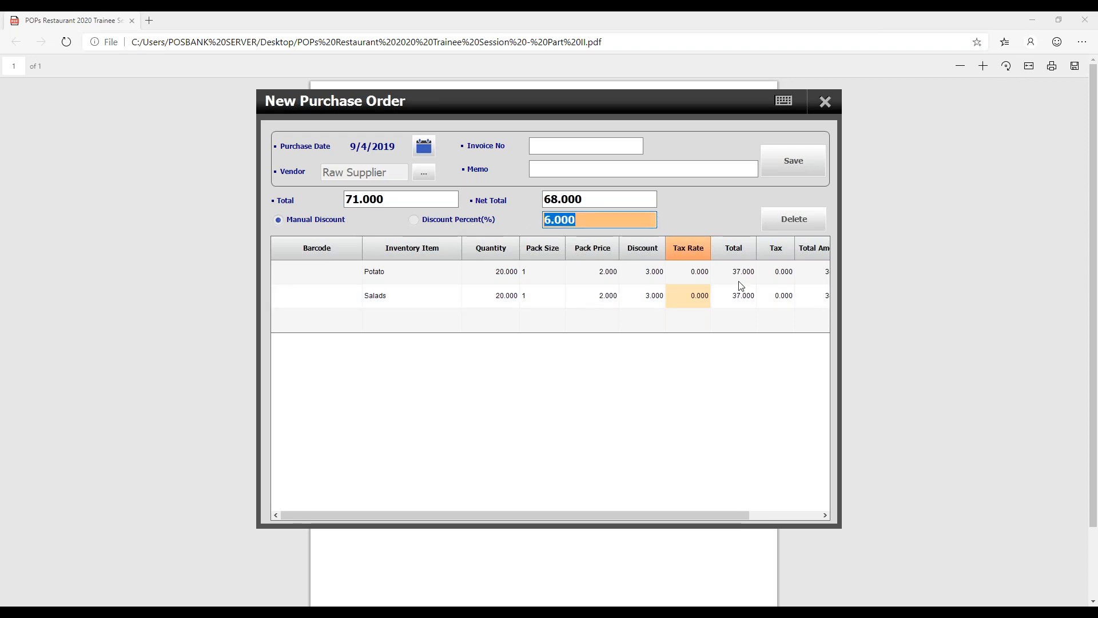
type("0.01")
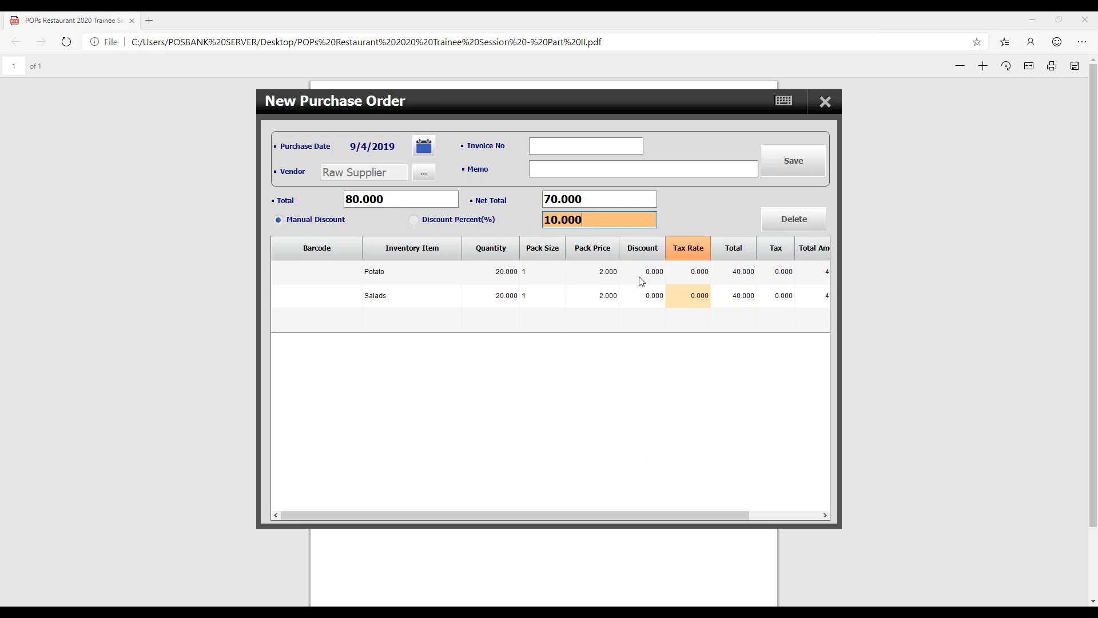
left_click(644, 292)
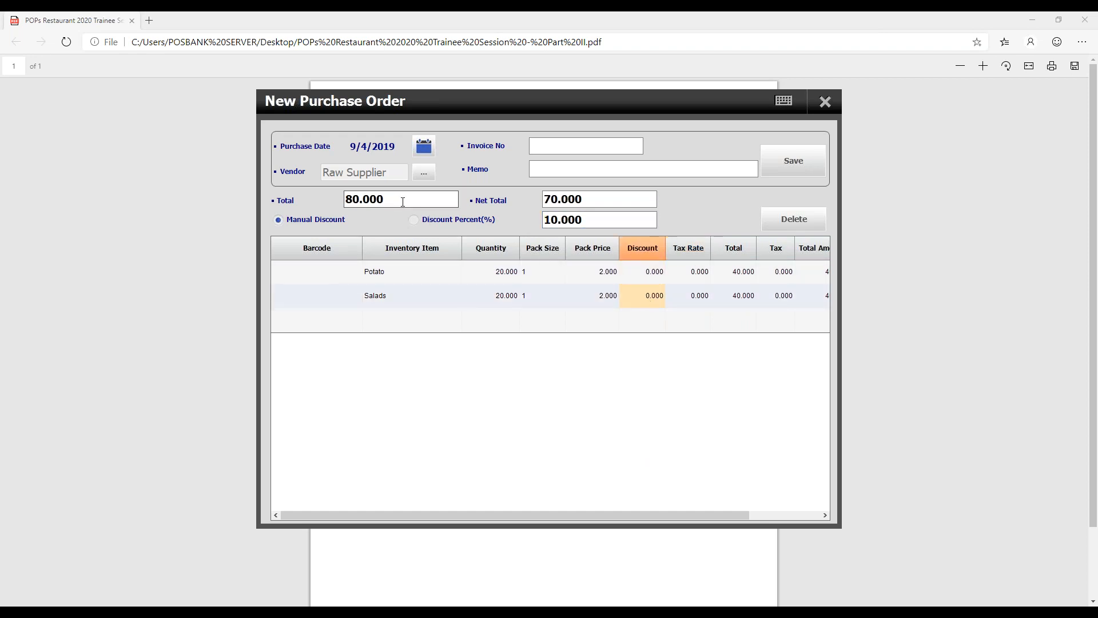
- Compare the net total under Discount Percent(%) and Manual Discount, leaving the order on Manual Discount
left_click(466, 220)
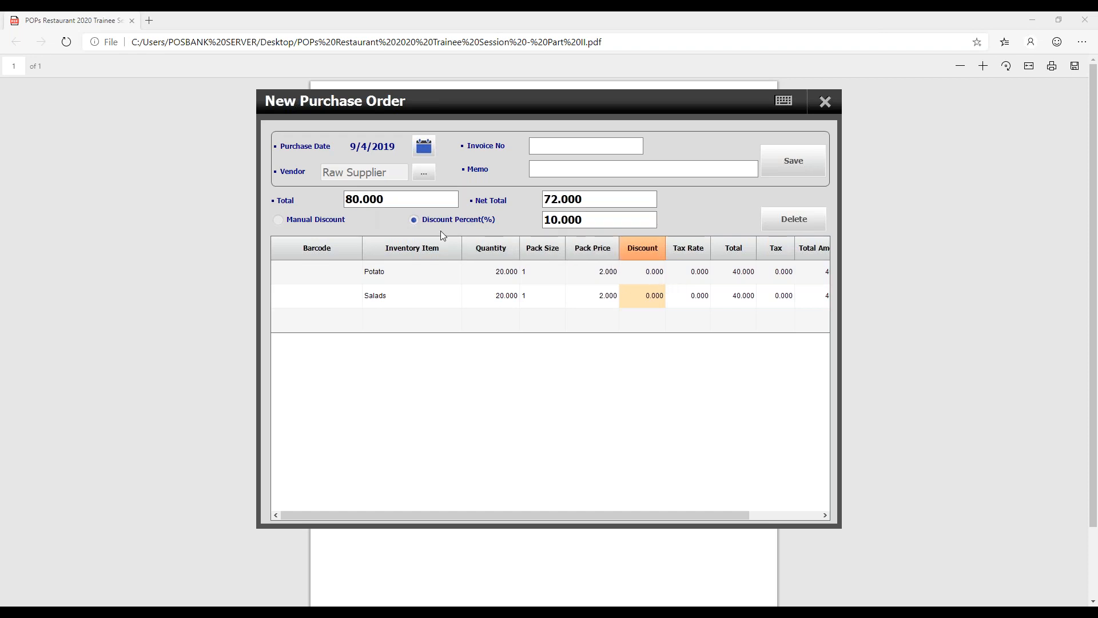
left_click(332, 223)
left_click(434, 215)
left_click(324, 220)
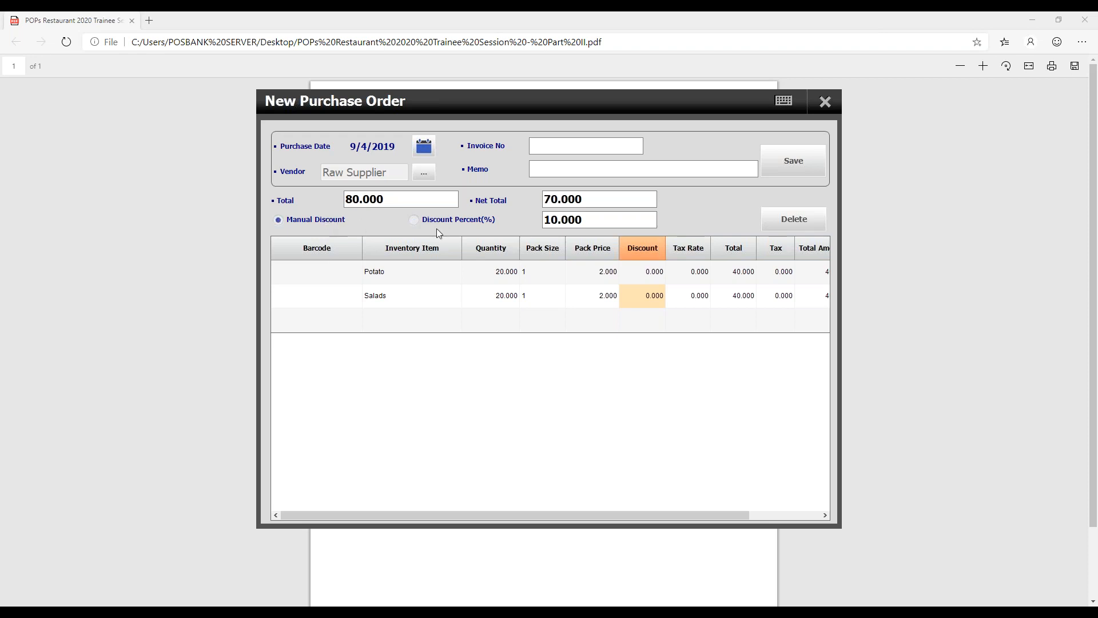
- Enter the invoice number for the purchase order and save the order
left_click(557, 148)
type("1411")
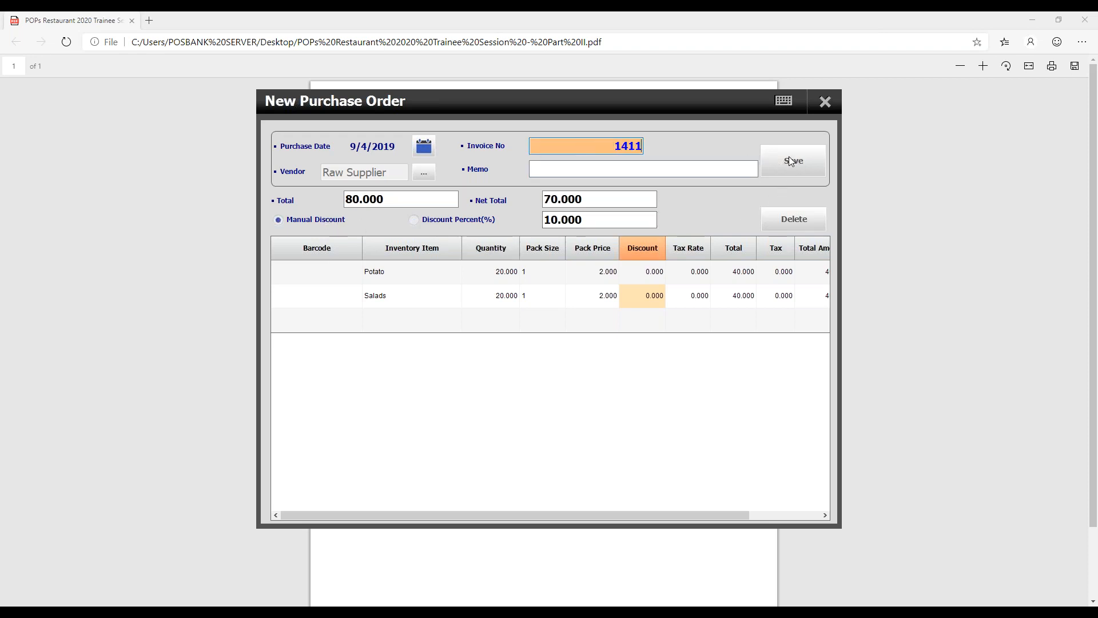
left_click(791, 160)
left_click(563, 422)
left_click(563, 421)
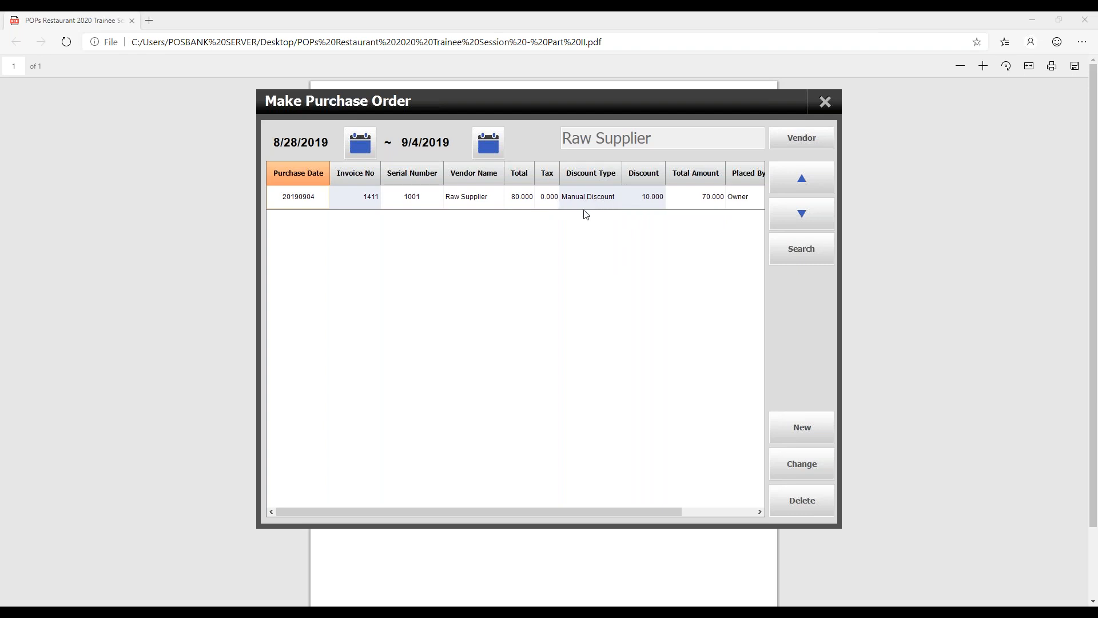
- Look over the saved order's columns in the purchase order list and leave the list
left_click_drag(603, 508, 546, 511)
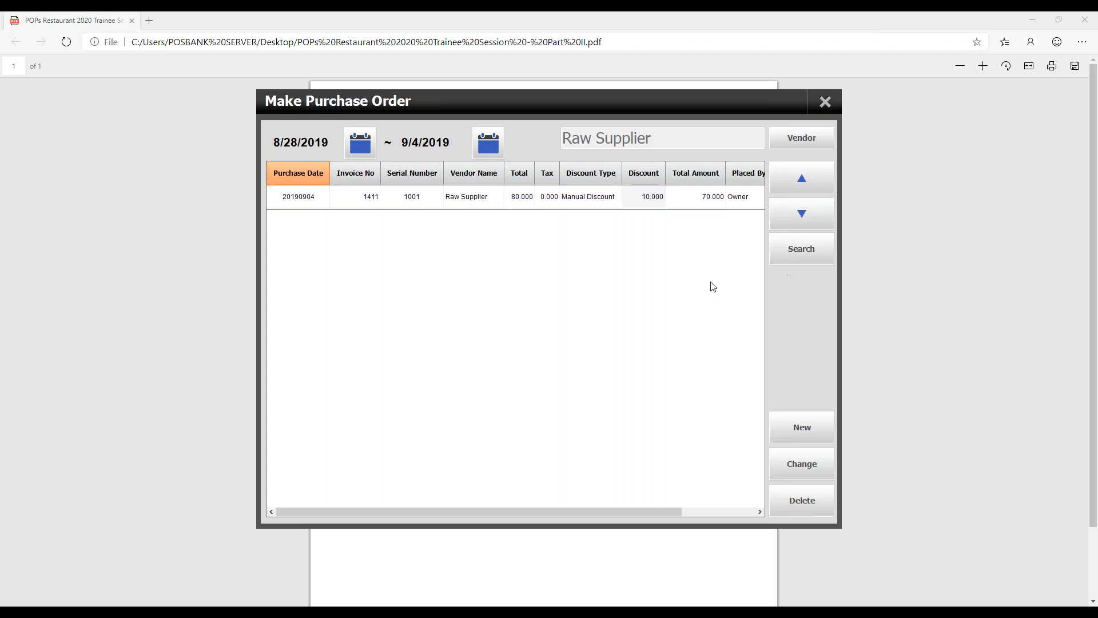
left_click(824, 112)
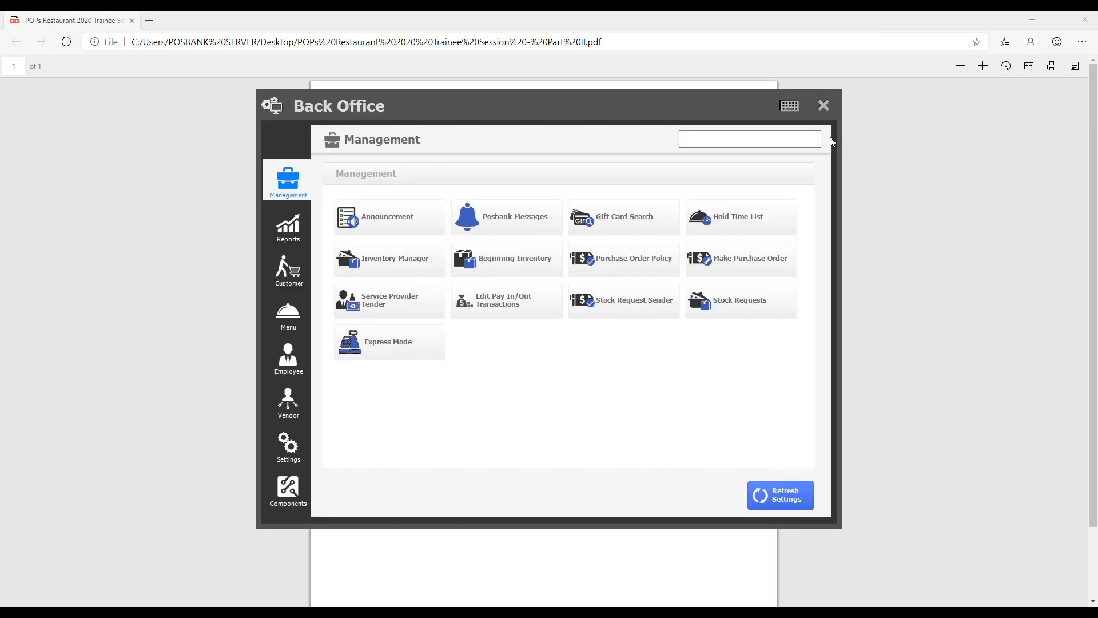
left_click(824, 110)
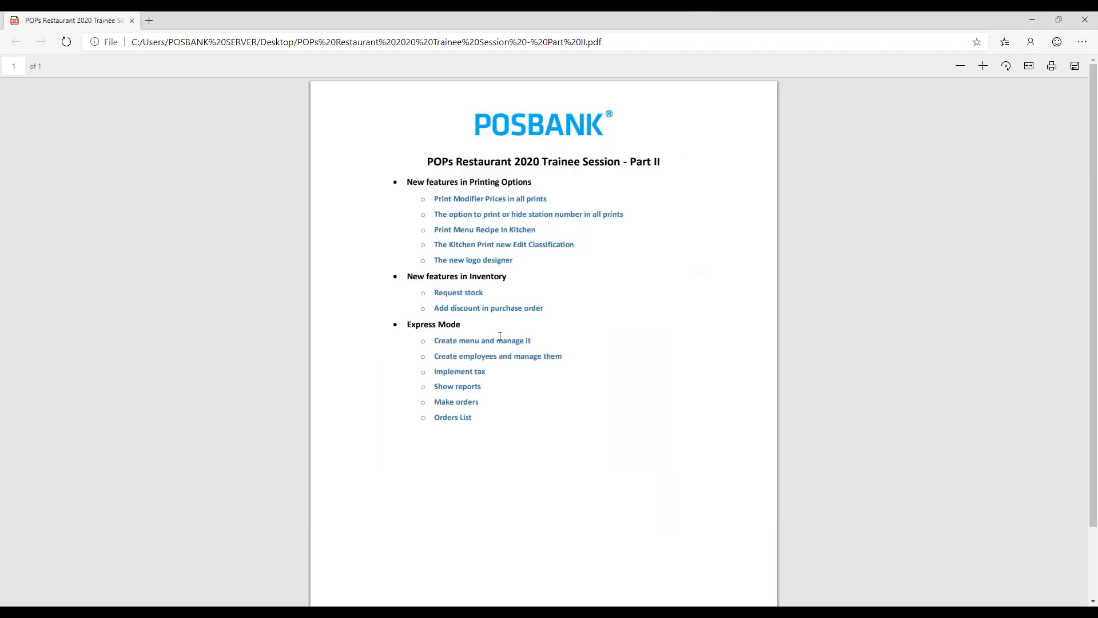
- Review the Express Mode topics in the training outline PDF and switch back to POPS Restaurant
key("alt+Tab")
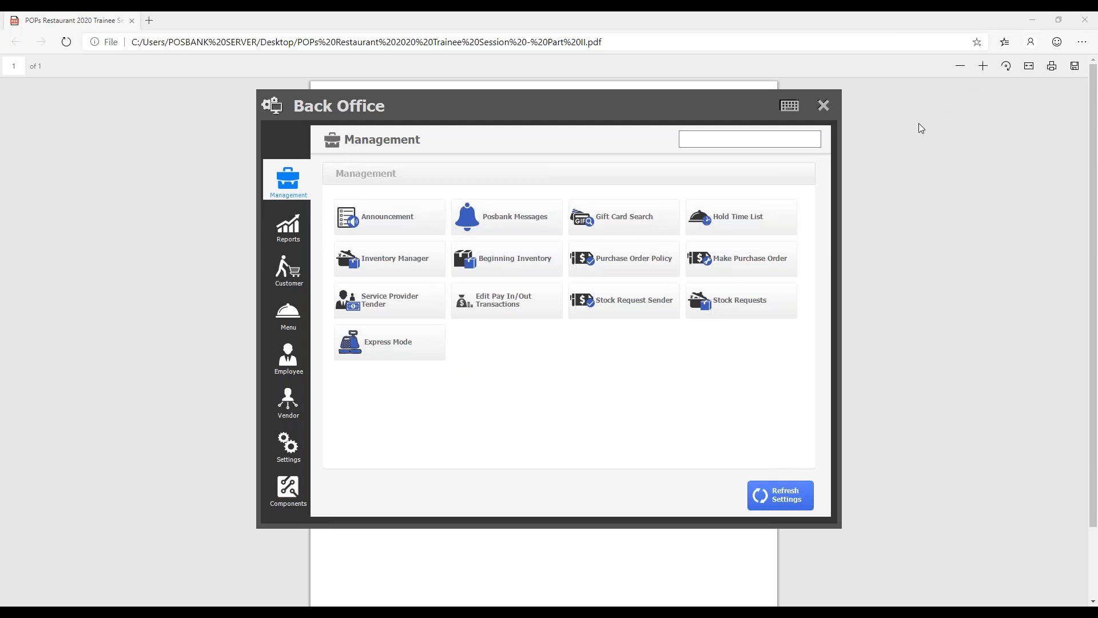
left_click(860, 222)
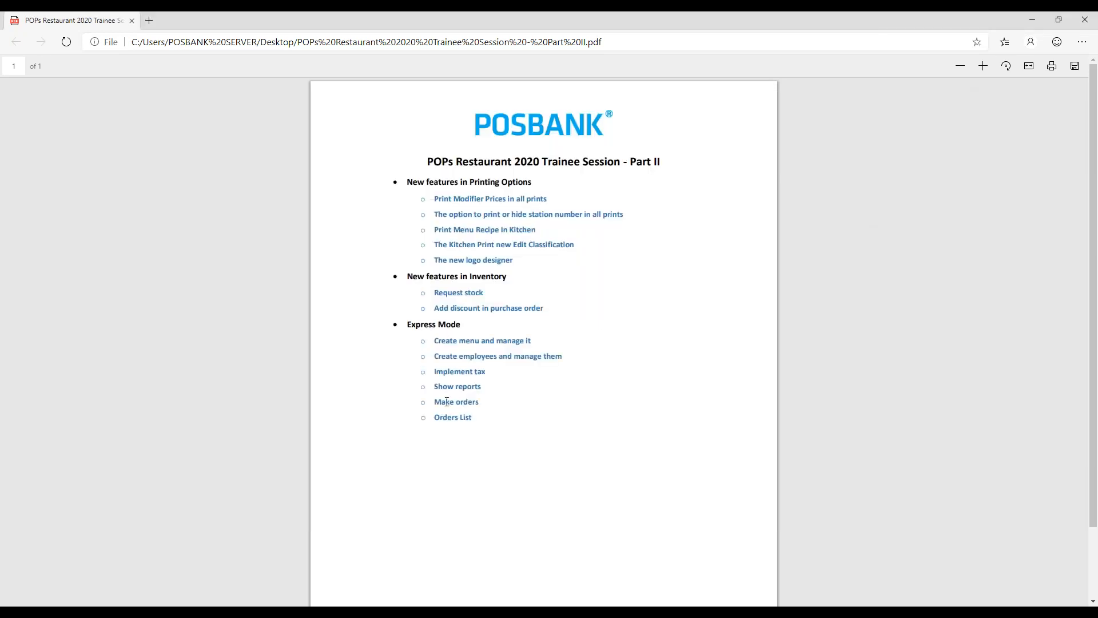
double_click(416, 325)
key("alt+Tab")
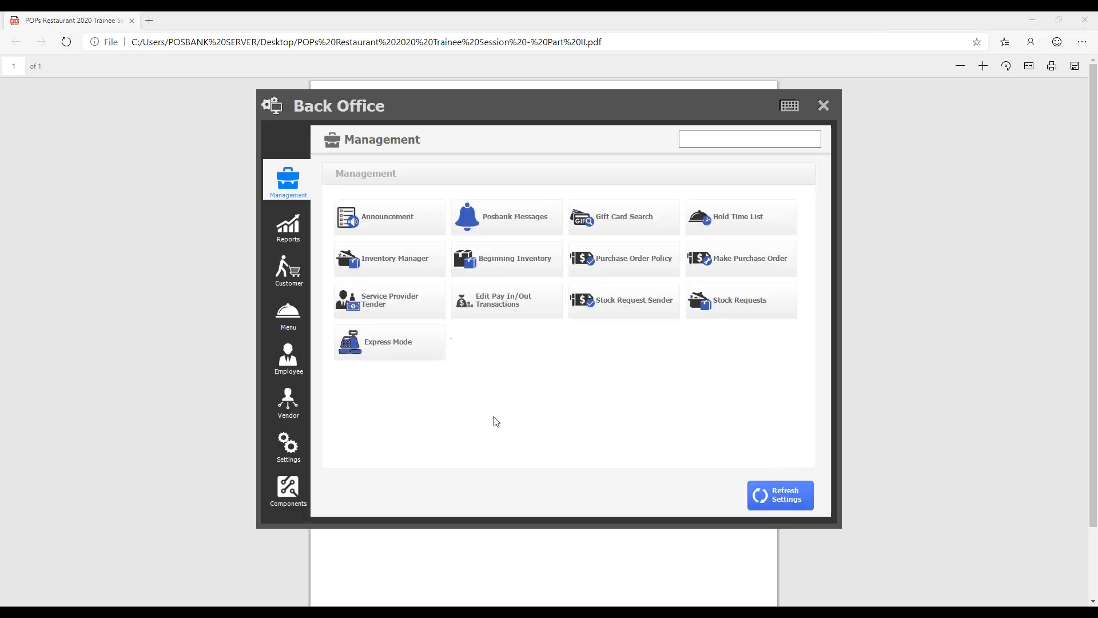
- Switch the software from normal to express mode and restart the POS program
left_click(409, 343)
left_click(603, 421)
left_click(409, 347)
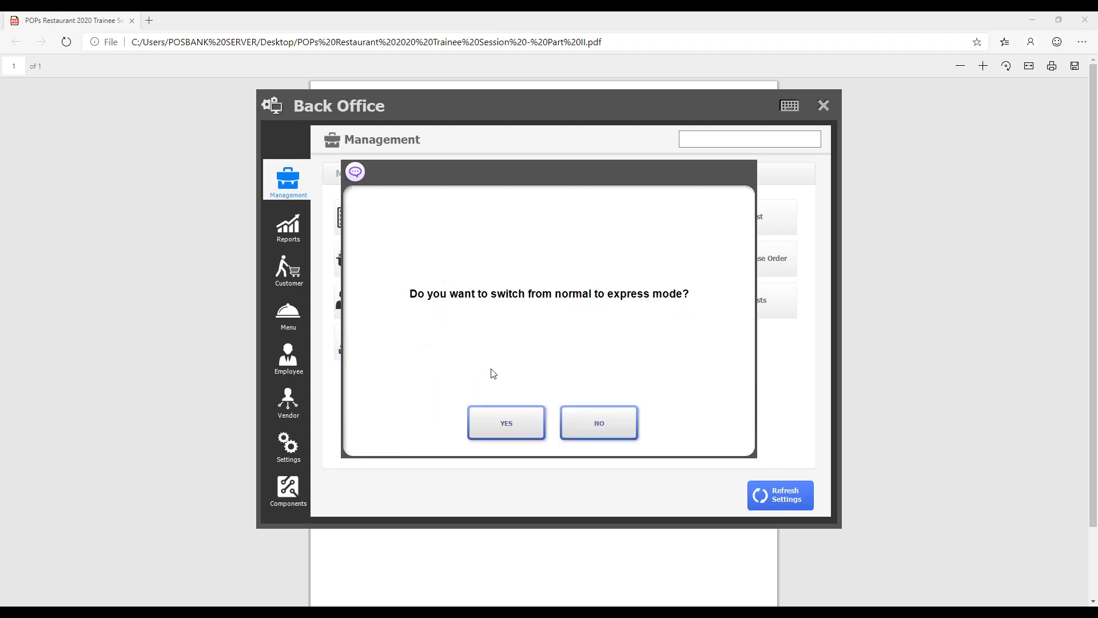
left_click(521, 423)
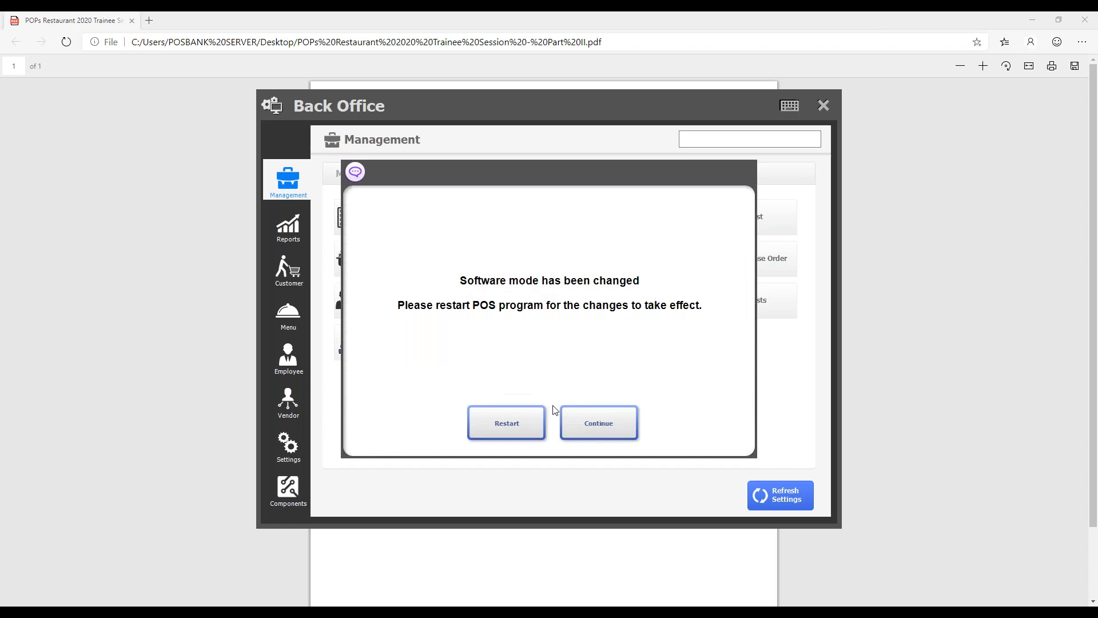
left_click(533, 424)
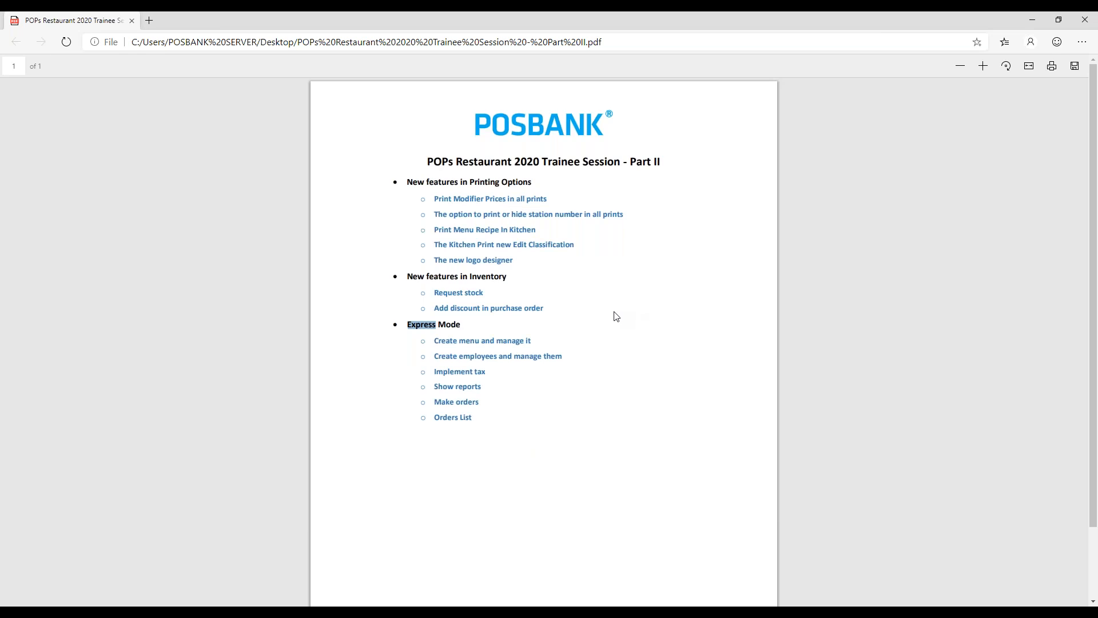
- Open the Quick Serve order screen after the restart
left_click(684, 267)
left_click(684, 267)
left_click(684, 266)
left_click(684, 266)
left_click(649, 411)
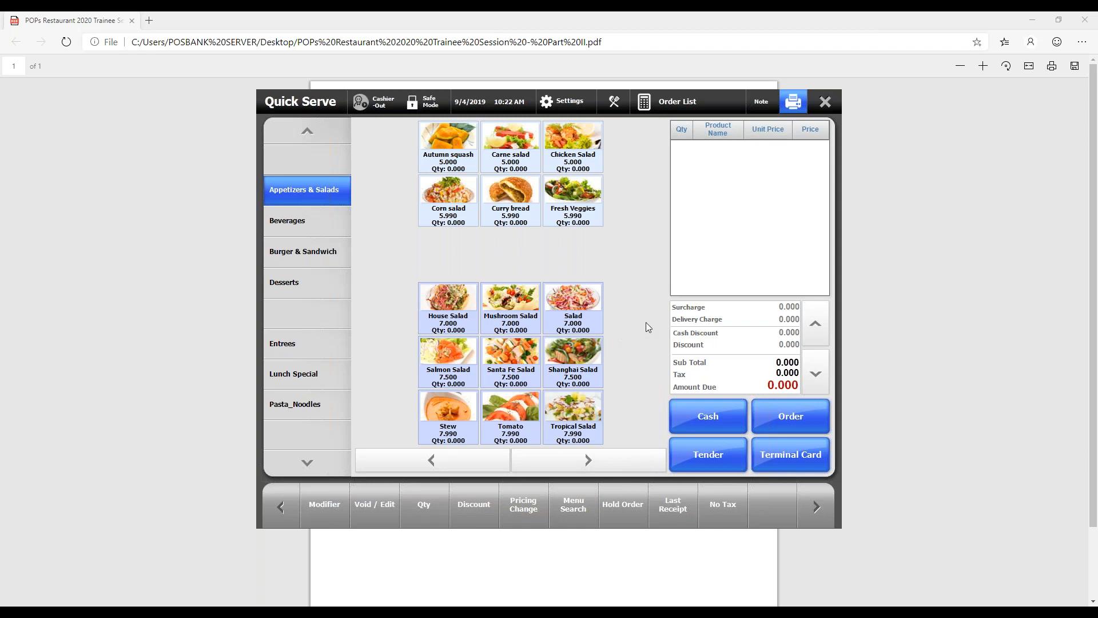
- Check the menu creation topic under Express Mode in the training outline PDF and switch back to POPS Restaurant
left_click(608, 13)
left_click_drag(435, 340, 532, 344)
left_click(557, 346)
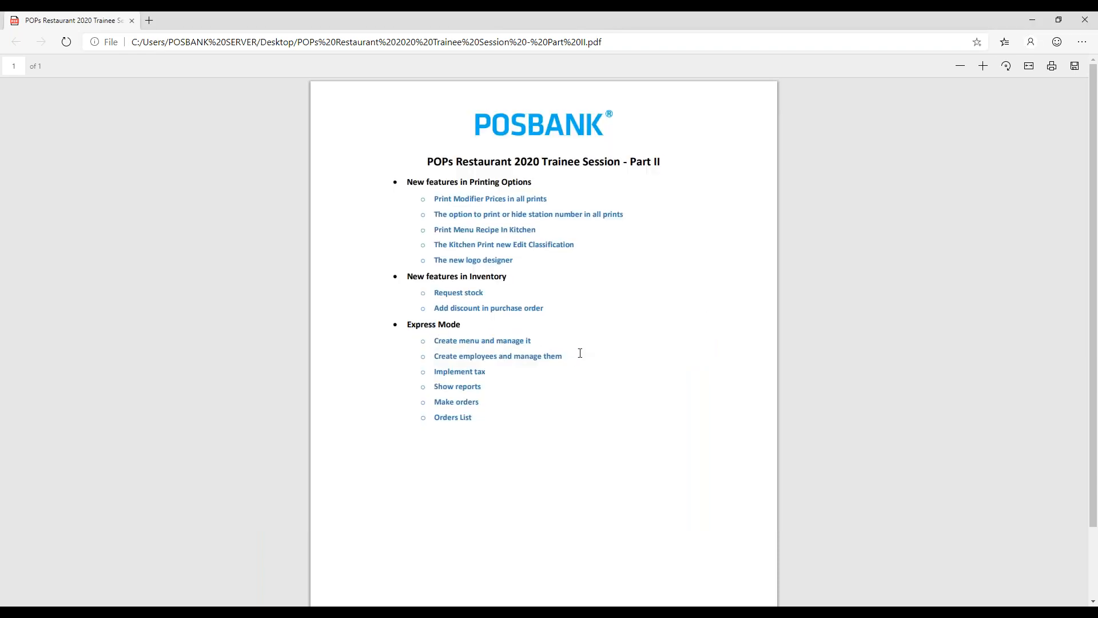
key("alt+Tab")
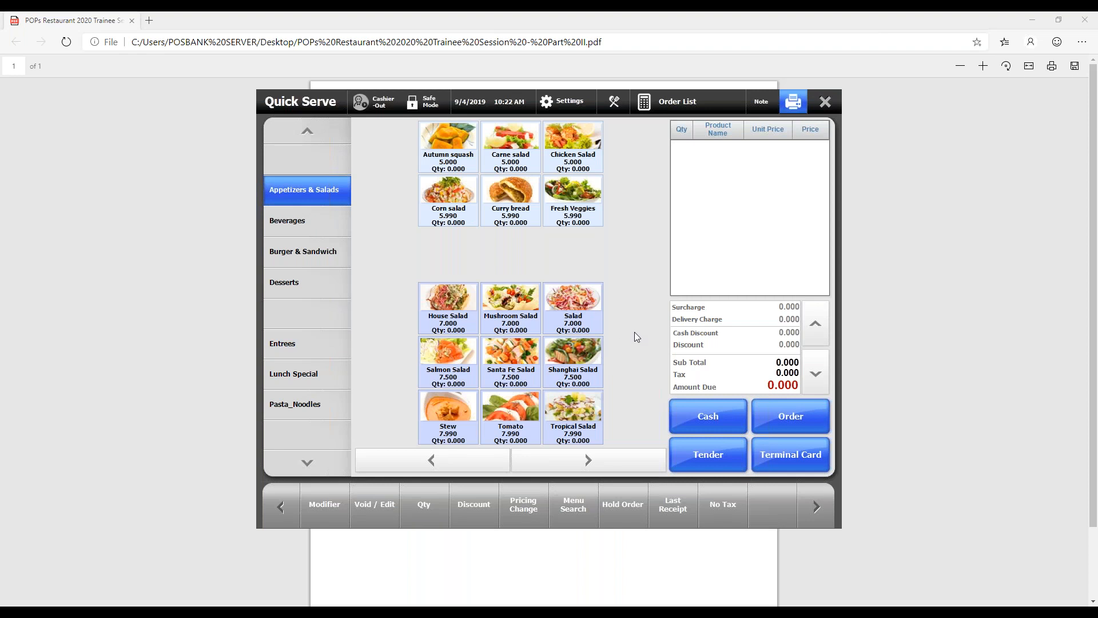
- Open Menu Registration from the settings, look over the menu groups and the Corn salad's options including its kitchen printer choices, and close it
left_click(553, 103)
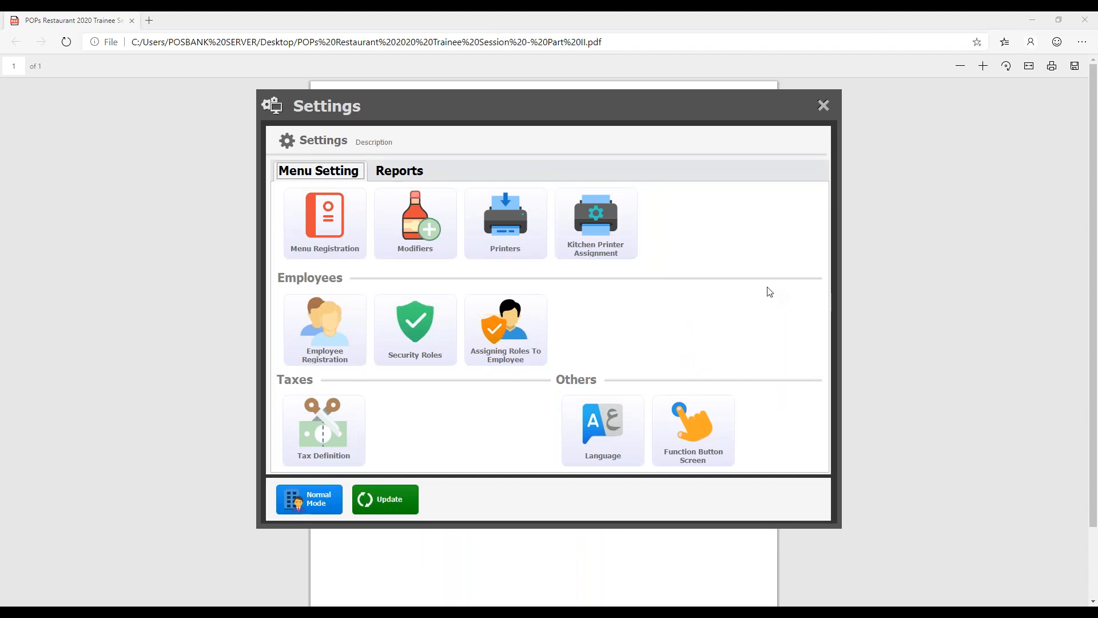
left_click(339, 222)
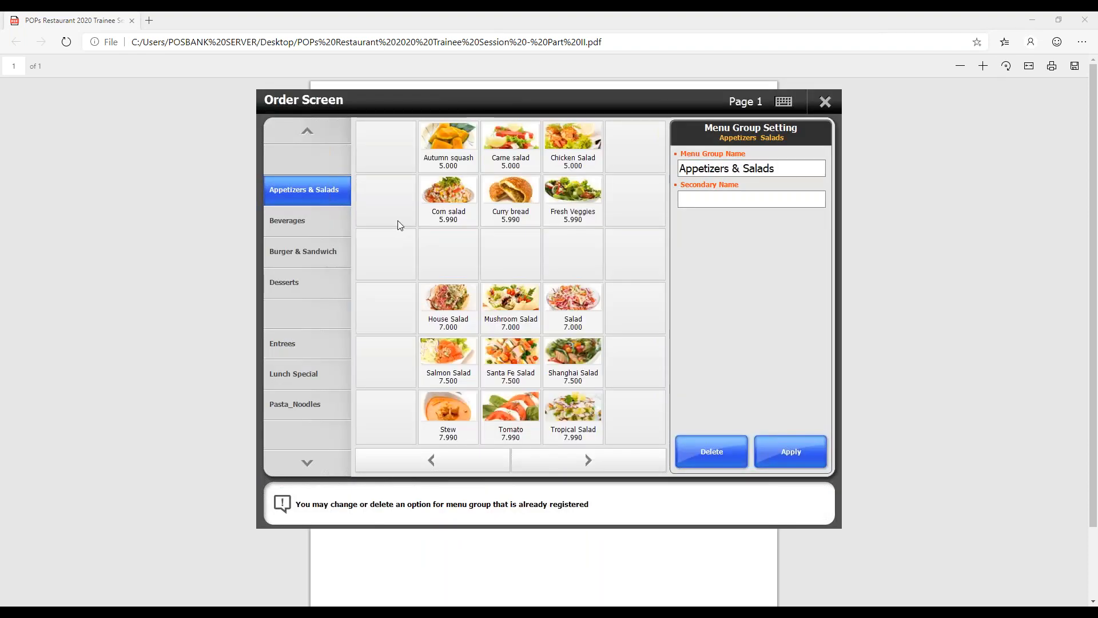
left_click(308, 227)
left_click(310, 250)
left_click(315, 223)
left_click(322, 196)
left_click(464, 196)
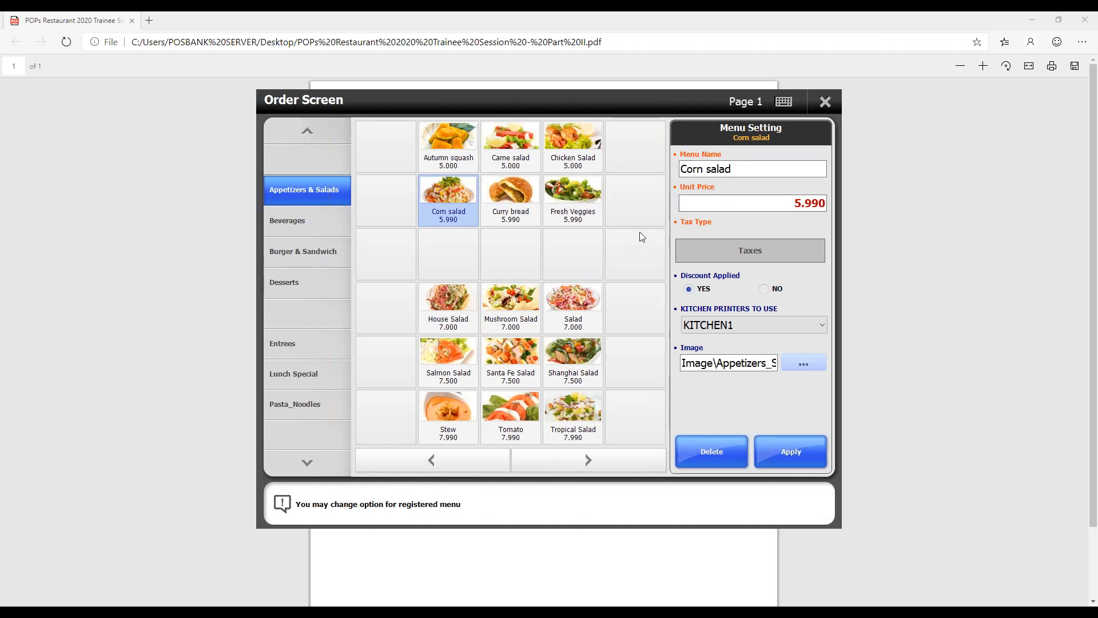
left_click(725, 326)
left_click(727, 325)
left_click(826, 102)
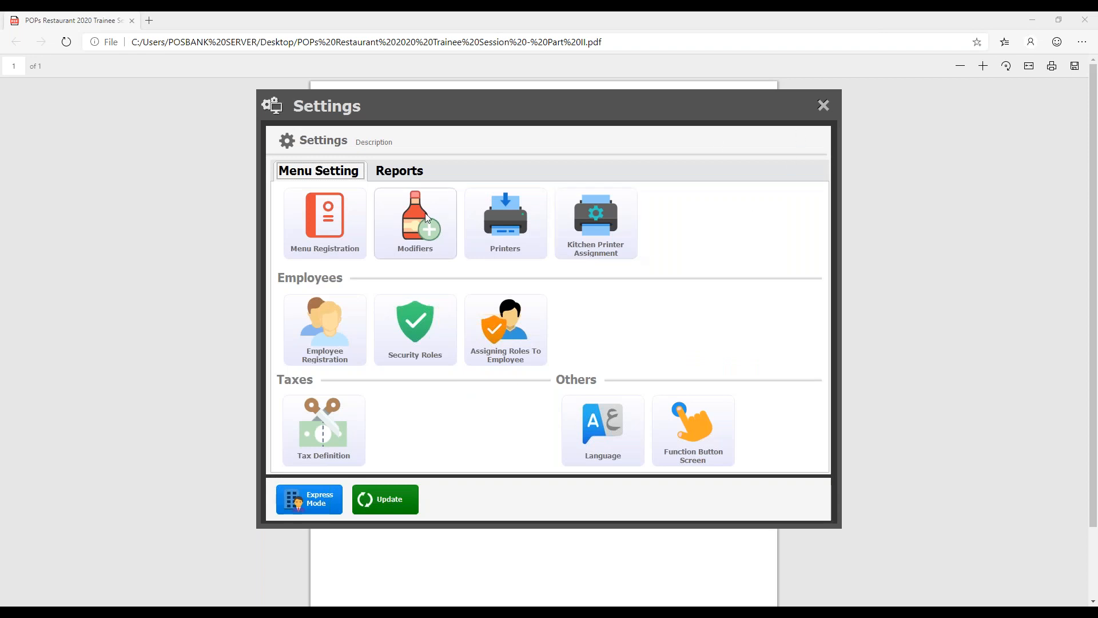
- After glancing at the outline PDF, examine the Owner's Employee Info and Access Info in Employee Registration and close it
left_click(581, 13)
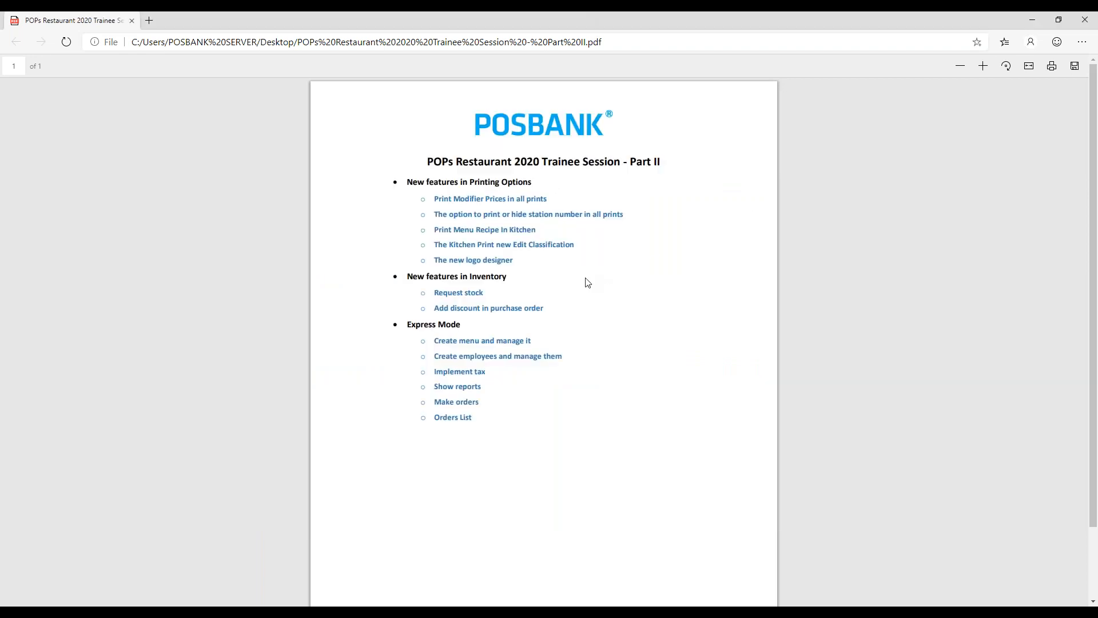
key("alt+Tab")
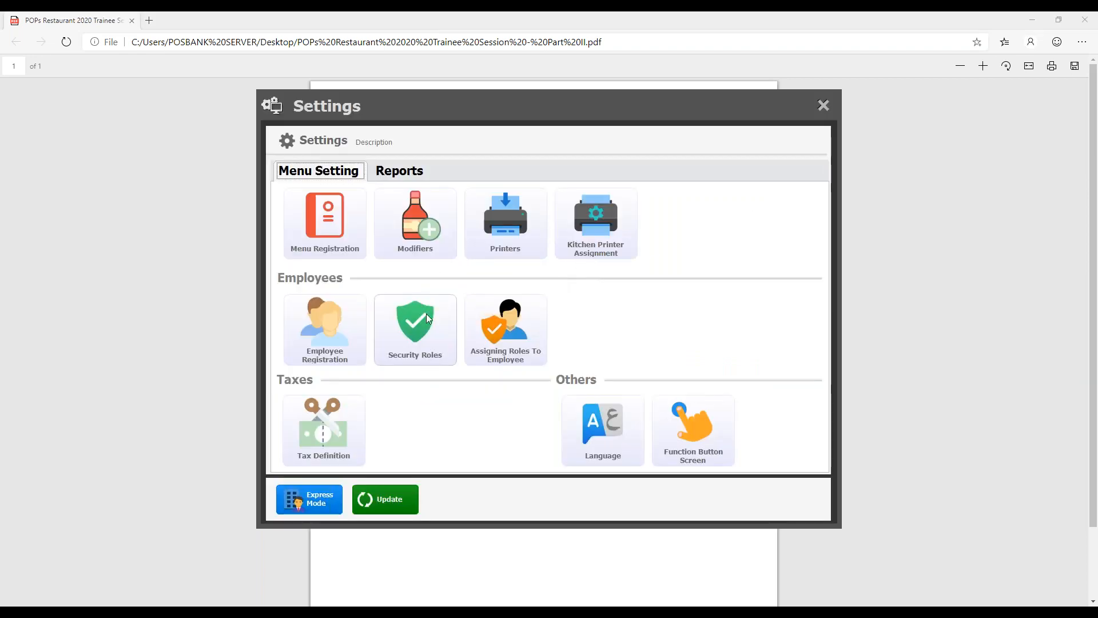
left_click(363, 312)
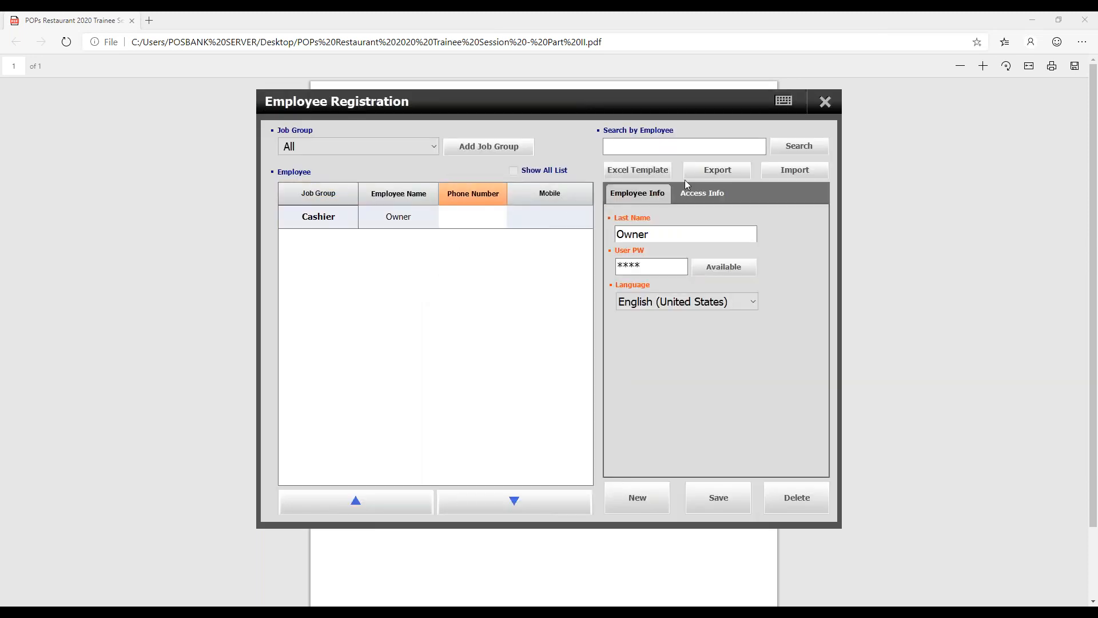
left_click(698, 198)
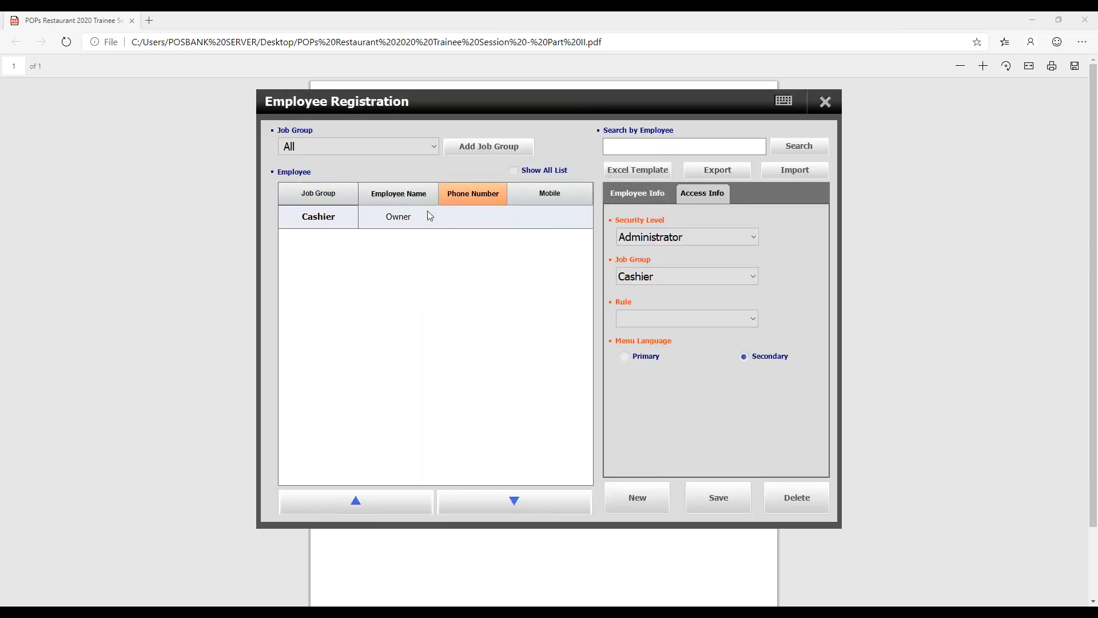
left_click(623, 191)
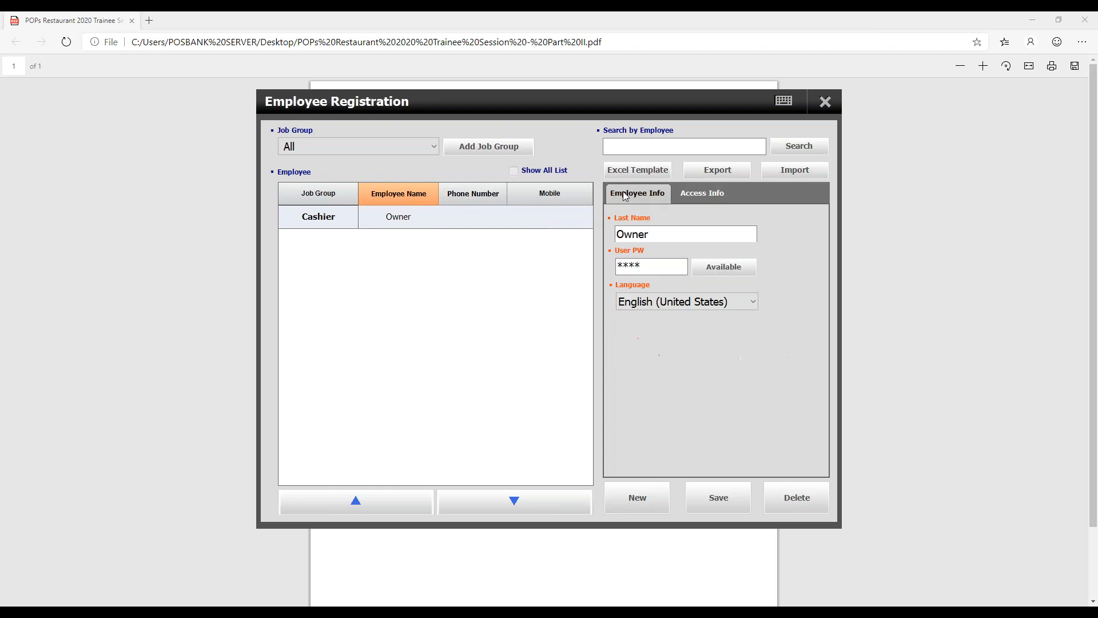
left_click(687, 198)
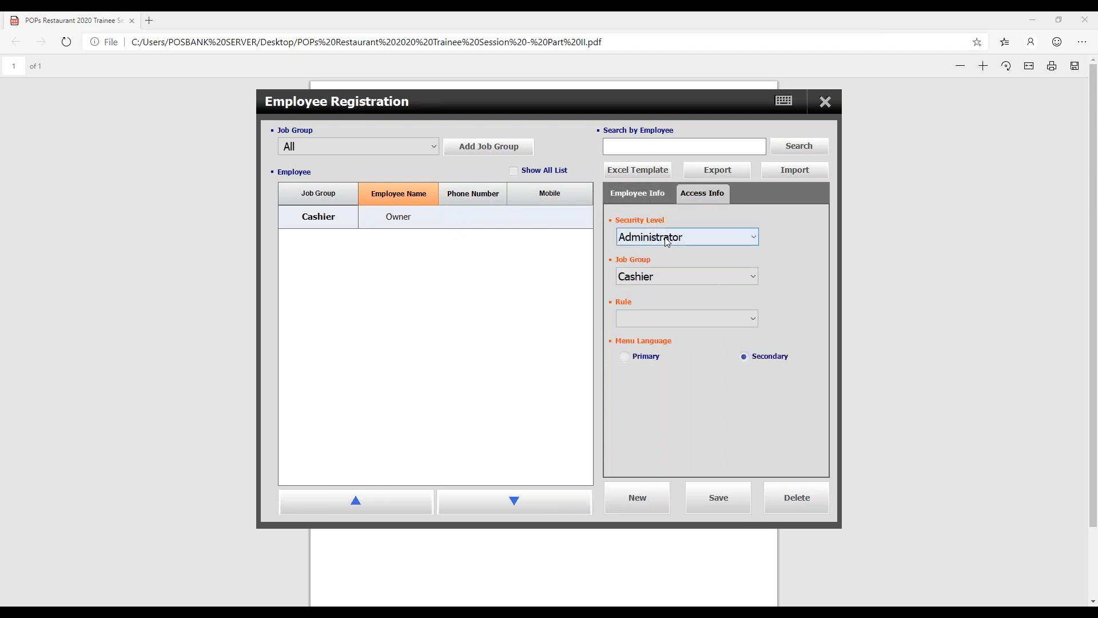
left_click(676, 318)
left_click(675, 314)
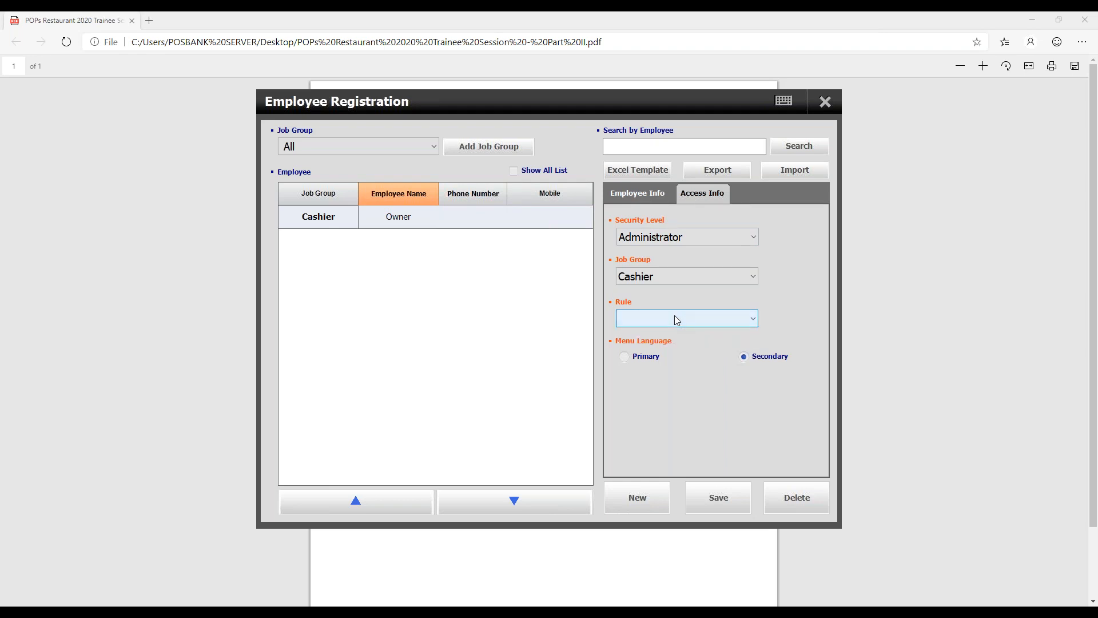
left_click(657, 192)
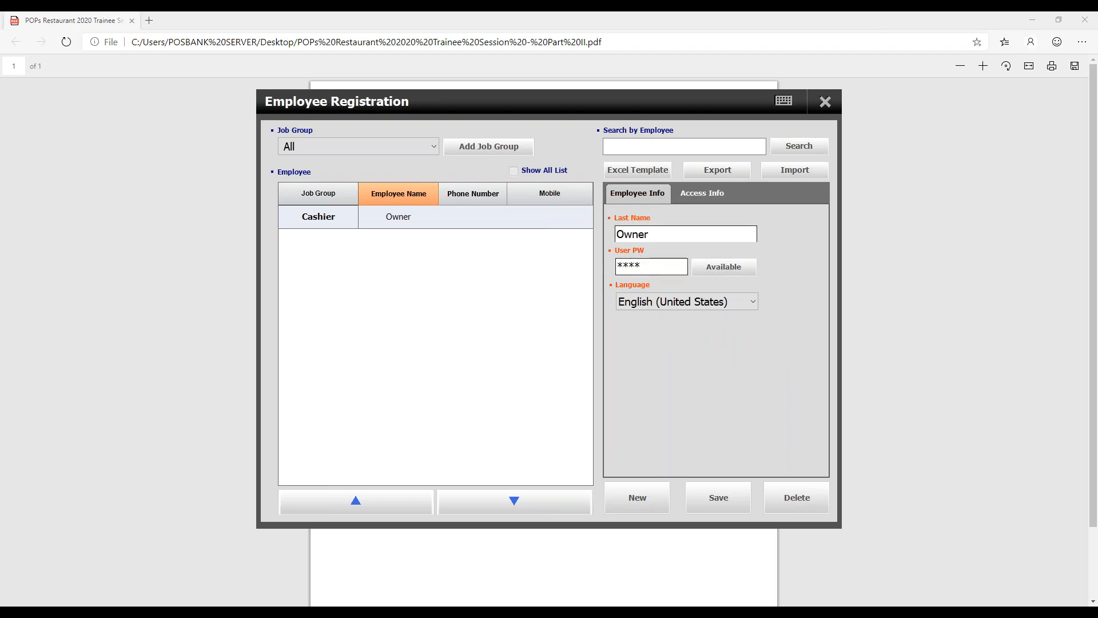
left_click(705, 195)
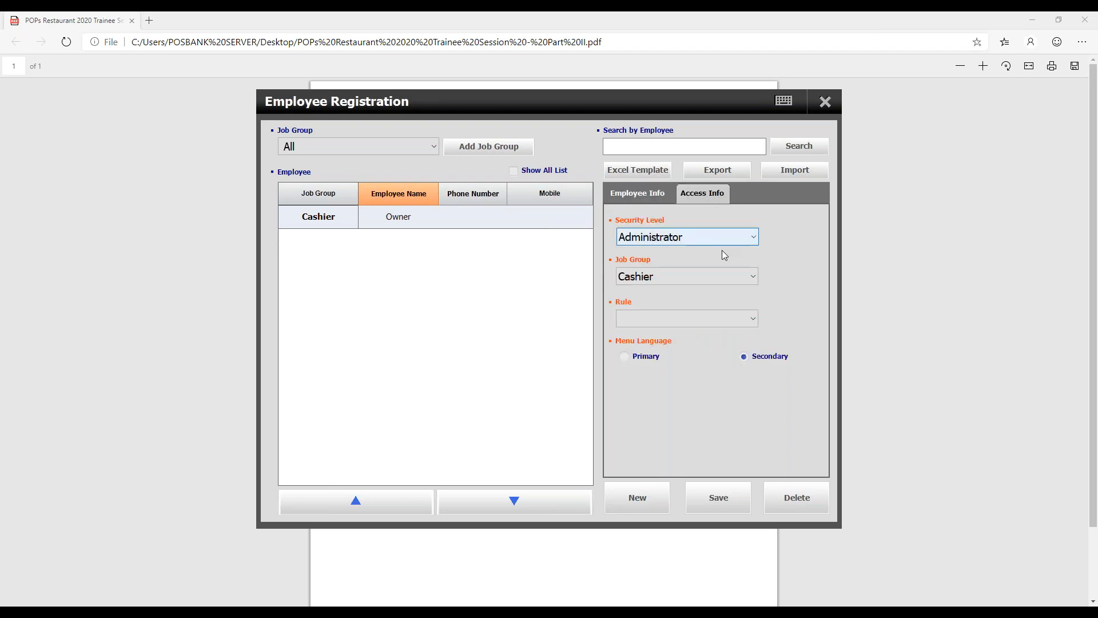
left_click(646, 197)
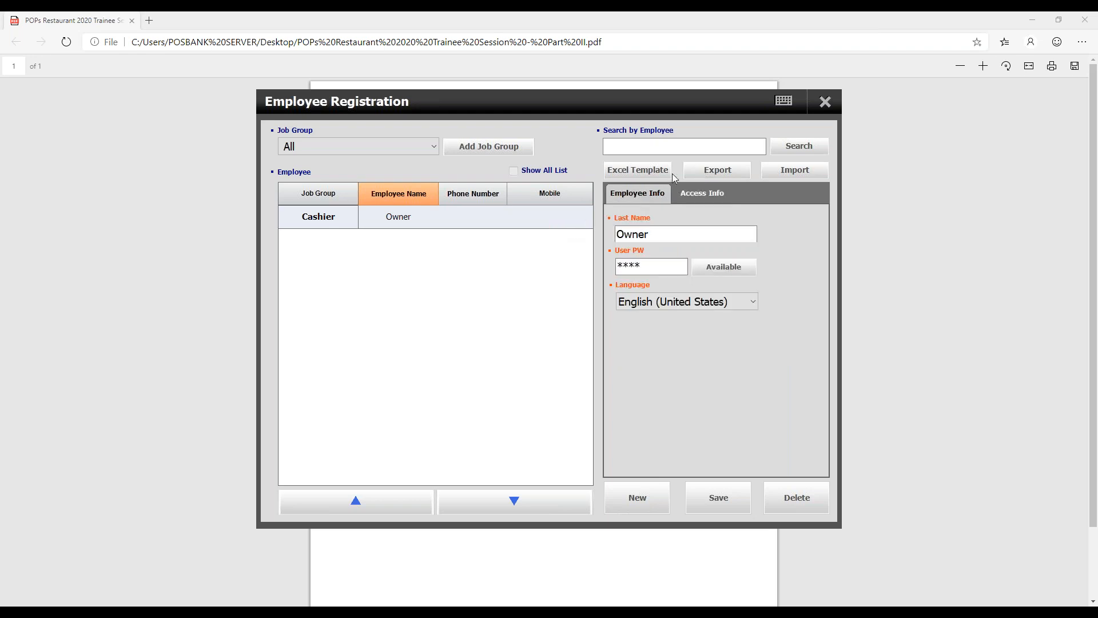
left_click(822, 103)
- Check the Implement tax topic in the outline PDF, view the Tax Definition settings in POPS Restaurant, and close them
left_click(639, 13)
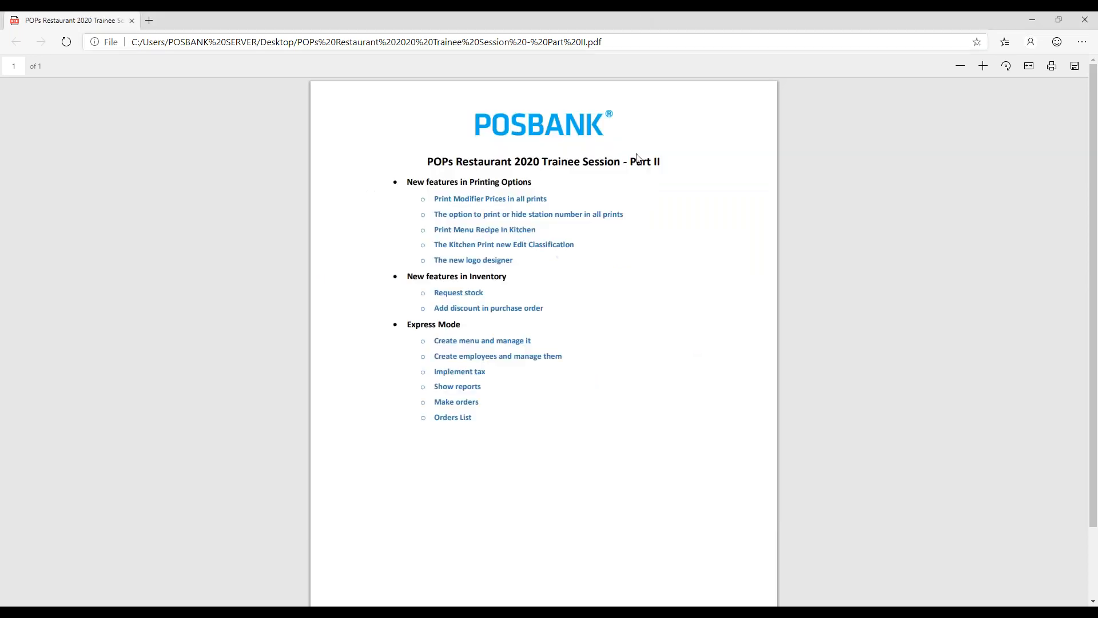
left_click_drag(436, 372, 505, 376)
left_click(532, 375)
key("alt+Tab")
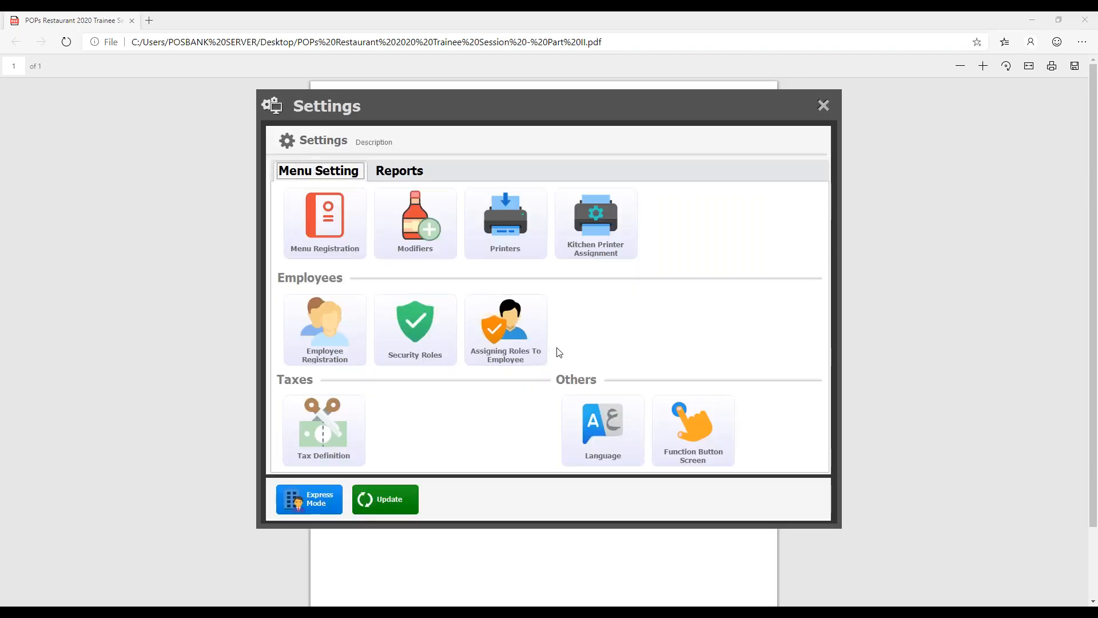
left_click(353, 421)
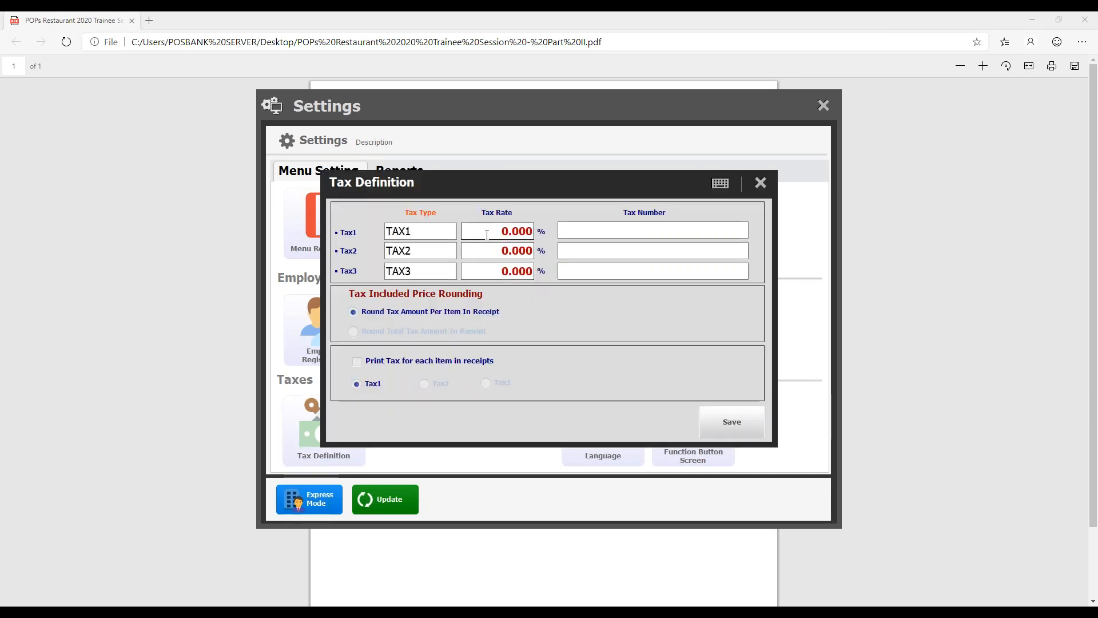
left_click(761, 183)
- Check the Show reports topic in the outline PDF and display the available reports in the POPS Restaurant settings
key("alt+Tab")
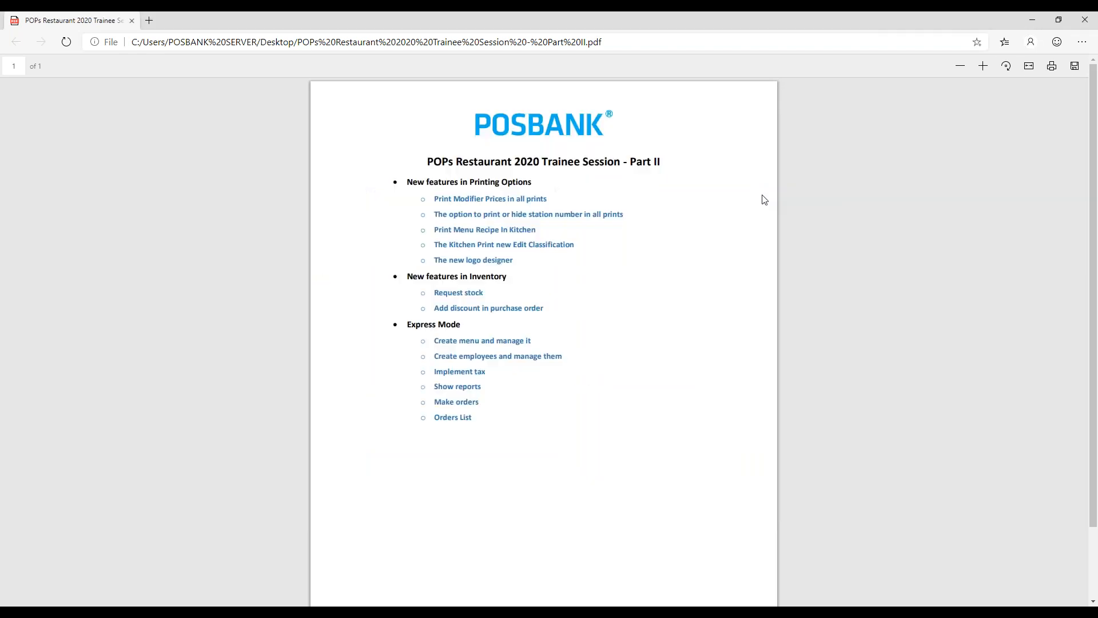
left_click_drag(436, 388, 448, 388)
key("alt+Tab")
left_click(399, 172)
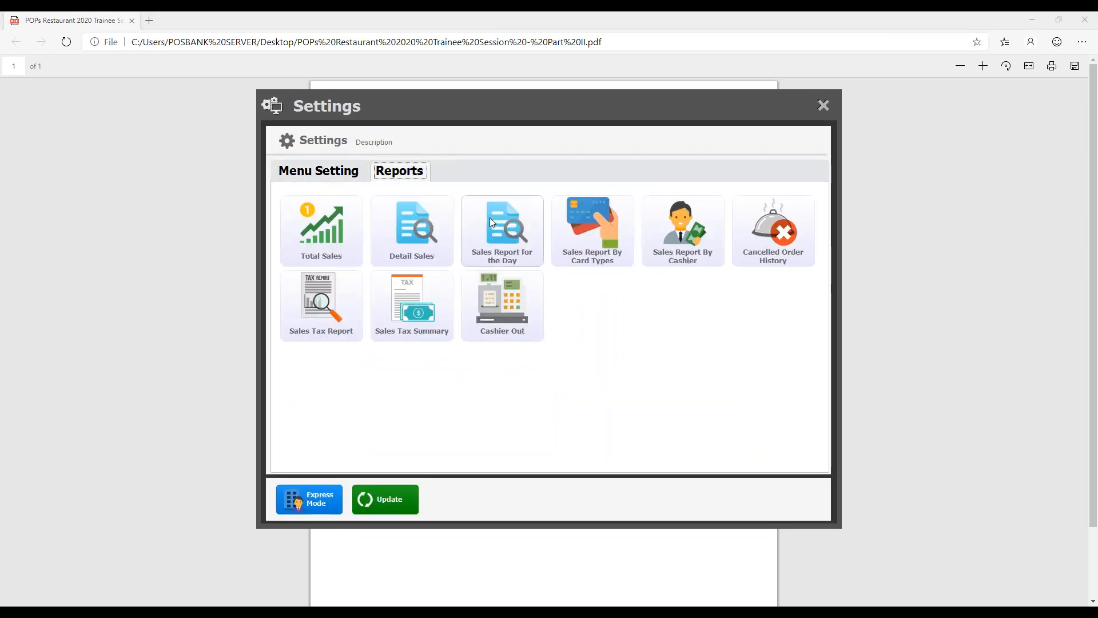
- View the Total Sales, Detail Sales and Sales Report for the Day reports one after another, closing each
left_click(323, 230)
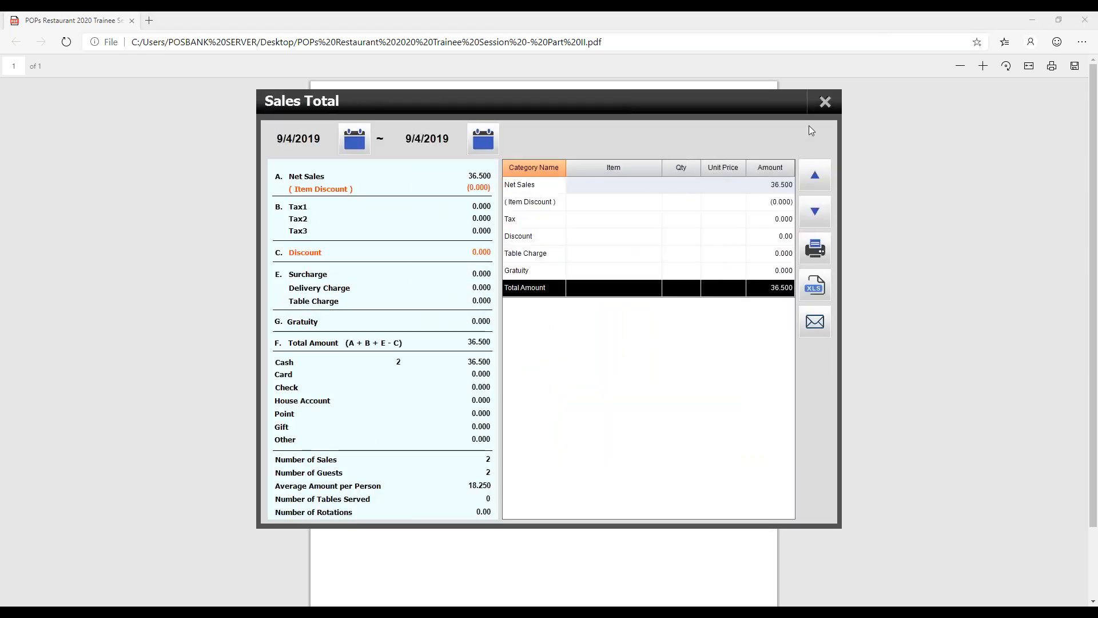
left_click(825, 102)
left_click(417, 252)
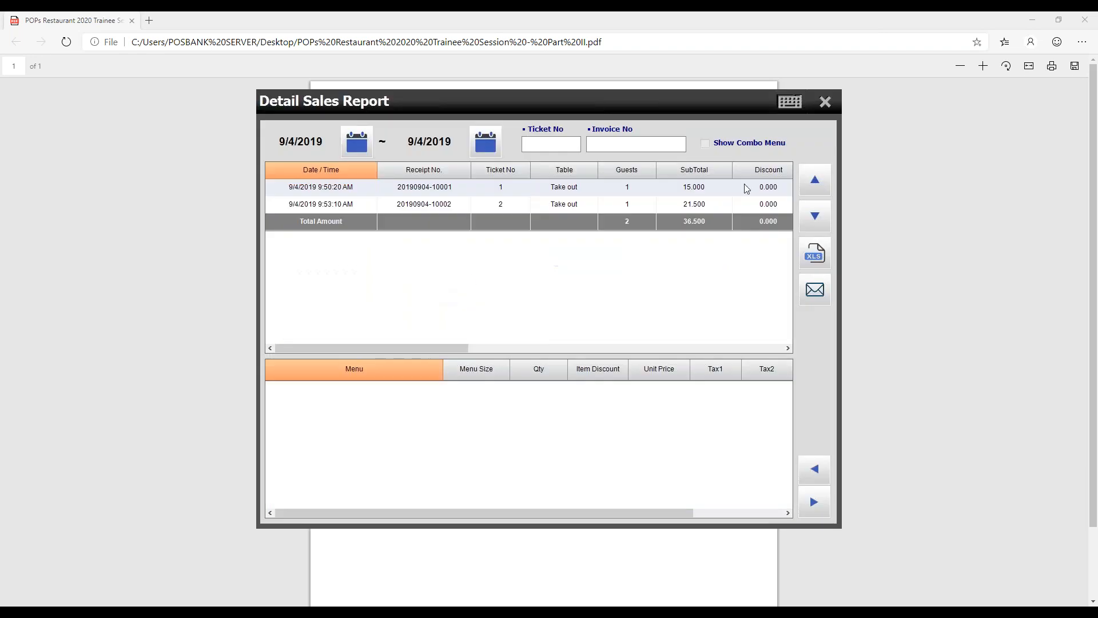
left_click(825, 103)
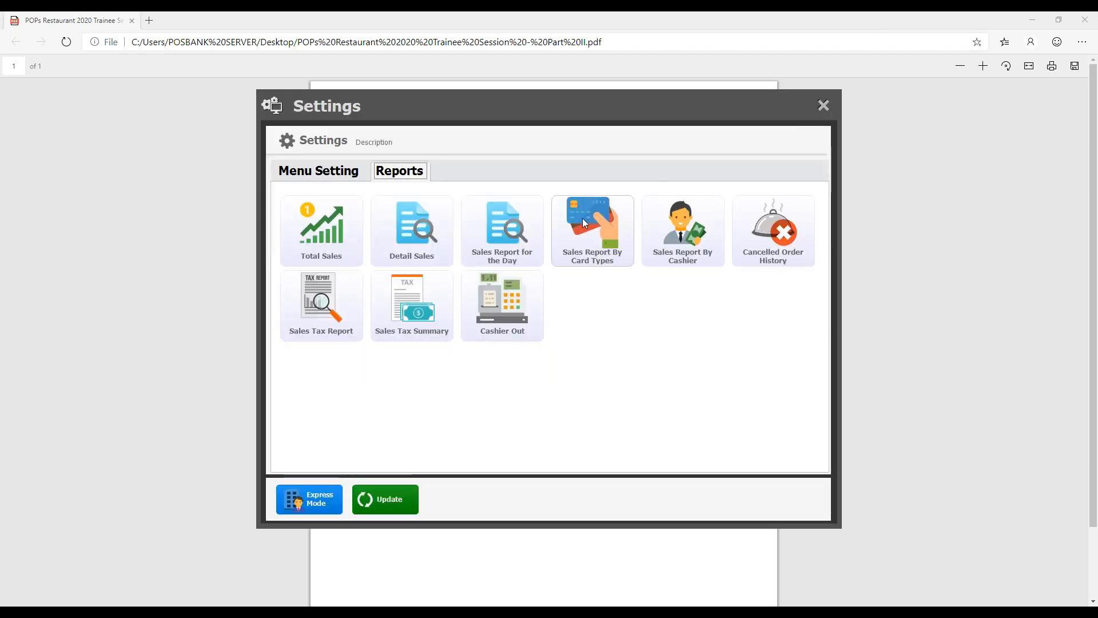
left_click(512, 235)
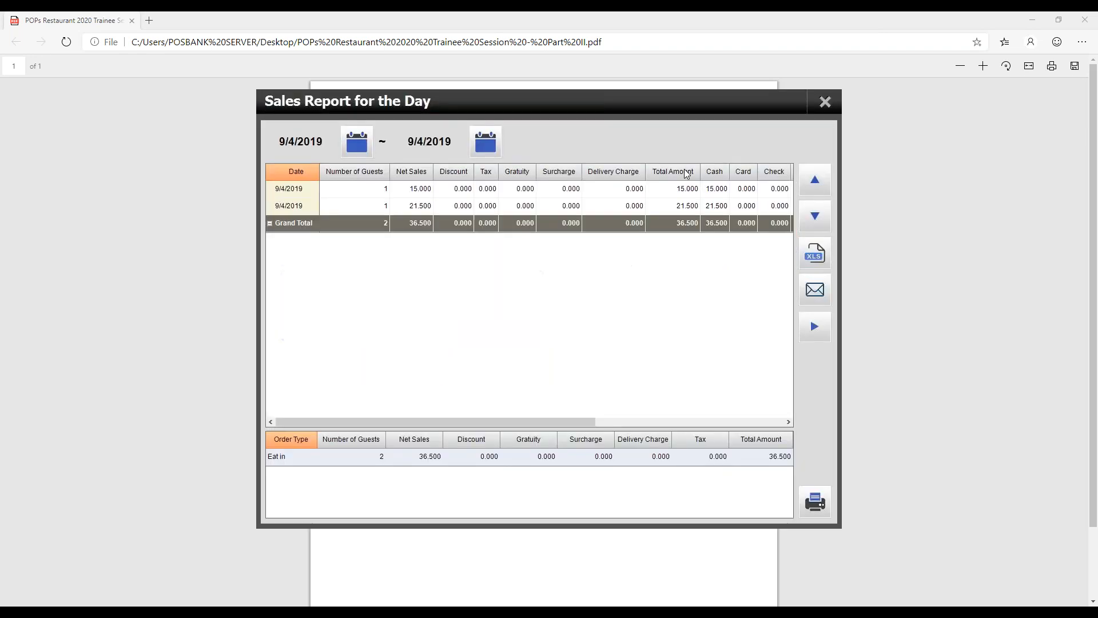
left_click(825, 102)
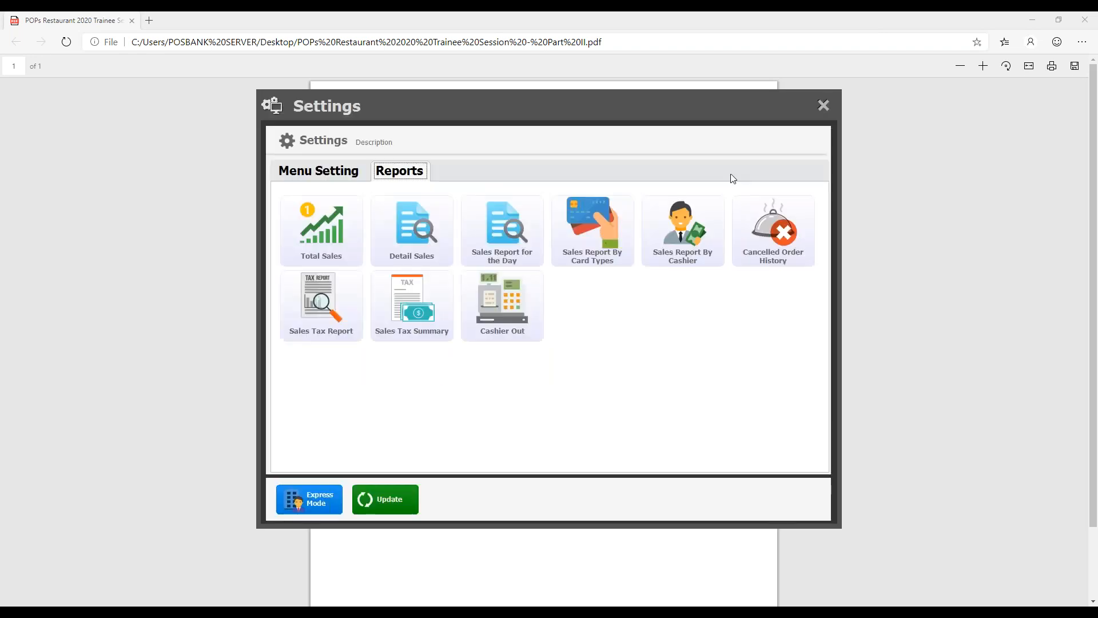
- Try to open the Sales Report By Card Types, cancel its password check, and view the Owner's entries in the Sales Report By Cashier
left_click(612, 238)
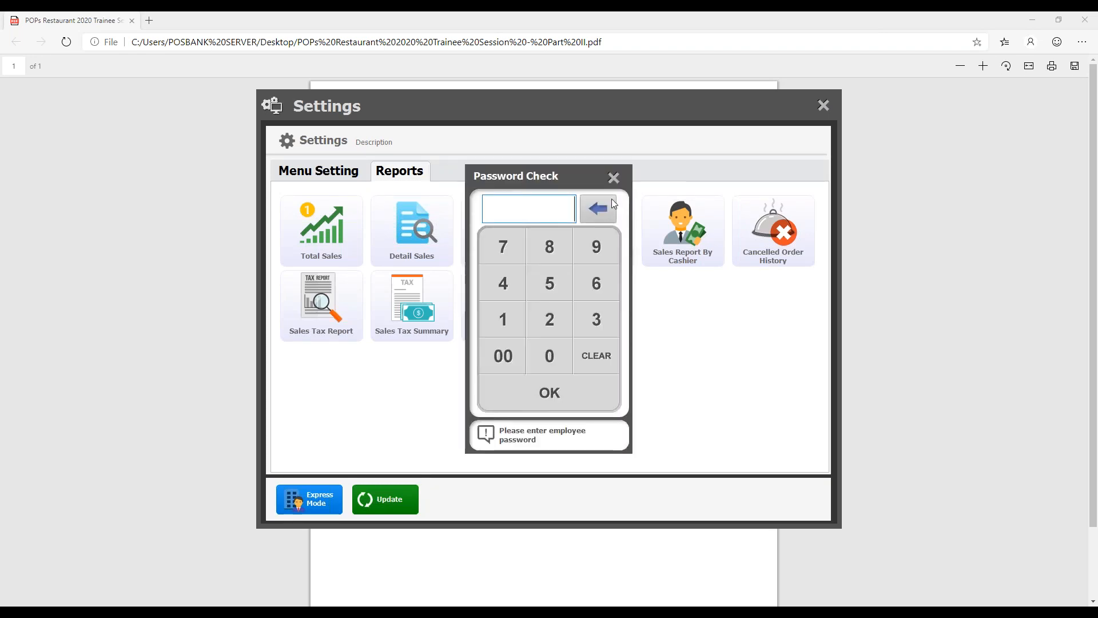
left_click(615, 178)
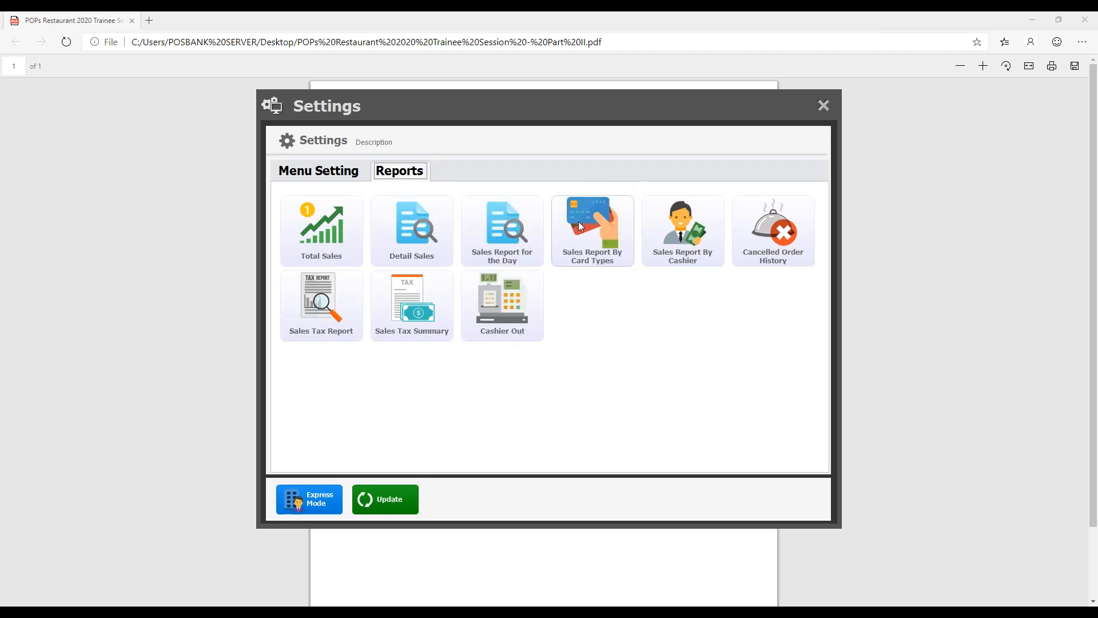
left_click(670, 238)
left_click(270, 203)
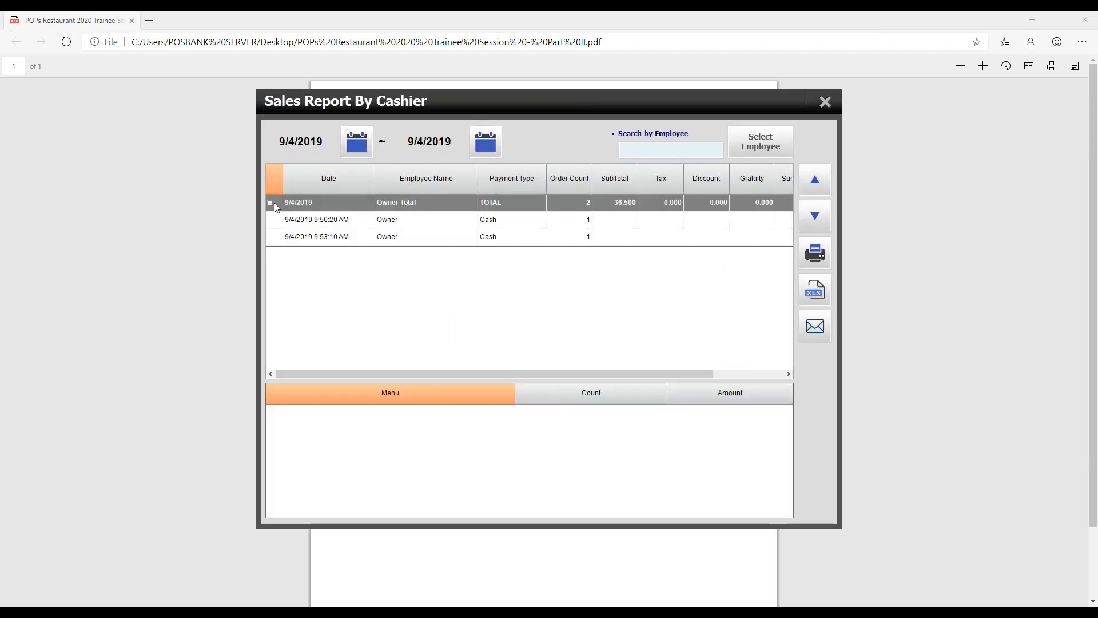
left_click(825, 102)
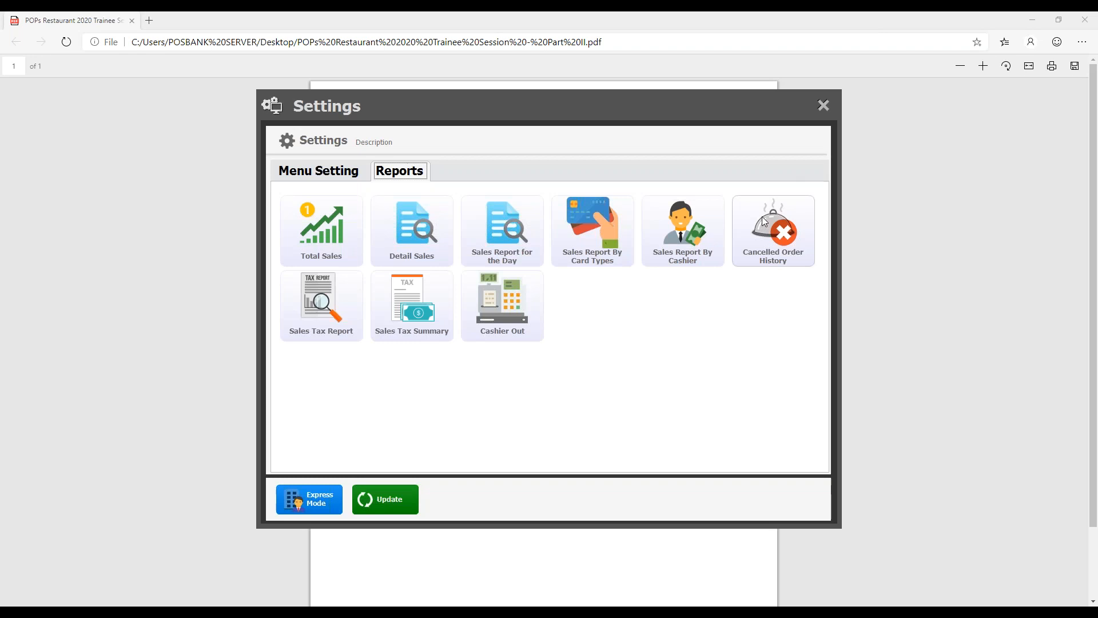
- View the Cancelled Order History and the Sales Tax Report, closing each to return to the settings
left_click(791, 235)
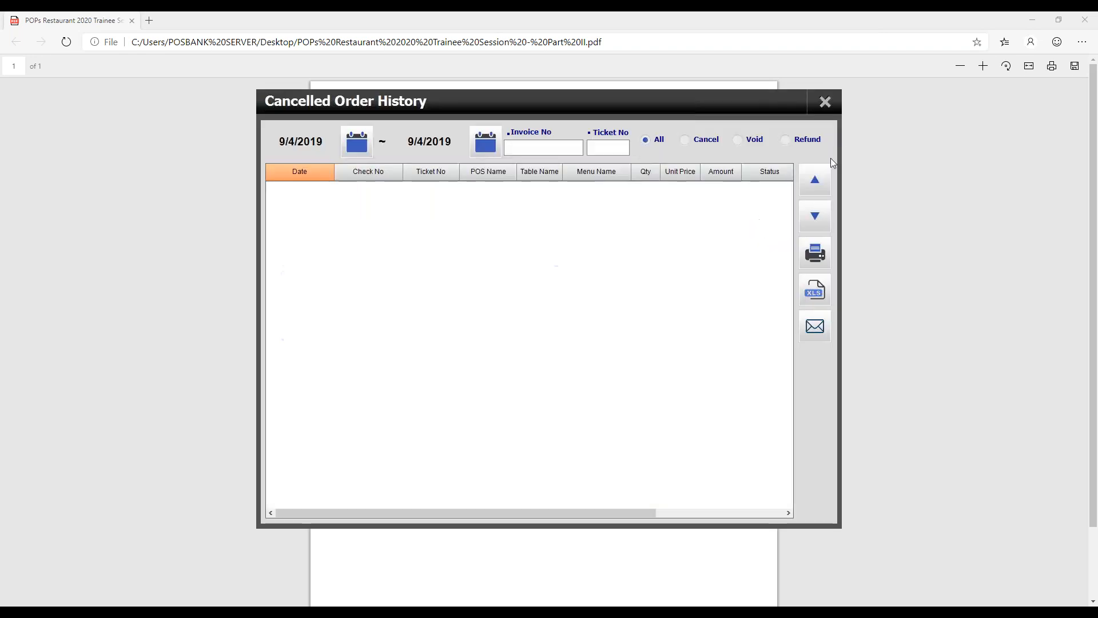
left_click(825, 103)
left_click(338, 309)
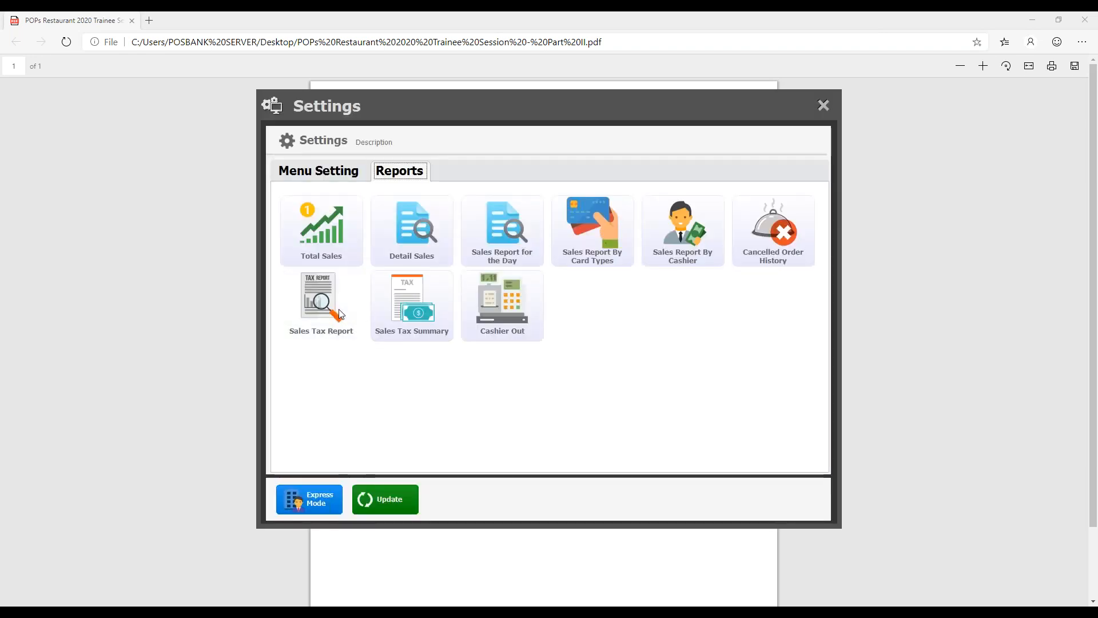
left_click(821, 105)
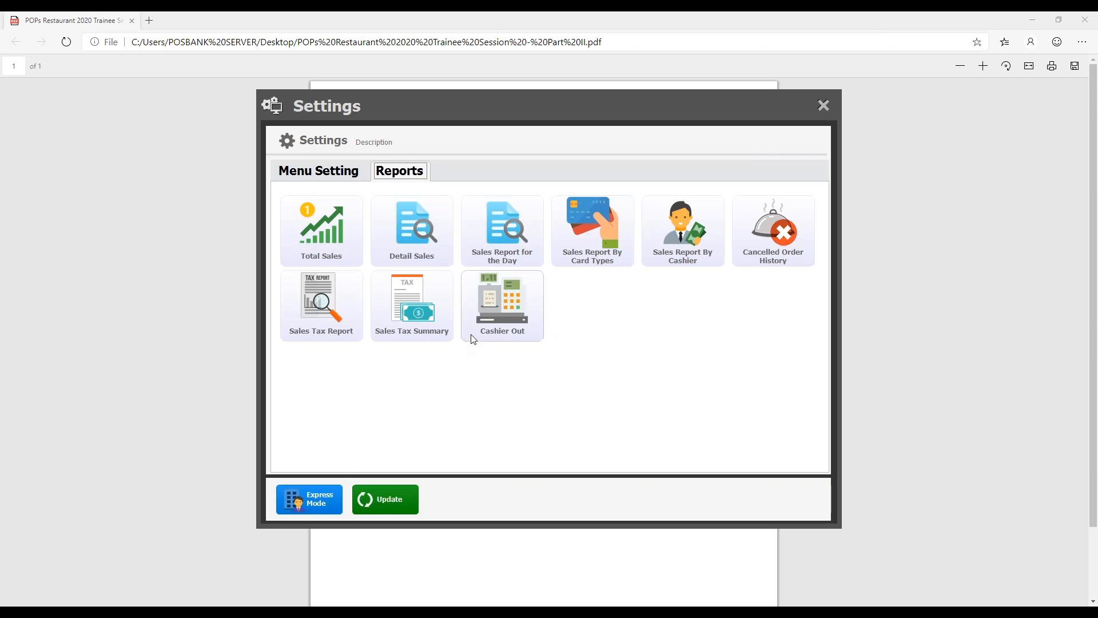
- Return from the reports to the Menu Setting options, check the outline PDF, and switch back to POPS Restaurant
left_click(340, 175)
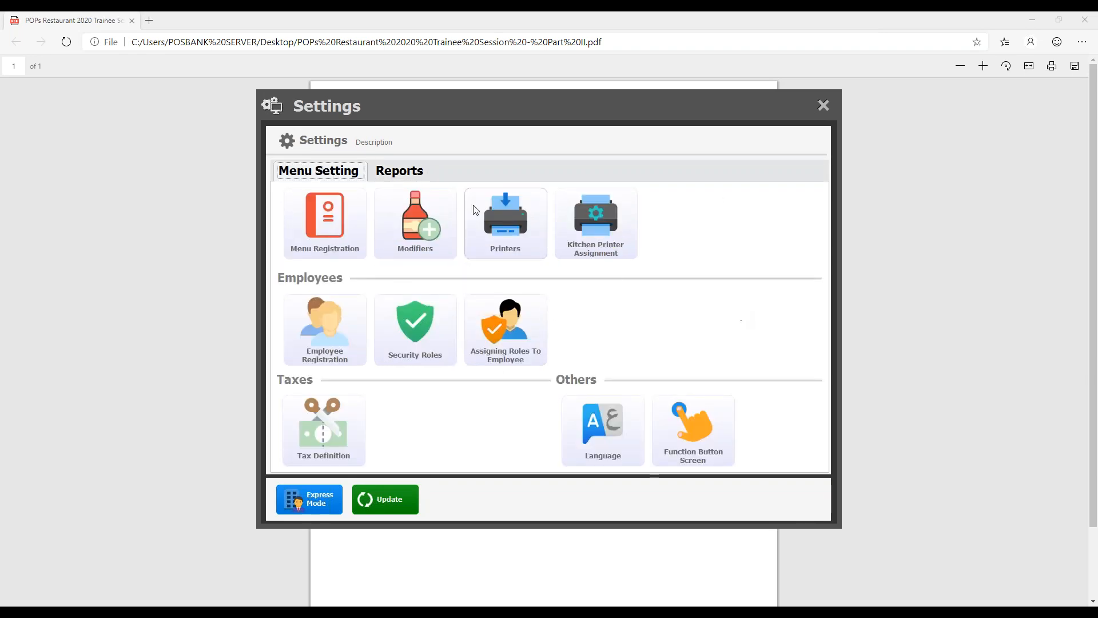
left_click(416, 175)
left_click(344, 170)
left_click(624, 16)
key("alt+Tab")
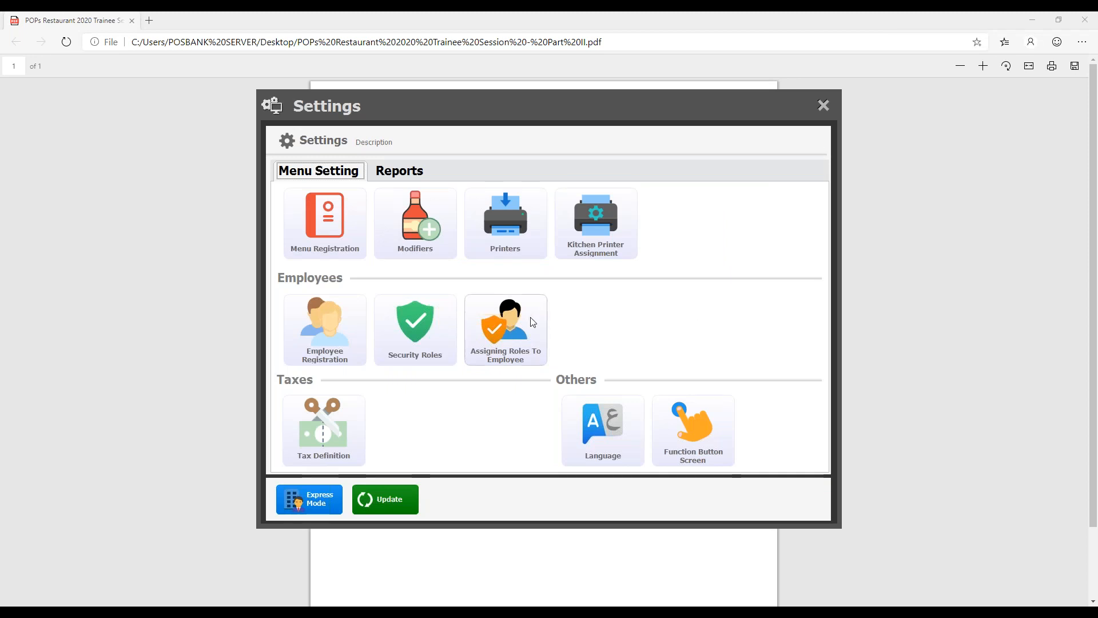
- Review the available security roles in Express Mode through to the end of the list and close it
left_click(415, 325)
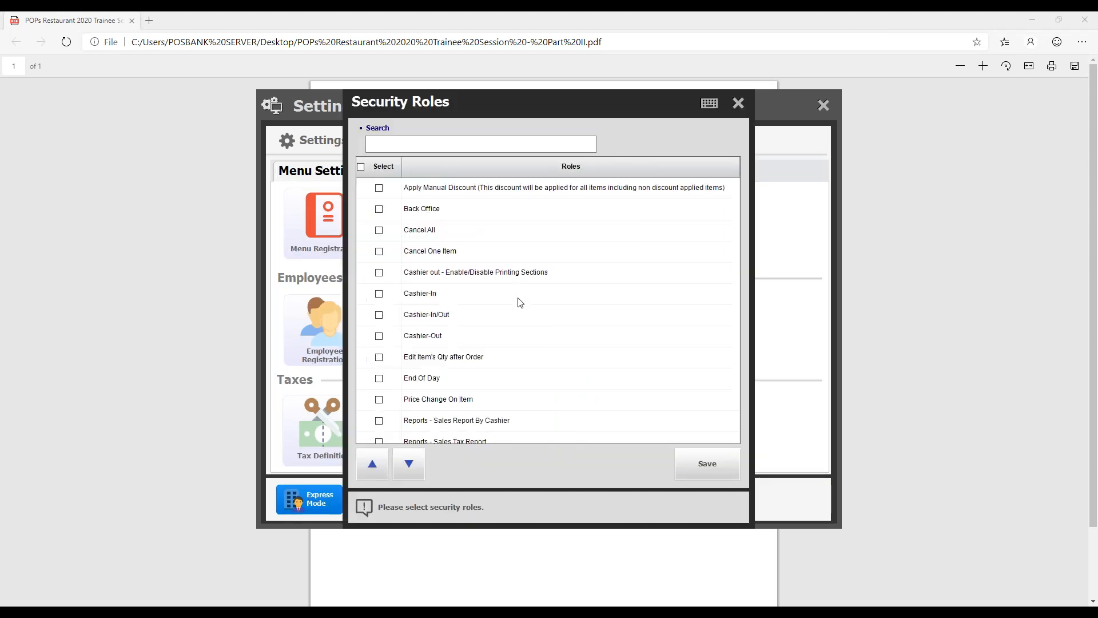
left_click(417, 464)
left_click(417, 466)
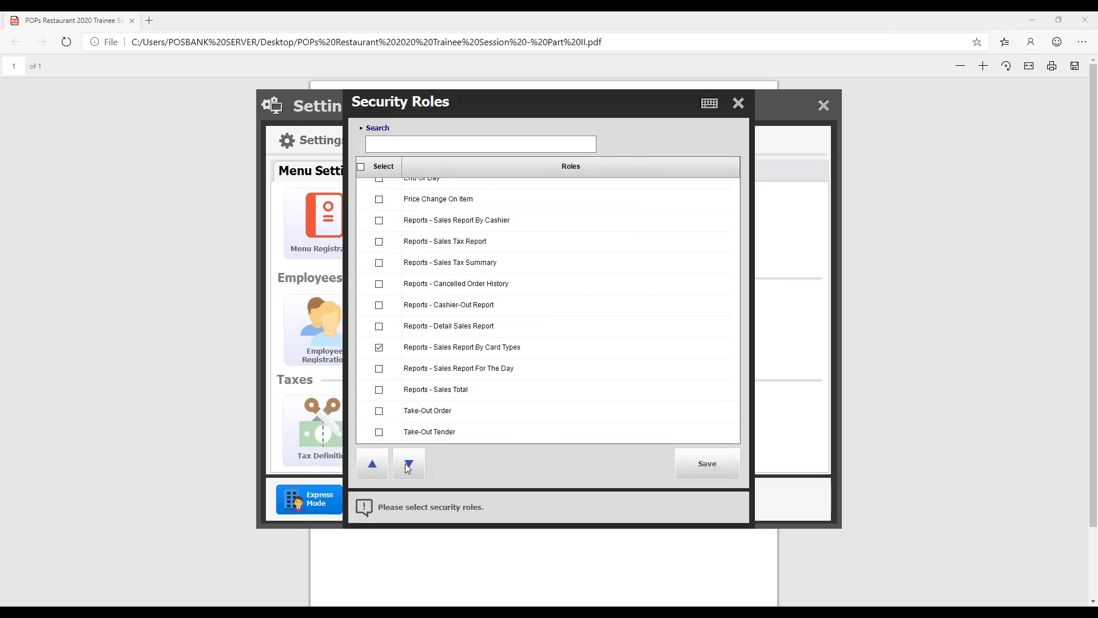
left_click(373, 462)
left_click(378, 463)
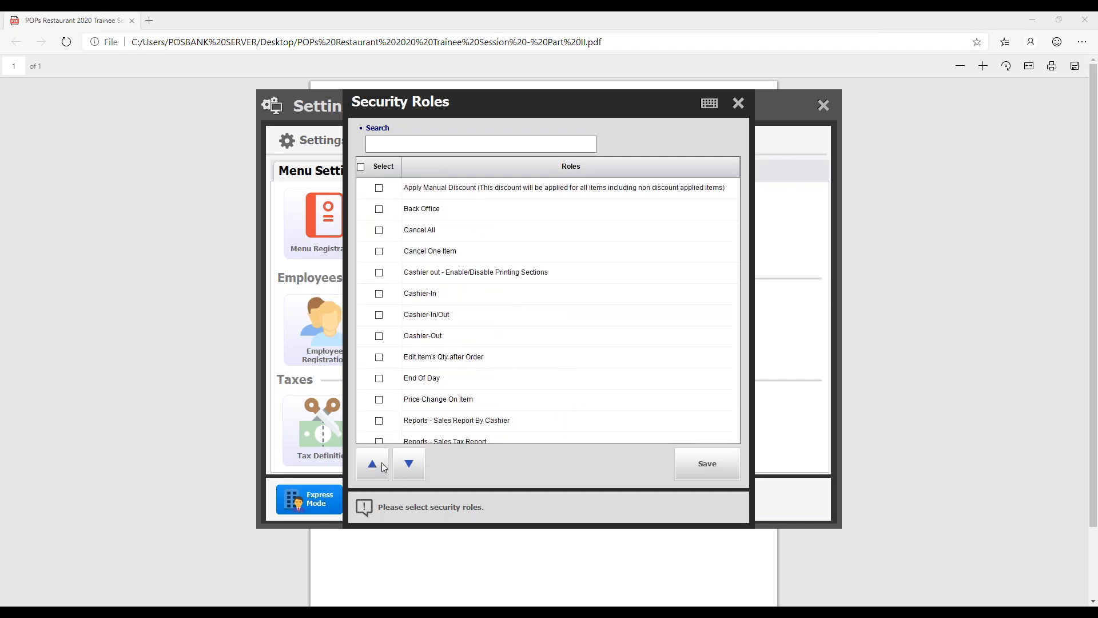
left_click(739, 102)
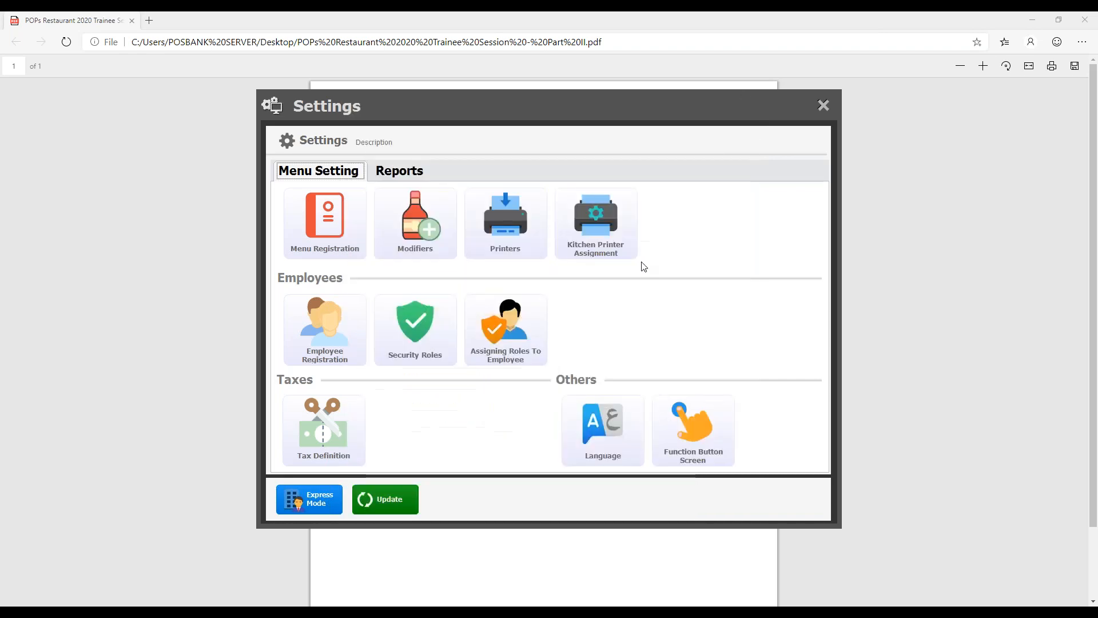
- View the security roles that can be assigned to the Owner, and close the role assignment
left_click(529, 334)
left_click(414, 225)
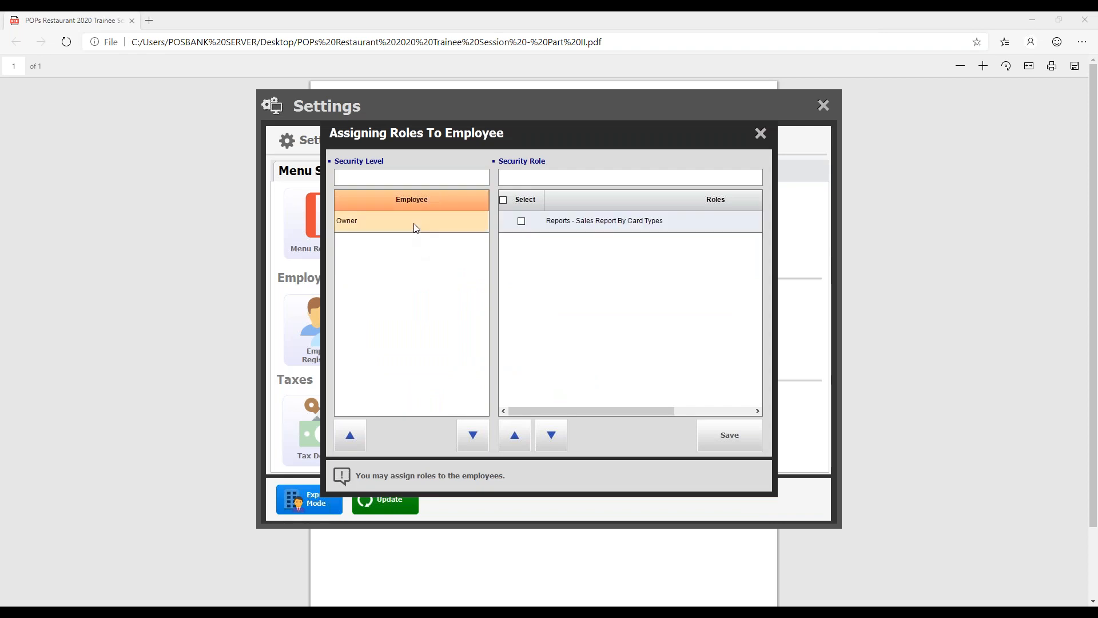
left_click(760, 133)
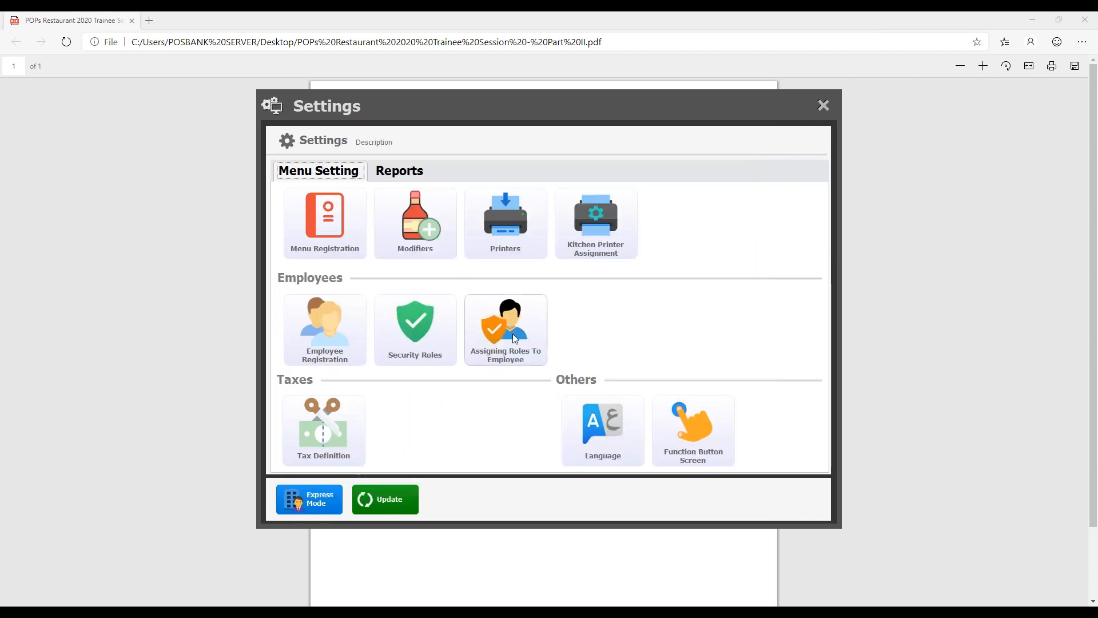
- Set the preferred language to Arabic (Saudi Arabia) and save it
left_click(624, 453)
left_click(503, 254)
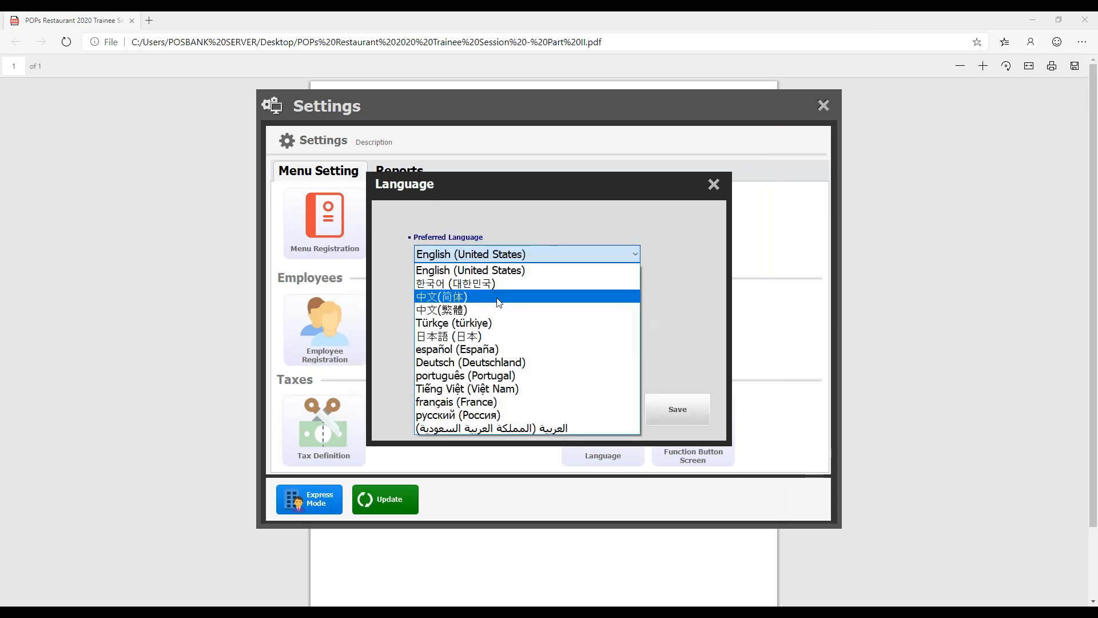
left_click(532, 426)
left_click(675, 408)
left_click(529, 421)
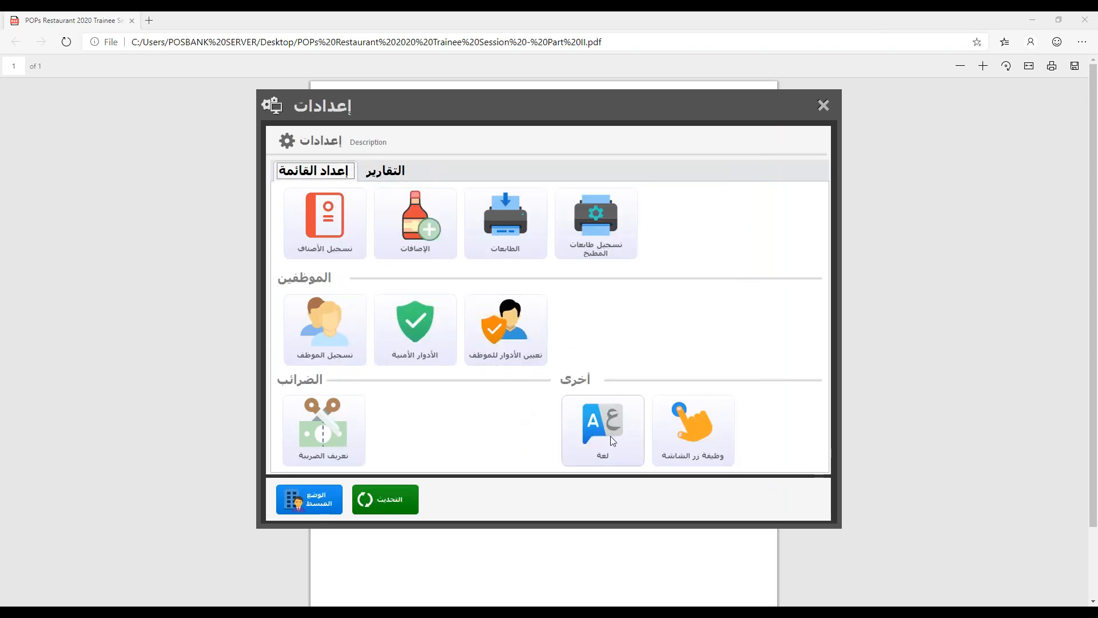
- Set the preferred language back to English (United States) and save it
left_click(612, 440)
left_click(547, 255)
scroll(547, 272, "up", 1)
left_click(548, 270)
left_click(660, 409)
left_click(540, 407)
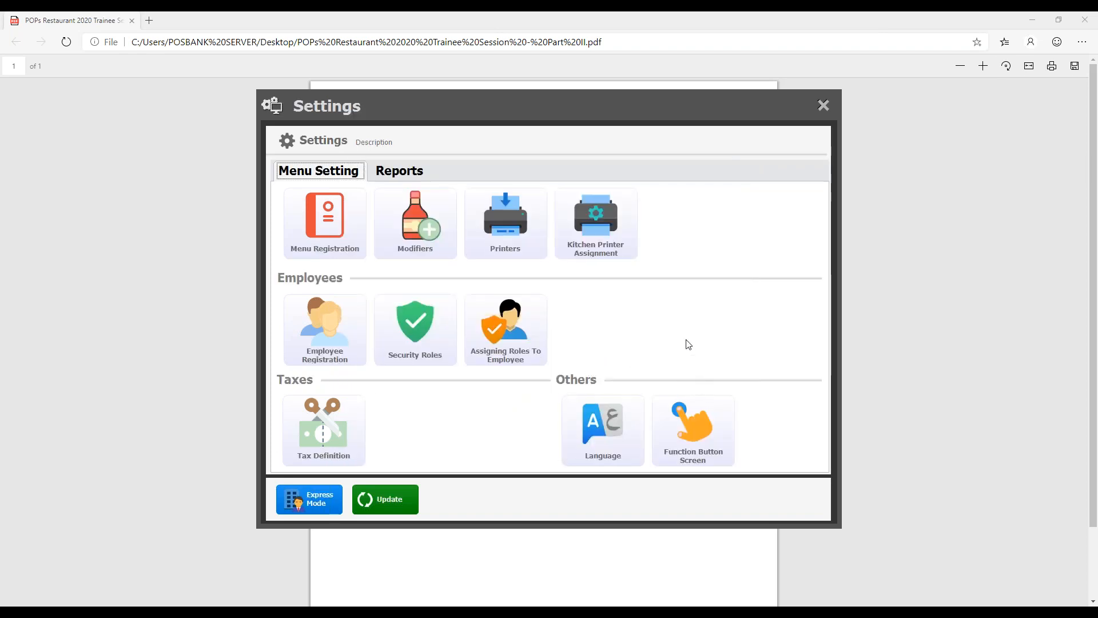
- View the Order Screen and Tender Screen button layouts of the Function Button Screen, and close it
left_click(696, 417)
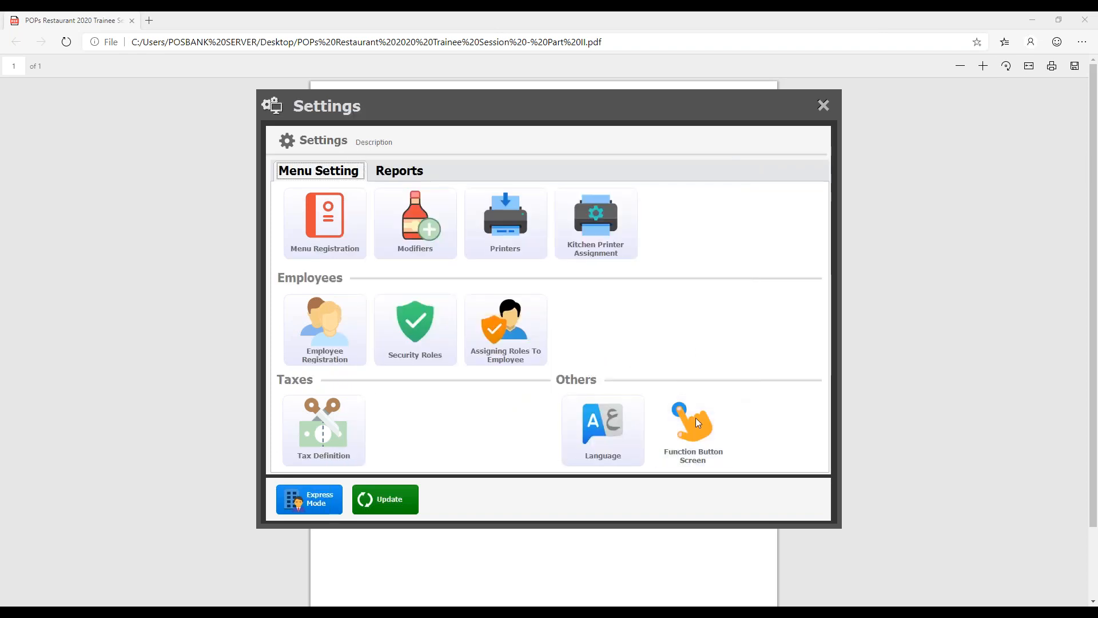
left_click(373, 132)
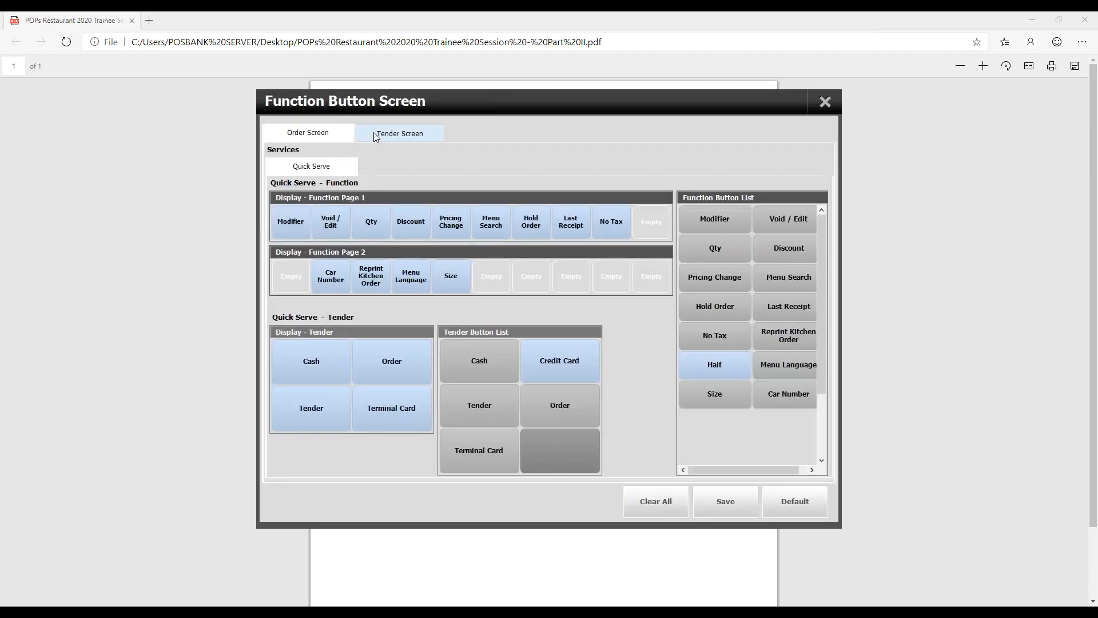
left_click(326, 137)
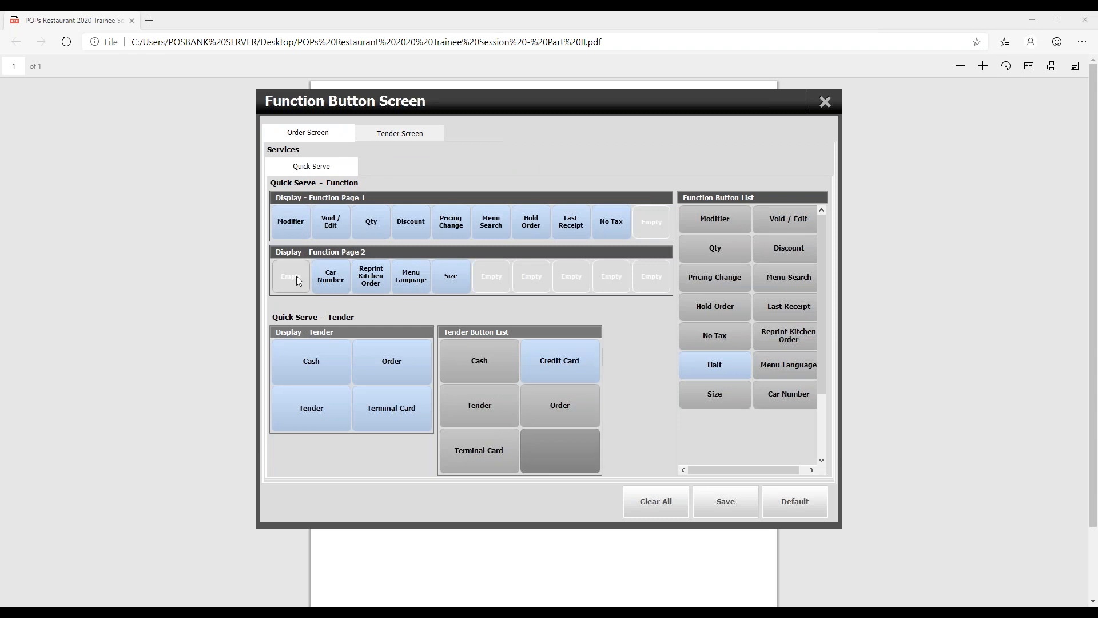
left_click(411, 133)
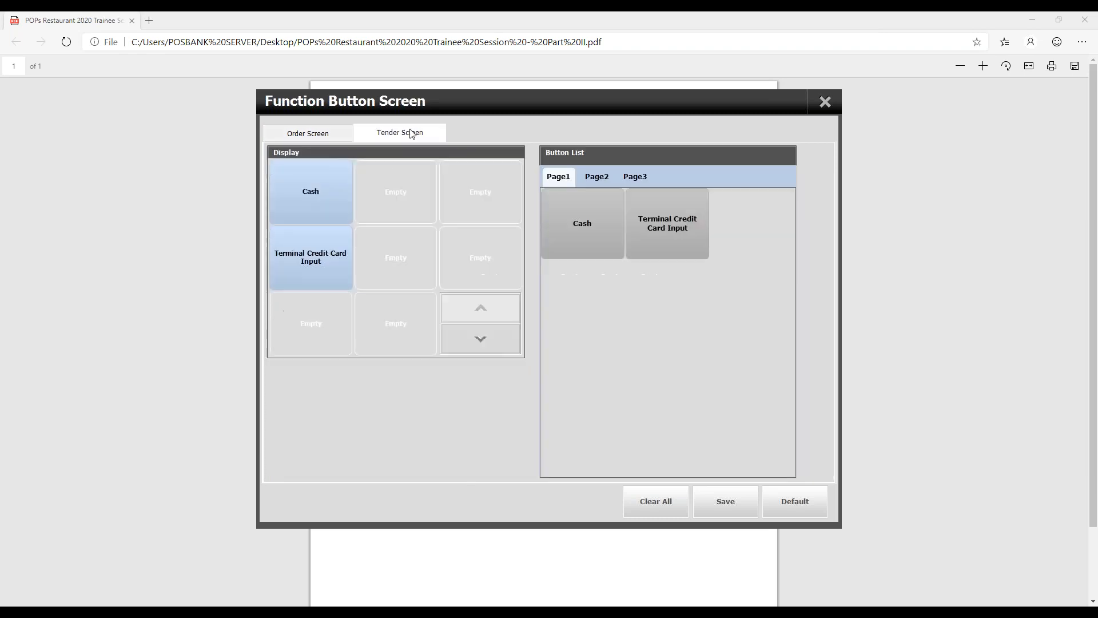
left_click(825, 101)
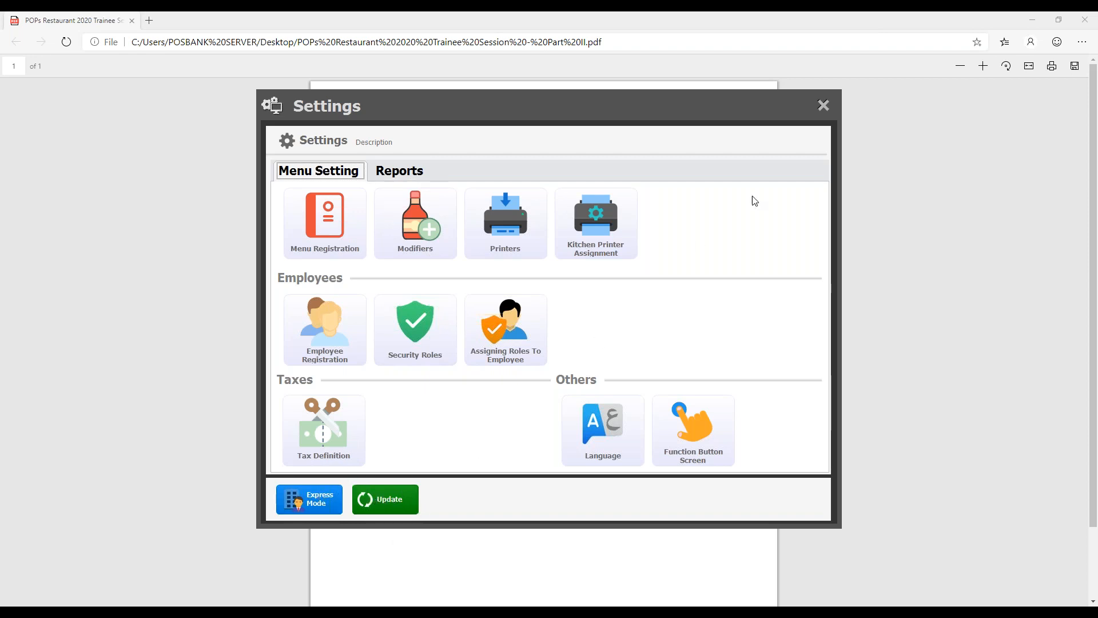
- Leave the settings and place a Quick Serve order for a Mushroom Salad, a Salad and a Santa Fe Salad
left_click(827, 107)
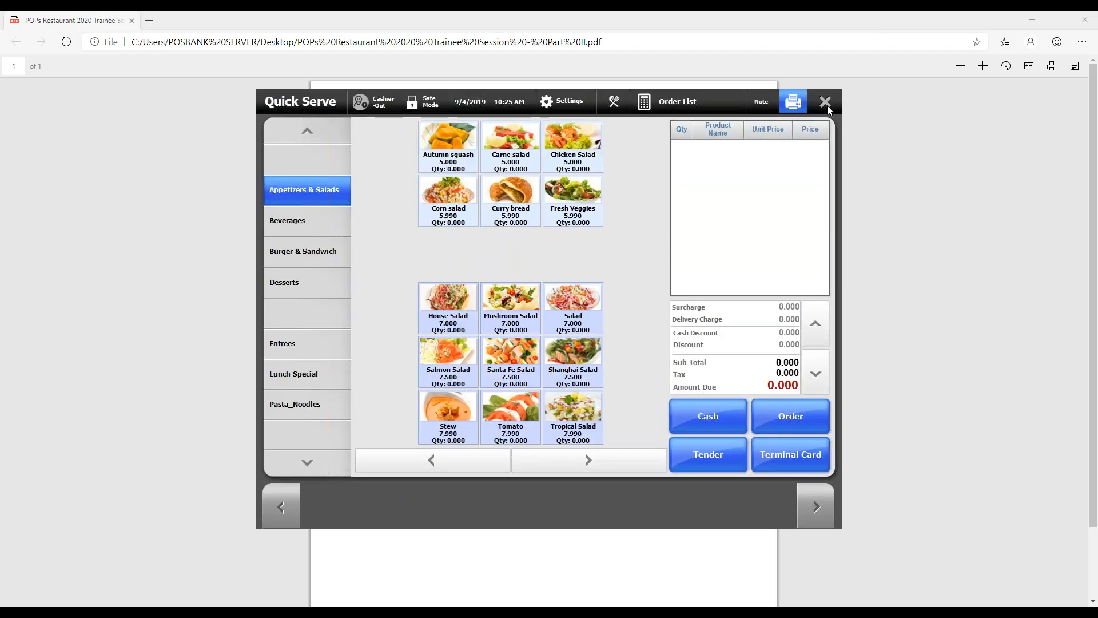
left_click(507, 319)
left_click(557, 325)
left_click(511, 361)
left_click(792, 410)
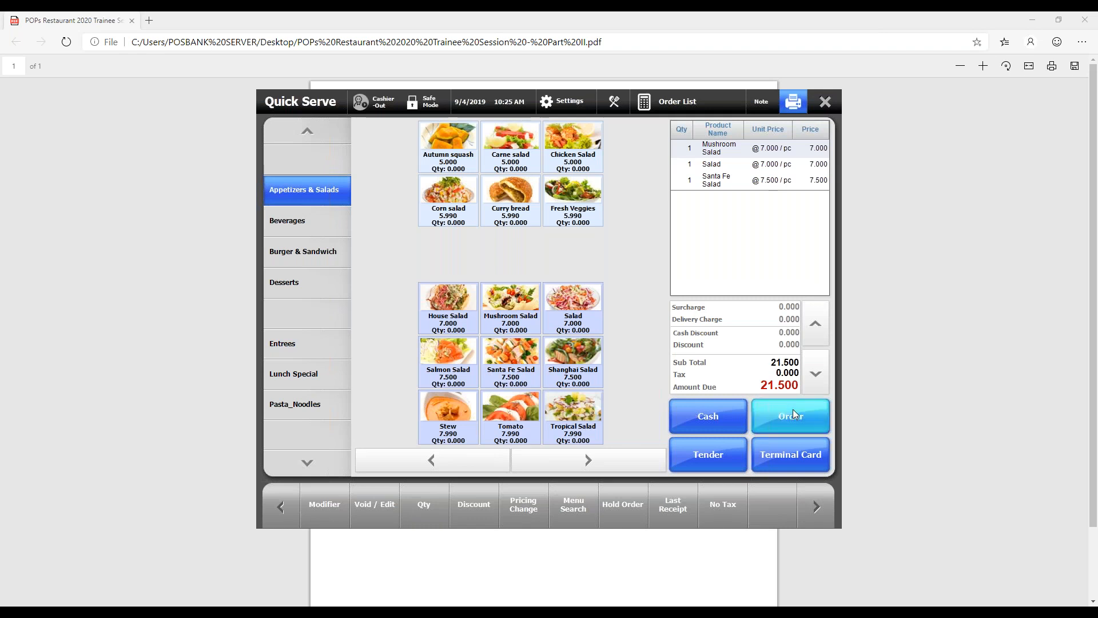
- View the items of take-out order 10-006 in the Order List, and close the list
left_click(657, 103)
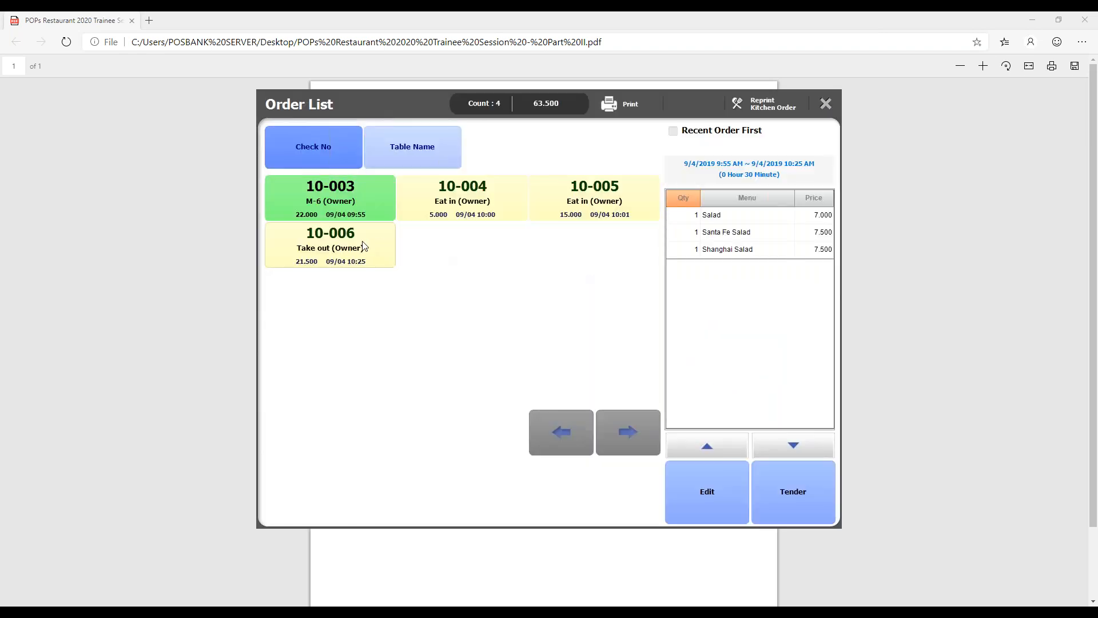
left_click(362, 246)
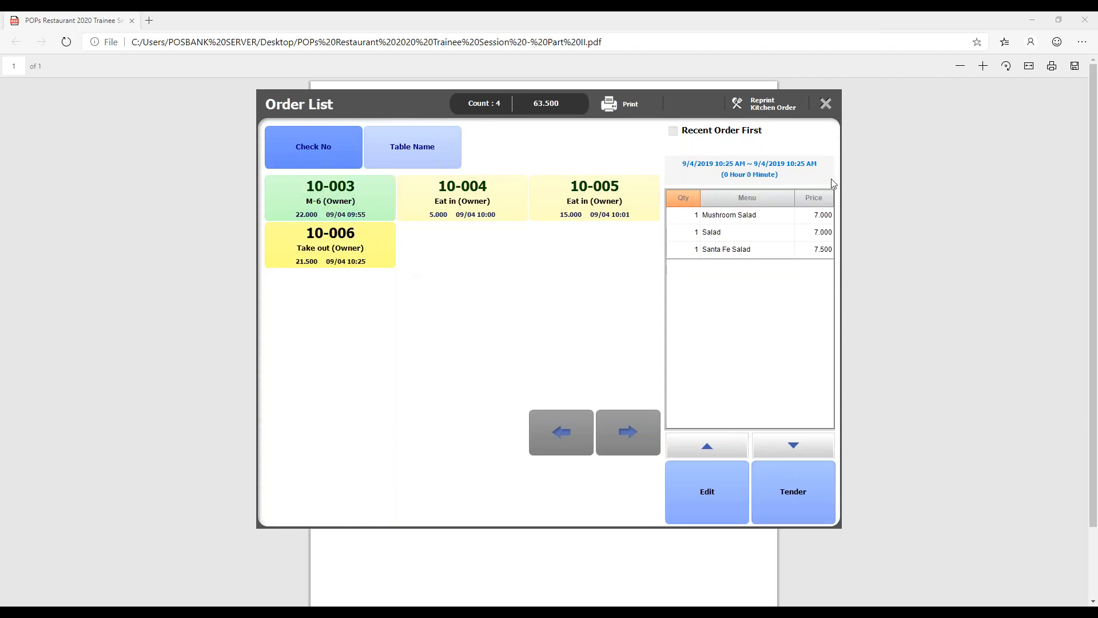
left_click(826, 103)
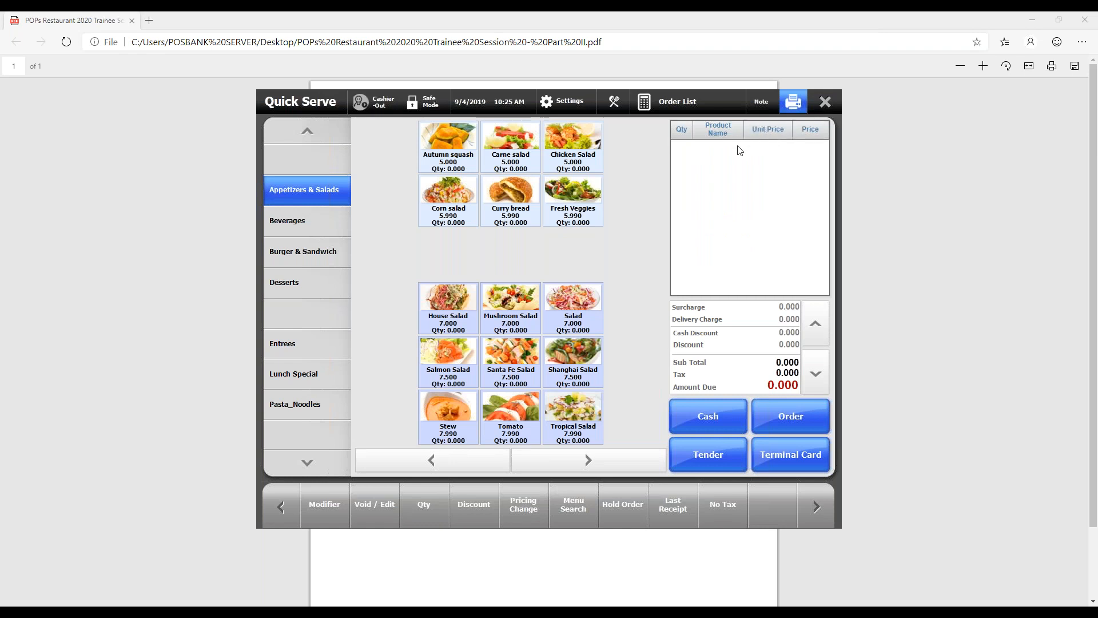
- Switch the software from Express Mode to Normal Mode, choose to restart the POS program, and close the cash tray selection
left_click(566, 105)
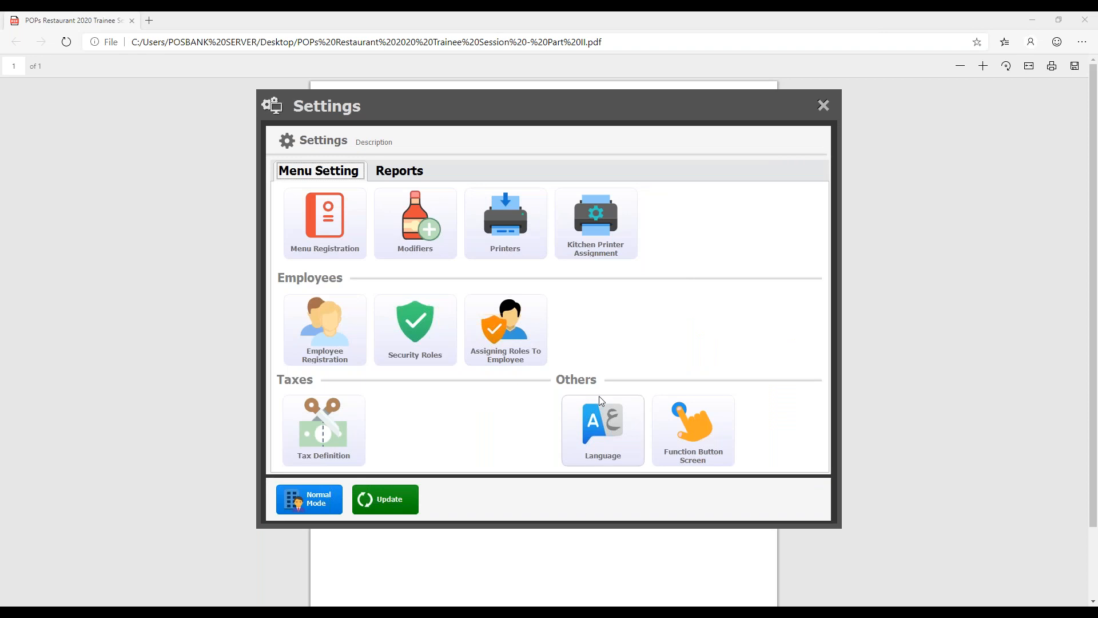
left_click(328, 499)
left_click(532, 421)
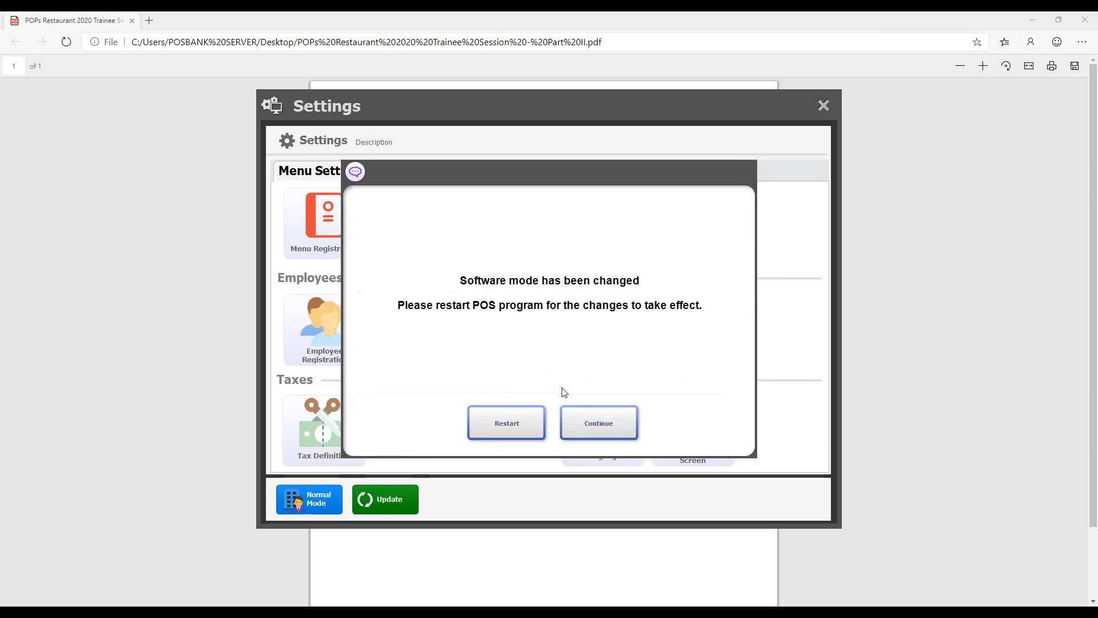
left_click(507, 423)
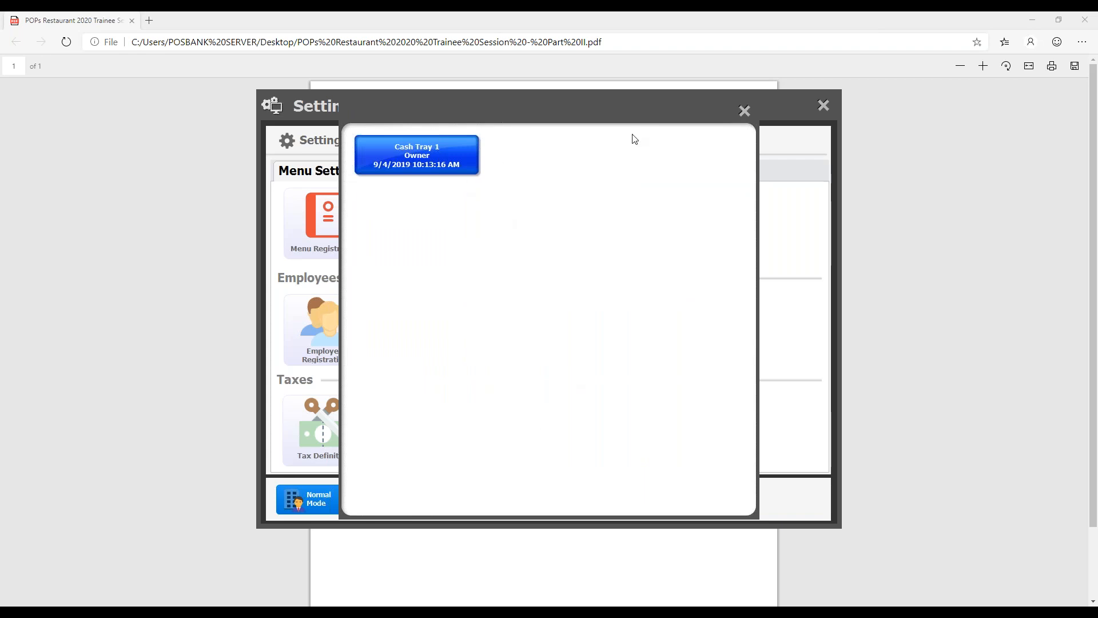
left_click(742, 112)
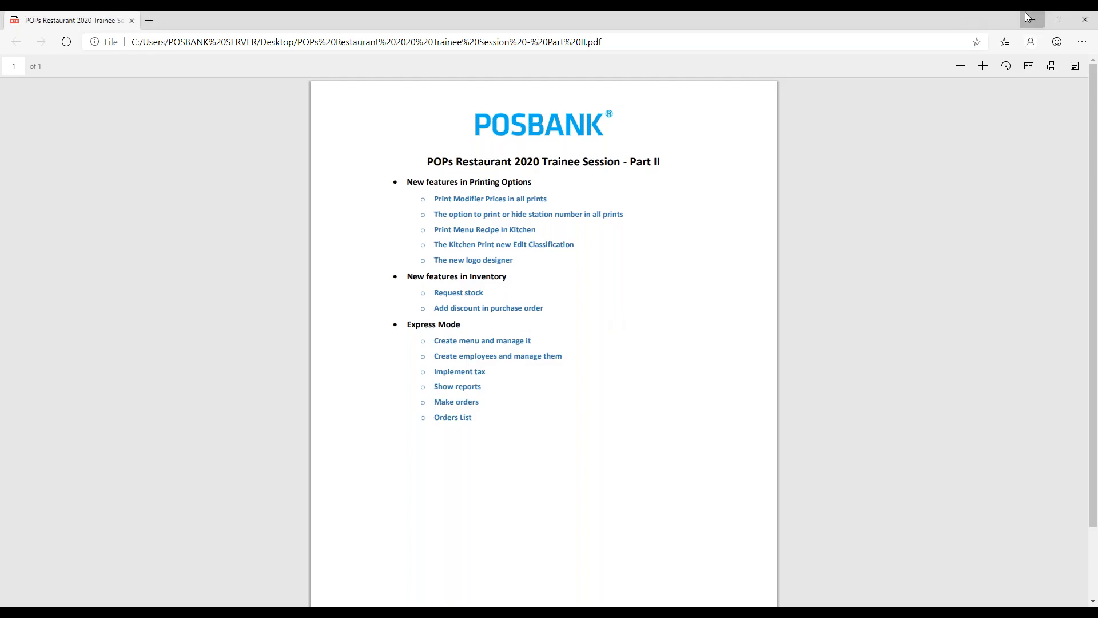
- Minimise the outline PDF and browse the Back Office sections from Reports through Settings, returning to Management
left_click(1026, 12)
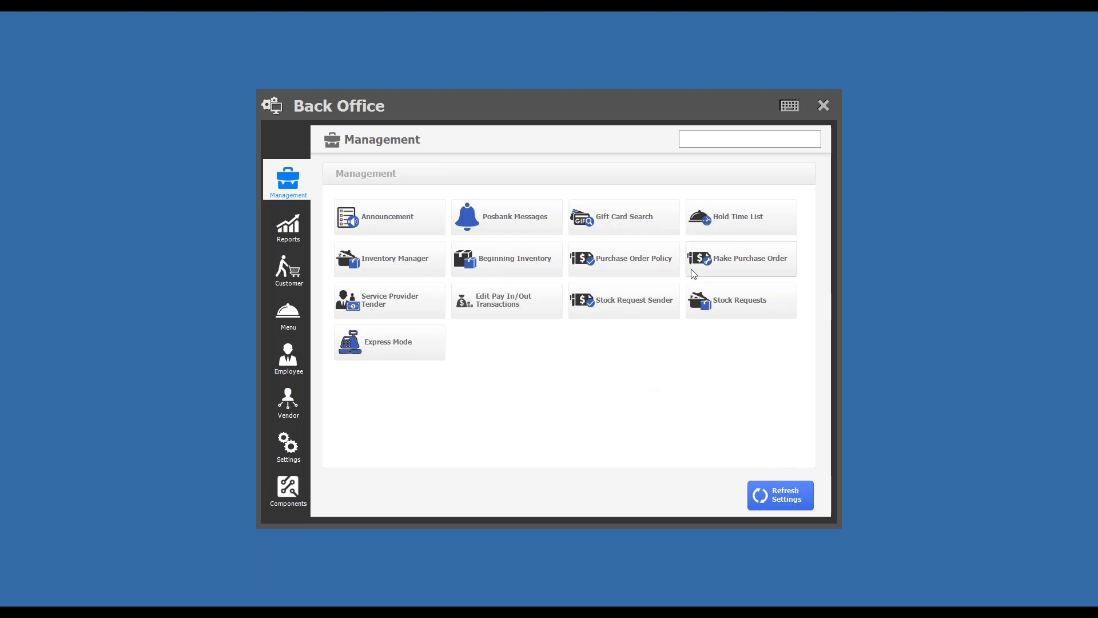
left_click(289, 228)
left_click(289, 269)
left_click(287, 309)
left_click(288, 356)
left_click(290, 402)
left_click(290, 444)
left_click(291, 178)
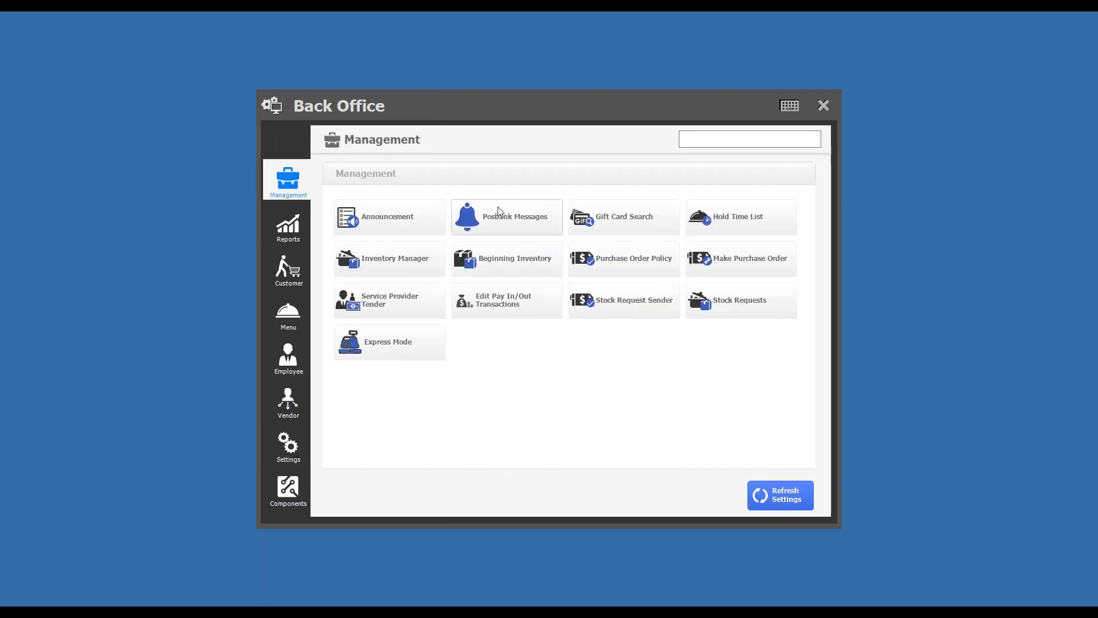
- Search the Back Office Management section for "Stock" and clear the search
left_click(700, 132)
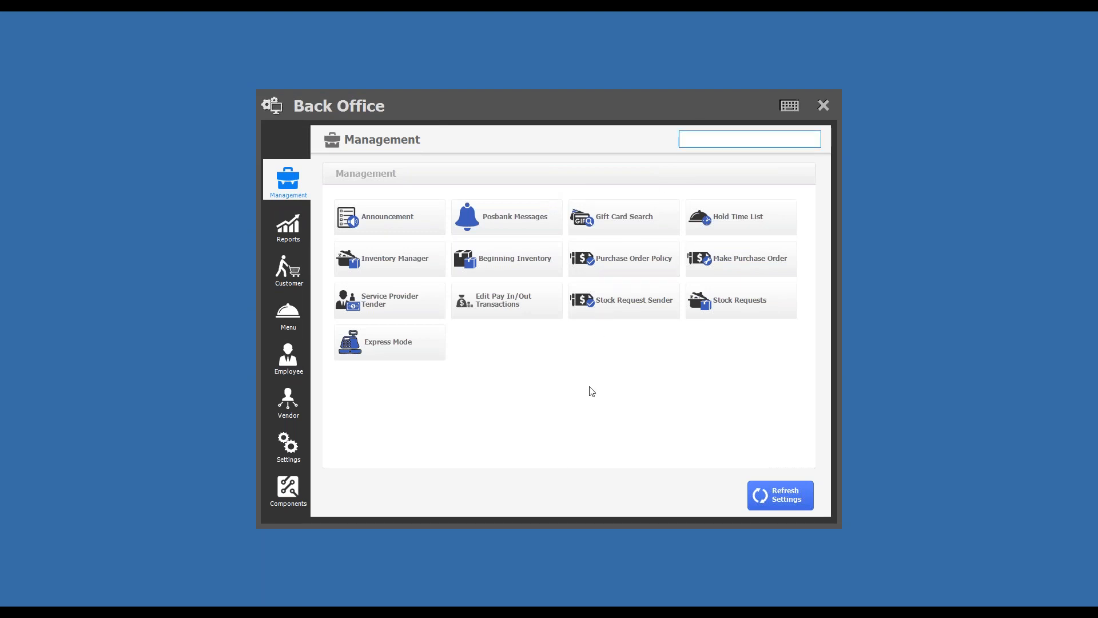
type("Stock")
key("ctrl+a")
key("BackSpace")
- Search the Back Office reports for "Sales" and for "Total", and clear the search
left_click(287, 227)
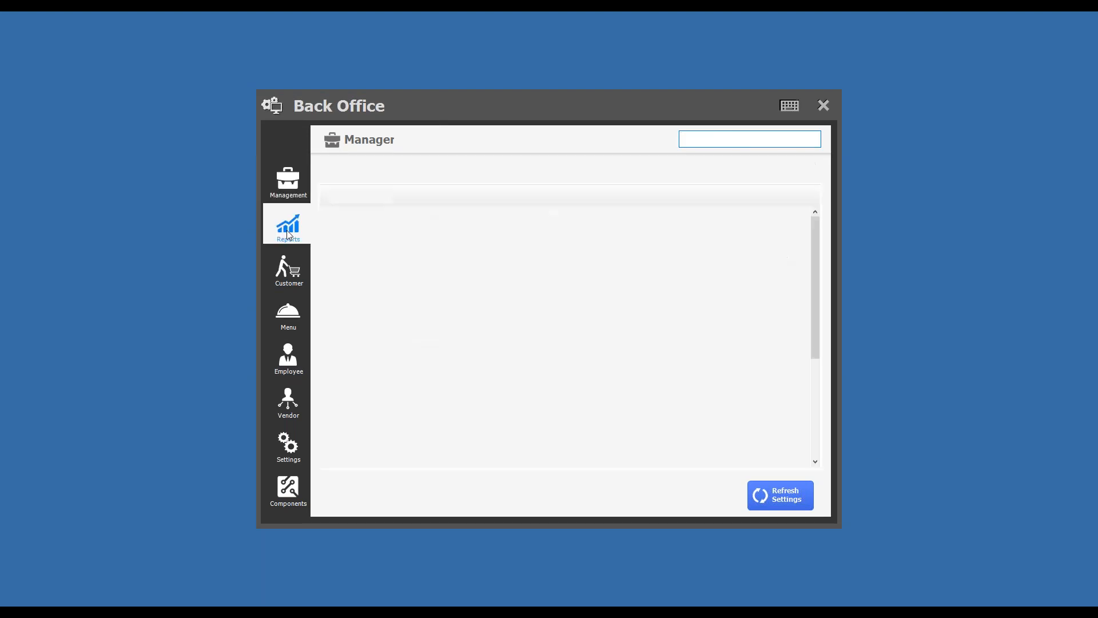
type("Sales")
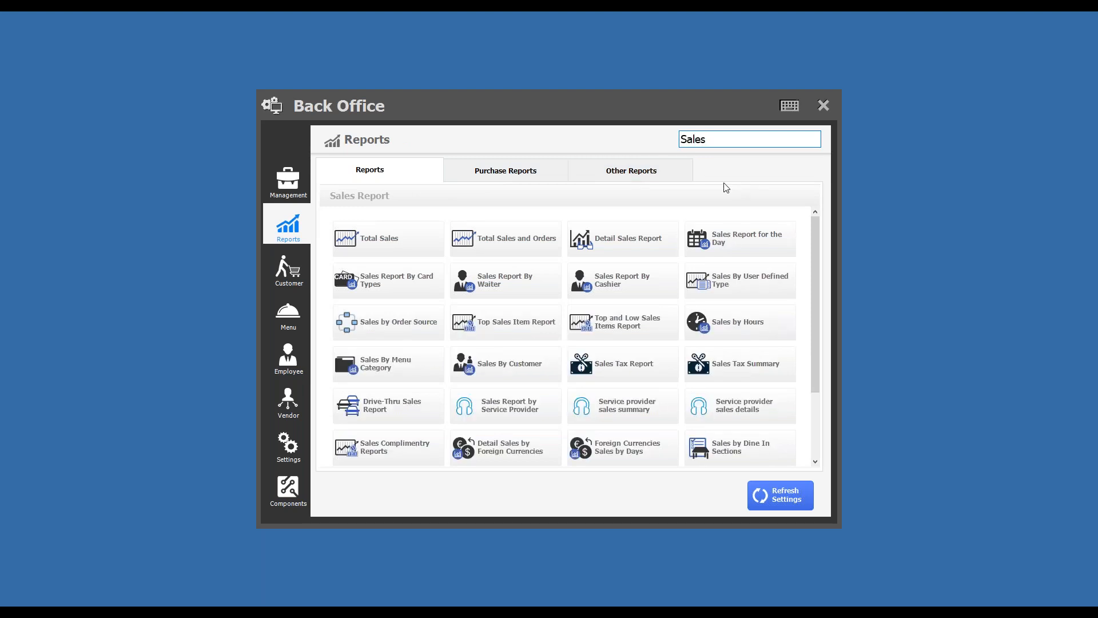
key("ctrl+a")
type("Total")
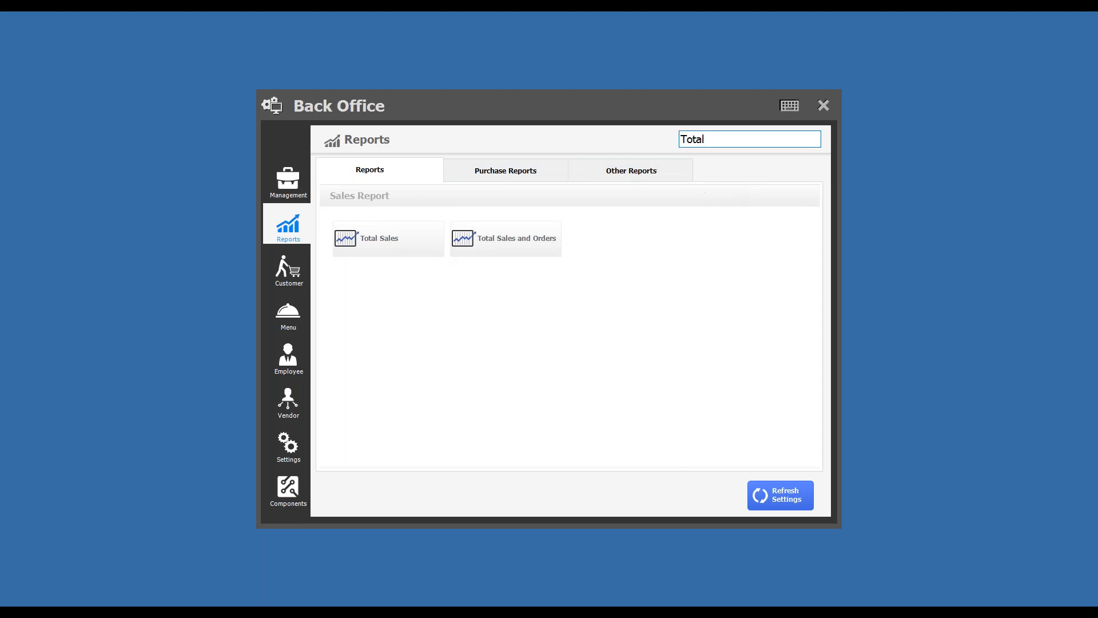
key("ctrl+a")
key("BackSpace")
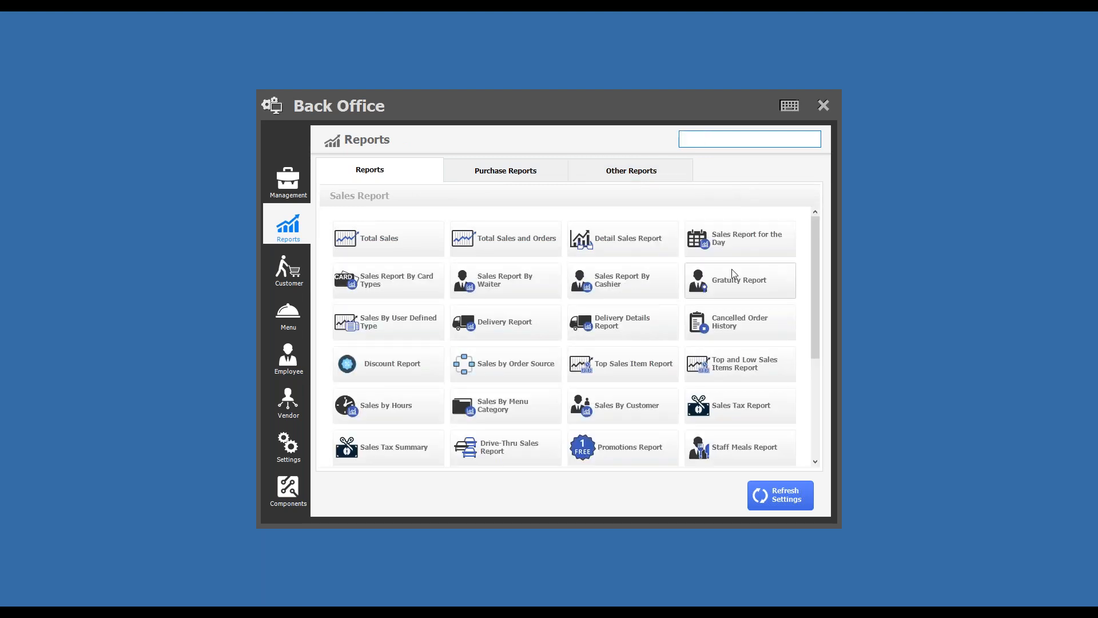
- Search the Security Roles in the Back Office security settings for "Allow", and close the list
left_click(284, 450)
left_click(646, 178)
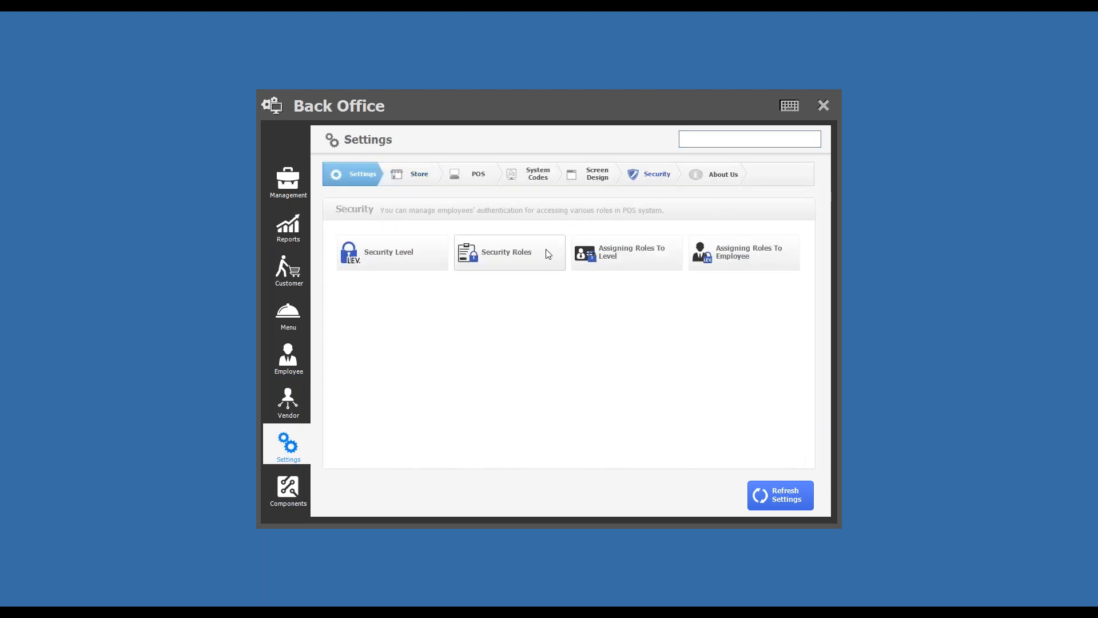
left_click(546, 255)
left_click(439, 141)
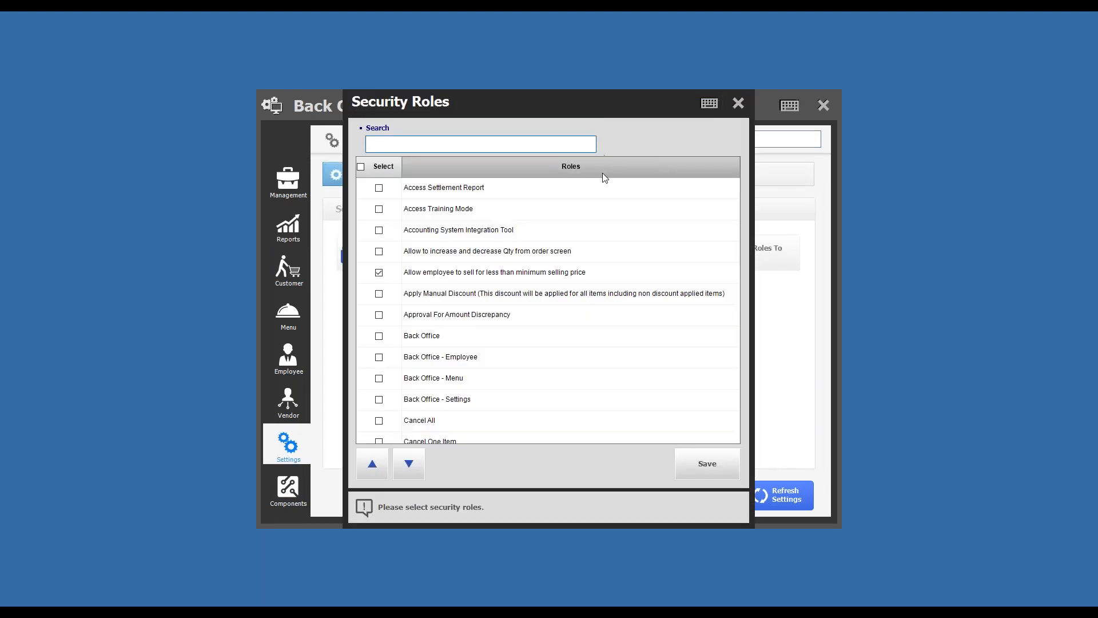
type("Allow r")
key("BackSpace")
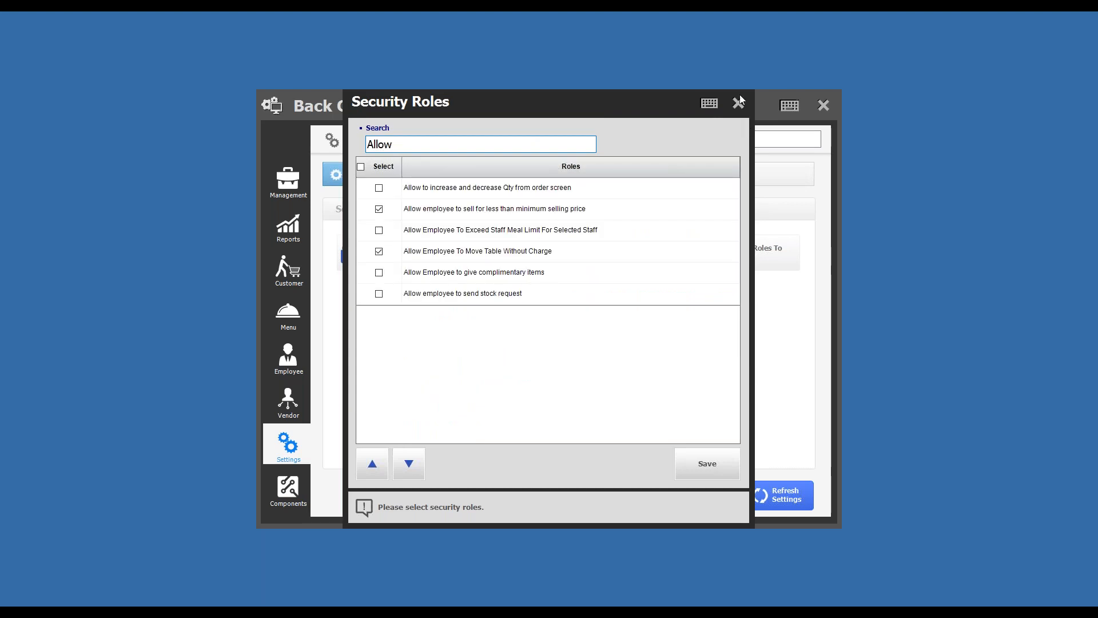
left_click(739, 103)
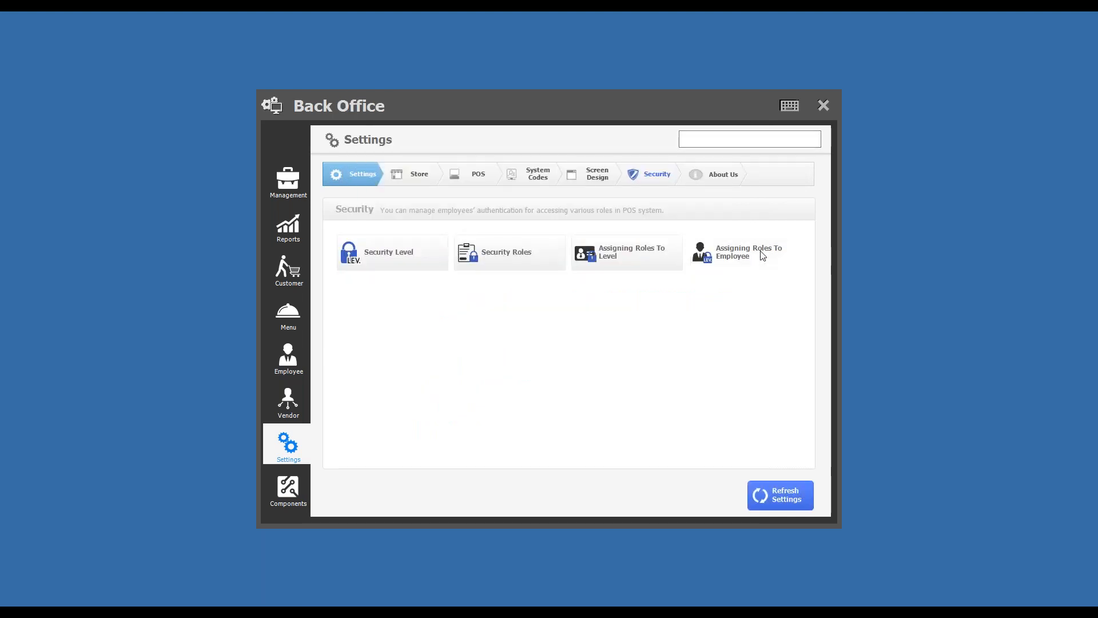
- Search the roles in Assigning Roles To Employee for "Allow", clear the search, and close the dialog
left_click(705, 252)
left_click(436, 225)
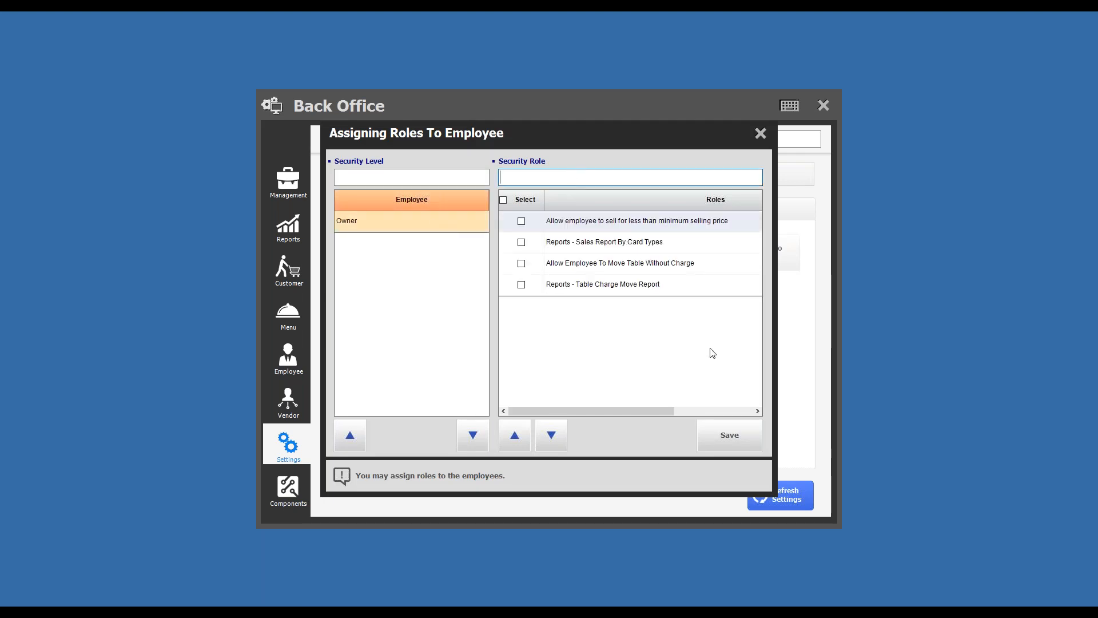
type("Allow")
key("ctrl+a")
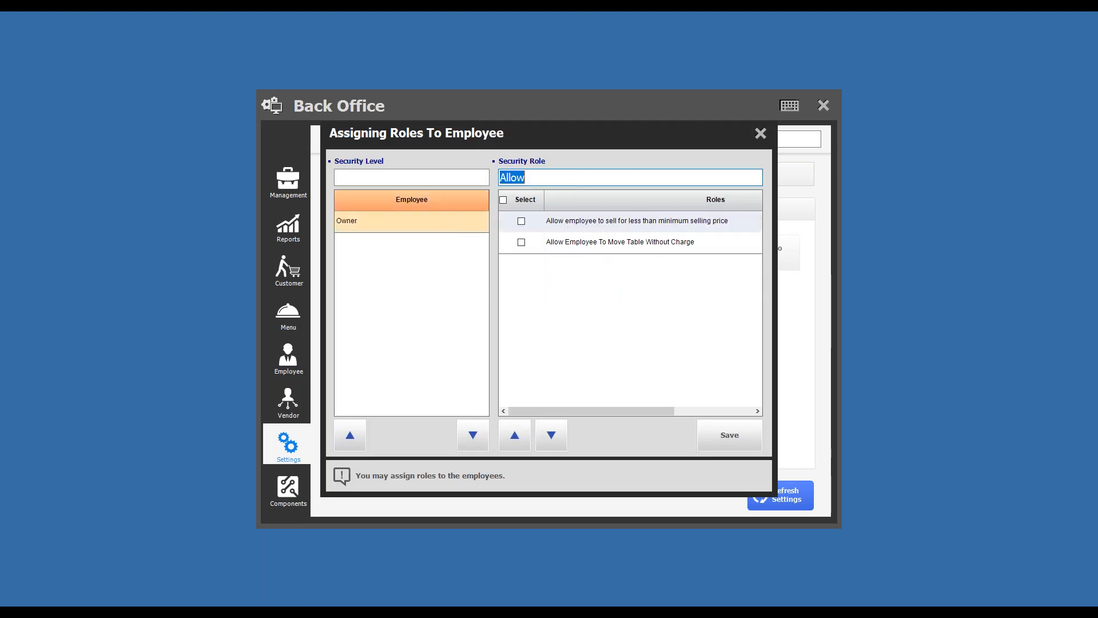
key("BackSpace")
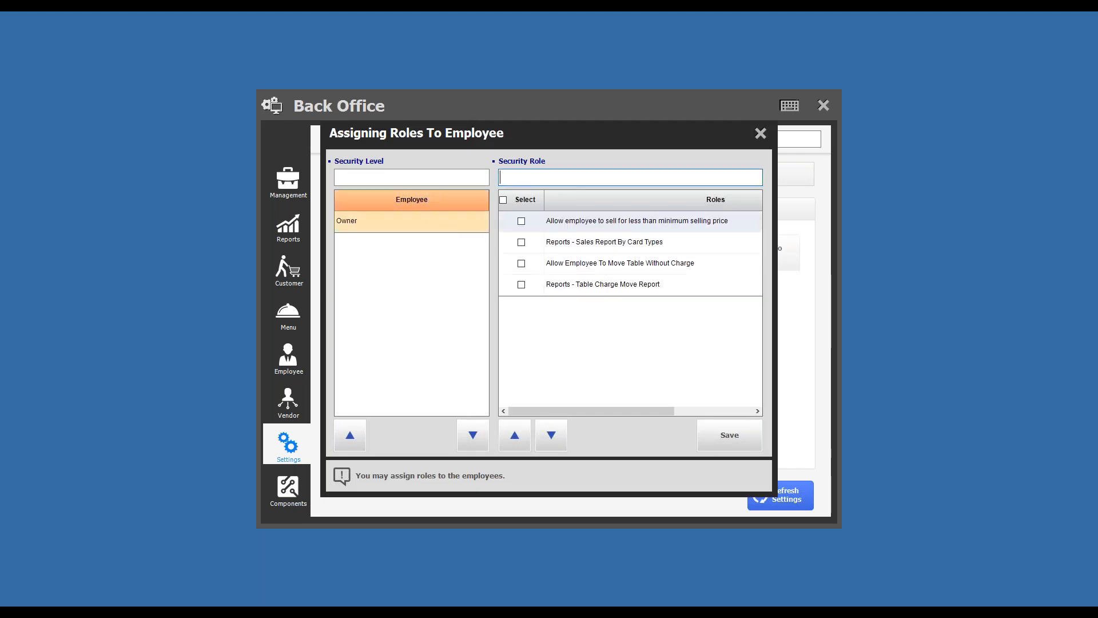
left_click(759, 133)
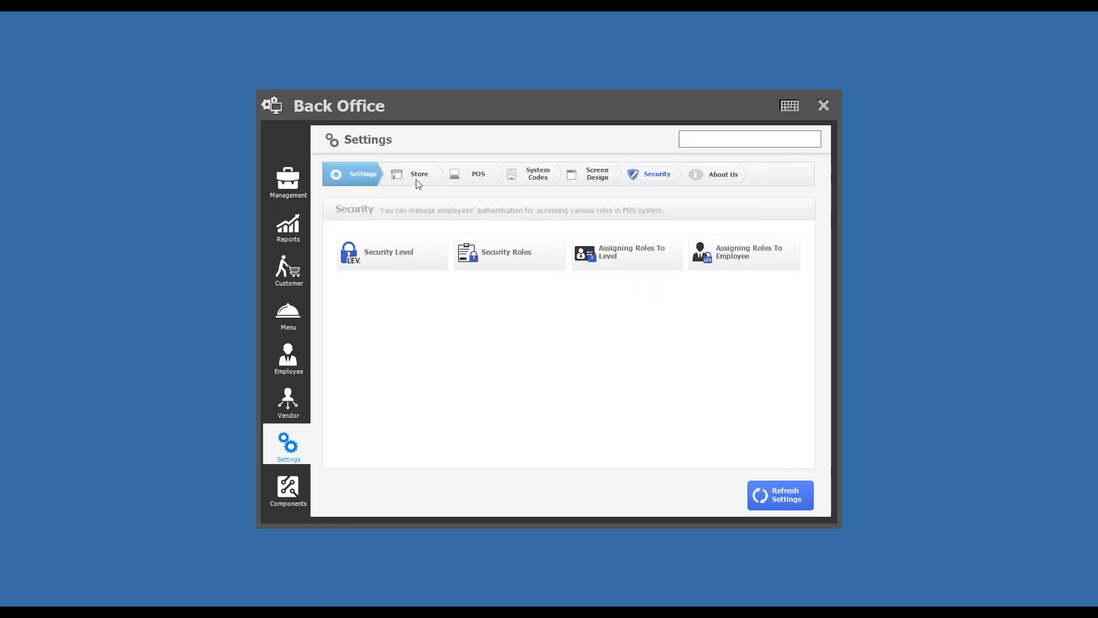
- View the Security Level and Security Roles dialogs in the security settings, closing each one
left_click(416, 258)
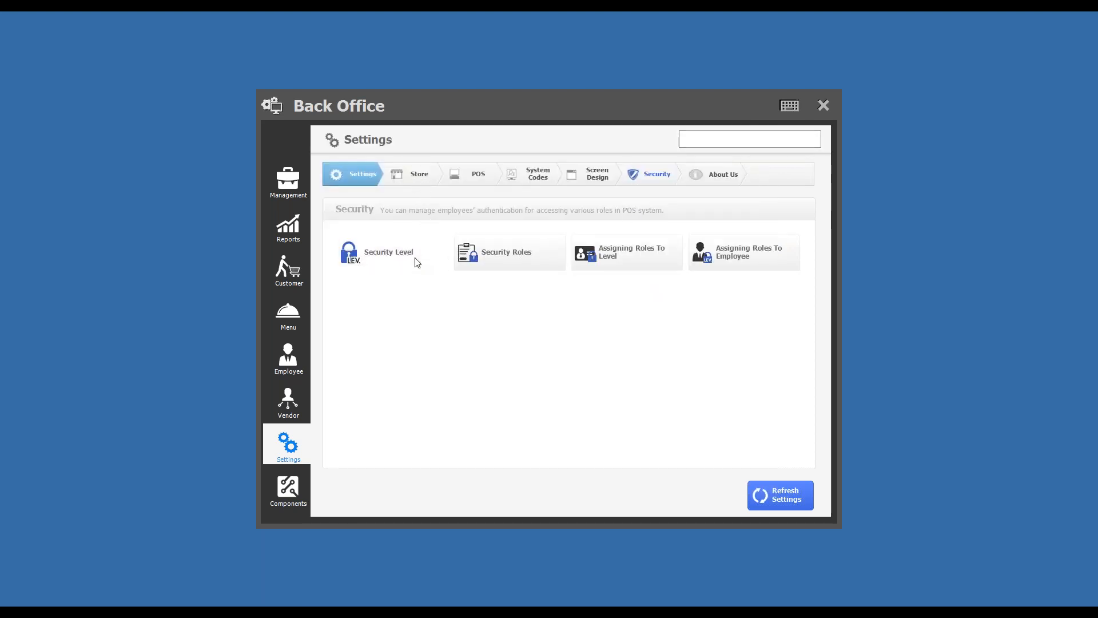
left_click(762, 154)
left_click(533, 259)
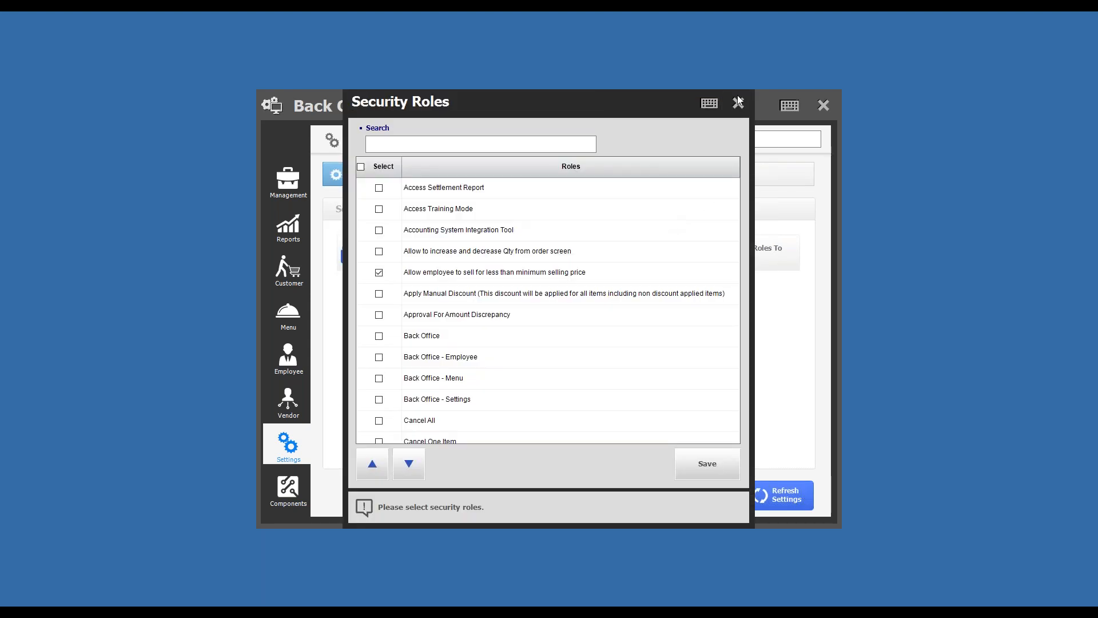
left_click(741, 102)
- Browse the Store settings and the Vendor and Employee sections, and close the Back Office
left_click(428, 179)
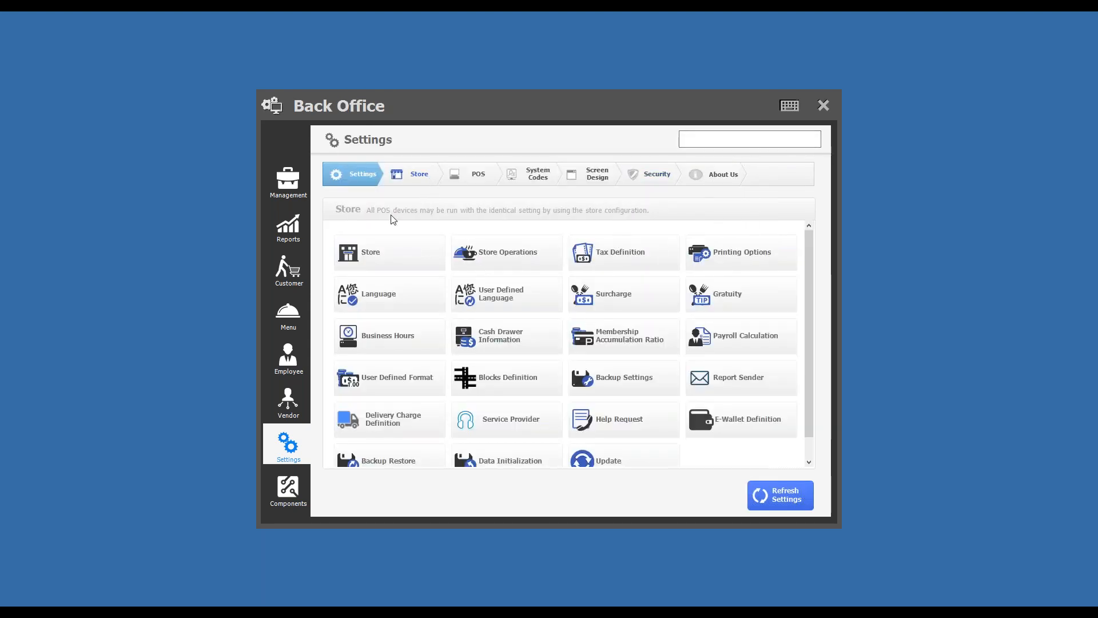
left_click(291, 398)
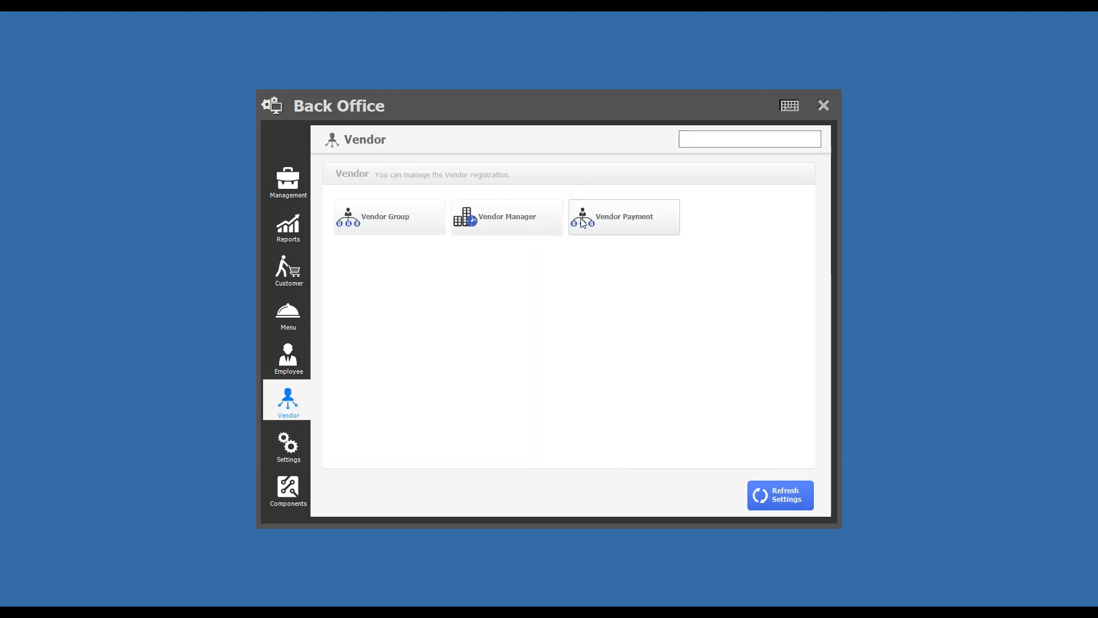
left_click(291, 359)
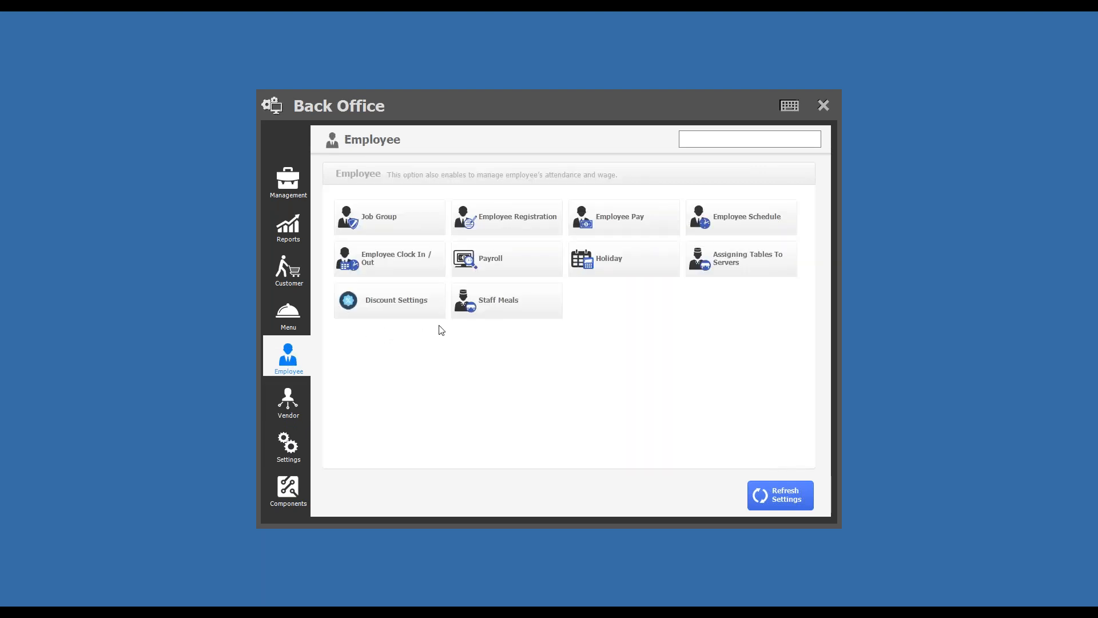
left_click(823, 106)
left_click(656, 265)
left_click(656, 264)
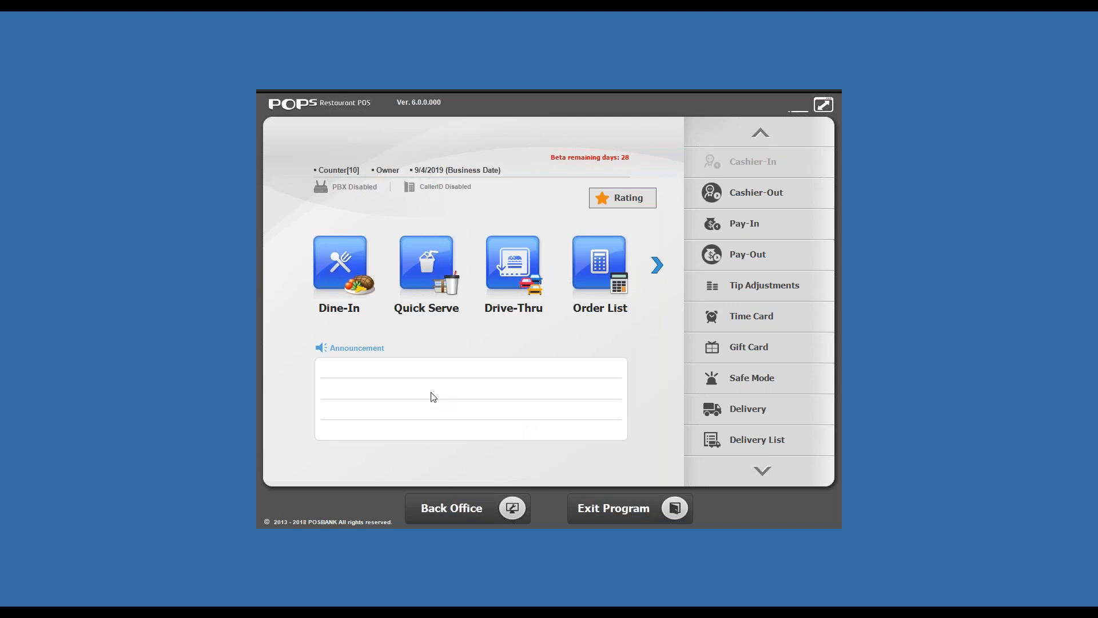
- Reopen the Back Office, view the Settings section, return to Management, and close the Back Office
left_click(486, 510)
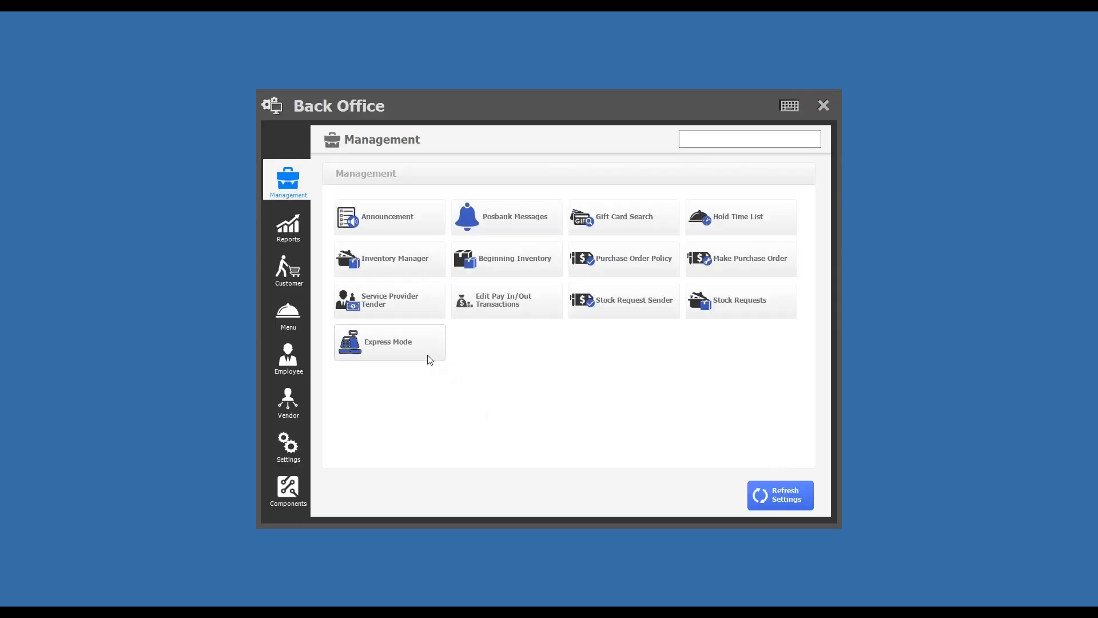
left_click(295, 446)
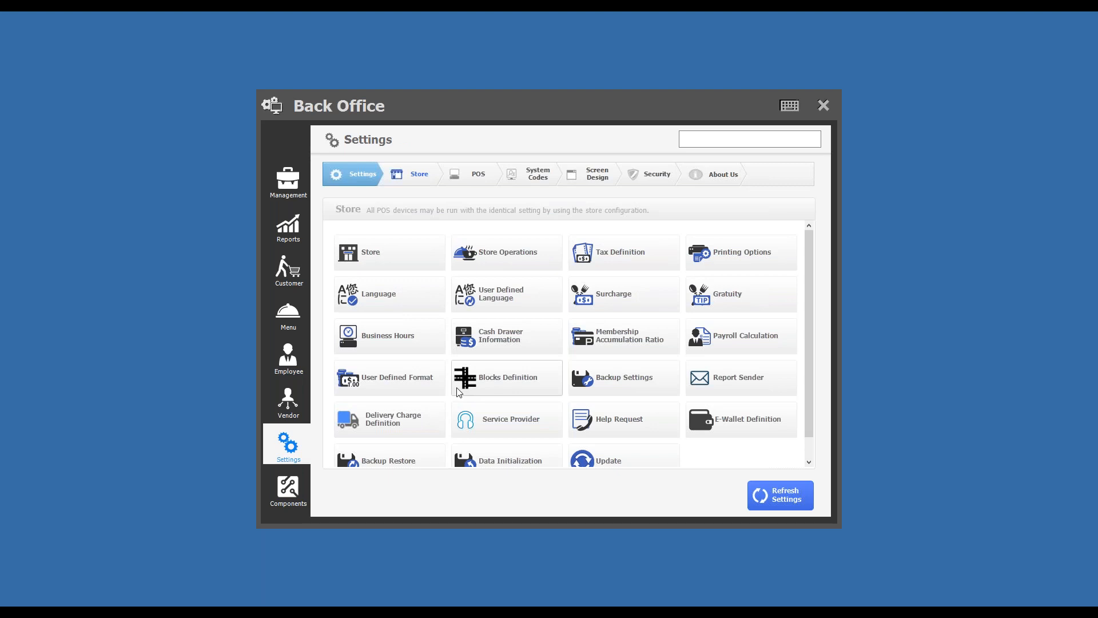
left_click(302, 194)
left_click(824, 105)
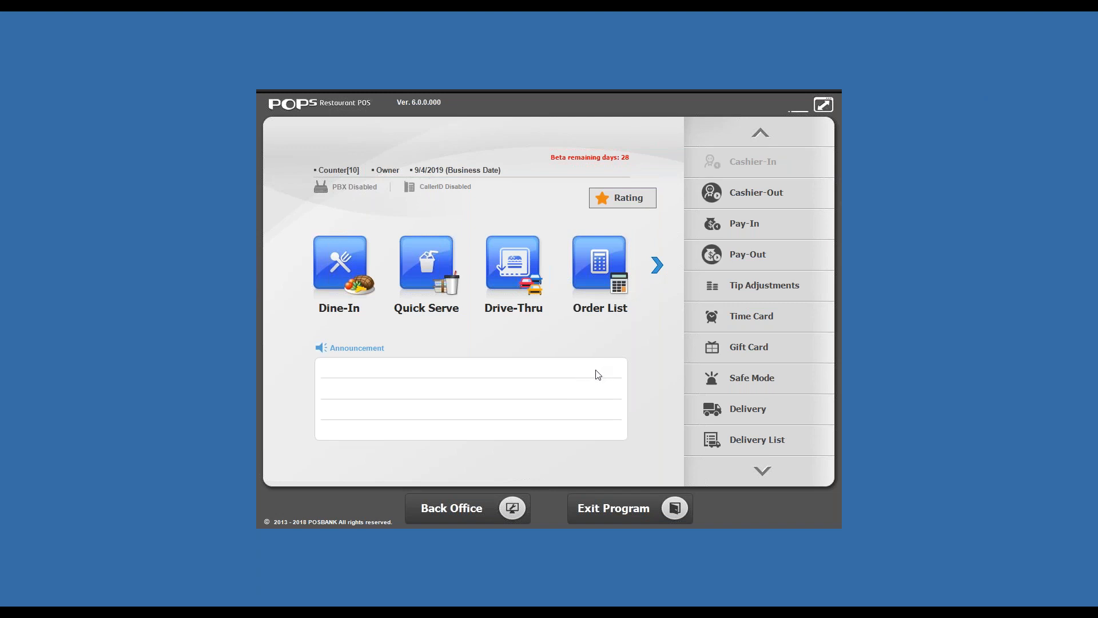
- Open the feature rating list, view the entry for Assign Multiple Servers for One Table, and close the list
left_click(626, 197)
mouse_move(696, 184)
left_mouse_down()
mouse_move(696, 197)
mouse_move(691, 173)
left_mouse_up()
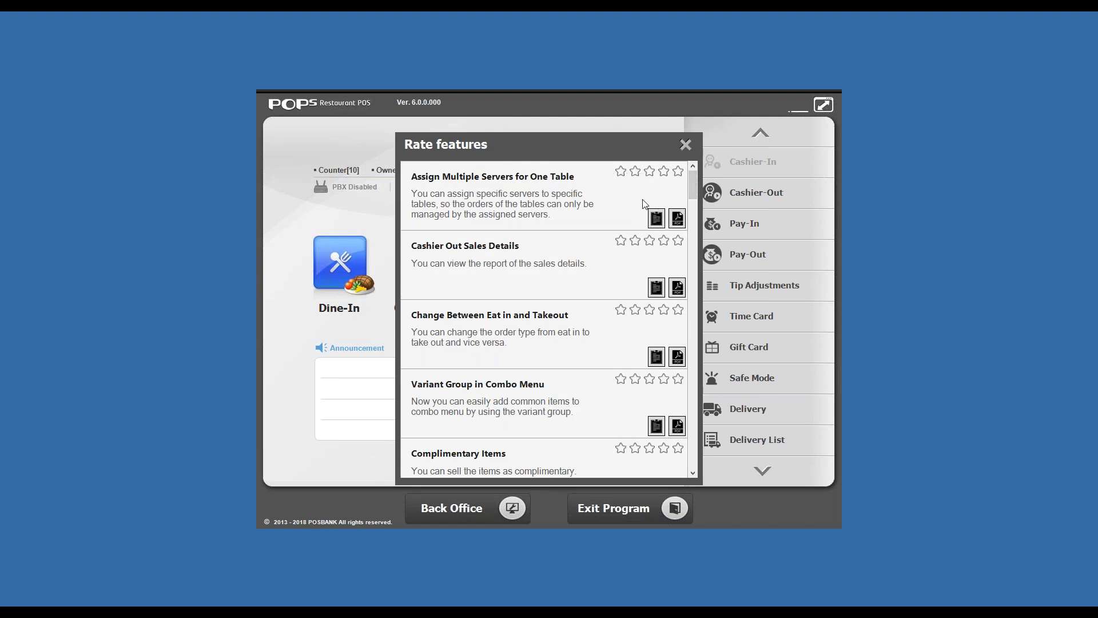
left_click(656, 219)
left_click(824, 225)
mouse_move(695, 184)
left_mouse_down()
mouse_move(695, 207)
mouse_move(697, 178)
left_mouse_up()
left_click(686, 145)
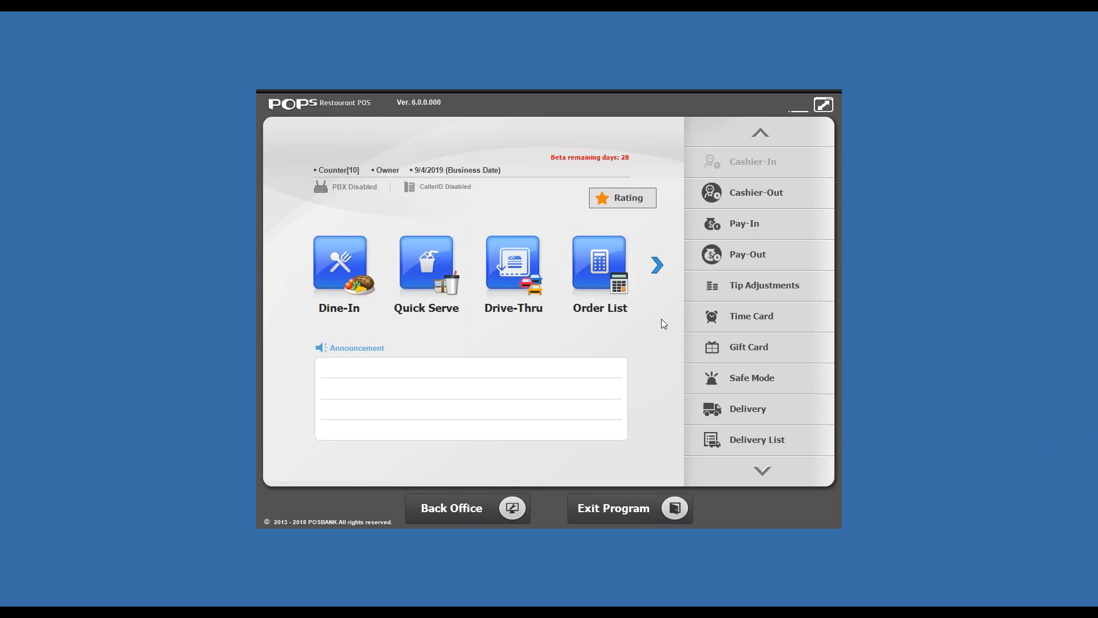
left_click(657, 266)
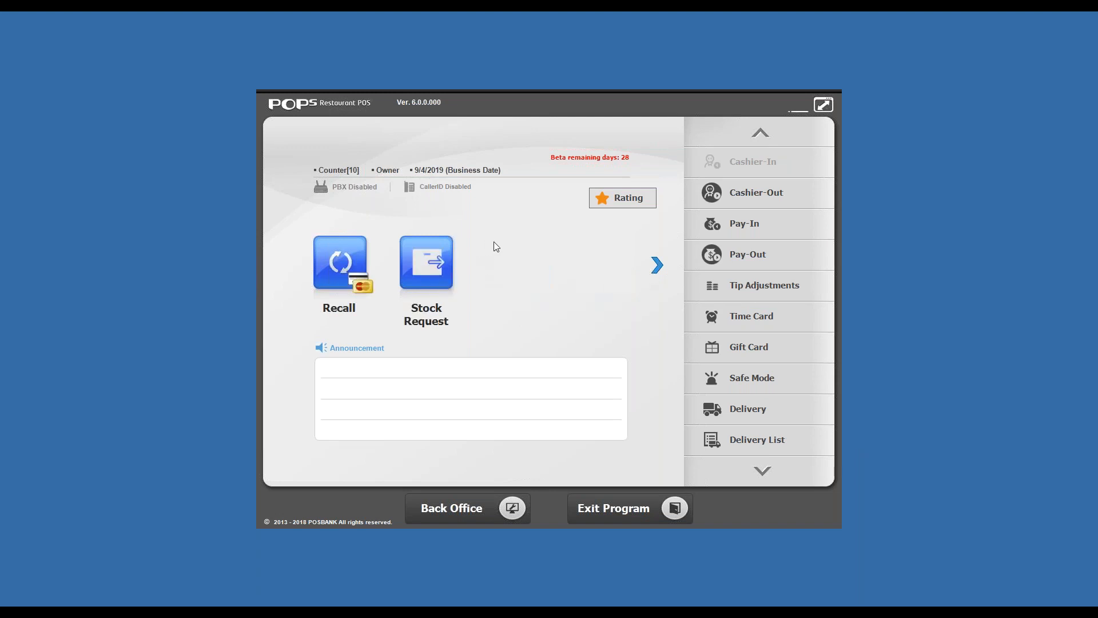
left_click(660, 266)
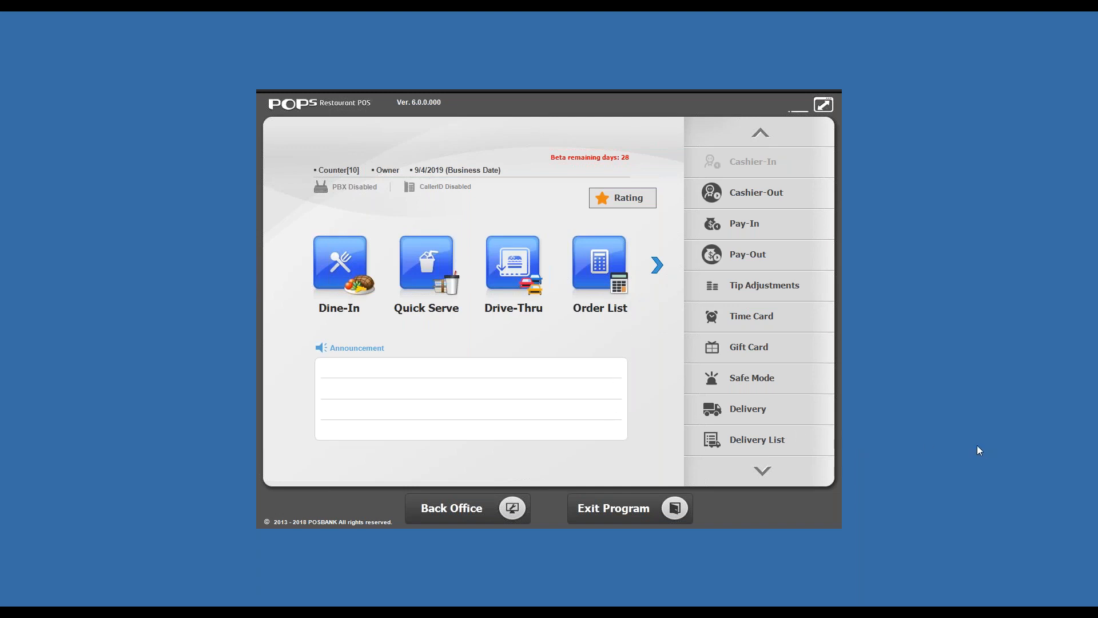
left_click(658, 265)
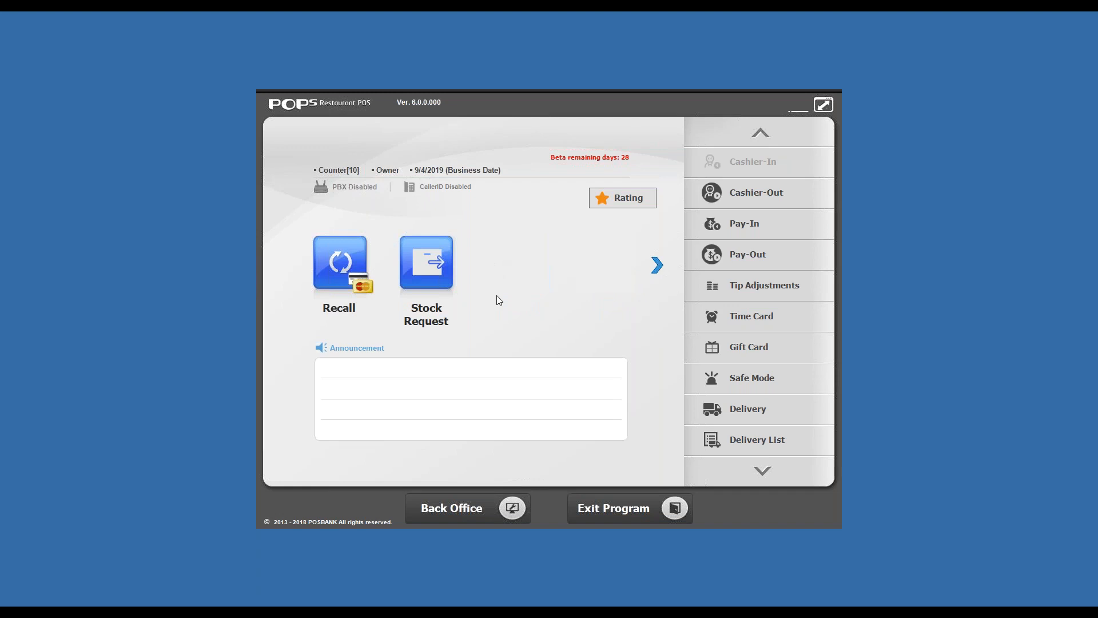
left_click(658, 265)
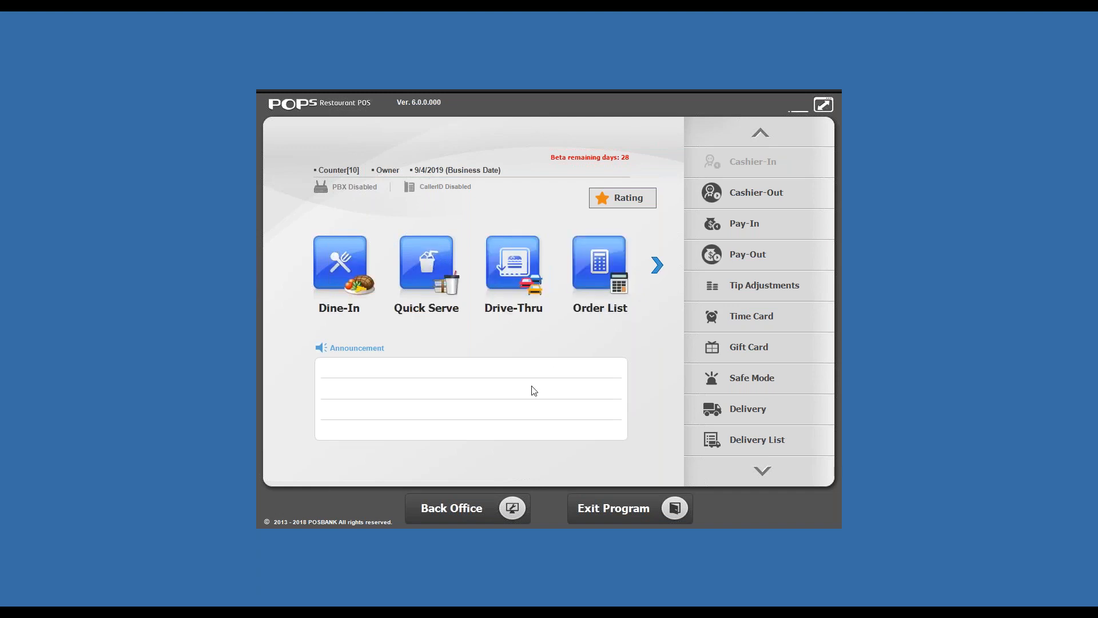
- Open the Quick Serve order screen from the home screen and close it again
left_click(653, 270)
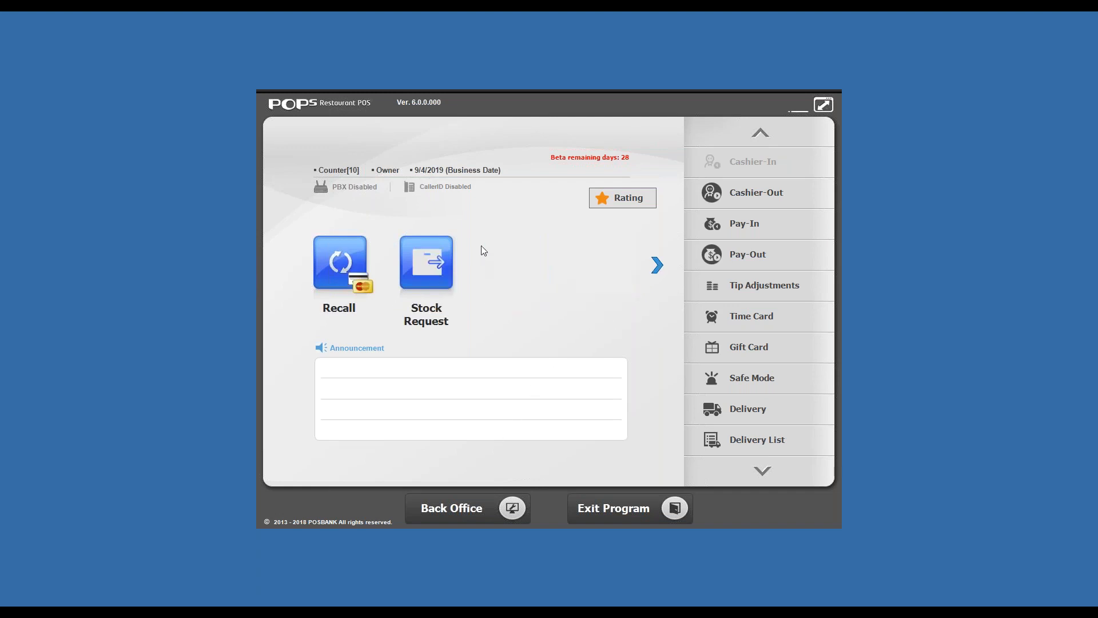
left_click(423, 261)
left_click(825, 102)
left_click(646, 263)
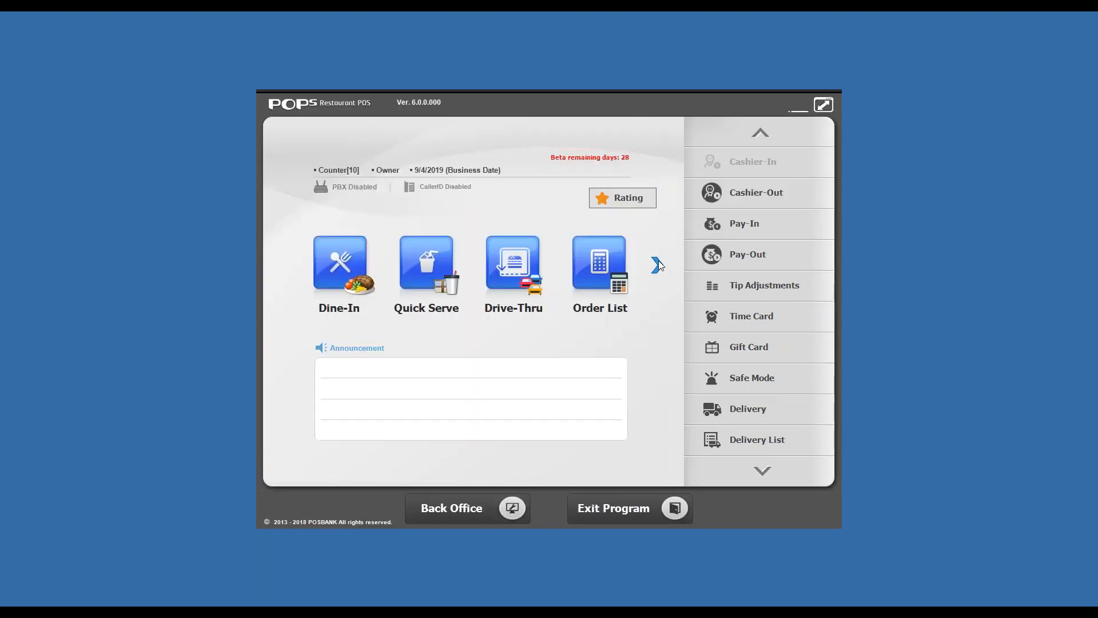
left_click(658, 265)
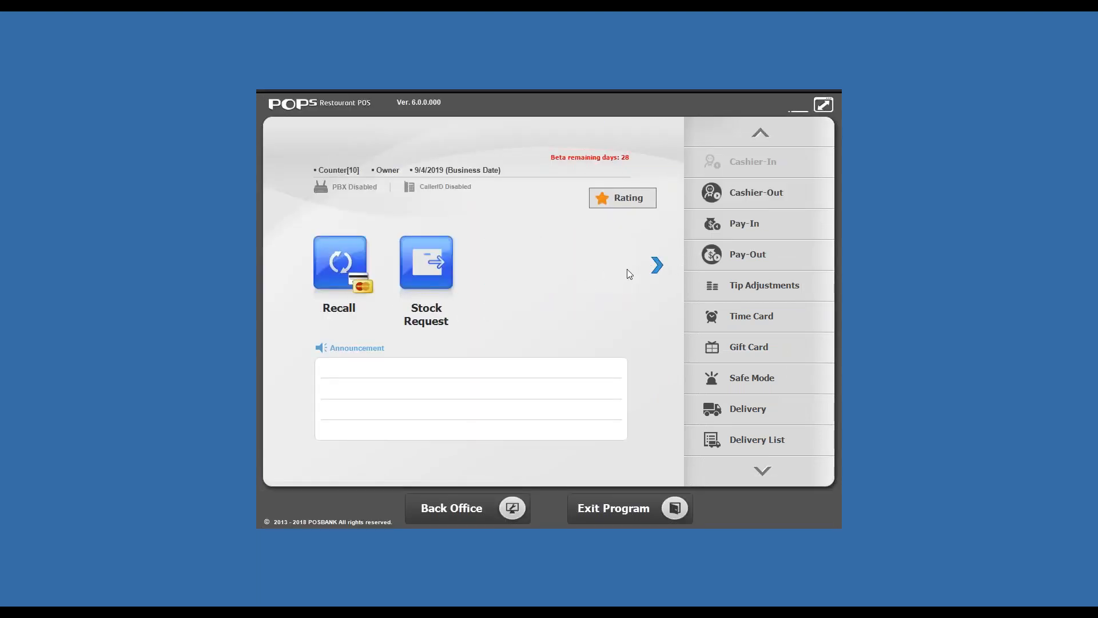
left_click(662, 266)
left_click(663, 266)
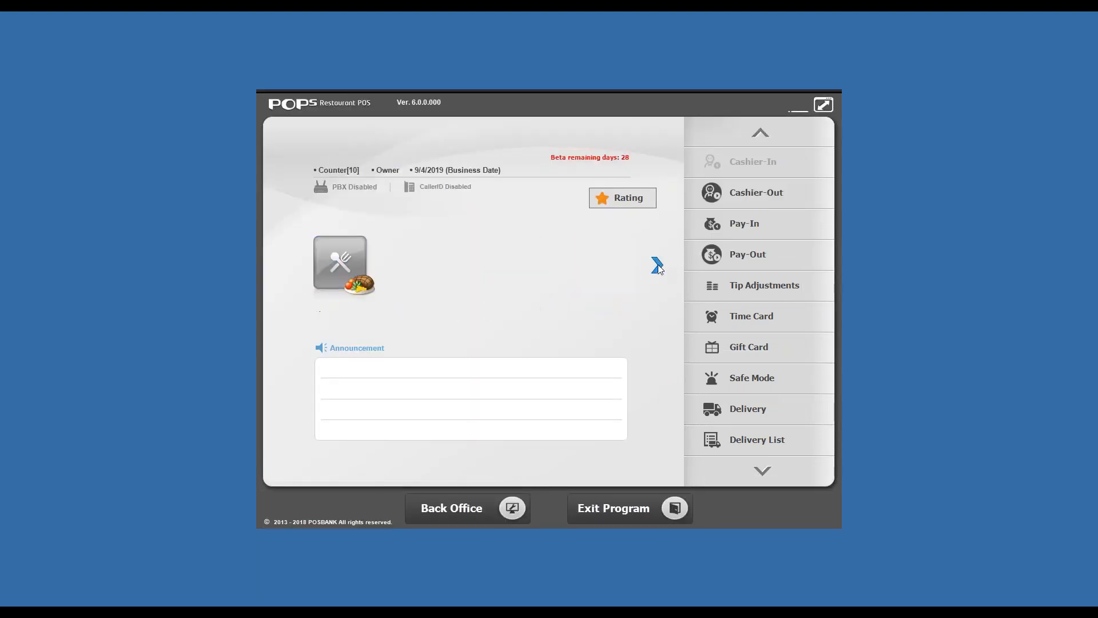
left_click(663, 266)
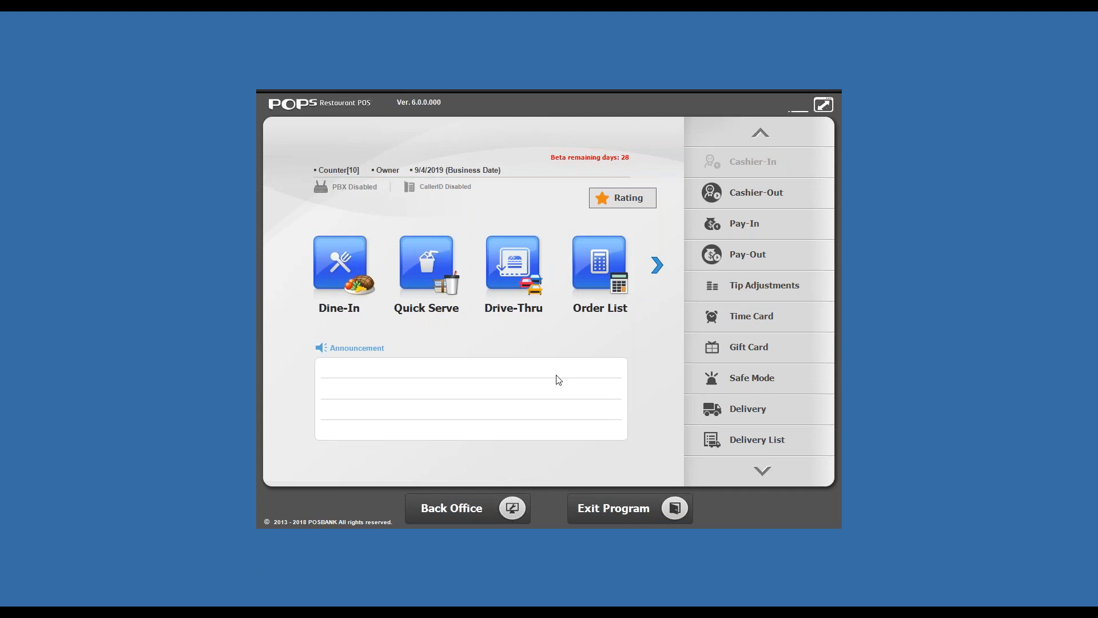
left_click(659, 269)
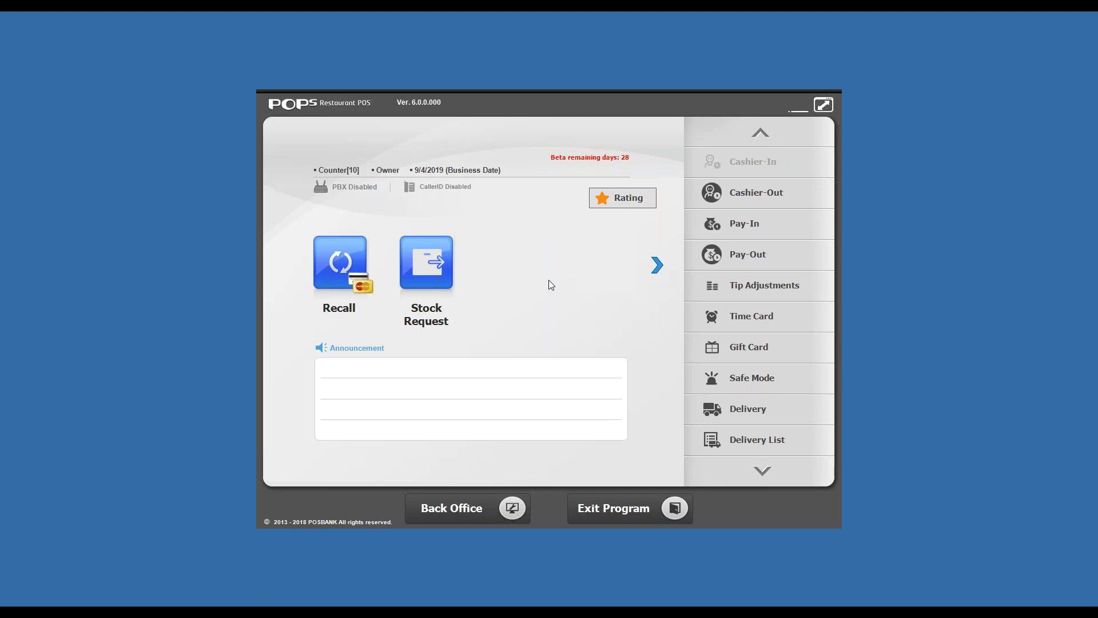
left_click(660, 265)
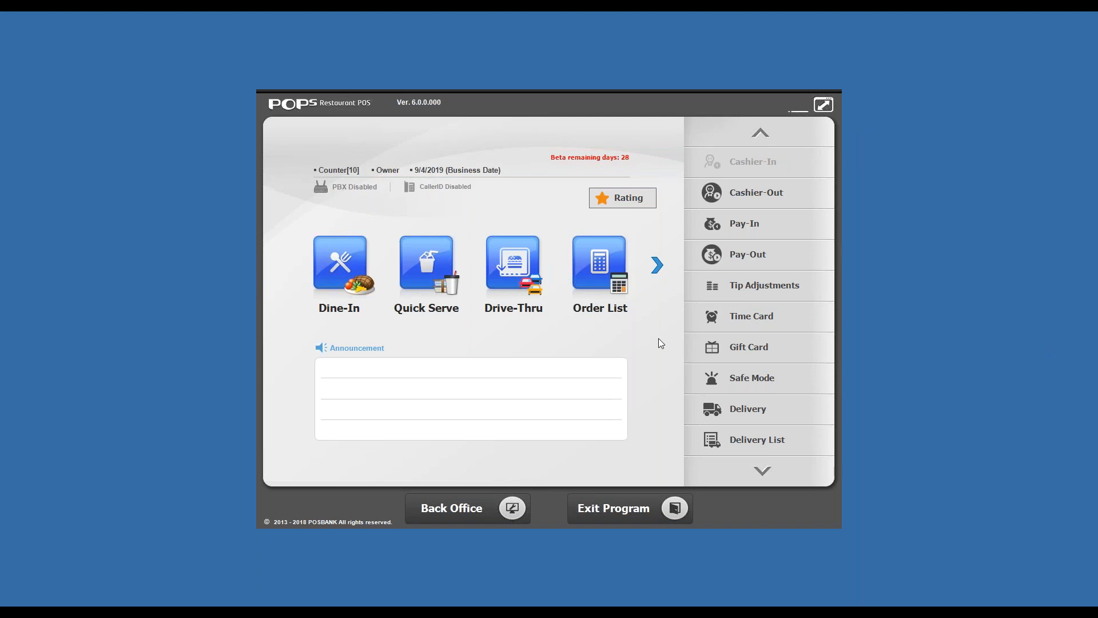
left_click(657, 267)
left_click(657, 267)
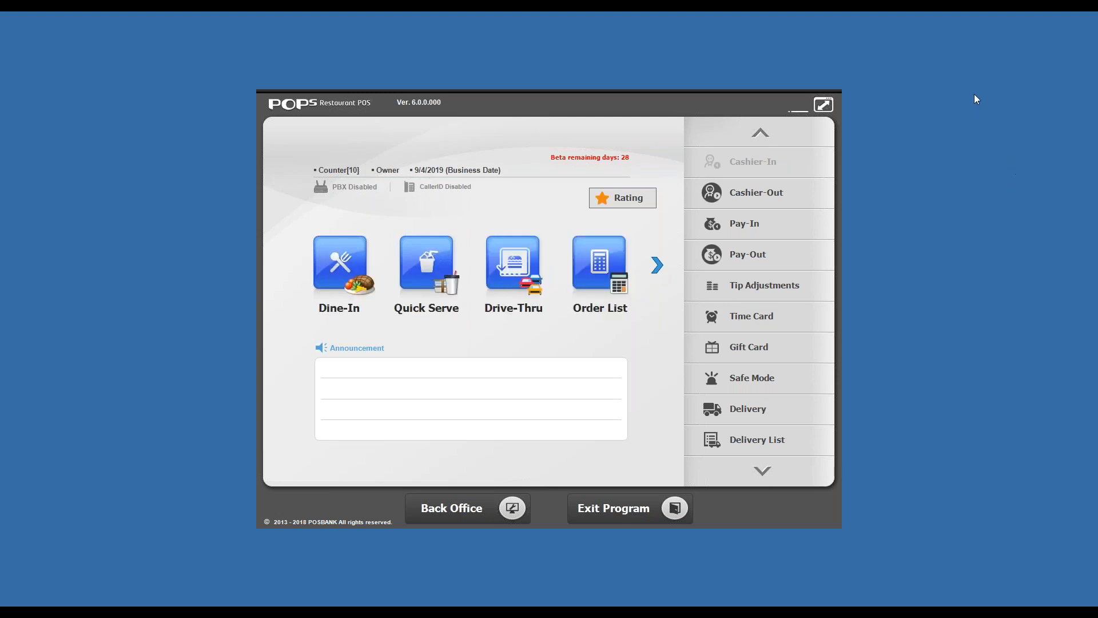